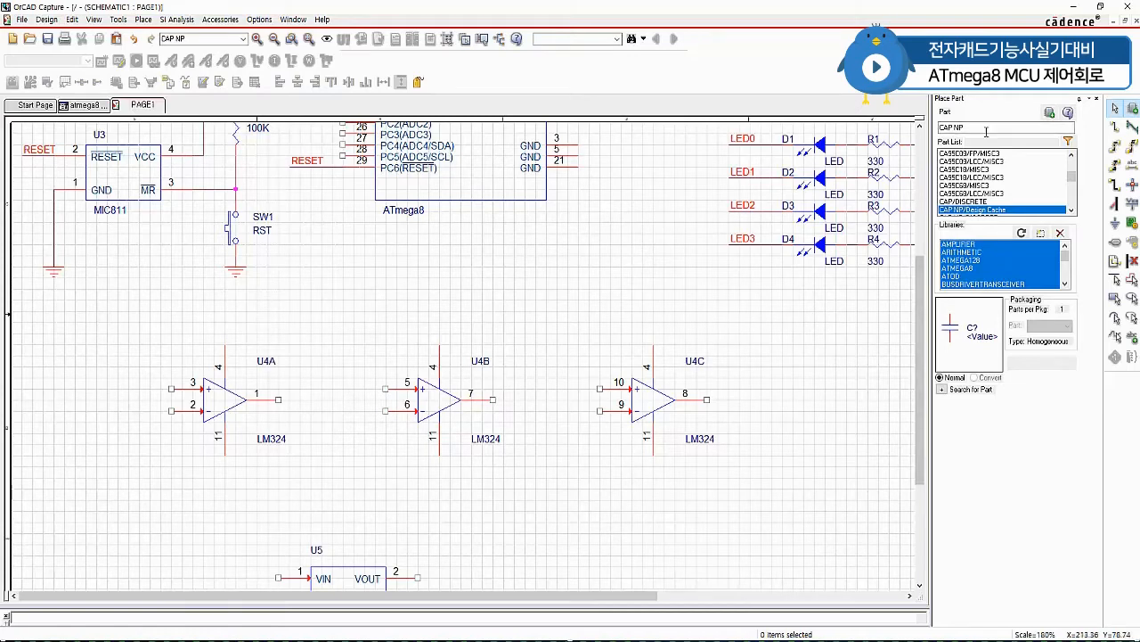
Place a RESISTOR VAR part, rotated vertically with its wiper facing U4A, beside the op-amp's inputs.
{"action": "key", "text": "p"}
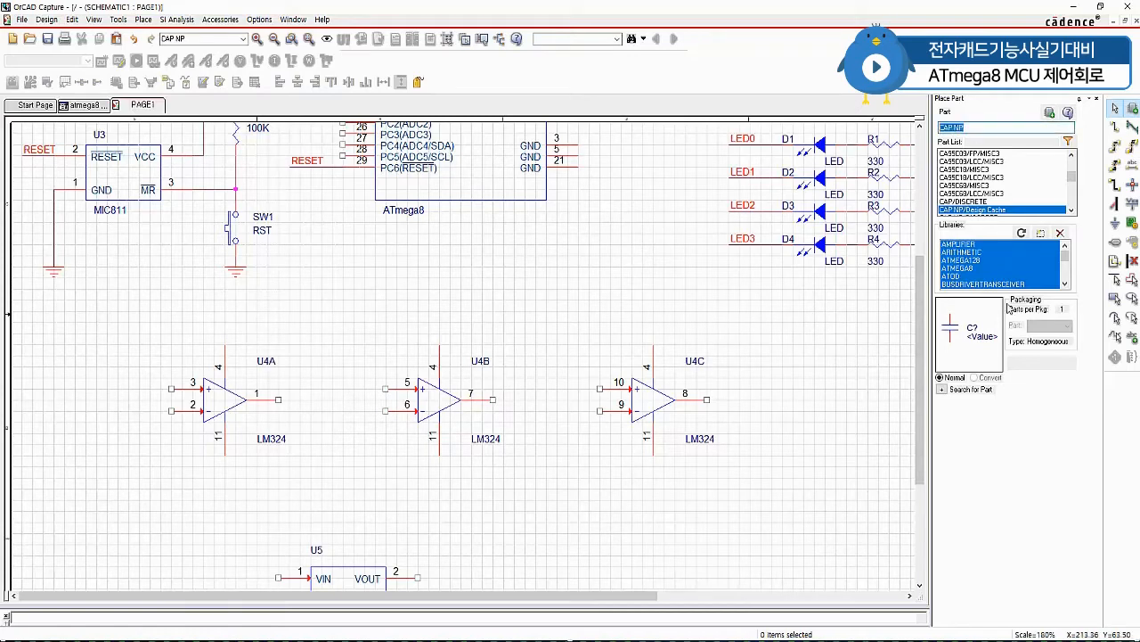
{"action": "type", "text": "cap np"}
{"action": "left_click_drag", "start_coordinate": [977, 132], "coordinate": [921, 130]}
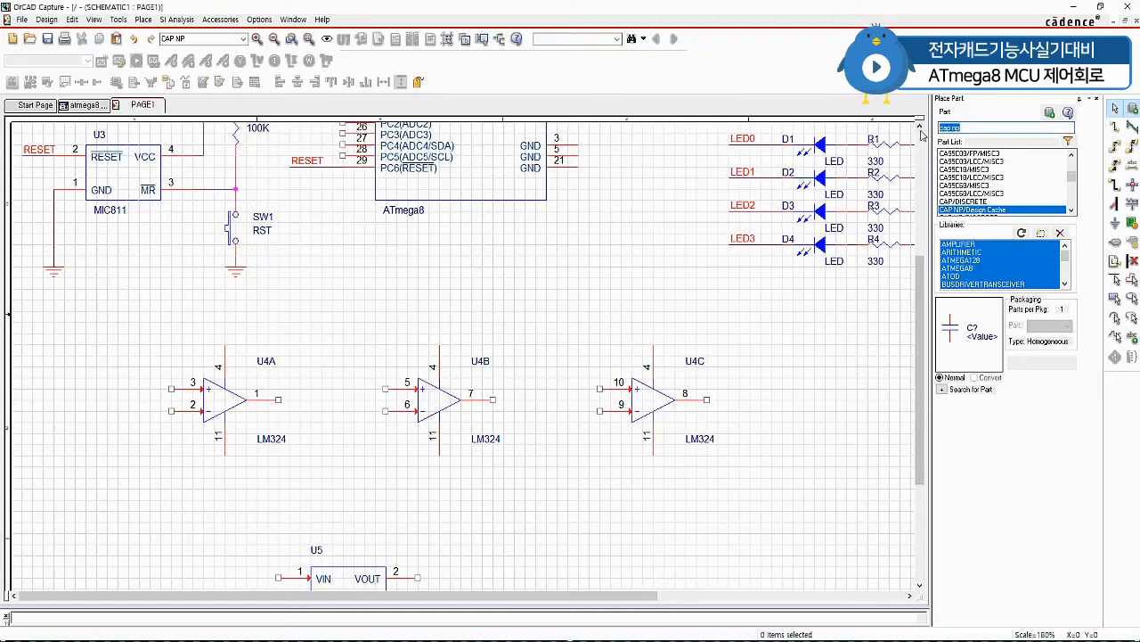
{"action": "type", "text": "resistor var"}
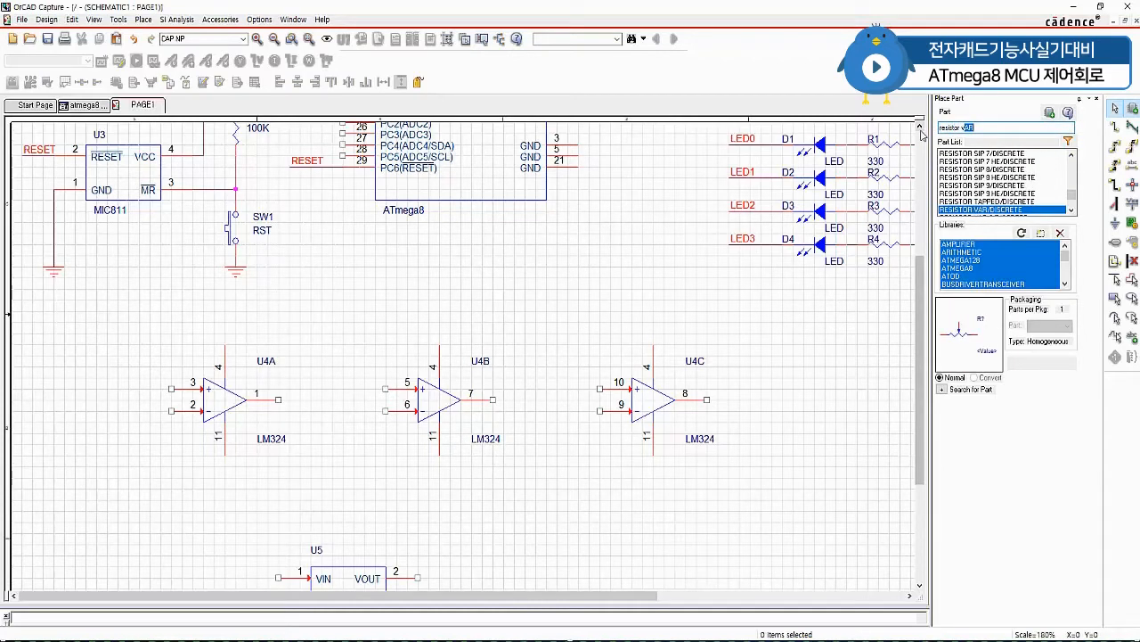
{"action": "key", "text": "Return"}
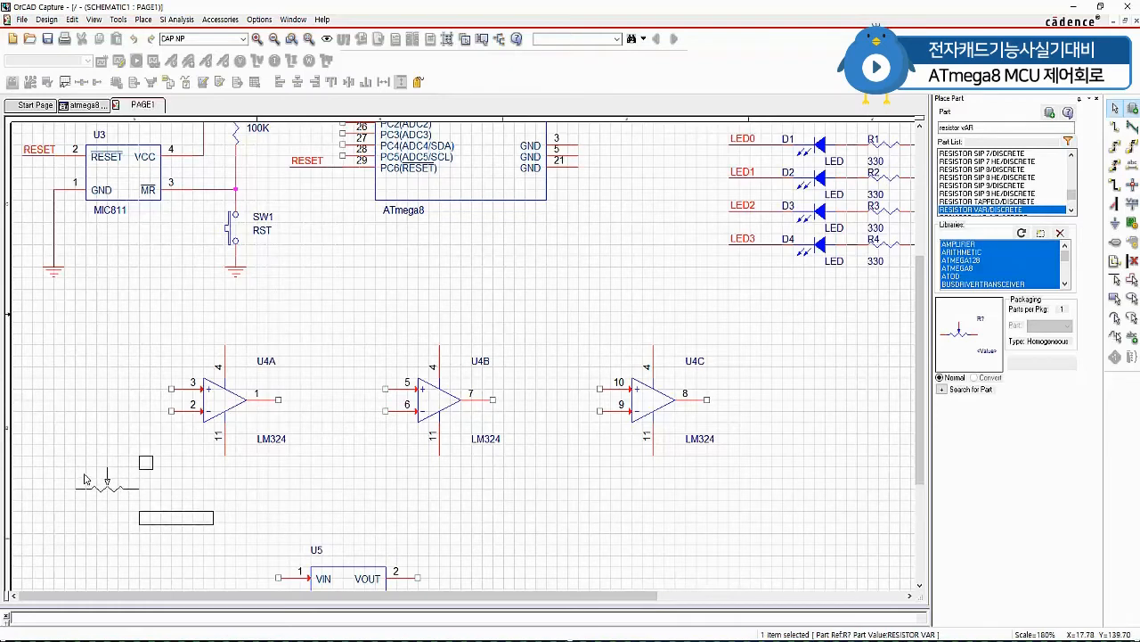
{"action": "key", "text": "r"}
{"action": "key", "text": "r"}
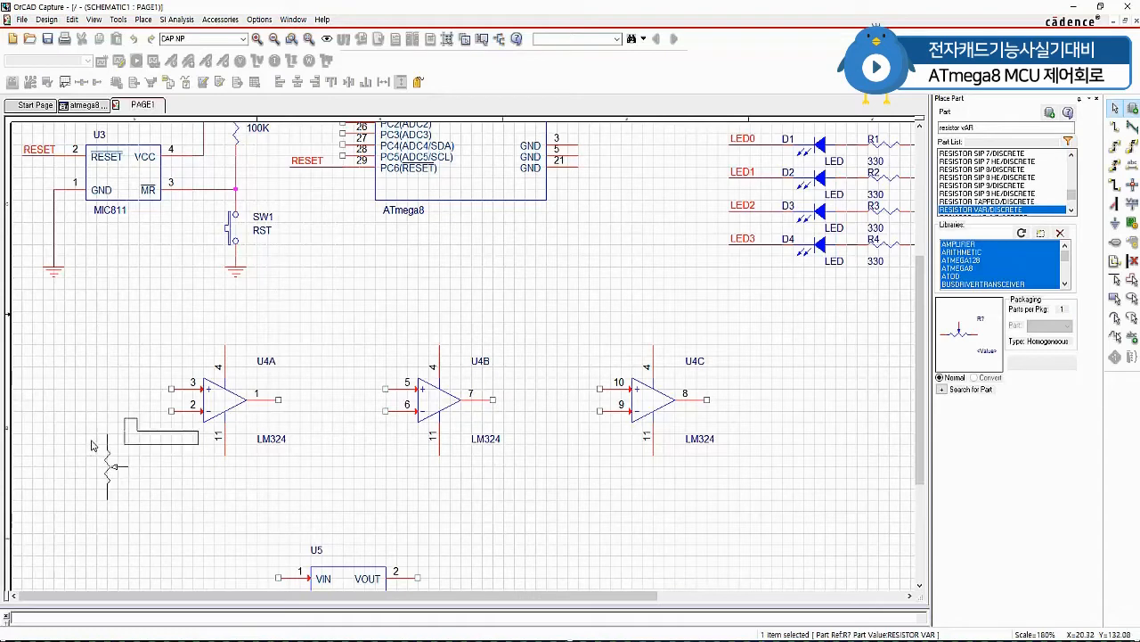
{"action": "key", "text": "r"}
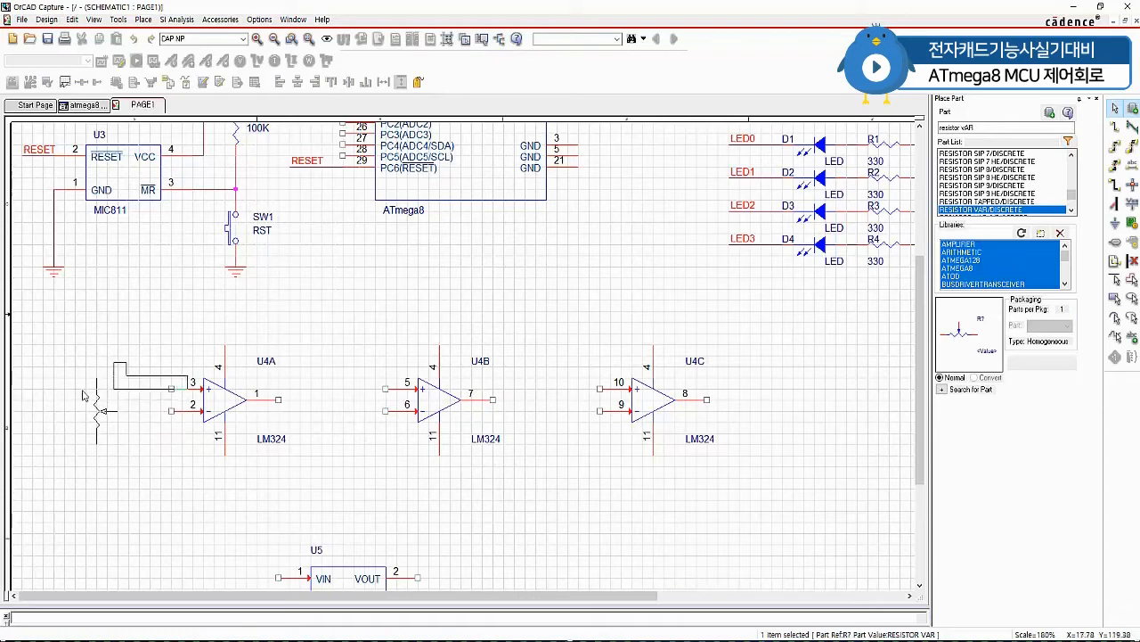
{"action": "left_click", "coordinate": [94, 394]}
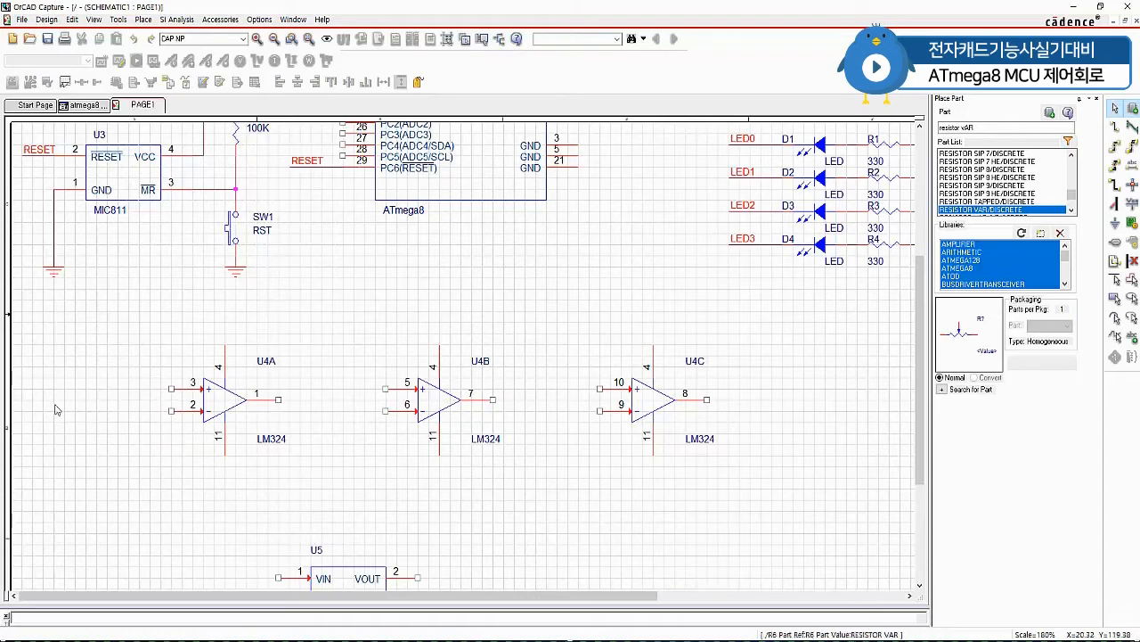
{"action": "key", "text": "Escape"}
{"action": "left_click", "coordinate": [150, 477]}
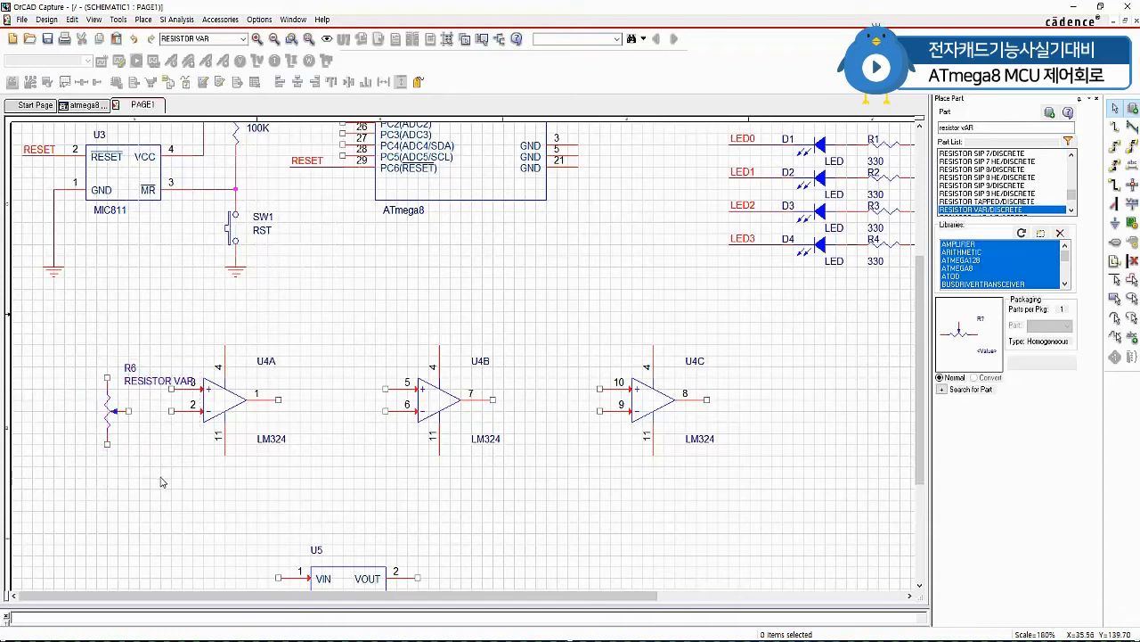
Wire the variable resistor's wiper to inverting input pin 2 of U4A.
{"action": "key", "text": "w"}
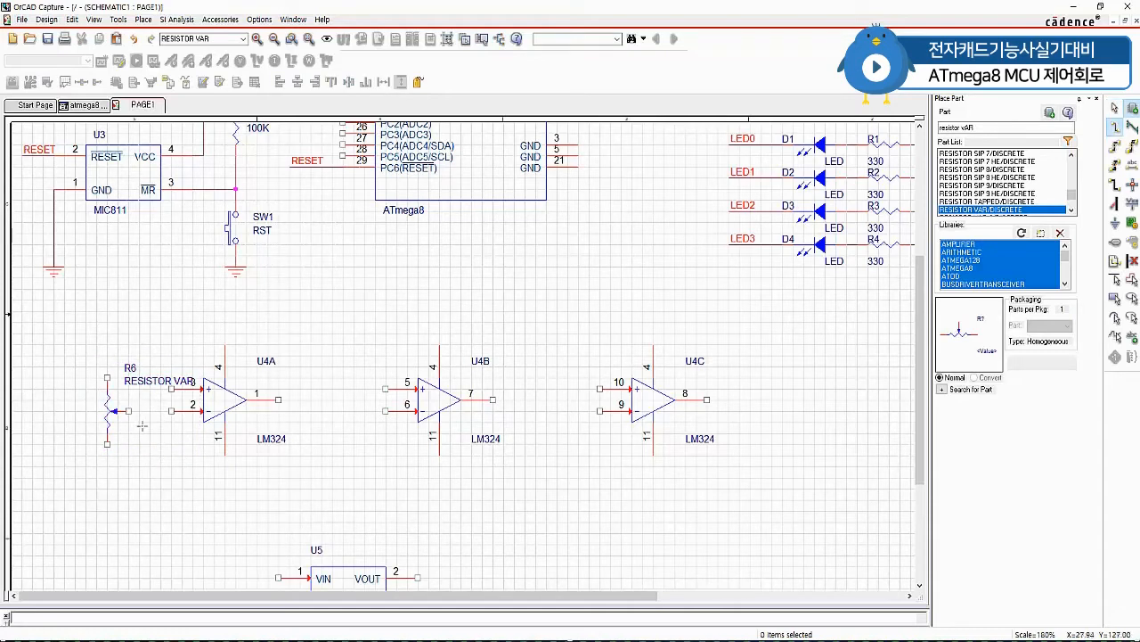
{"action": "left_click", "coordinate": [129, 411]}
{"action": "left_click", "coordinate": [172, 410]}
{"action": "key", "text": "Escape"}
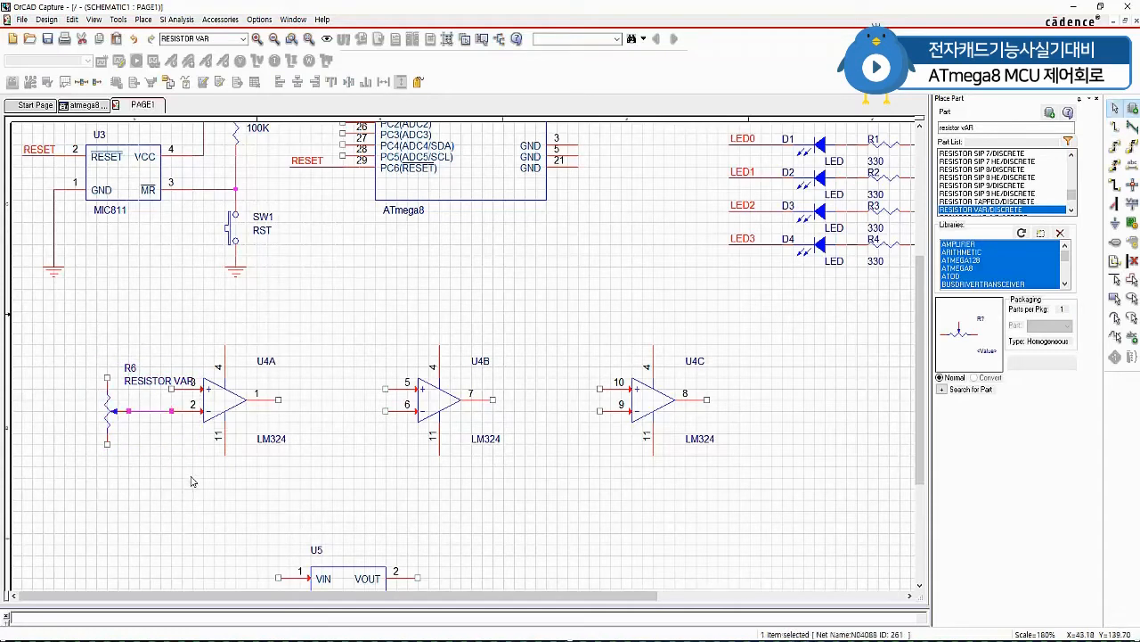
{"action": "left_click", "coordinate": [193, 476]}
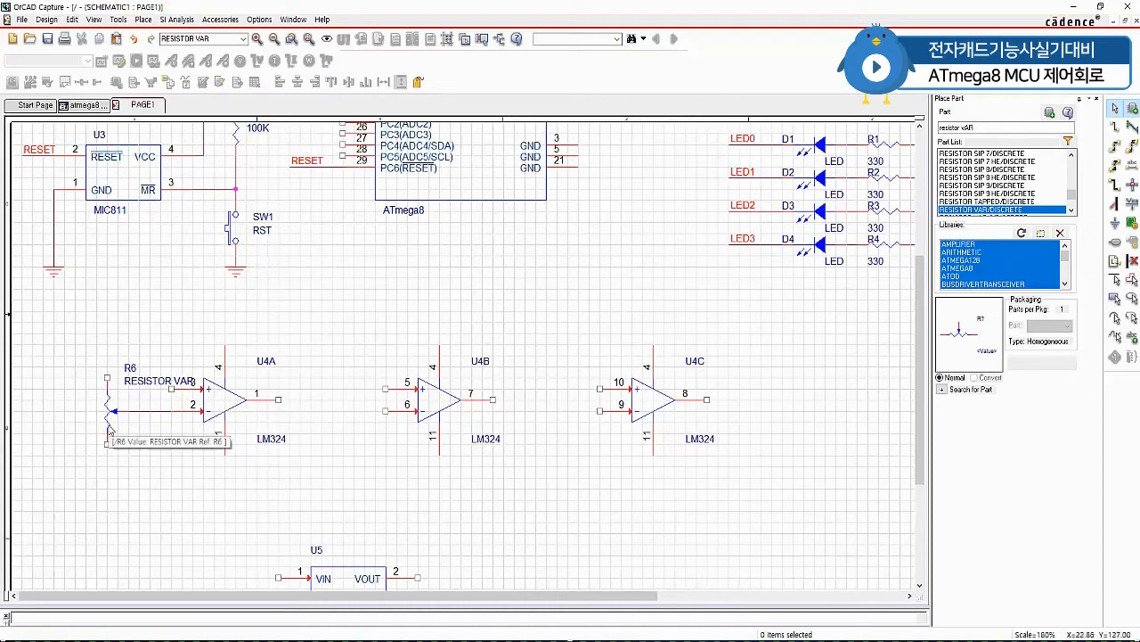
Set R6's value to 10K and arrange its reference and value labels close beside the resistor symbol.
{"action": "left_click", "coordinate": [149, 390]}
{"action": "left_click_drag", "start_coordinate": [137, 421], "coordinate": [134, 431]}
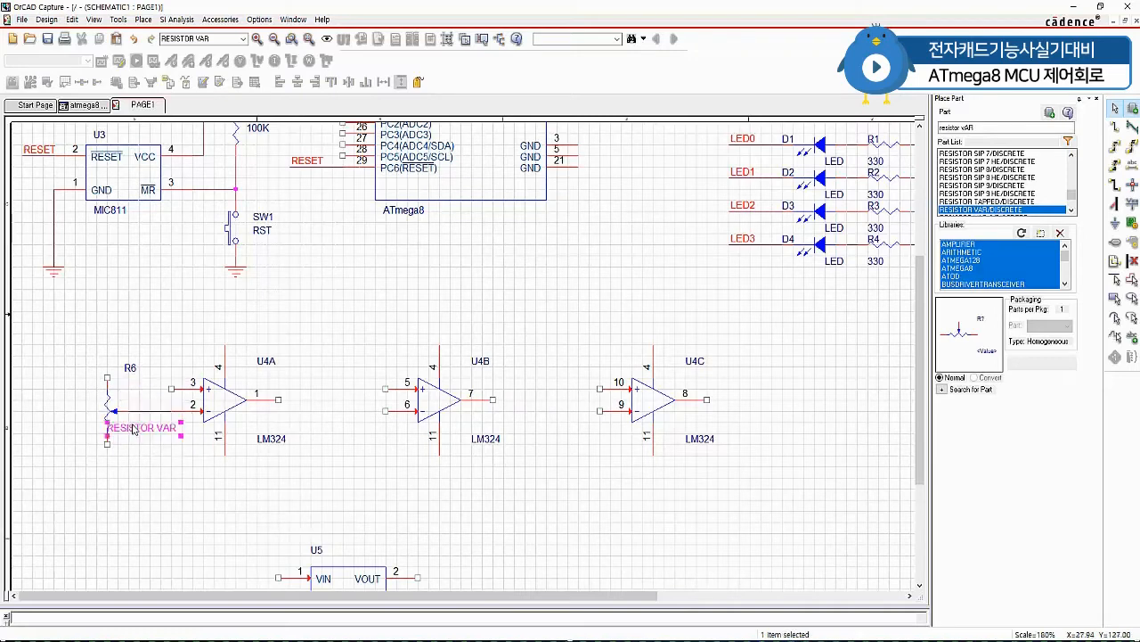
{"action": "double_click", "coordinate": [135, 428]}
{"action": "type", "text": "10"}
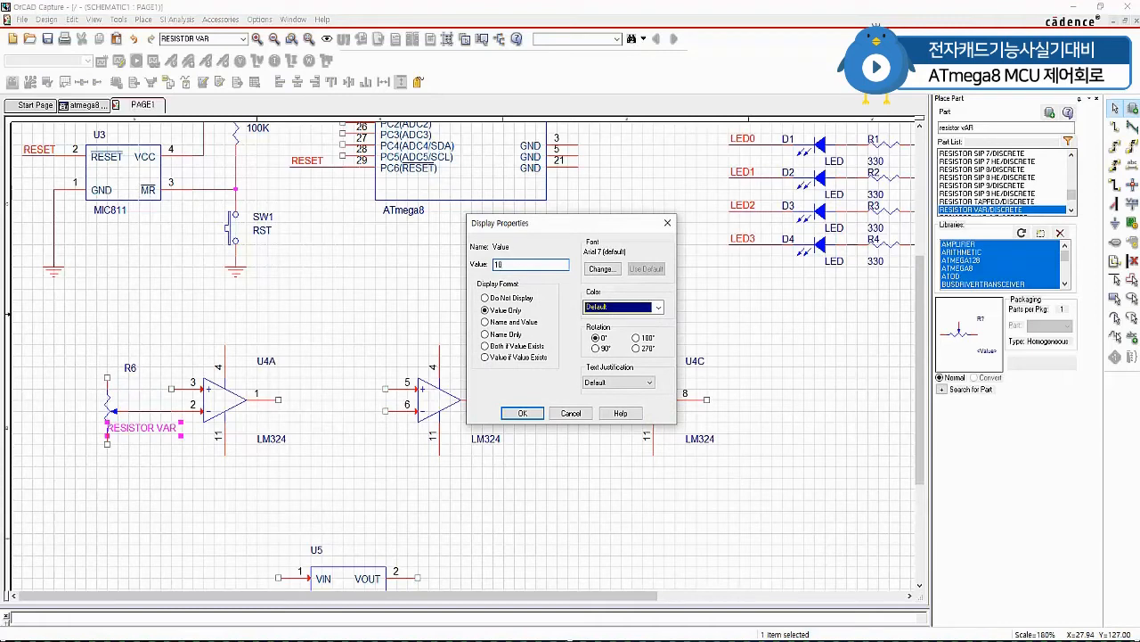
{"action": "type", "text": "K"}
{"action": "key", "text": "Return"}
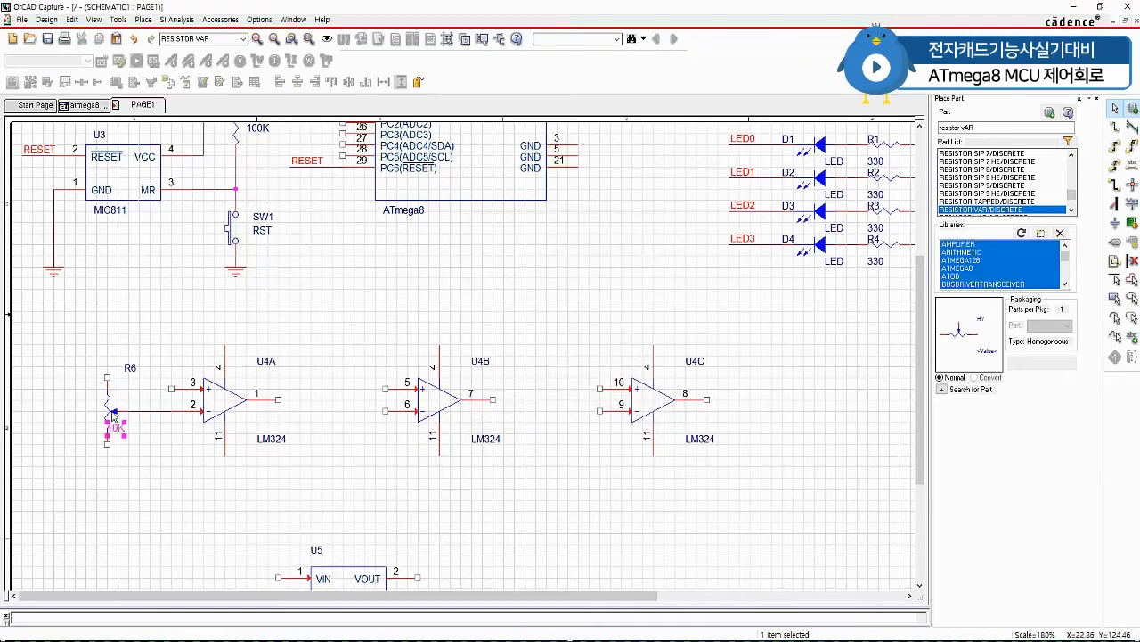
{"action": "left_click", "coordinate": [127, 442]}
{"action": "left_click_drag", "start_coordinate": [119, 430], "coordinate": [131, 430]}
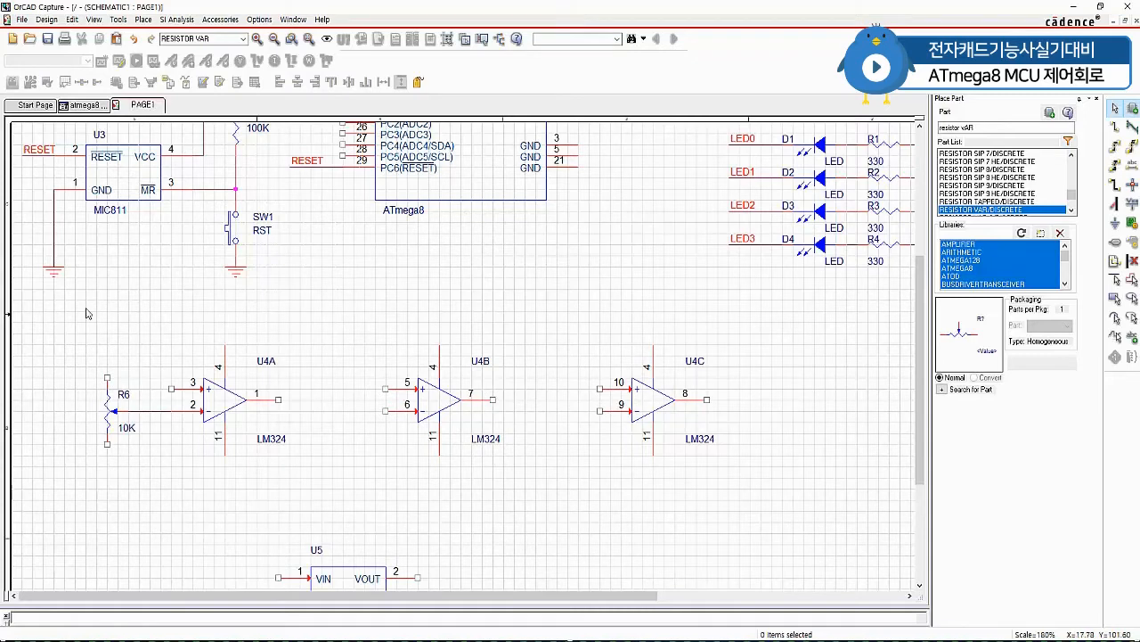
Copy U3's VCC symbol with its wire onto R6's upper terminal and shorten the wire.
{"action": "scroll", "coordinate": [87, 313], "scroll_direction": "up", "scroll_amount": 3}
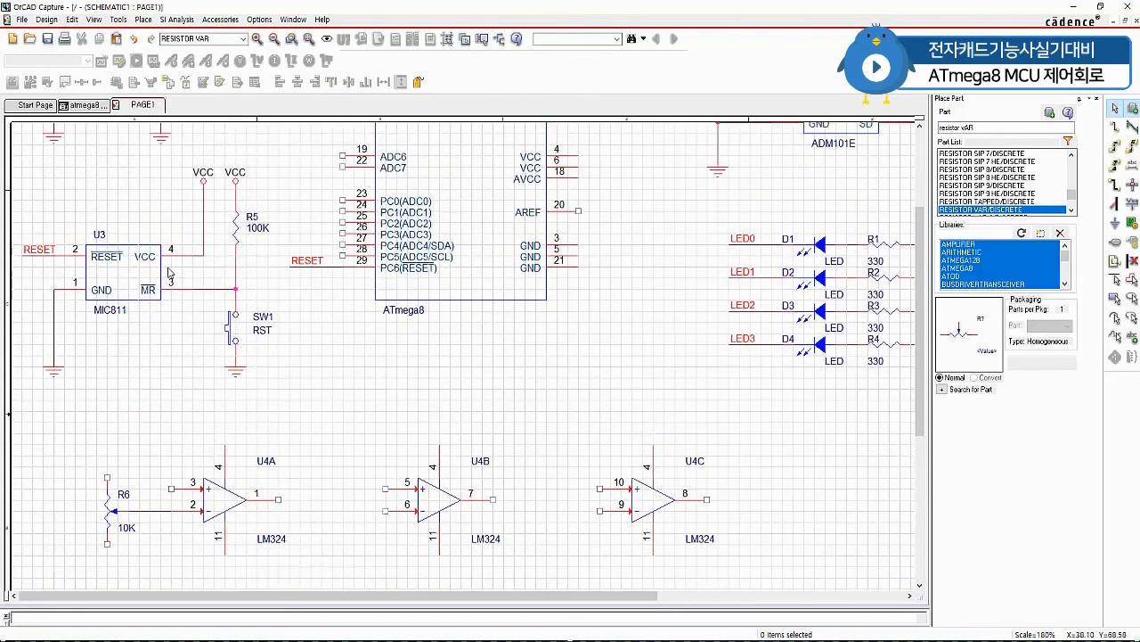
{"action": "left_click_drag", "start_coordinate": [226, 207], "coordinate": [220, 214]}
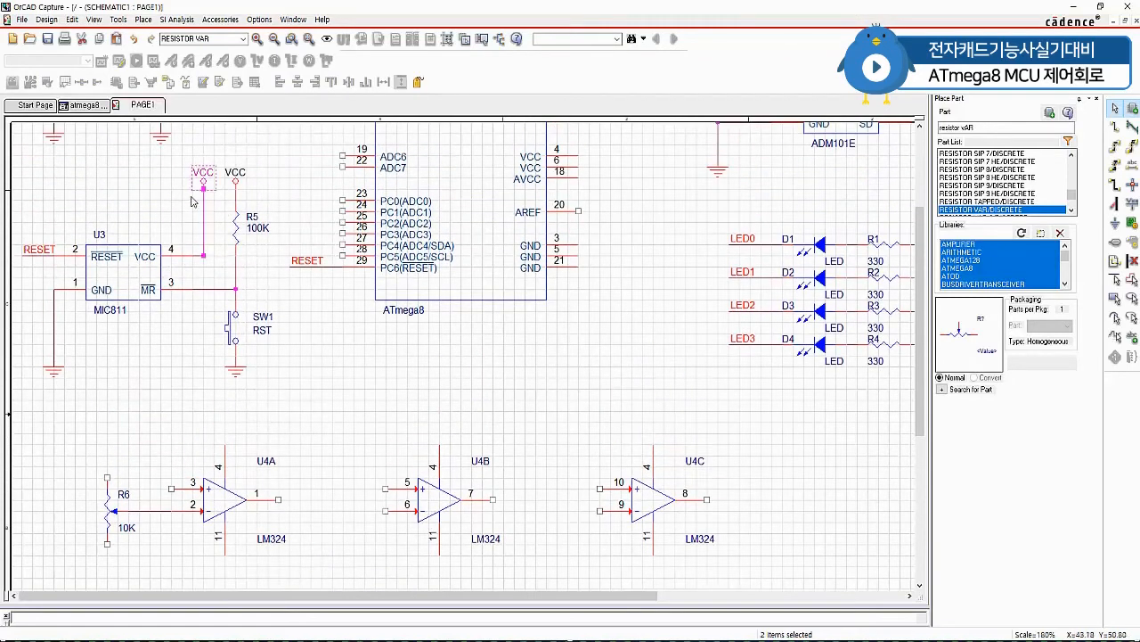
{"action": "key", "text": "ctrl+c"}
{"action": "key", "text": "ctrl+v"}
{"action": "left_click", "coordinate": [91, 385]}
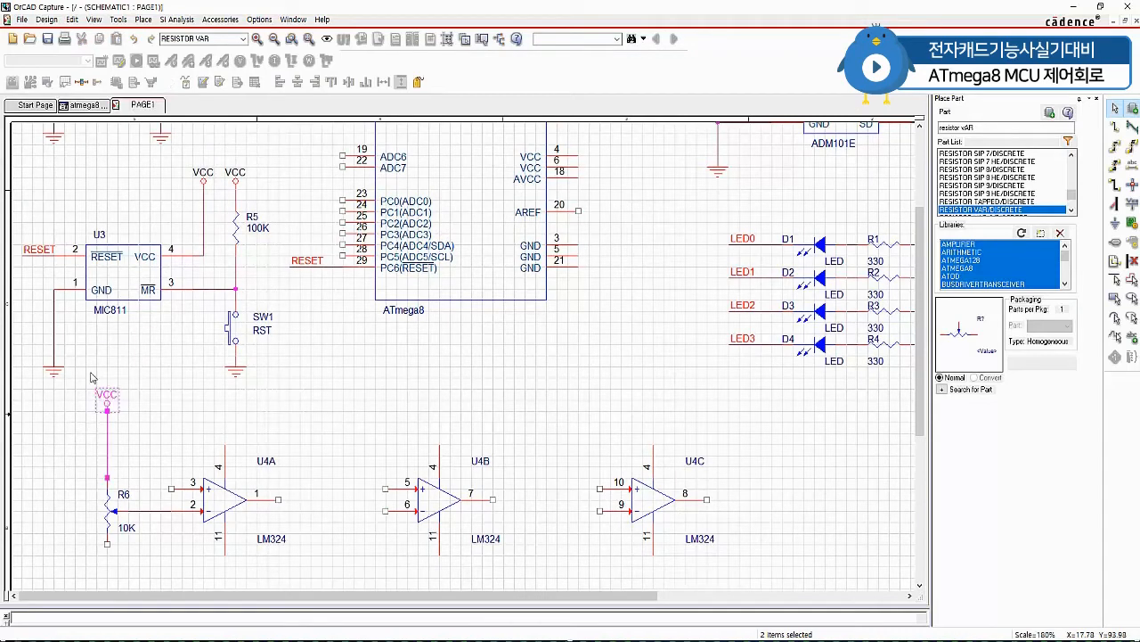
{"action": "left_click_drag", "start_coordinate": [95, 383], "coordinate": [107, 421]}
{"action": "left_click", "coordinate": [198, 418]}
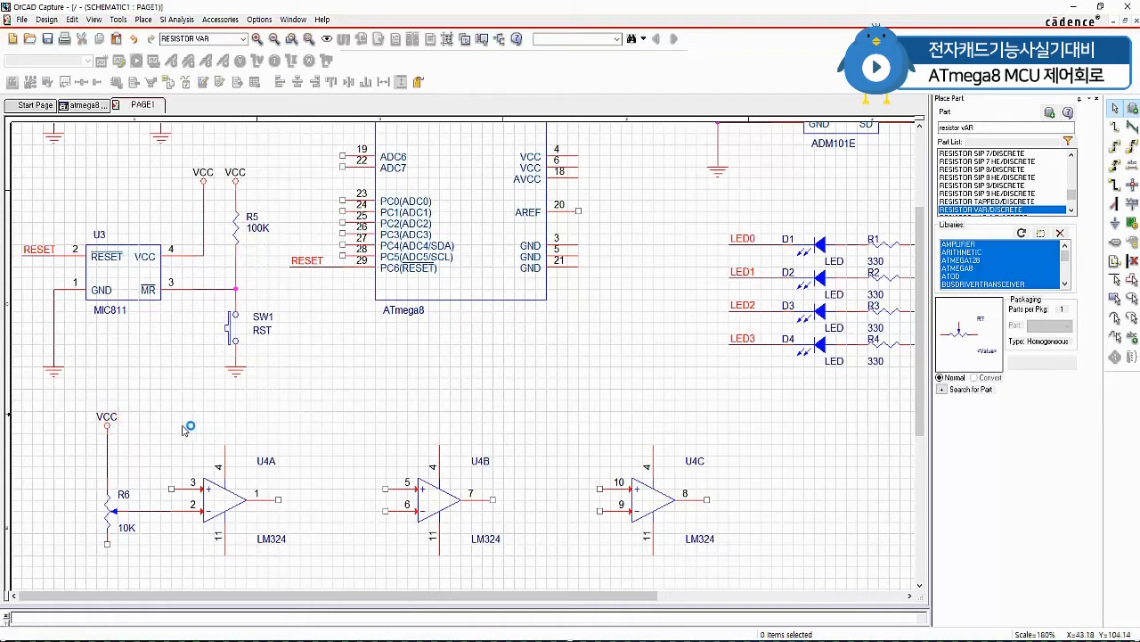
Paste the VCC symbol with its wire onto U4A's power pin 4 and shorten the wire.
{"action": "key", "text": "ctrl+v"}
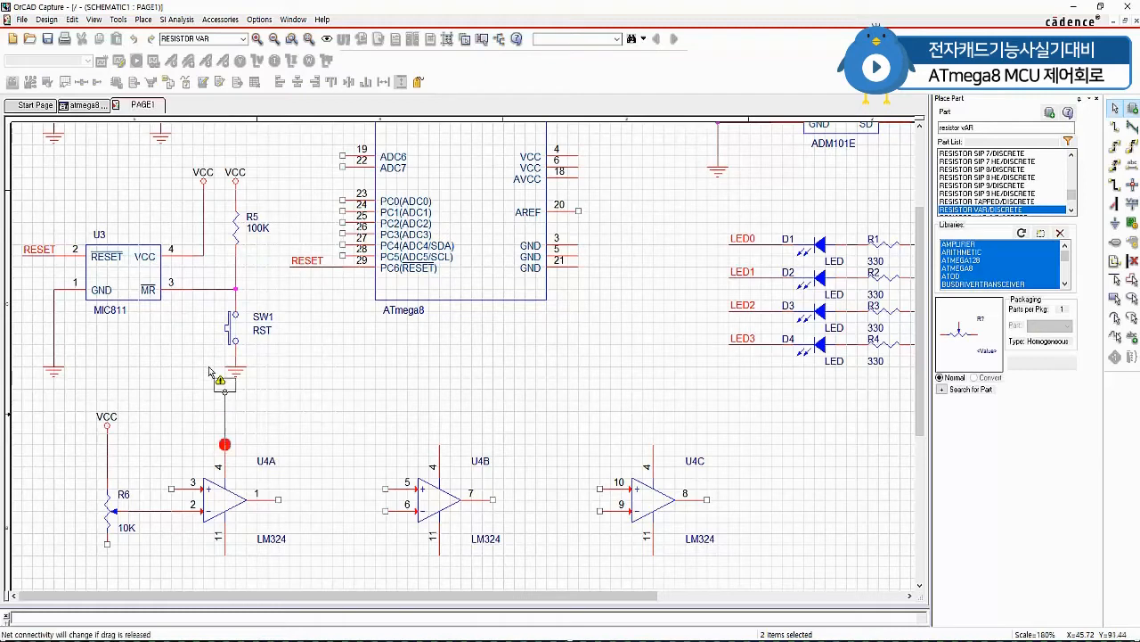
{"action": "left_click", "coordinate": [208, 371]}
{"action": "left_click", "coordinate": [313, 404]}
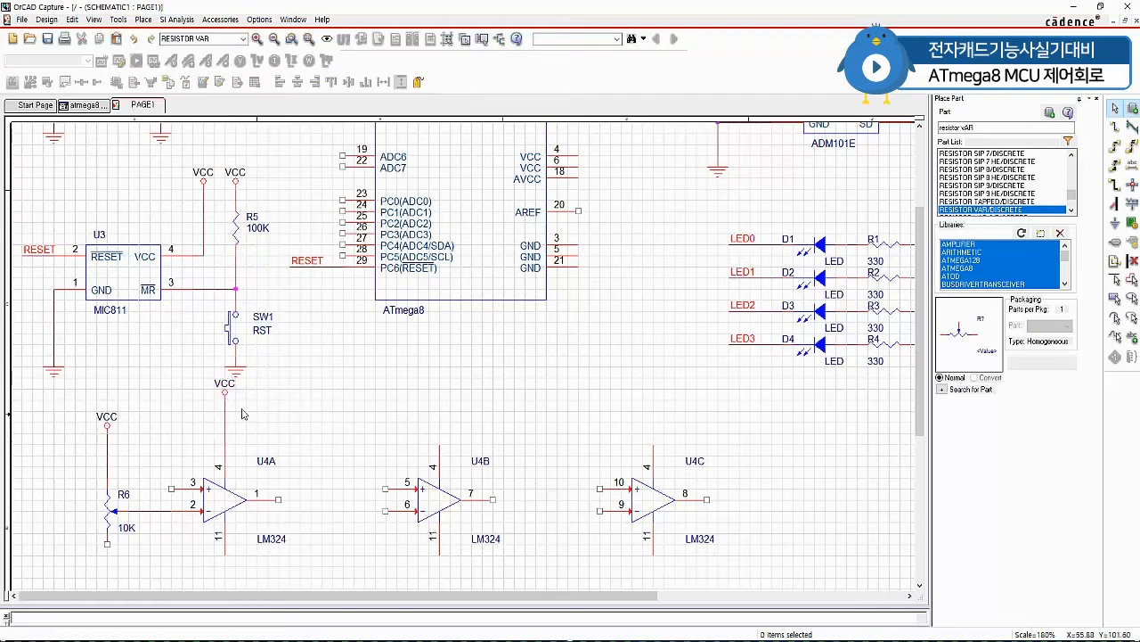
{"action": "left_click_drag", "start_coordinate": [225, 393], "coordinate": [225, 416]}
{"action": "left_click", "coordinate": [301, 425]}
Copy the ground symbol below SW1 to R6's lower terminal and to pin 11 of U4A.
{"action": "scroll", "coordinate": [216, 554], "scroll_direction": "down", "scroll_amount": 1}
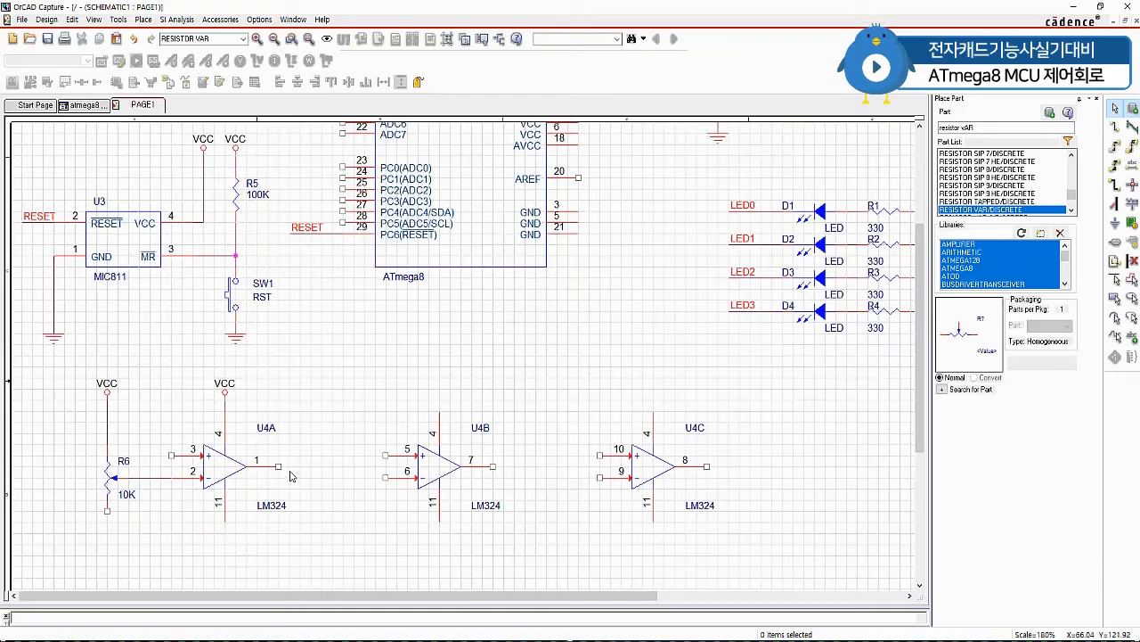
{"action": "scroll", "coordinate": [289, 465], "scroll_direction": "down", "scroll_amount": 1}
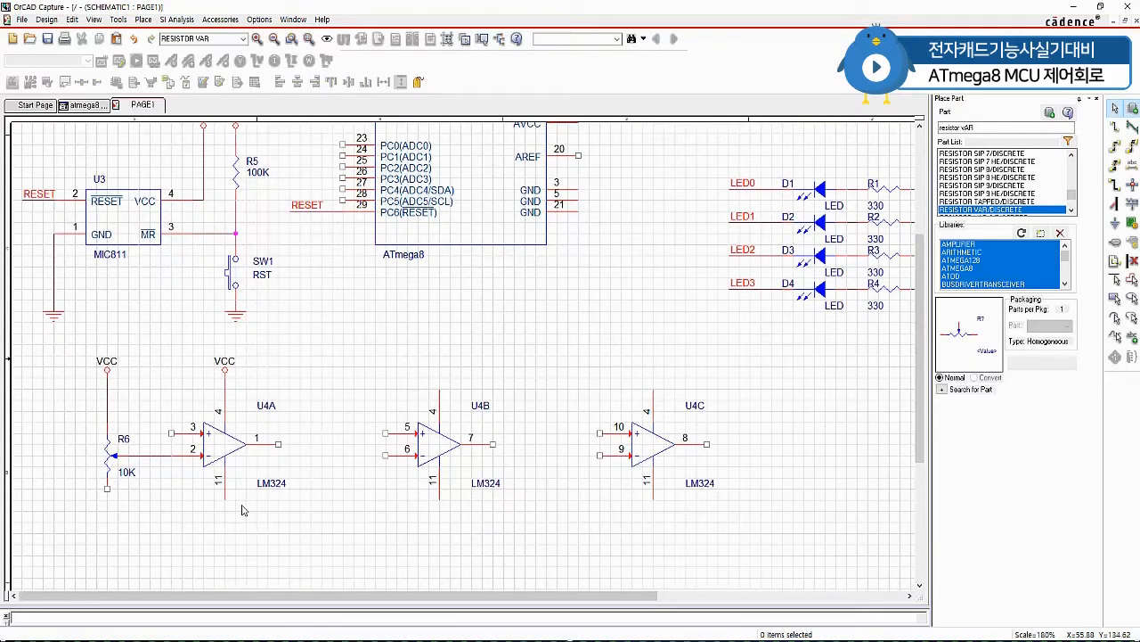
{"action": "left_click_drag", "start_coordinate": [212, 305], "coordinate": [265, 344]}
{"action": "left_click_drag", "start_coordinate": [223, 308], "coordinate": [94, 497]}
{"action": "key", "text": "ctrl+v"}
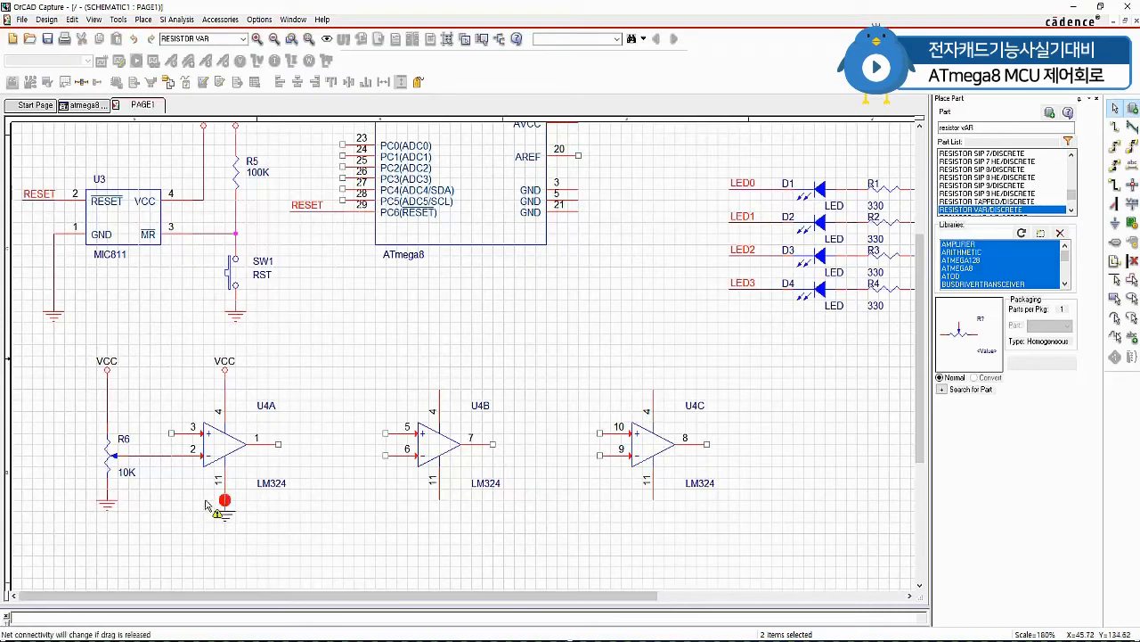
{"action": "left_click", "coordinate": [206, 503]}
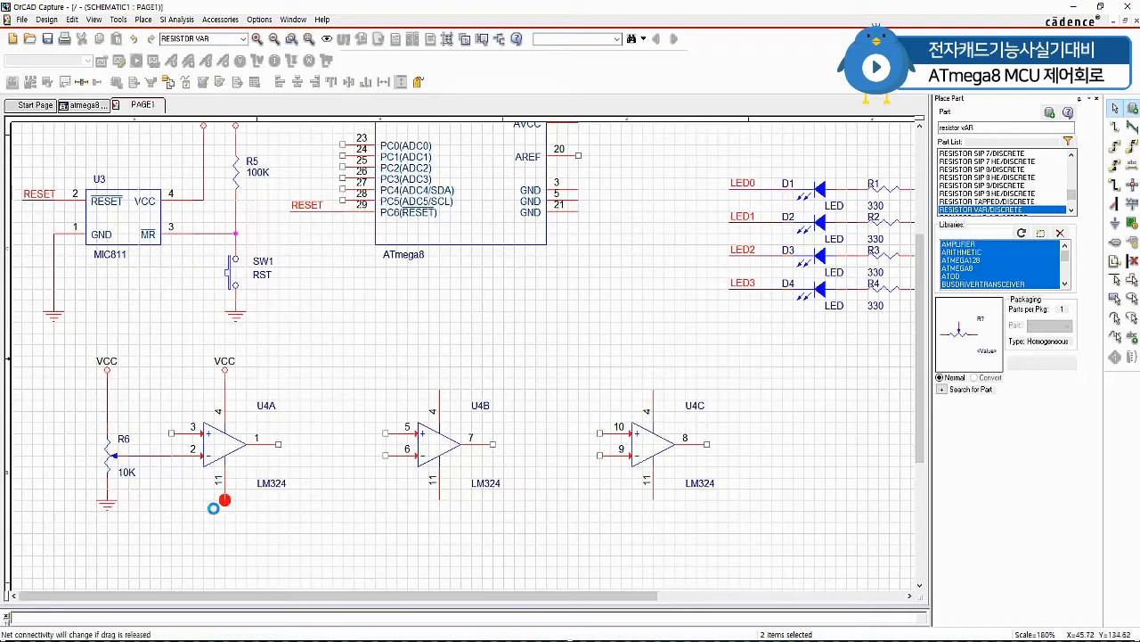
{"action": "left_click", "coordinate": [169, 535]}
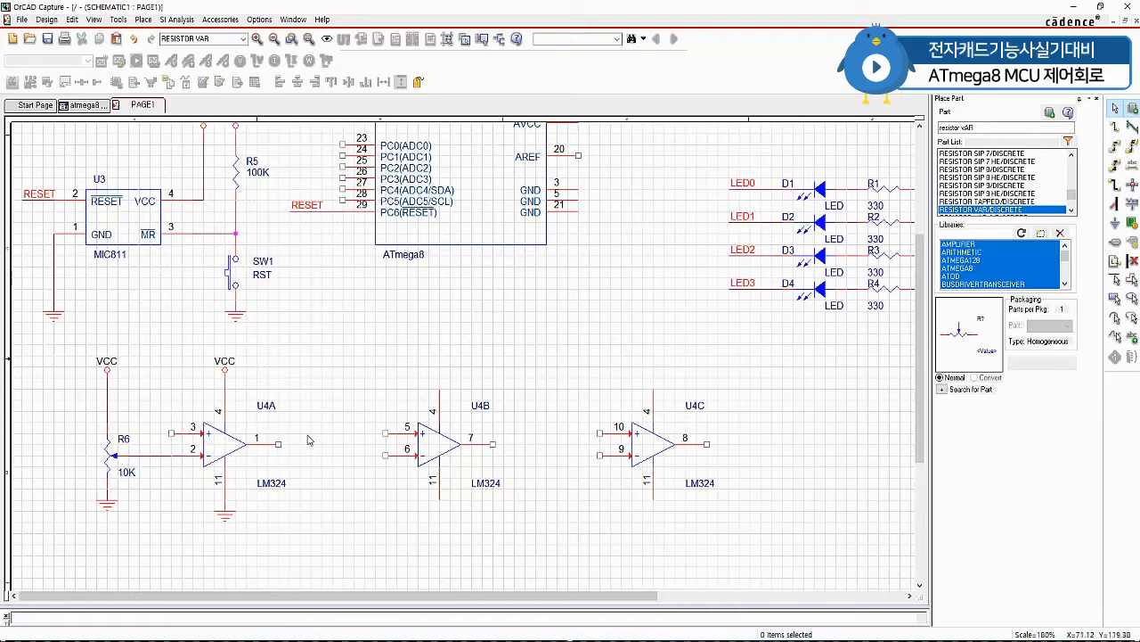
Draw short open-ended wires from U4A's output pin 1 and from its non-inverting input pin 3.
{"action": "key", "text": "w"}
{"action": "left_click", "coordinate": [279, 444]}
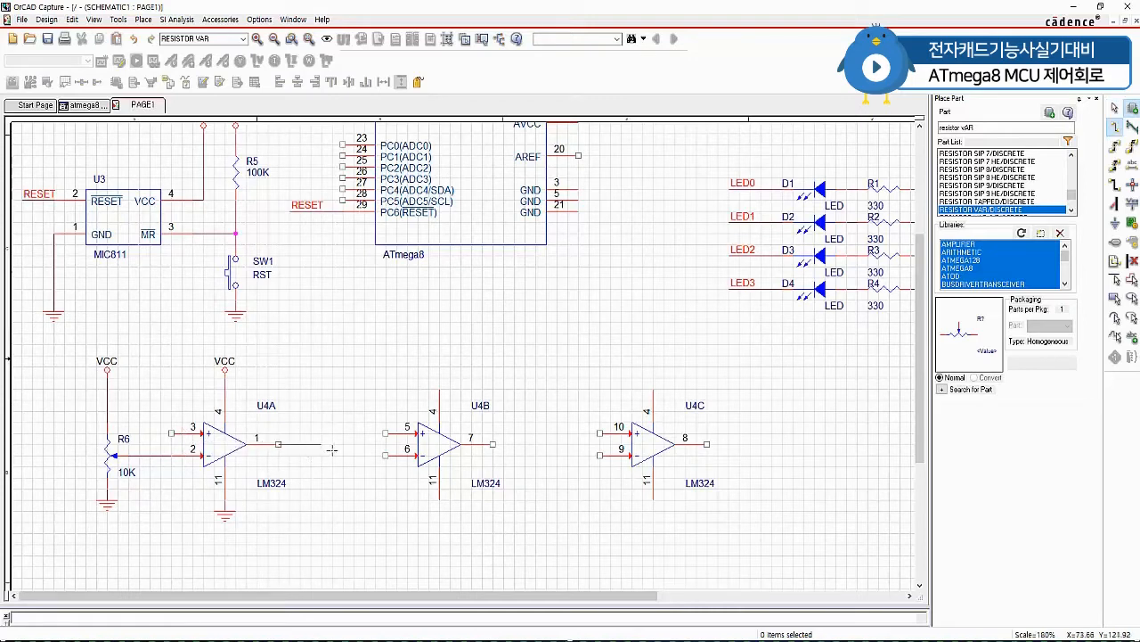
{"action": "double_click", "coordinate": [322, 443]}
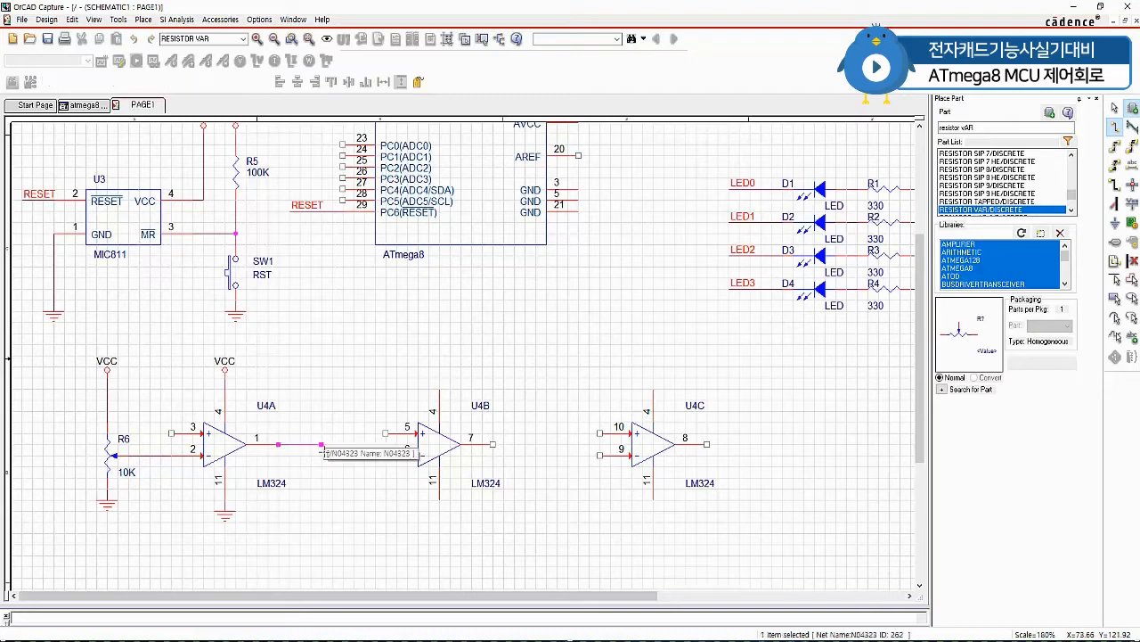
{"action": "left_click", "coordinate": [141, 435]}
{"action": "left_click", "coordinate": [171, 433]}
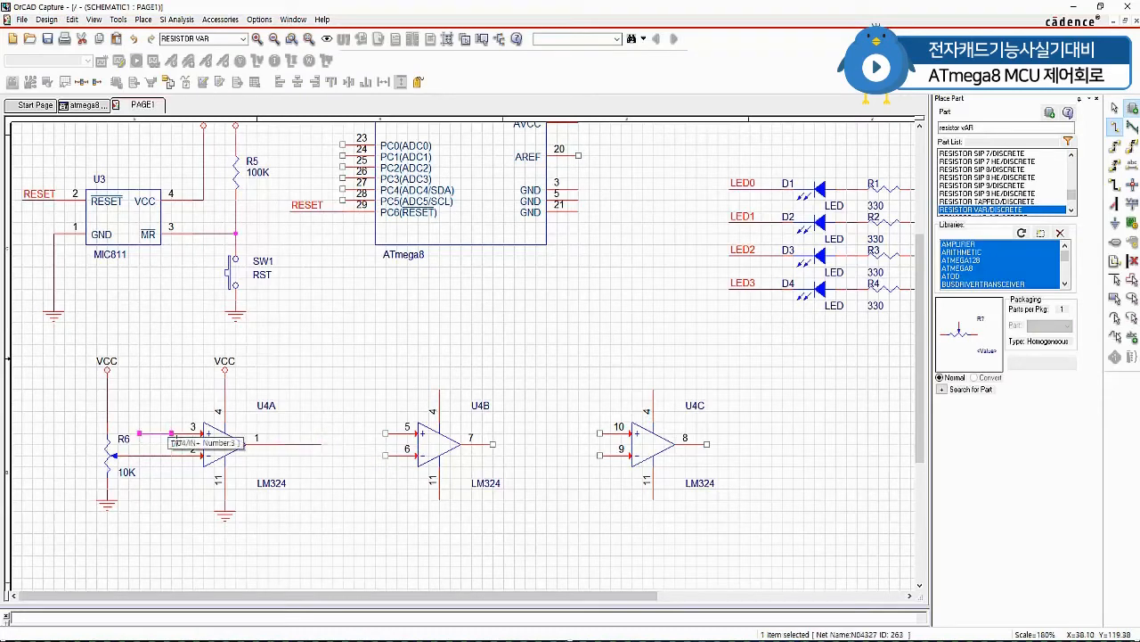
{"action": "key", "text": "Escape"}
{"action": "scroll", "coordinate": [331, 446], "scroll_direction": "up", "scroll_amount": 1, "text": "ctrl"}
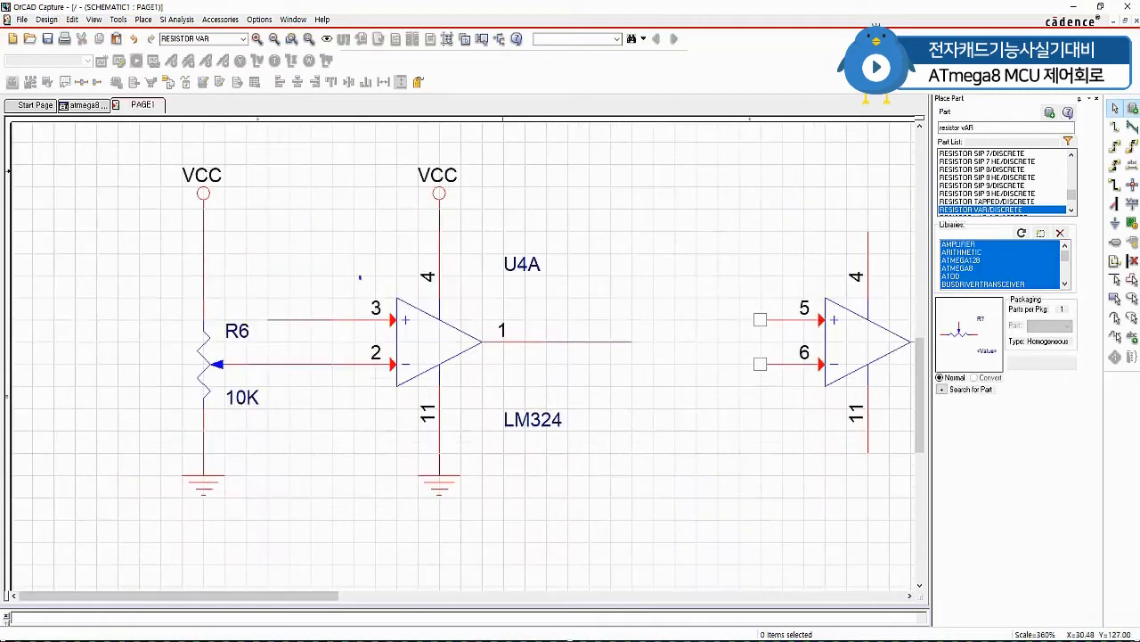
{"action": "mouse_move", "coordinate": [300, 125]}
{"action": "left_mouse_down"}
{"action": "mouse_move", "coordinate": [297, 137]}
{"action": "mouse_move", "coordinate": [307, 135]}
{"action": "left_mouse_up"}
{"action": "left_click_drag", "start_coordinate": [299, 130], "coordinate": [308, 133]}
{"action": "mouse_move", "coordinate": [319, 117]}
{"action": "left_mouse_down"}
{"action": "mouse_move", "coordinate": [317, 142]}
{"action": "mouse_move", "coordinate": [349, 122]}
{"action": "mouse_move", "coordinate": [345, 132]}
{"action": "left_mouse_up"}
{"action": "left_click_drag", "start_coordinate": [333, 127], "coordinate": [333, 136]}
{"action": "mouse_move", "coordinate": [341, 127]}
{"action": "left_mouse_down"}
{"action": "mouse_move", "coordinate": [341, 137]}
{"action": "mouse_move", "coordinate": [363, 133]}
{"action": "left_mouse_up"}
{"action": "mouse_move", "coordinate": [373, 117]}
{"action": "left_mouse_down"}
{"action": "mouse_move", "coordinate": [372, 141]}
{"action": "mouse_move", "coordinate": [406, 117]}
{"action": "left_mouse_up"}
{"action": "left_click_drag", "start_coordinate": [393, 123], "coordinate": [411, 121]}
{"action": "left_click_drag", "start_coordinate": [402, 125], "coordinate": [400, 138]}
{"action": "left_click_drag", "start_coordinate": [394, 140], "coordinate": [419, 142]}
{"action": "mouse_move", "coordinate": [428, 118]}
{"action": "left_mouse_down"}
{"action": "mouse_move", "coordinate": [444, 130]}
{"action": "mouse_move", "coordinate": [435, 139]}
{"action": "left_mouse_up"}
{"action": "left_click_drag", "start_coordinate": [426, 141], "coordinate": [446, 139]}
{"action": "left_click", "coordinate": [452, 137]}
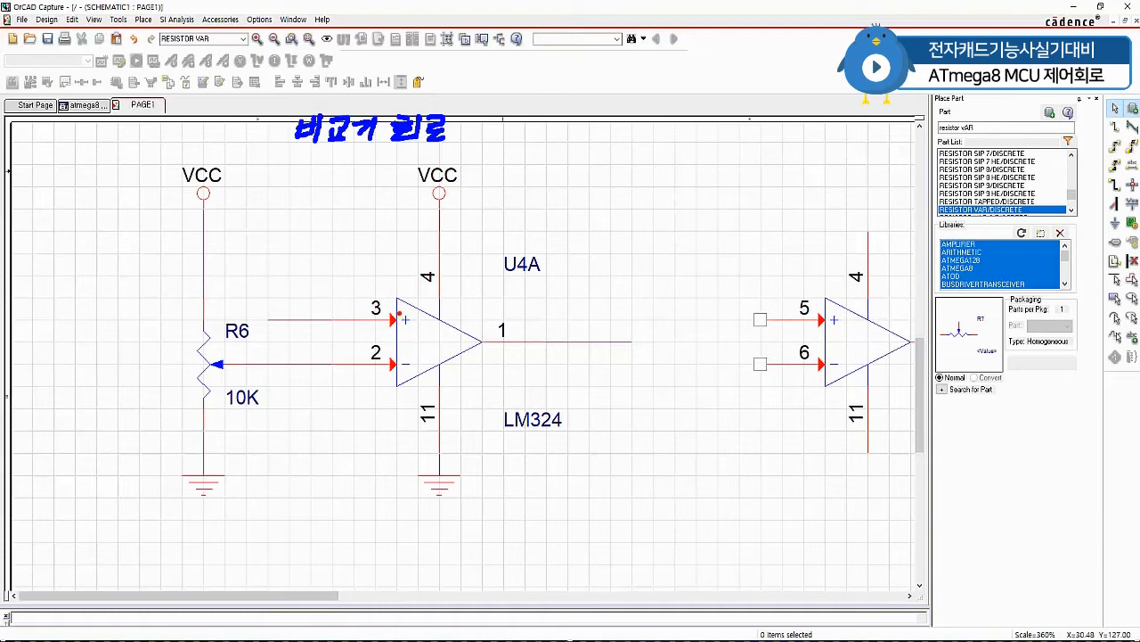
{"action": "left_click_drag", "start_coordinate": [403, 312], "coordinate": [404, 311]}
{"action": "left_click_drag", "start_coordinate": [403, 355], "coordinate": [405, 355]}
{"action": "mouse_move", "coordinate": [492, 318]}
{"action": "left_mouse_down"}
{"action": "mouse_move", "coordinate": [505, 338]}
{"action": "mouse_move", "coordinate": [492, 319]}
{"action": "mouse_move", "coordinate": [503, 325]}
{"action": "mouse_move", "coordinate": [492, 319]}
{"action": "mouse_move", "coordinate": [497, 340]}
{"action": "mouse_move", "coordinate": [514, 331]}
{"action": "mouse_move", "coordinate": [492, 319]}
{"action": "left_mouse_up"}
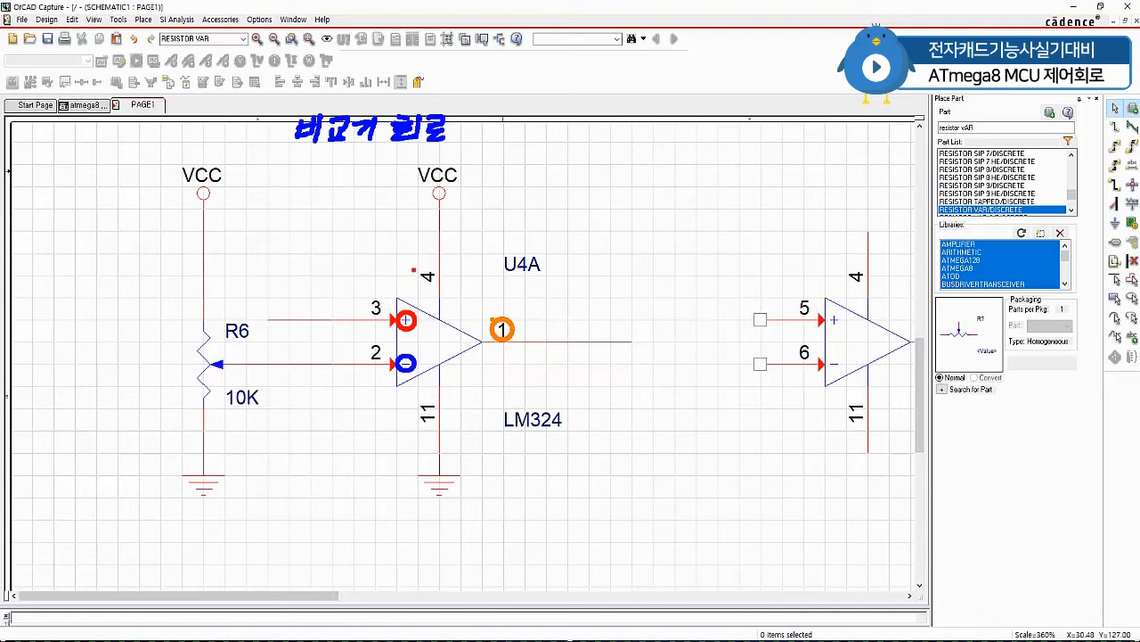
{"action": "mouse_move", "coordinate": [416, 271]}
{"action": "left_mouse_down"}
{"action": "mouse_move", "coordinate": [417, 284]}
{"action": "mouse_move", "coordinate": [438, 285]}
{"action": "mouse_move", "coordinate": [428, 268]}
{"action": "left_mouse_up"}
{"action": "mouse_move", "coordinate": [415, 402]}
{"action": "left_mouse_down"}
{"action": "mouse_move", "coordinate": [429, 426]}
{"action": "mouse_move", "coordinate": [442, 420]}
{"action": "left_mouse_up"}
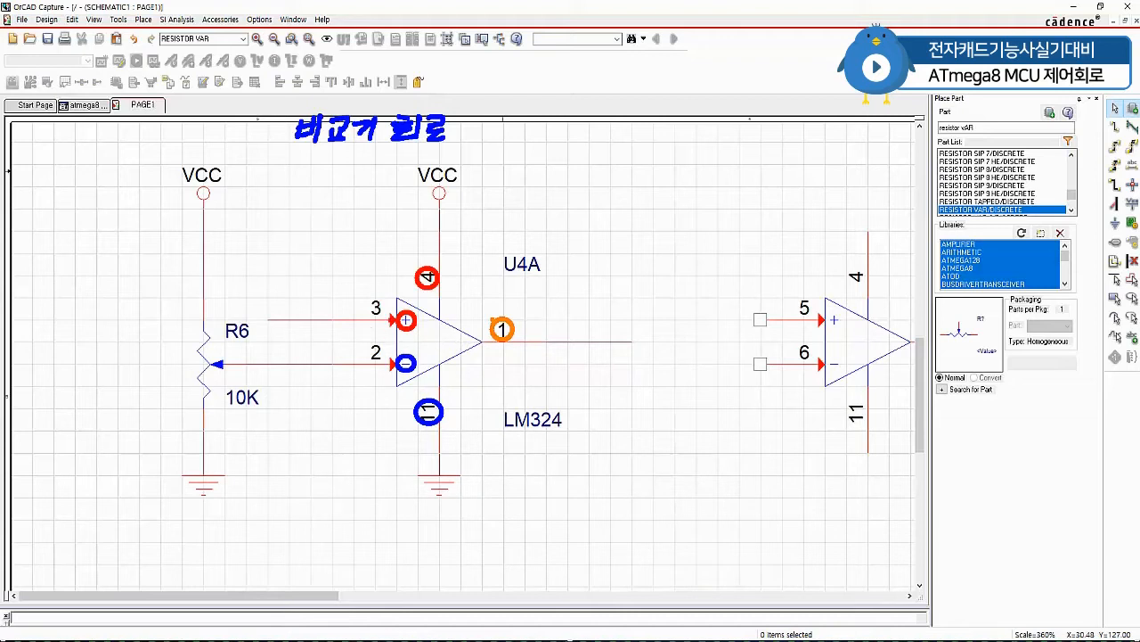
{"action": "mouse_move", "coordinate": [273, 291]}
{"action": "left_mouse_down"}
{"action": "mouse_move", "coordinate": [279, 307]}
{"action": "mouse_move", "coordinate": [294, 287]}
{"action": "mouse_move", "coordinate": [307, 298]}
{"action": "mouse_move", "coordinate": [297, 311]}
{"action": "left_mouse_up"}
{"action": "left_click_drag", "start_coordinate": [292, 312], "coordinate": [333, 297]}
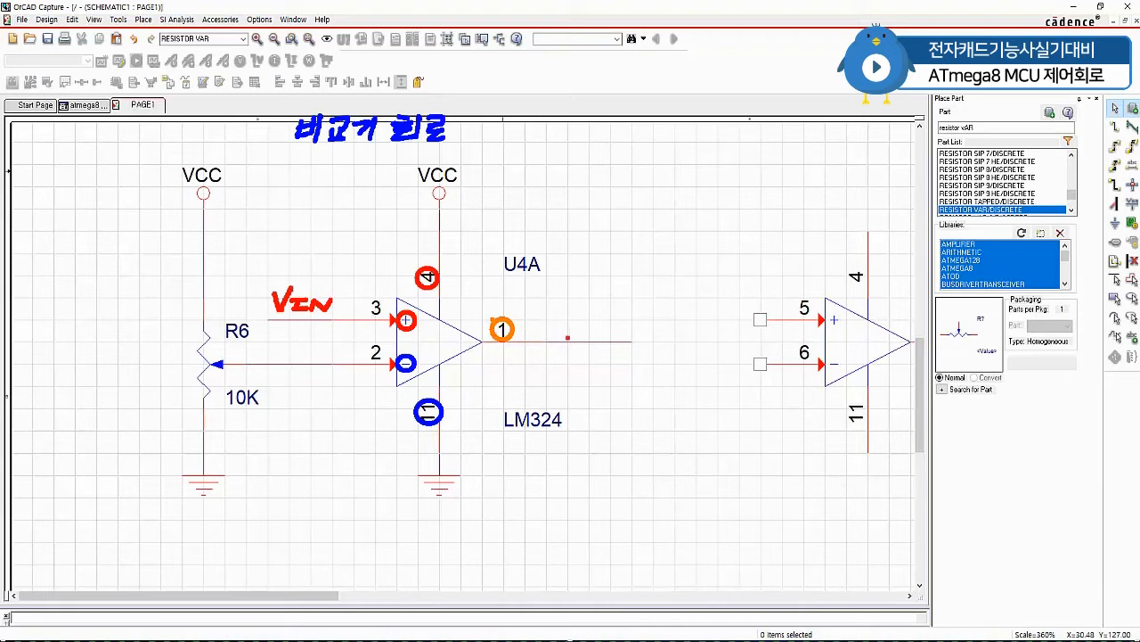
{"action": "mouse_move", "coordinate": [588, 312]}
{"action": "left_mouse_down"}
{"action": "mouse_move", "coordinate": [597, 339]}
{"action": "mouse_move", "coordinate": [607, 313]}
{"action": "mouse_move", "coordinate": [633, 337]}
{"action": "mouse_move", "coordinate": [656, 323]}
{"action": "left_mouse_up"}
{"action": "left_click_drag", "start_coordinate": [646, 324], "coordinate": [646, 343]}
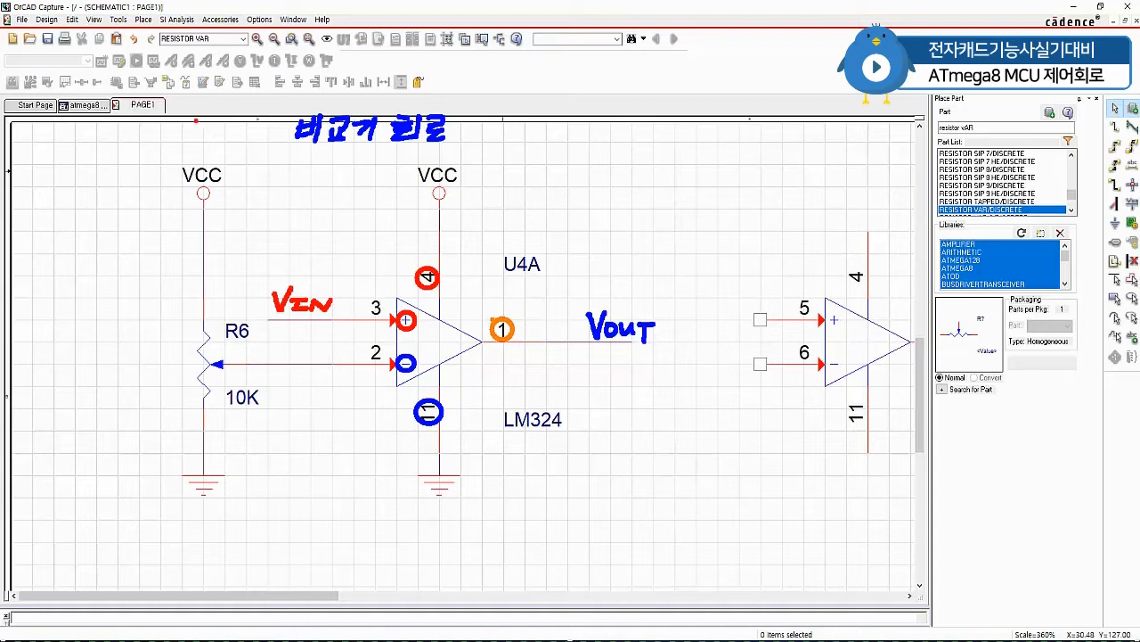
{"action": "mouse_move", "coordinate": [197, 117]}
{"action": "left_mouse_down"}
{"action": "mouse_move", "coordinate": [193, 134]}
{"action": "mouse_move", "coordinate": [204, 134]}
{"action": "left_mouse_up"}
{"action": "left_click_drag", "start_coordinate": [195, 127], "coordinate": [204, 131]}
{"action": "left_click_drag", "start_coordinate": [214, 114], "coordinate": [213, 138]}
{"action": "left_click_drag", "start_coordinate": [224, 120], "coordinate": [225, 131]}
{"action": "left_click_drag", "start_coordinate": [237, 115], "coordinate": [235, 123]}
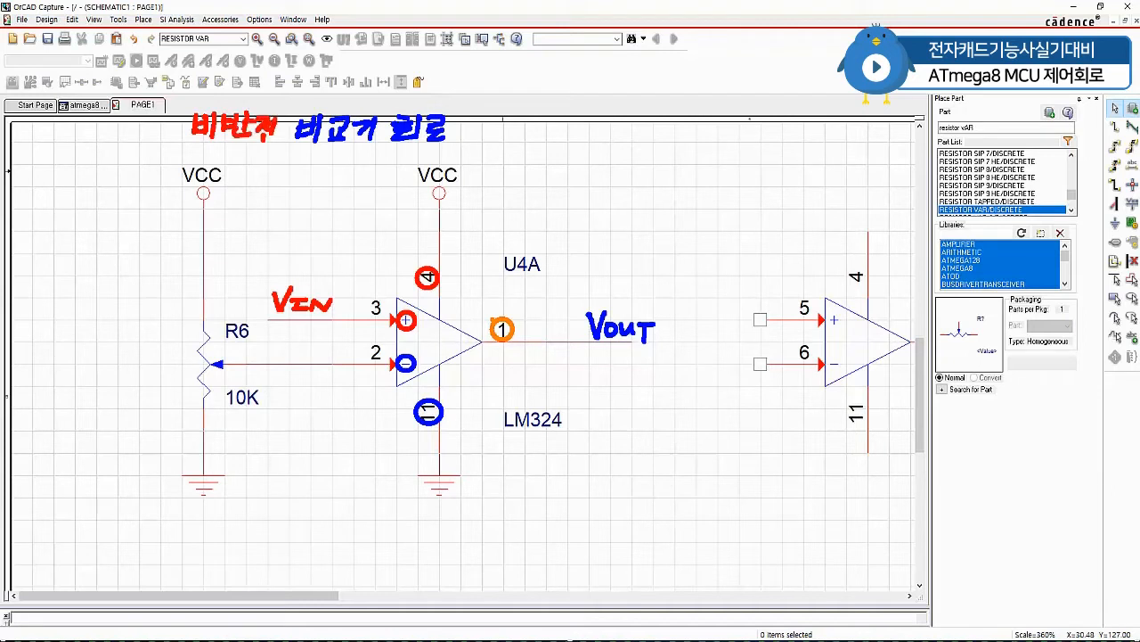
{"action": "left_click_drag", "start_coordinate": [262, 134], "coordinate": [277, 140]}
{"action": "left_click_drag", "start_coordinate": [181, 113], "coordinate": [180, 138]}
{"action": "left_click_drag", "start_coordinate": [283, 112], "coordinate": [283, 141]}
{"action": "mouse_move", "coordinate": [284, 343]}
{"action": "left_mouse_down"}
{"action": "mouse_move", "coordinate": [298, 340]}
{"action": "mouse_move", "coordinate": [307, 361]}
{"action": "mouse_move", "coordinate": [345, 353]}
{"action": "left_mouse_up"}
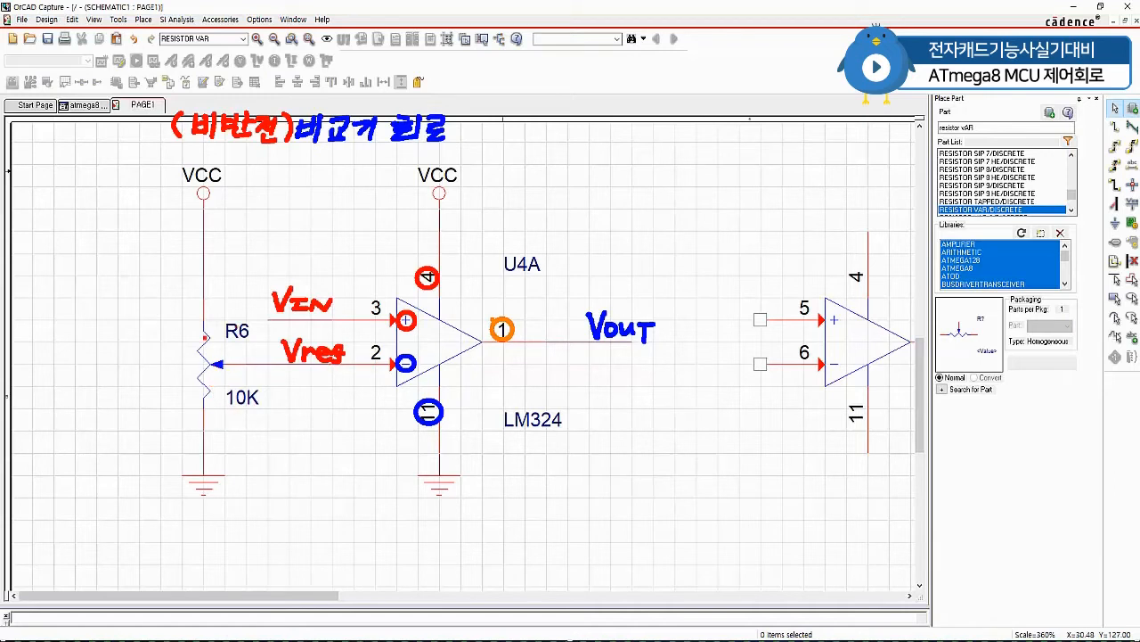
{"action": "mouse_move", "coordinate": [233, 175]}
{"action": "left_mouse_down"}
{"action": "mouse_move", "coordinate": [253, 176]}
{"action": "mouse_move", "coordinate": [243, 185]}
{"action": "left_mouse_up"}
{"action": "mouse_move", "coordinate": [258, 167]}
{"action": "left_mouse_down"}
{"action": "mouse_move", "coordinate": [271, 183]}
{"action": "mouse_move", "coordinate": [251, 188]}
{"action": "mouse_move", "coordinate": [294, 161]}
{"action": "mouse_move", "coordinate": [230, 187]}
{"action": "left_mouse_up"}
{"action": "left_click_drag", "start_coordinate": [294, 169], "coordinate": [298, 189]}
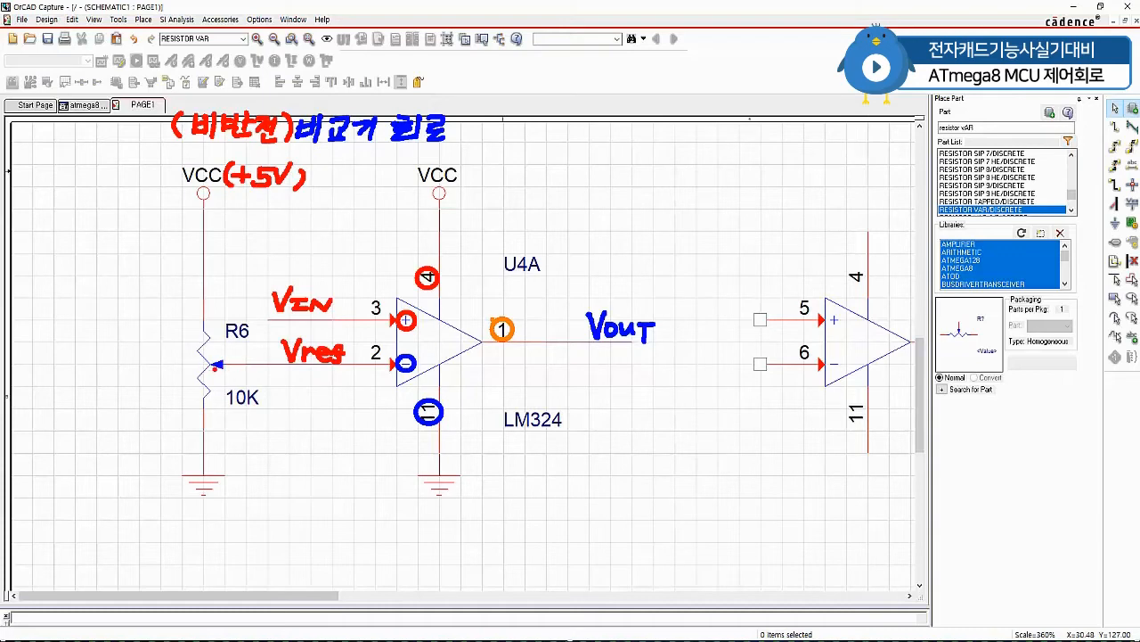
{"action": "key", "text": "b"}
{"action": "mouse_move", "coordinate": [166, 327]}
{"action": "left_mouse_down"}
{"action": "mouse_move", "coordinate": [159, 348]}
{"action": "mouse_move", "coordinate": [197, 347]}
{"action": "left_mouse_up"}
{"action": "mouse_move", "coordinate": [159, 379]}
{"action": "left_mouse_down"}
{"action": "mouse_move", "coordinate": [157, 396]}
{"action": "mouse_move", "coordinate": [184, 383]}
{"action": "mouse_move", "coordinate": [197, 392]}
{"action": "left_mouse_up"}
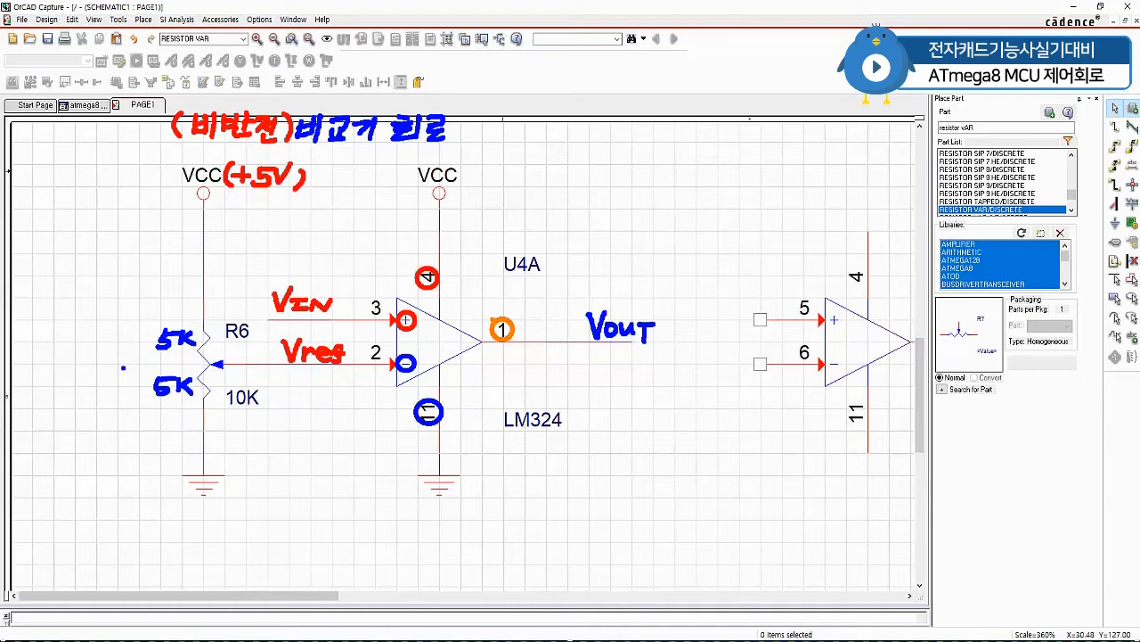
{"action": "left_click_drag", "start_coordinate": [107, 364], "coordinate": [174, 365]}
{"action": "left_click_drag", "start_coordinate": [100, 189], "coordinate": [167, 189]}
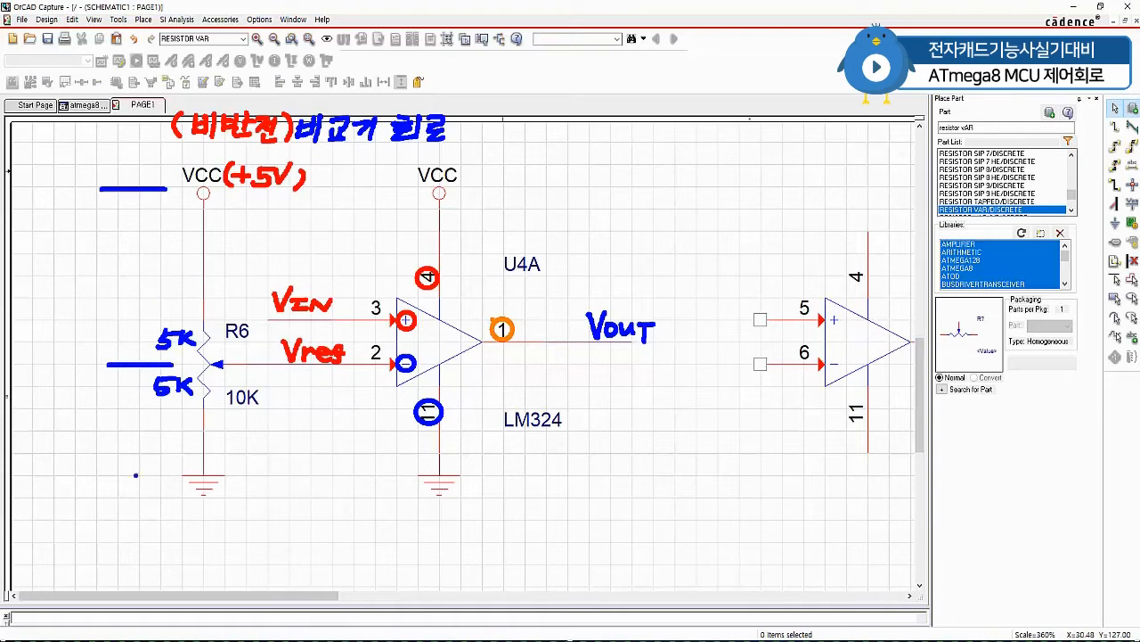
{"action": "left_click_drag", "start_coordinate": [108, 476], "coordinate": [170, 474]}
{"action": "left_click_drag", "start_coordinate": [131, 473], "coordinate": [144, 465]}
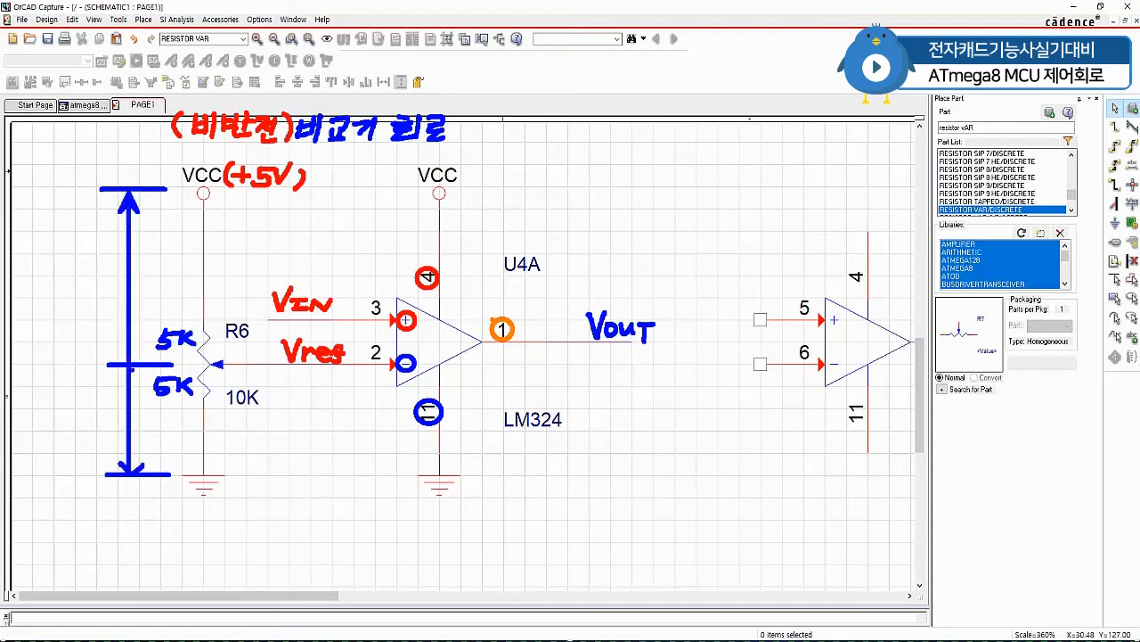
{"action": "mouse_move", "coordinate": [118, 381]}
{"action": "left_mouse_down"}
{"action": "mouse_move", "coordinate": [141, 379]}
{"action": "mouse_move", "coordinate": [143, 349]}
{"action": "left_mouse_up"}
{"action": "mouse_move", "coordinate": [55, 278]}
{"action": "left_mouse_down"}
{"action": "mouse_move", "coordinate": [55, 290]}
{"action": "mouse_move", "coordinate": [80, 290]}
{"action": "mouse_move", "coordinate": [95, 274]}
{"action": "left_mouse_up"}
{"action": "left_click", "coordinate": [75, 289]}
{"action": "left_click_drag", "start_coordinate": [98, 277], "coordinate": [117, 270]}
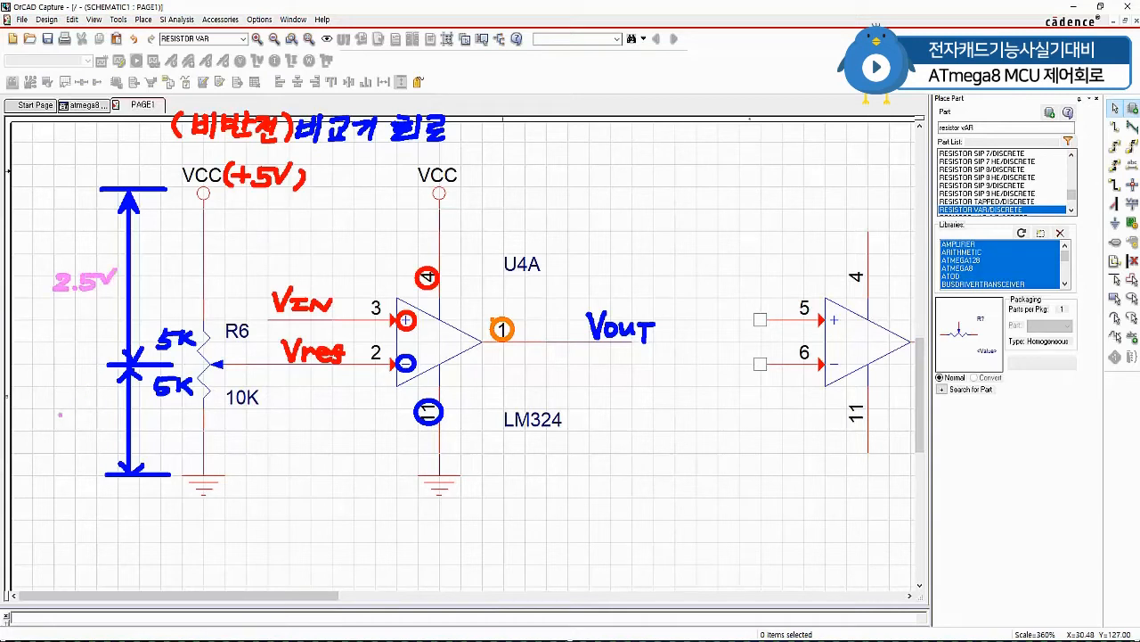
{"action": "mouse_move", "coordinate": [58, 410]}
{"action": "left_mouse_down"}
{"action": "mouse_move", "coordinate": [73, 424]}
{"action": "mouse_move", "coordinate": [88, 417]}
{"action": "left_mouse_up"}
{"action": "left_click", "coordinate": [73, 423]}
{"action": "left_click_drag", "start_coordinate": [104, 408], "coordinate": [118, 404]}
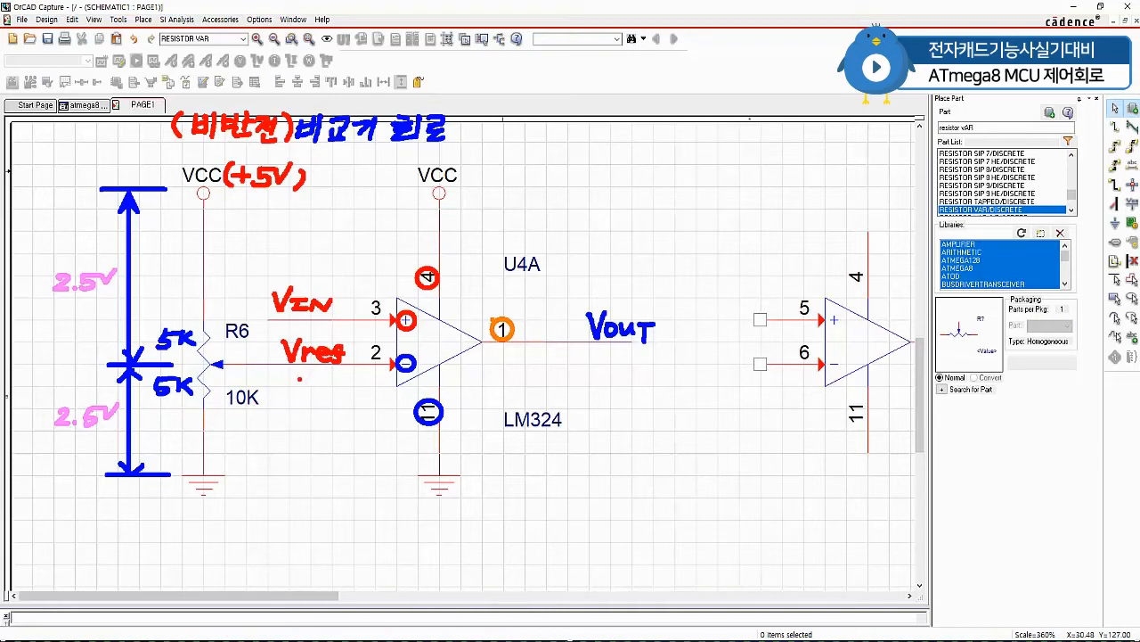
{"action": "mouse_move", "coordinate": [298, 375]}
{"action": "left_mouse_down"}
{"action": "mouse_move", "coordinate": [328, 390]}
{"action": "mouse_move", "coordinate": [360, 366]}
{"action": "left_mouse_up"}
{"action": "left_click", "coordinate": [318, 390]}
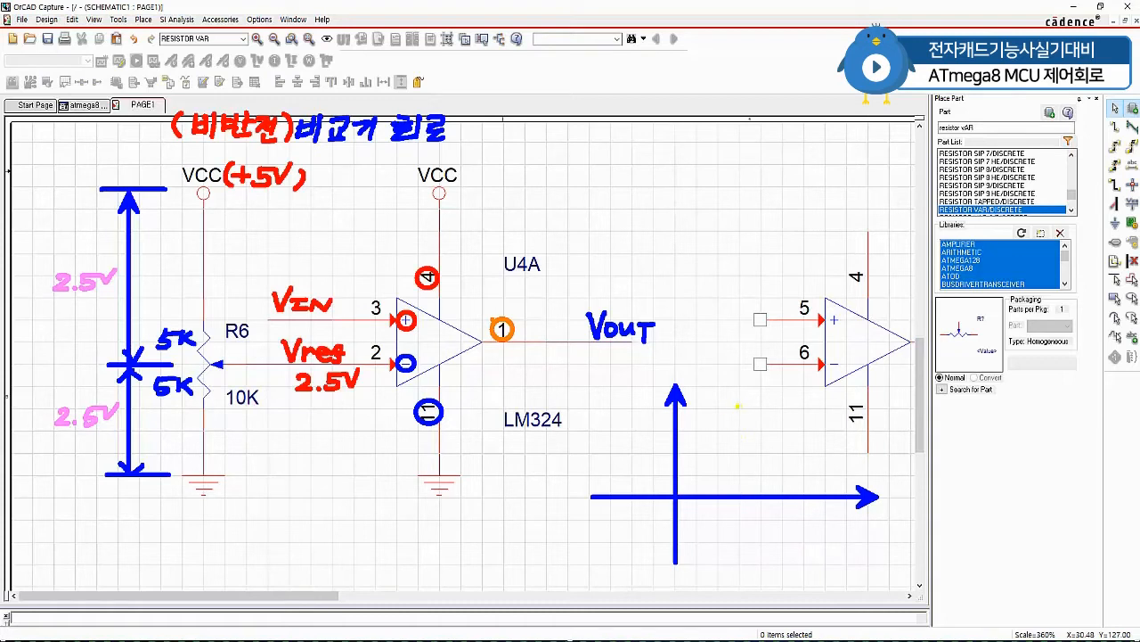
{"action": "mouse_move", "coordinate": [738, 407]}
{"action": "left_mouse_down"}
{"action": "mouse_move", "coordinate": [739, 569]}
{"action": "mouse_move", "coordinate": [736, 406]}
{"action": "left_mouse_up"}
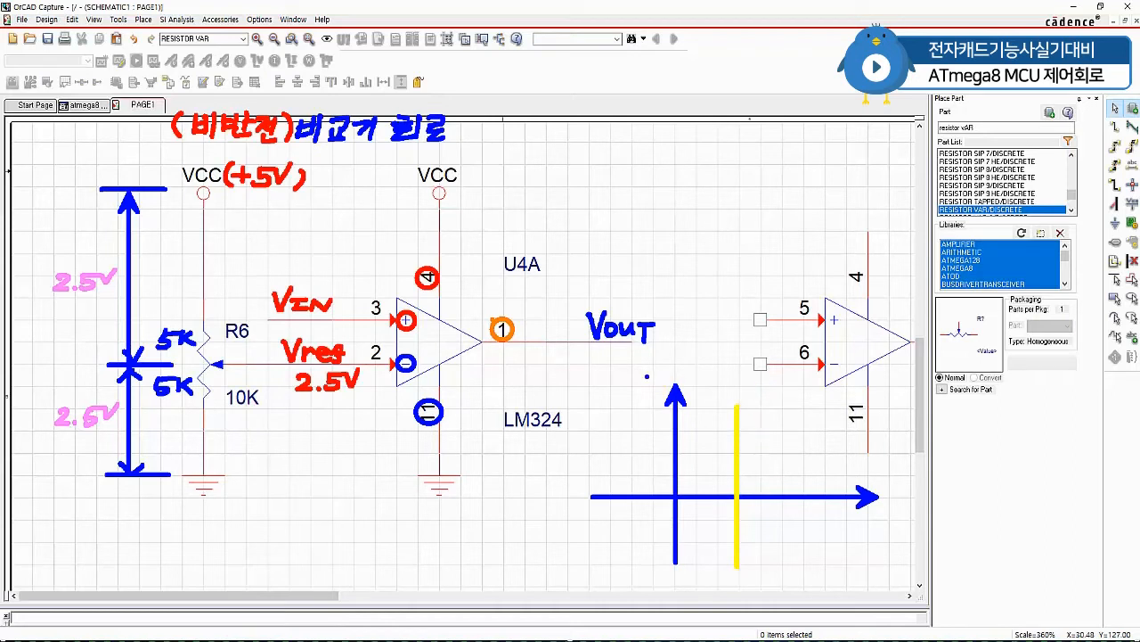
{"action": "mouse_move", "coordinate": [634, 365]}
{"action": "left_mouse_down"}
{"action": "mouse_move", "coordinate": [656, 381]}
{"action": "mouse_move", "coordinate": [684, 373]}
{"action": "mouse_move", "coordinate": [688, 387]}
{"action": "left_mouse_up"}
{"action": "left_click", "coordinate": [696, 389]}
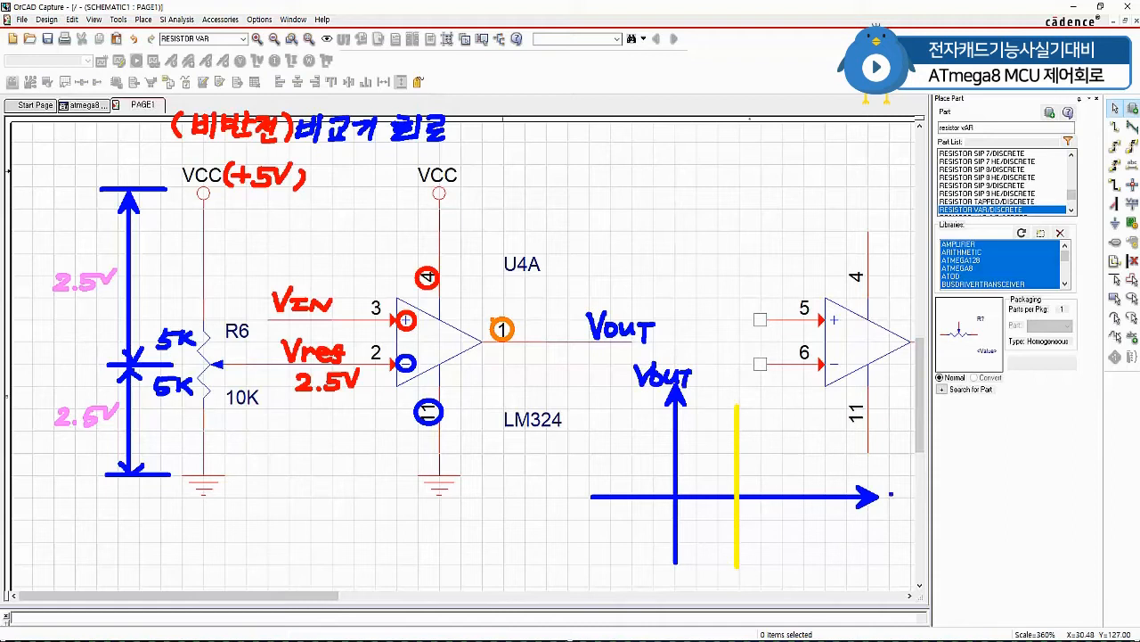
{"action": "mouse_move", "coordinate": [888, 483]}
{"action": "left_mouse_down"}
{"action": "mouse_move", "coordinate": [904, 490]}
{"action": "mouse_move", "coordinate": [908, 479]}
{"action": "left_mouse_up"}
{"action": "mouse_move", "coordinate": [907, 495]}
{"action": "left_mouse_down"}
{"action": "mouse_move", "coordinate": [923, 495]}
{"action": "mouse_move", "coordinate": [913, 505]}
{"action": "left_mouse_up"}
{"action": "left_click_drag", "start_coordinate": [904, 506], "coordinate": [925, 507]}
{"action": "mouse_move", "coordinate": [926, 496]}
{"action": "left_mouse_down"}
{"action": "mouse_move", "coordinate": [938, 502]}
{"action": "mouse_move", "coordinate": [943, 485]}
{"action": "left_mouse_up"}
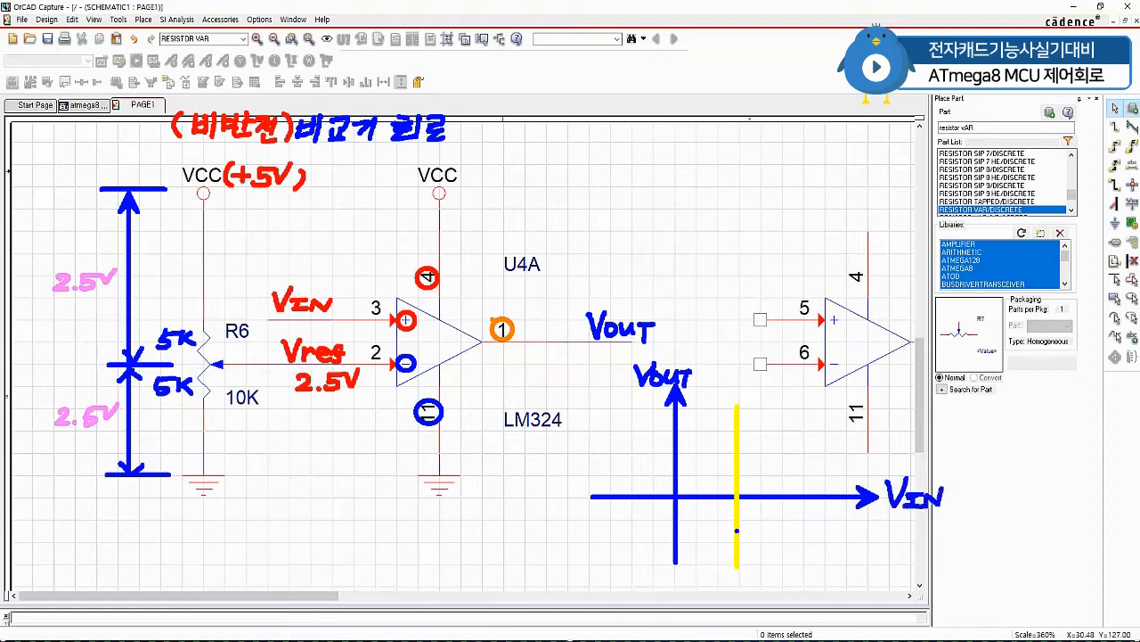
{"action": "left_click_drag", "start_coordinate": [736, 531], "coordinate": [752, 541]}
{"action": "left_click", "coordinate": [747, 540]}
{"action": "left_click_drag", "start_coordinate": [754, 530], "coordinate": [763, 530]}
{"action": "mouse_move", "coordinate": [957, 483]}
{"action": "left_mouse_down"}
{"action": "mouse_move", "coordinate": [945, 505]}
{"action": "mouse_move", "coordinate": [957, 504]}
{"action": "left_mouse_up"}
{"action": "mouse_move", "coordinate": [958, 487]}
{"action": "left_mouse_down"}
{"action": "mouse_move", "coordinate": [964, 504]}
{"action": "mouse_move", "coordinate": [976, 484]}
{"action": "left_mouse_up"}
{"action": "left_click_drag", "start_coordinate": [974, 483], "coordinate": [969, 506]}
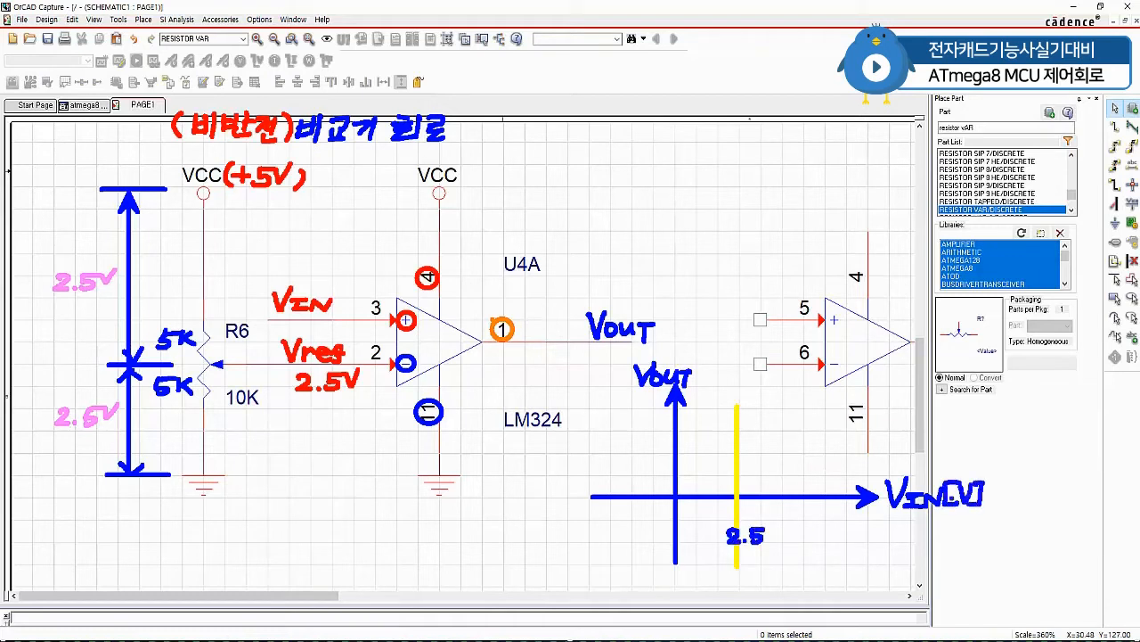
{"action": "mouse_move", "coordinate": [710, 365]}
{"action": "left_mouse_down"}
{"action": "mouse_move", "coordinate": [699, 369]}
{"action": "mouse_move", "coordinate": [720, 385]}
{"action": "left_mouse_up"}
{"action": "mouse_move", "coordinate": [720, 385]}
{"action": "left_mouse_down"}
{"action": "mouse_move", "coordinate": [730, 364]}
{"action": "mouse_move", "coordinate": [743, 365]}
{"action": "left_mouse_up"}
{"action": "left_click_drag", "start_coordinate": [743, 365], "coordinate": [732, 385]}
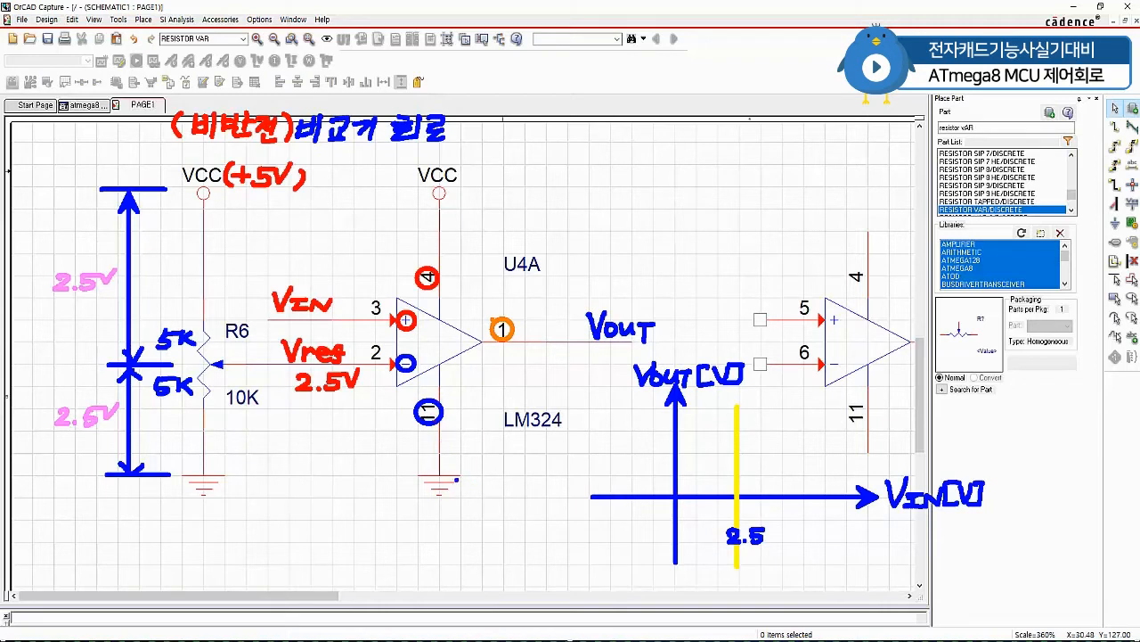
{"action": "mouse_move", "coordinate": [357, 474]}
{"action": "left_mouse_down"}
{"action": "mouse_move", "coordinate": [349, 490]}
{"action": "mouse_move", "coordinate": [381, 481]}
{"action": "mouse_move", "coordinate": [394, 494]}
{"action": "mouse_move", "coordinate": [353, 519]}
{"action": "mouse_move", "coordinate": [365, 506]}
{"action": "left_mouse_up"}
{"action": "mouse_move", "coordinate": [369, 504]}
{"action": "left_mouse_down"}
{"action": "mouse_move", "coordinate": [373, 520]}
{"action": "mouse_move", "coordinate": [380, 504]}
{"action": "left_mouse_up"}
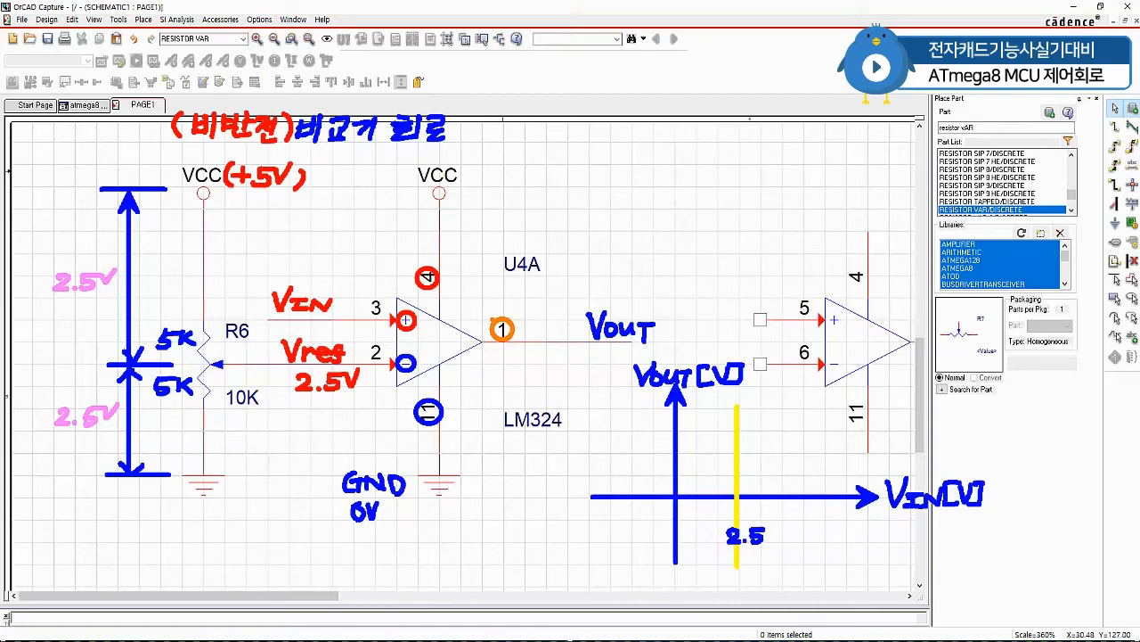
{"action": "left_click_drag", "start_coordinate": [602, 493], "coordinate": [734, 493]}
{"action": "mouse_move", "coordinate": [421, 187]}
{"action": "left_mouse_down"}
{"action": "mouse_move", "coordinate": [516, 180]}
{"action": "mouse_move", "coordinate": [535, 167]}
{"action": "left_mouse_up"}
{"action": "left_click_drag", "start_coordinate": [541, 163], "coordinate": [538, 187]}
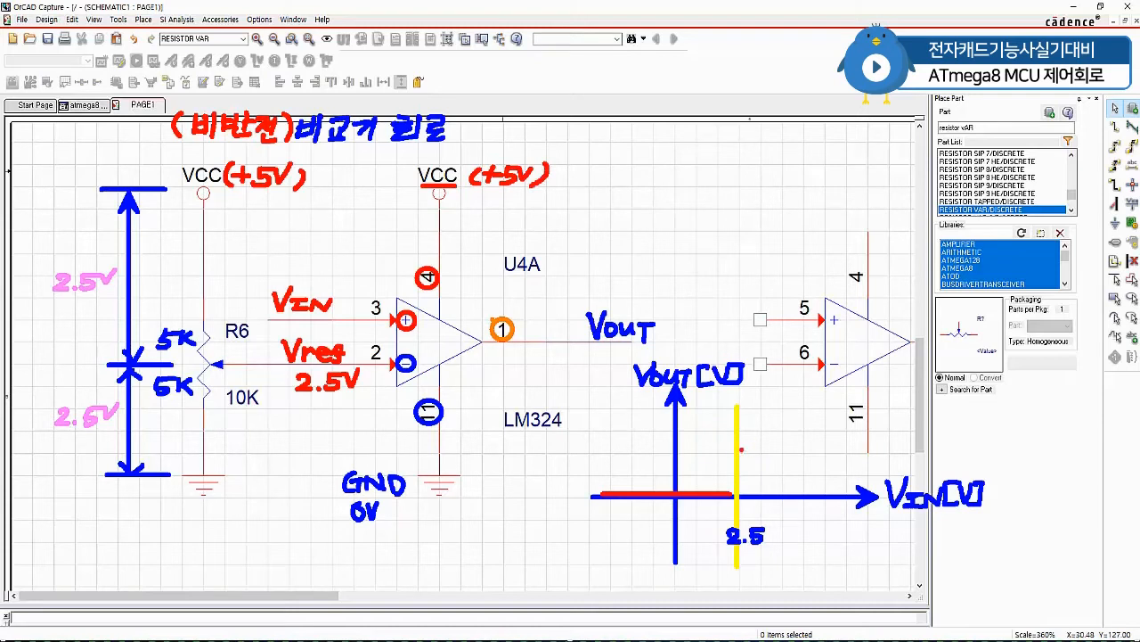
{"action": "left_click_drag", "start_coordinate": [740, 431], "coordinate": [854, 431]}
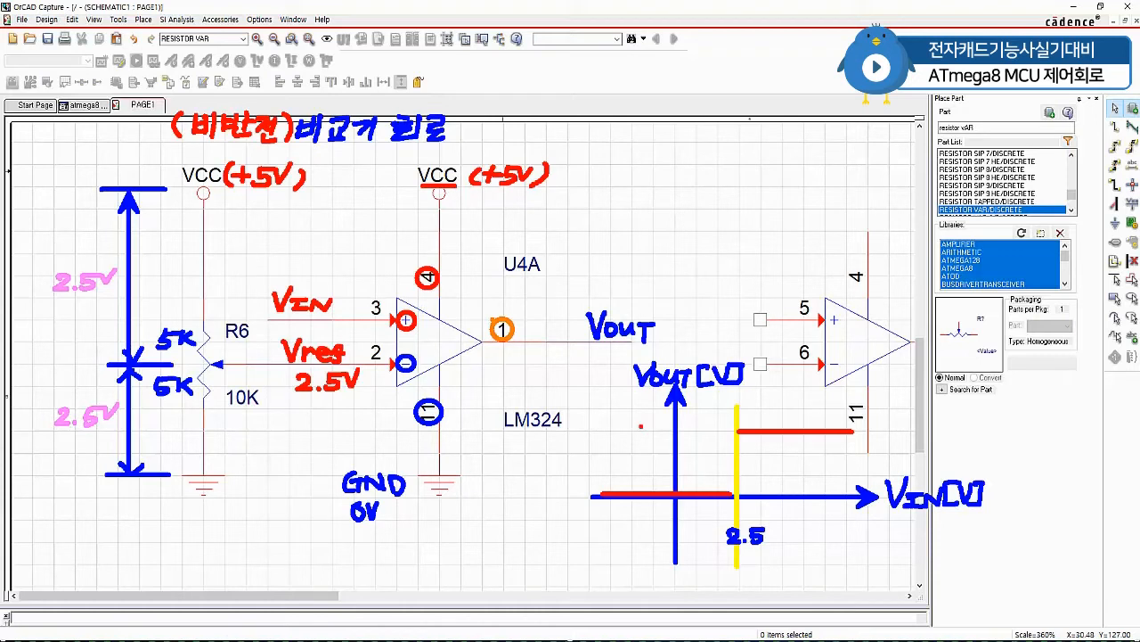
{"action": "left_click_drag", "start_coordinate": [649, 427], "coordinate": [664, 436]}
{"action": "mouse_move", "coordinate": [589, 421]}
{"action": "left_mouse_down"}
{"action": "mouse_move", "coordinate": [585, 439]}
{"action": "mouse_move", "coordinate": [627, 416]}
{"action": "left_mouse_up"}
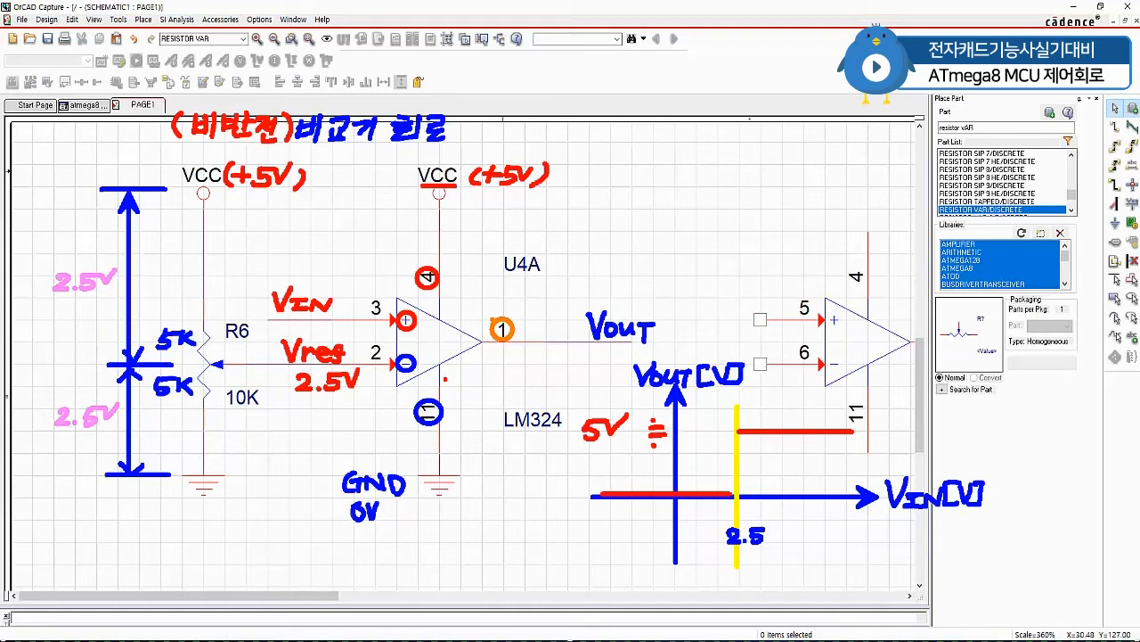
{"action": "key", "text": "Escape"}
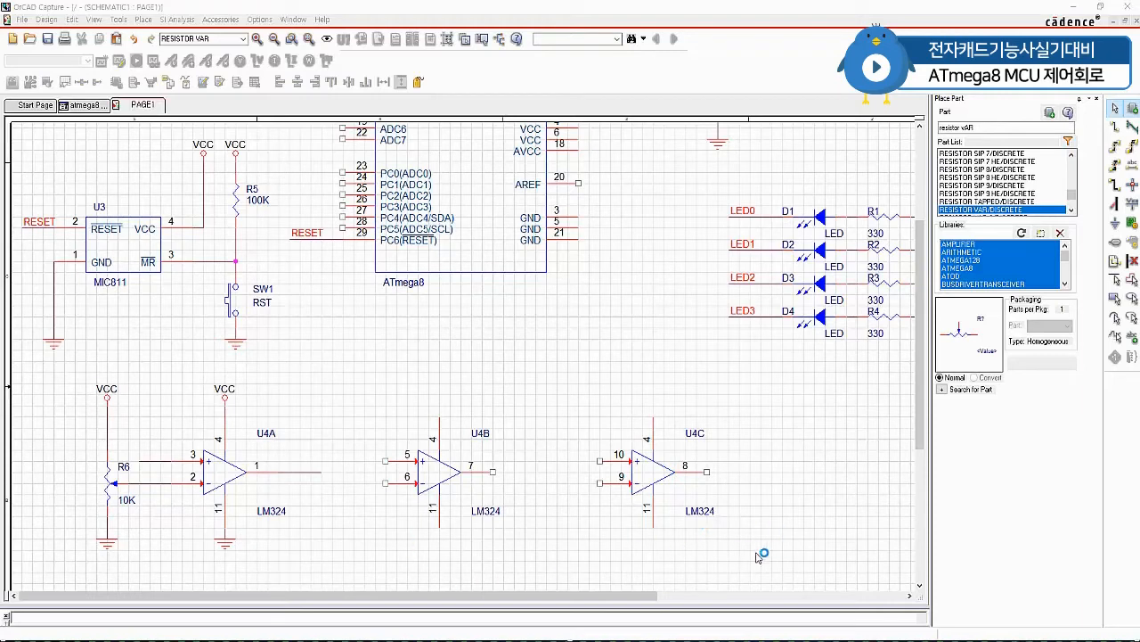
Delete op-amps U4B and U4C and place two copies of the complete R6 and U4A comparator circuit in a row beside it.
{"action": "left_click_drag", "start_coordinate": [761, 557], "coordinate": [362, 372]}
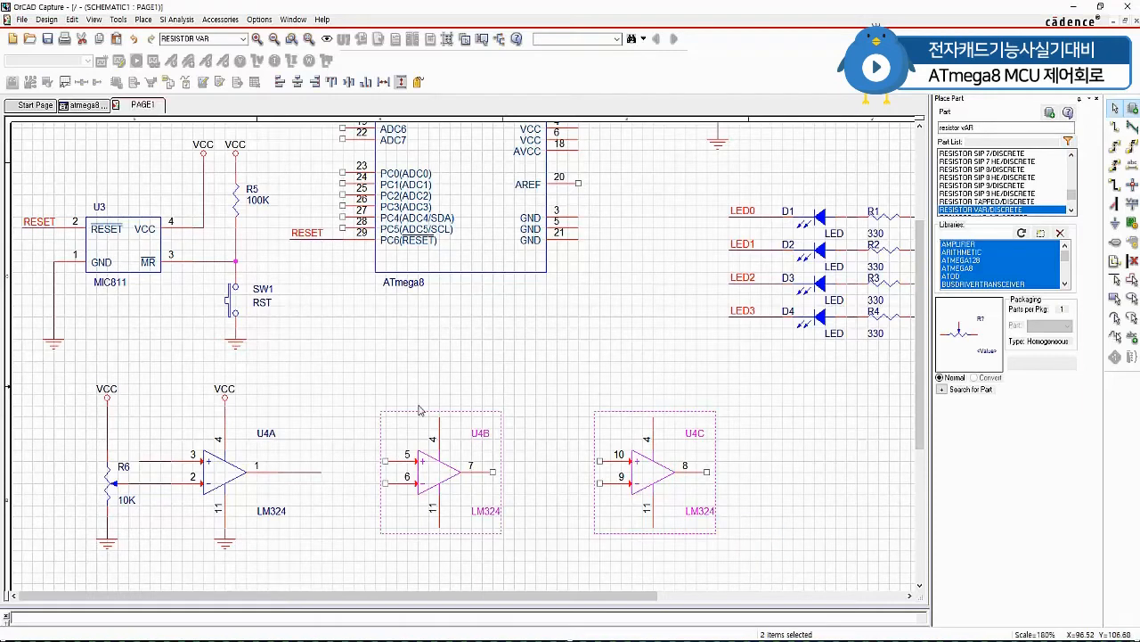
{"action": "key", "text": "Delete"}
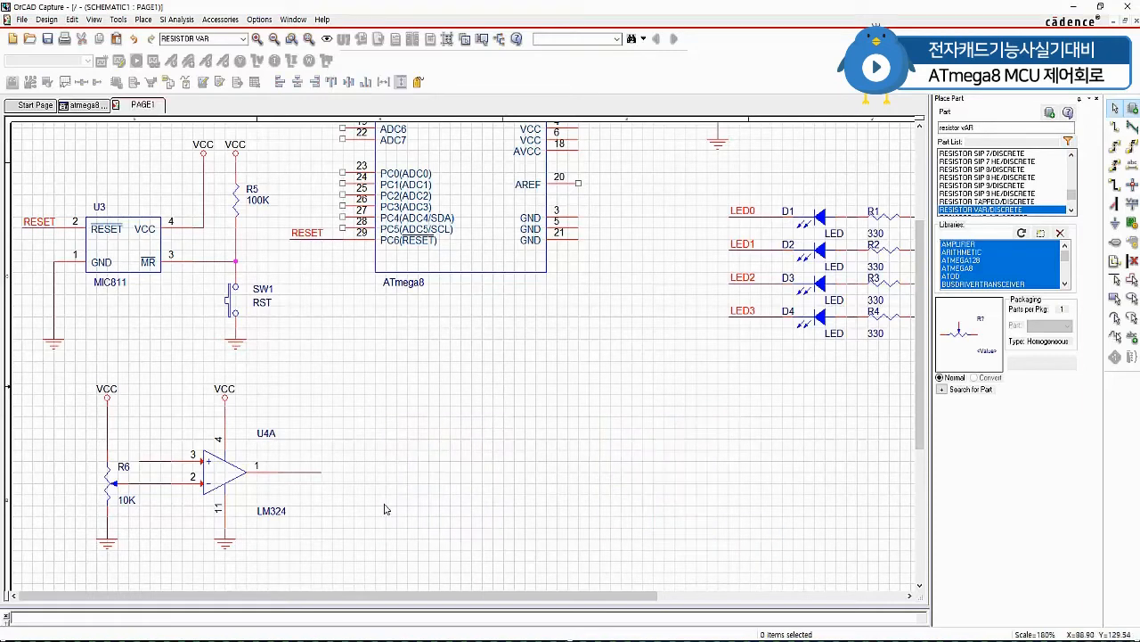
{"action": "left_click_drag", "start_coordinate": [160, 382], "coordinate": [64, 376]}
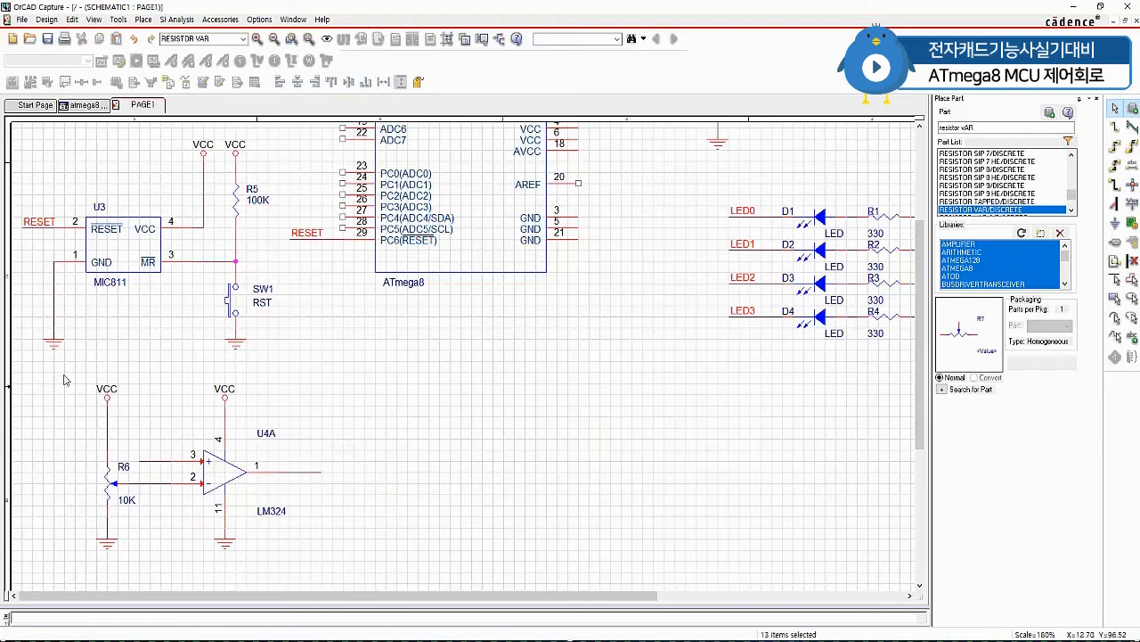
{"action": "key", "text": "ctrl+c"}
{"action": "key", "text": "ctrl+v"}
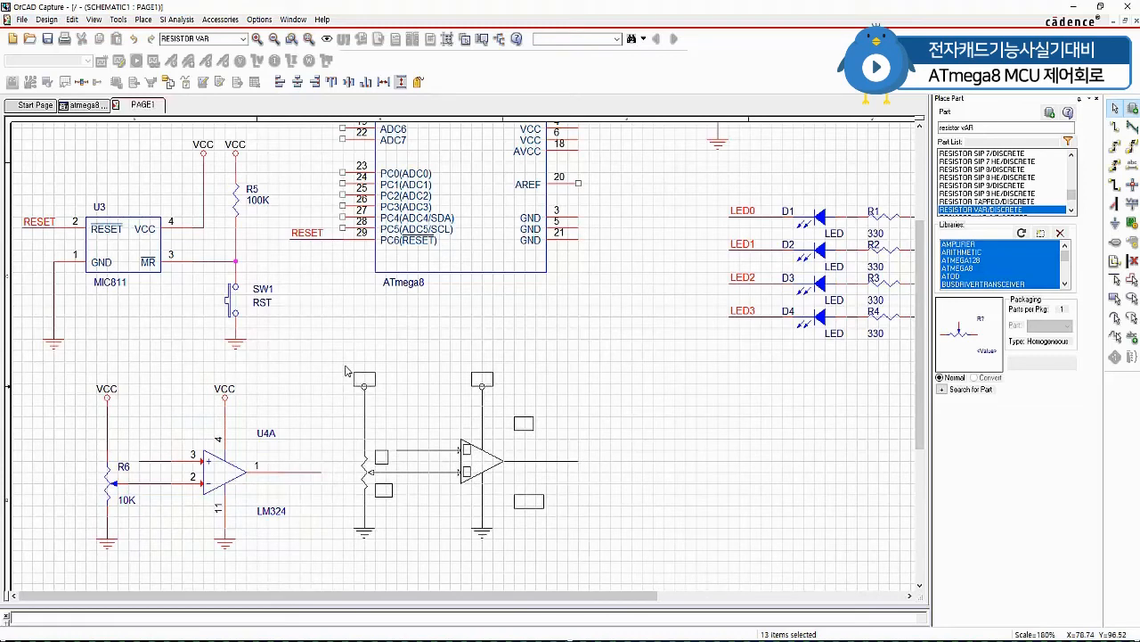
{"action": "left_click", "coordinate": [348, 382]}
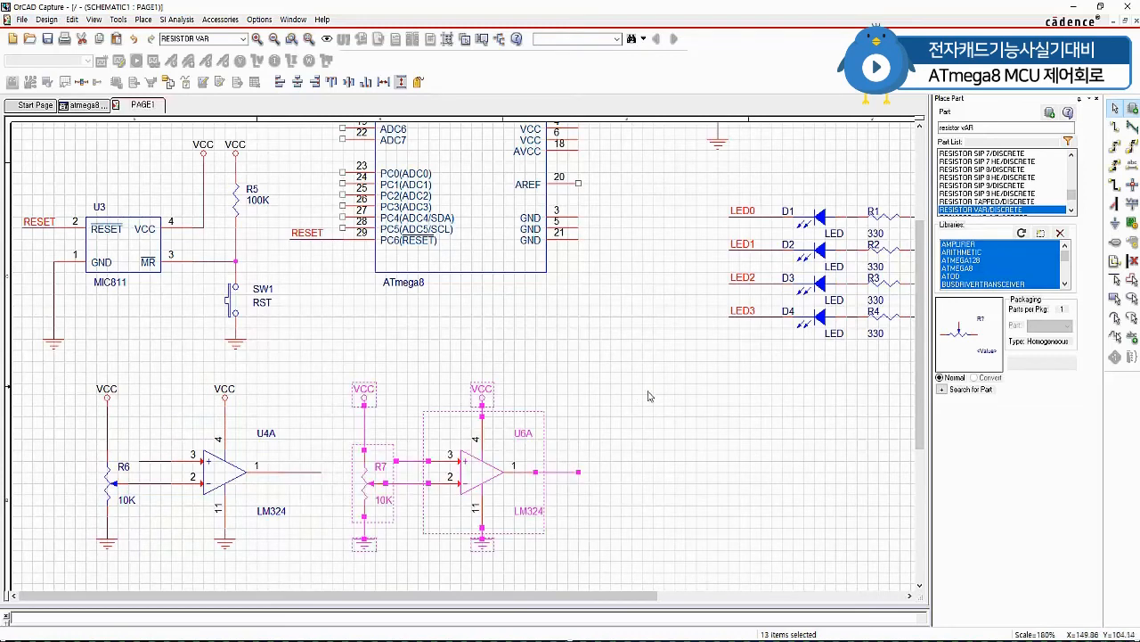
{"action": "key", "text": "ctrl+v"}
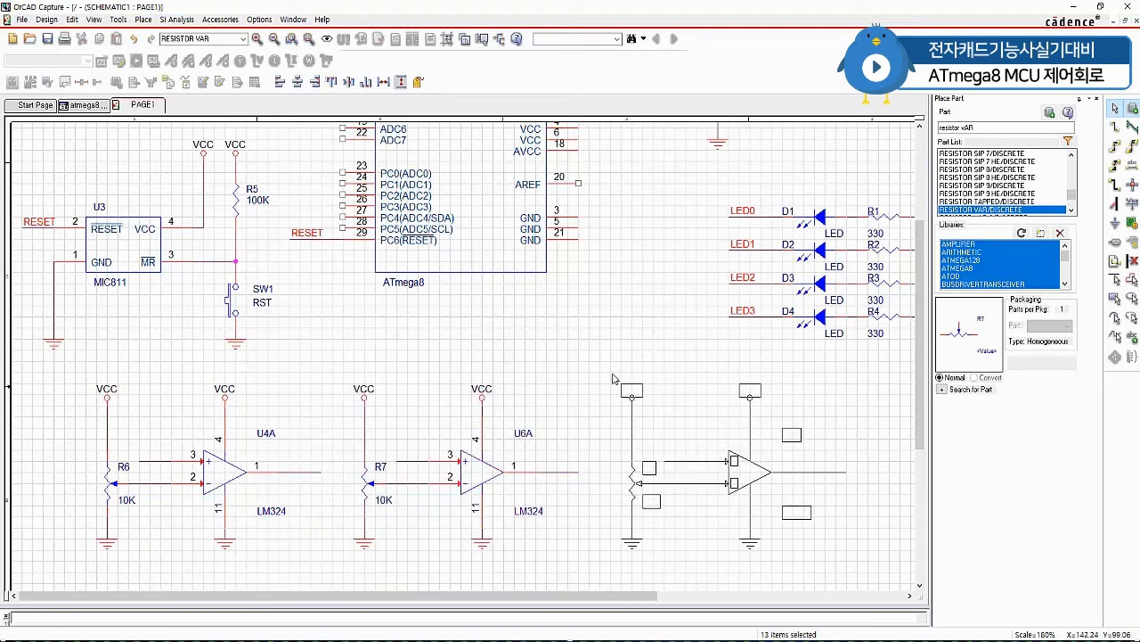
{"action": "left_click", "coordinate": [613, 379]}
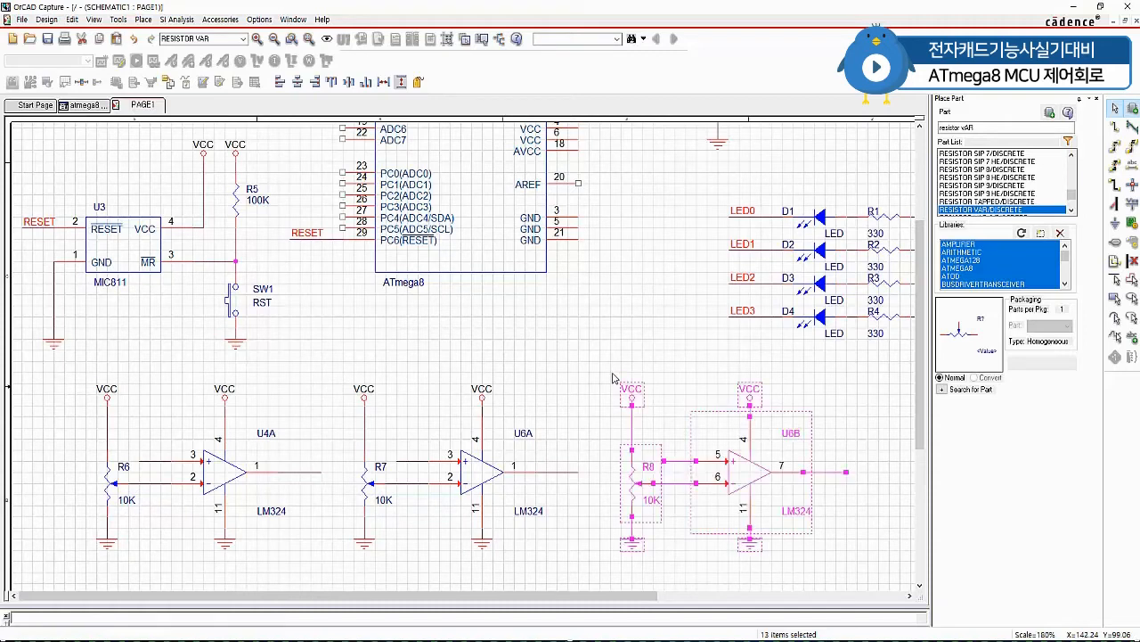
{"action": "left_click", "coordinate": [615, 378]}
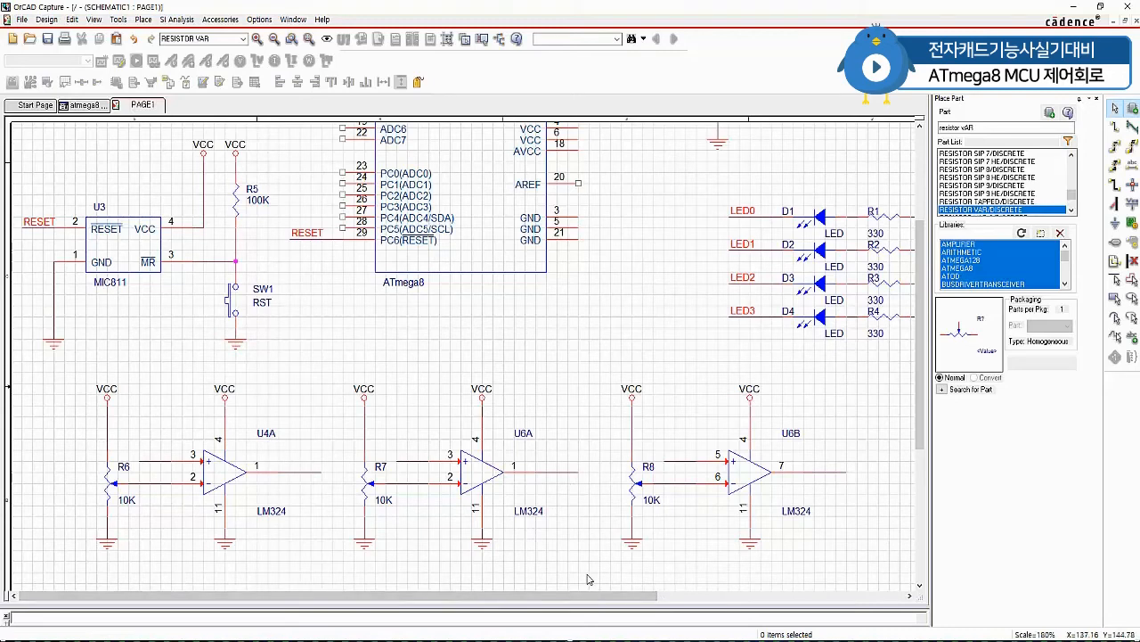
{"action": "scroll", "coordinate": [589, 575], "scroll_direction": "down", "scroll_amount": 1, "text": "ctrl"}
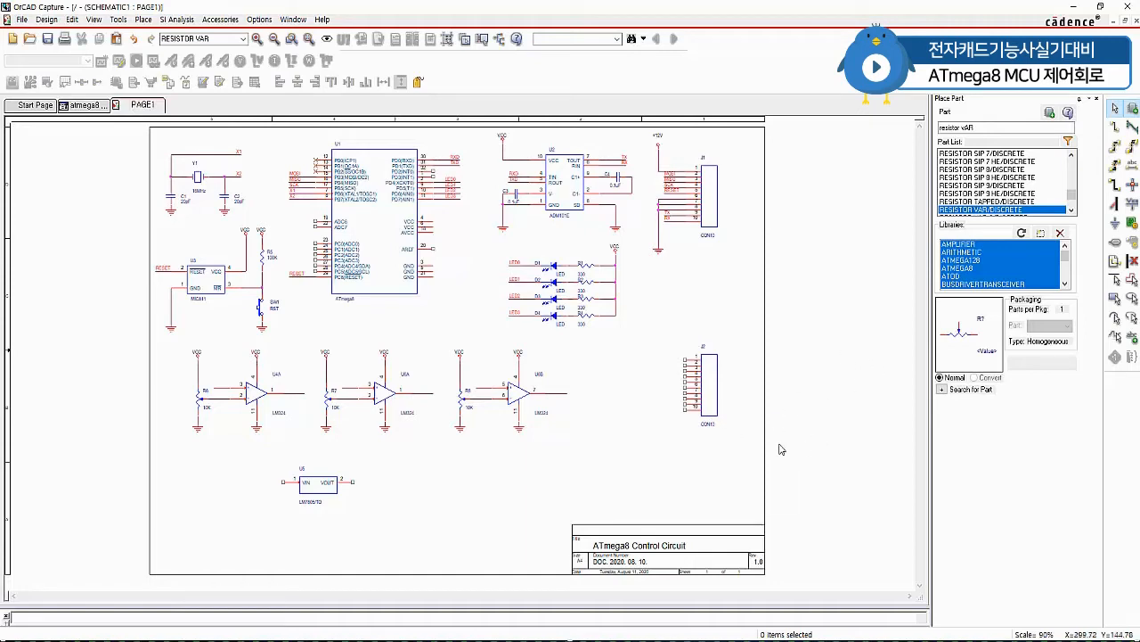
{"action": "scroll", "coordinate": [702, 401], "scroll_direction": "up", "scroll_amount": 1, "text": "ctrl"}
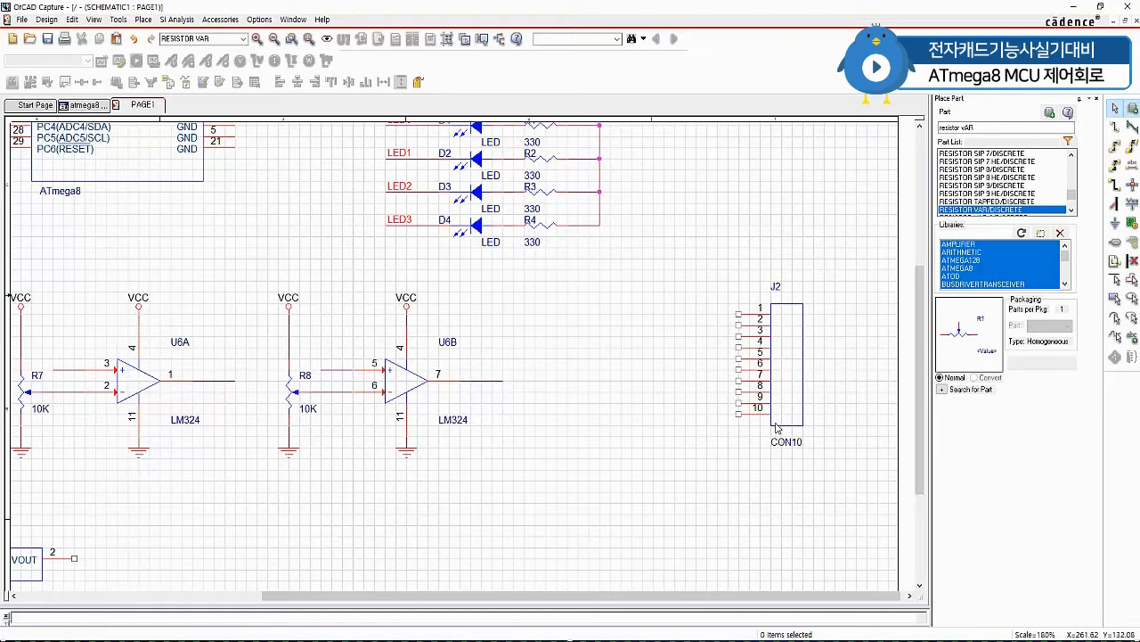
{"action": "key", "text": "w"}
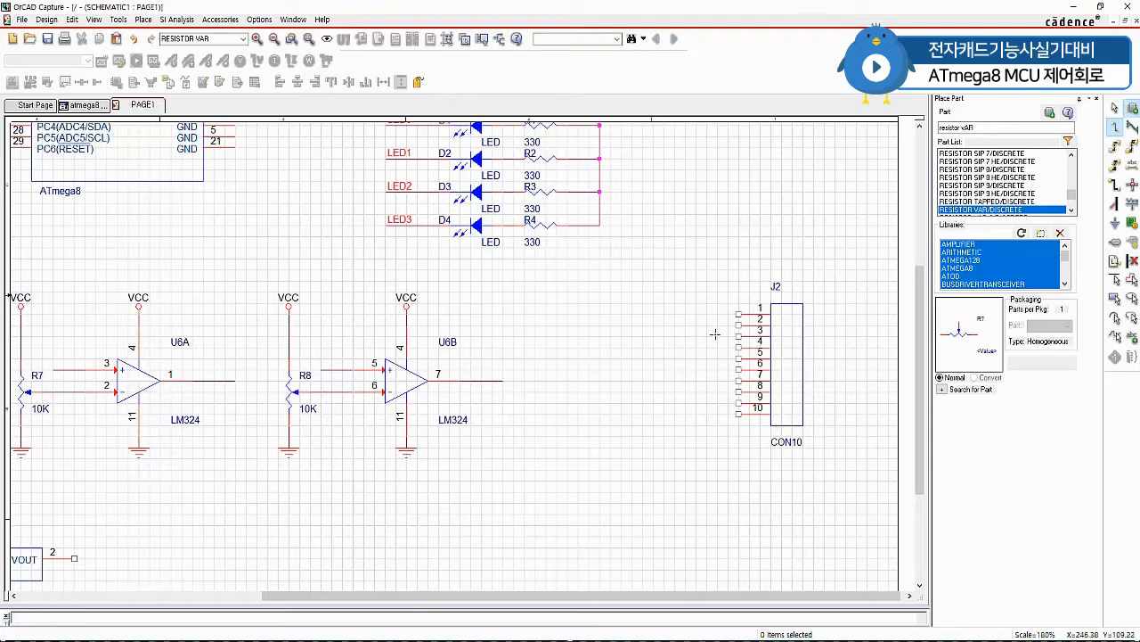
{"action": "left_click", "coordinate": [684, 313]}
{"action": "left_click", "coordinate": [739, 313]}
{"action": "scroll", "coordinate": [738, 265], "scroll_direction": "up", "scroll_amount": 3}
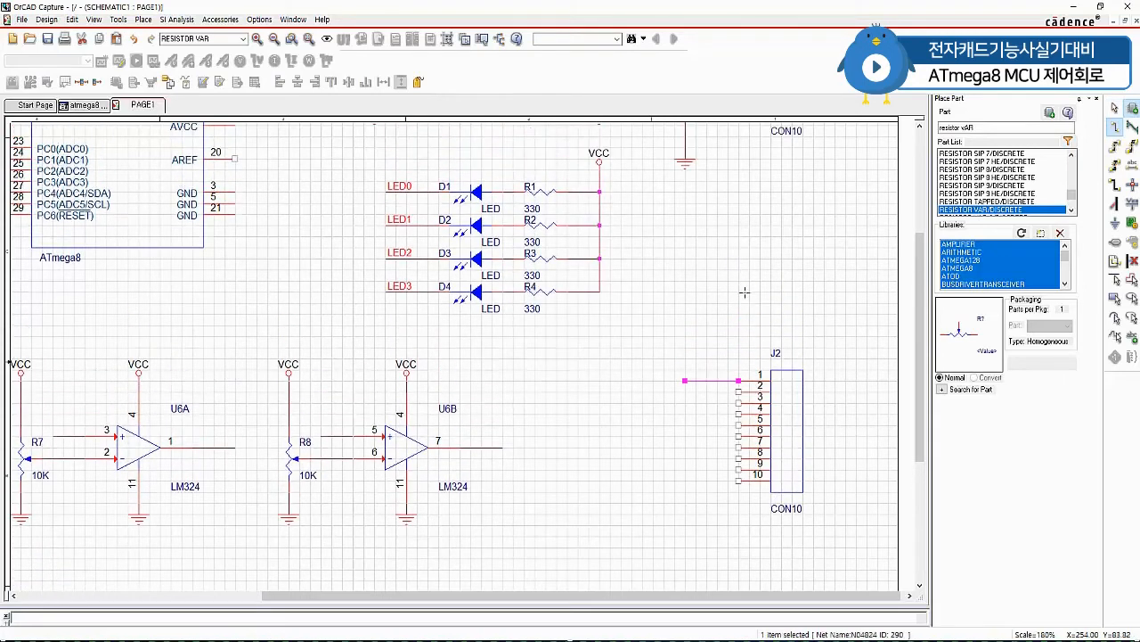
{"action": "scroll", "coordinate": [745, 293], "scroll_direction": "up", "scroll_amount": 3}
{"action": "scroll", "coordinate": [750, 311], "scroll_direction": "down", "scroll_amount": 2}
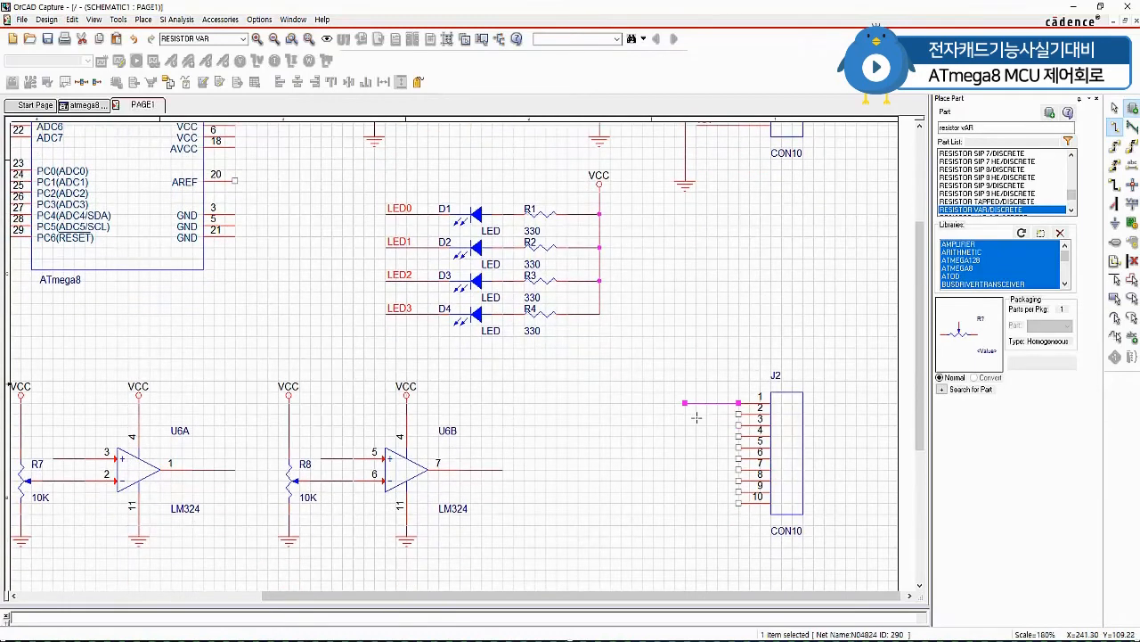
{"action": "key", "text": "Escape"}
{"action": "scroll", "coordinate": [743, 276], "scroll_direction": "up", "scroll_amount": 1}
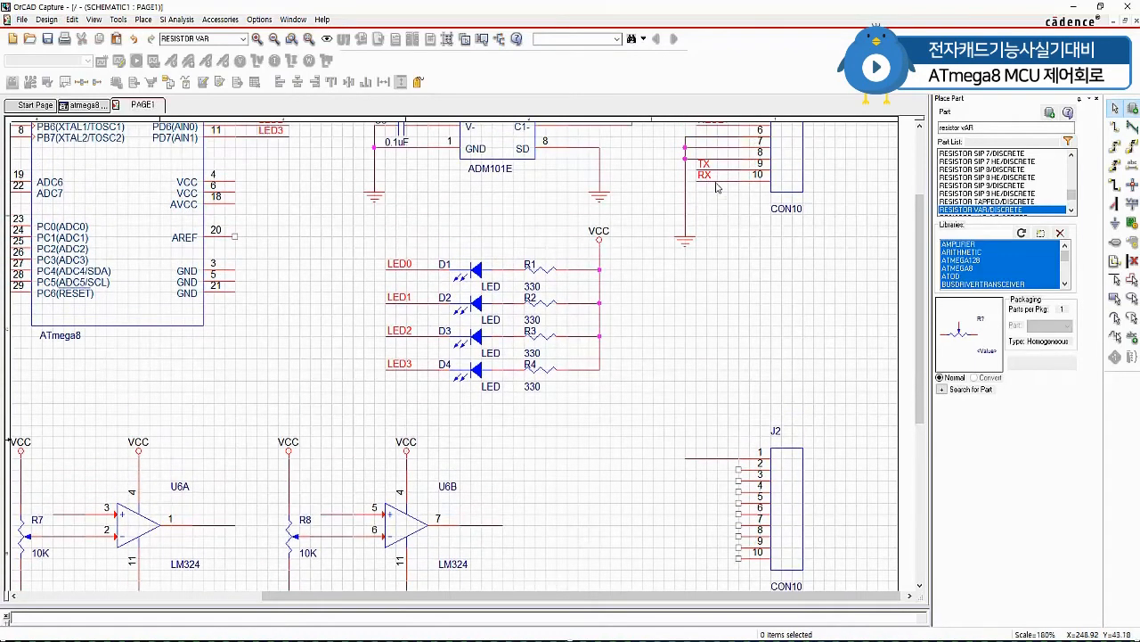
{"action": "left_click", "coordinate": [715, 457]}
{"action": "key", "text": "Delete"}
Copy the RX-labelled wire from pin 10 of connector J1 onto pins 1, 2 and 3 of connector J2.
{"action": "left_click", "coordinate": [719, 181]}
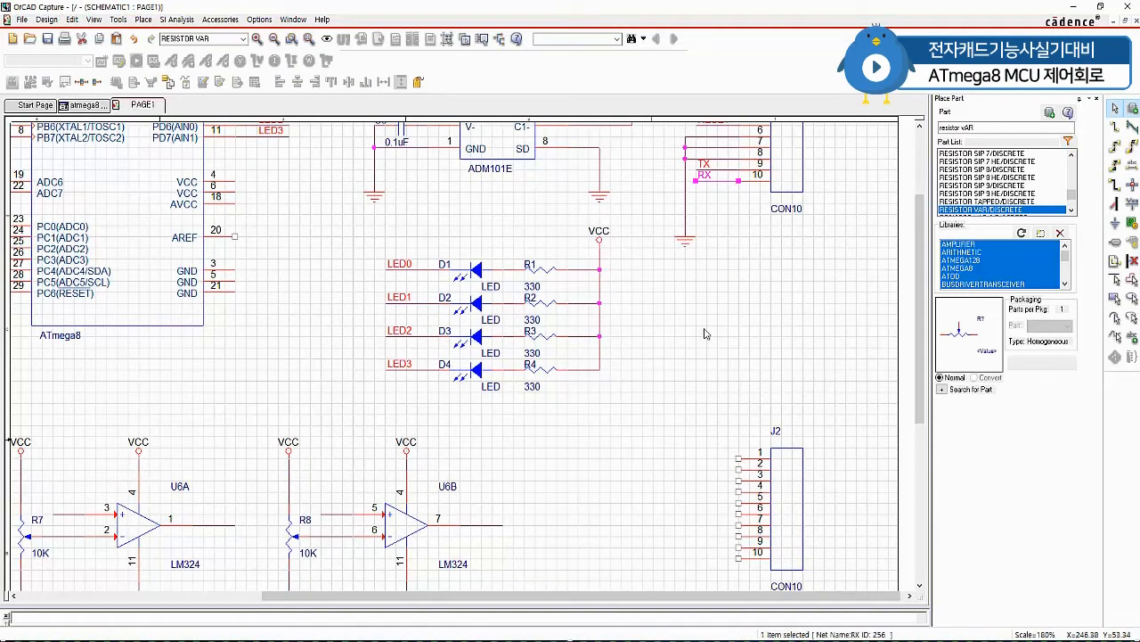
{"action": "key", "text": "ctrl+v"}
{"action": "left_click", "coordinate": [698, 460]}
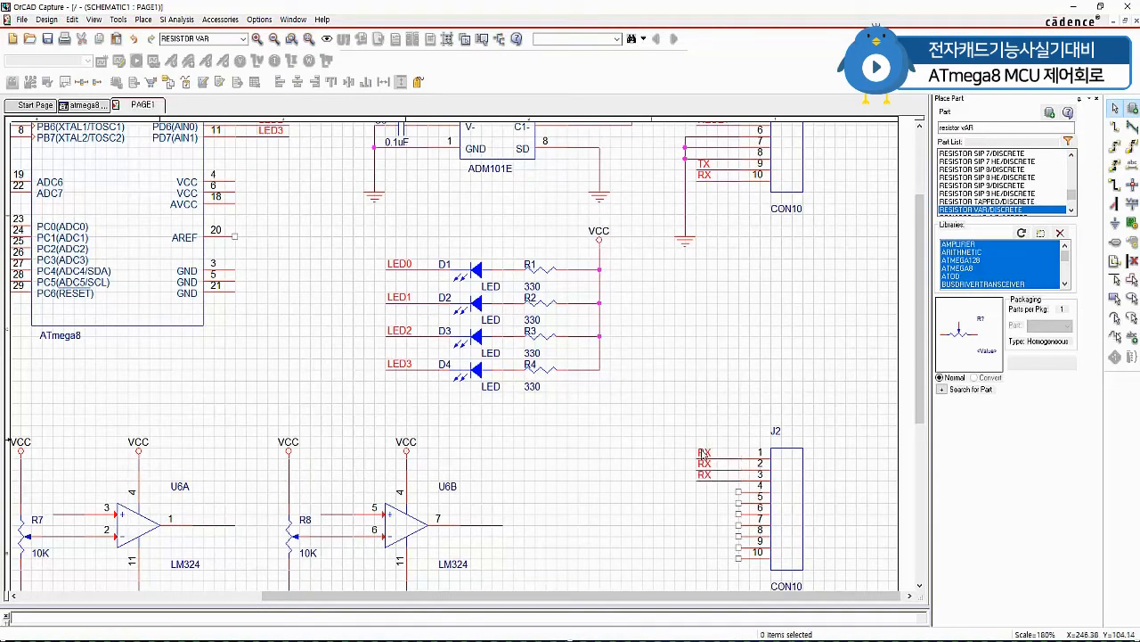
Delete the RX net labels from the wires on pins 1, 2 and 3 of connector J2.
{"action": "left_click", "coordinate": [704, 454]}
{"action": "key", "text": "Delete"}
{"action": "left_click", "coordinate": [706, 464]}
{"action": "key", "text": "Delete"}
{"action": "left_click", "coordinate": [706, 476]}
{"action": "key", "text": "Delete"}
Copy the unlabelled wire on J2 onto the remaining pins 4 through 10 of the connector.
{"action": "left_click", "coordinate": [707, 481]}
{"action": "key", "text": "ctrl+c"}
{"action": "key", "text": "ctrl+v"}
{"action": "left_click", "coordinate": [700, 493]}
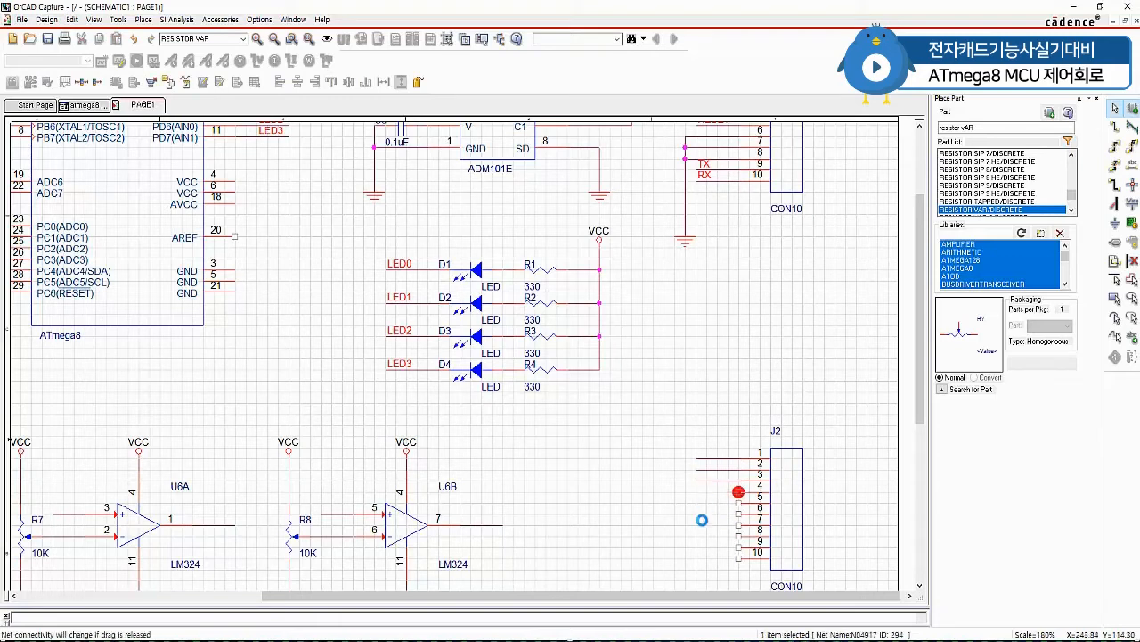
{"action": "key", "text": "ctrl+v"}
{"action": "left_click", "coordinate": [699, 504]}
{"action": "key", "text": "ctrl+v"}
{"action": "left_click", "coordinate": [698, 516]}
{"action": "key", "text": "ctrl+v"}
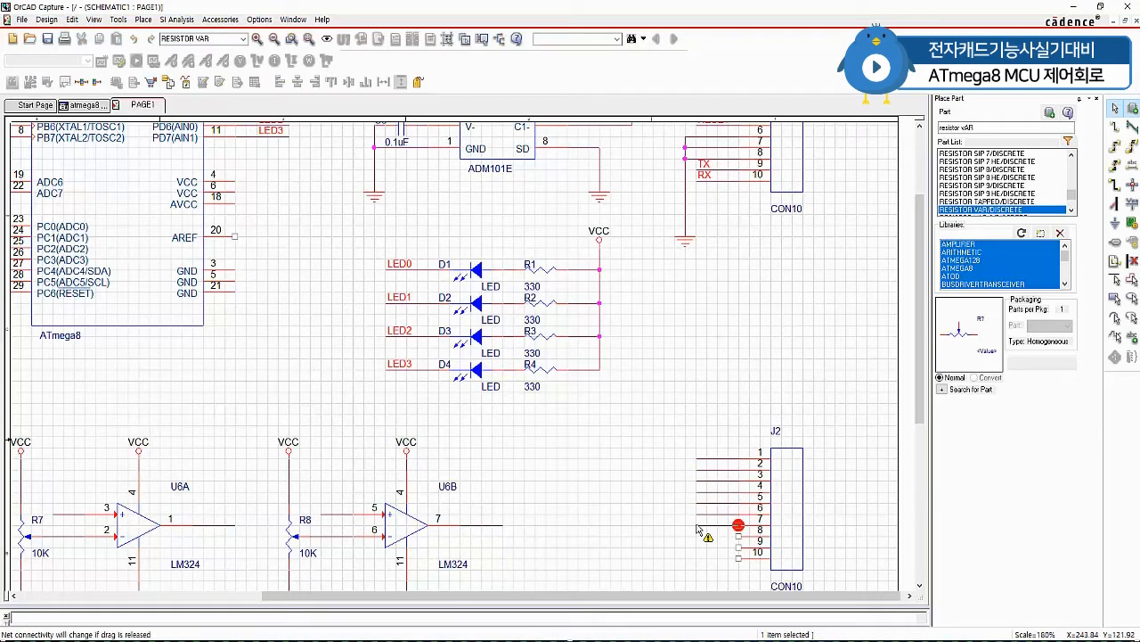
{"action": "left_click", "coordinate": [697, 524]}
{"action": "key", "text": "ctrl+v"}
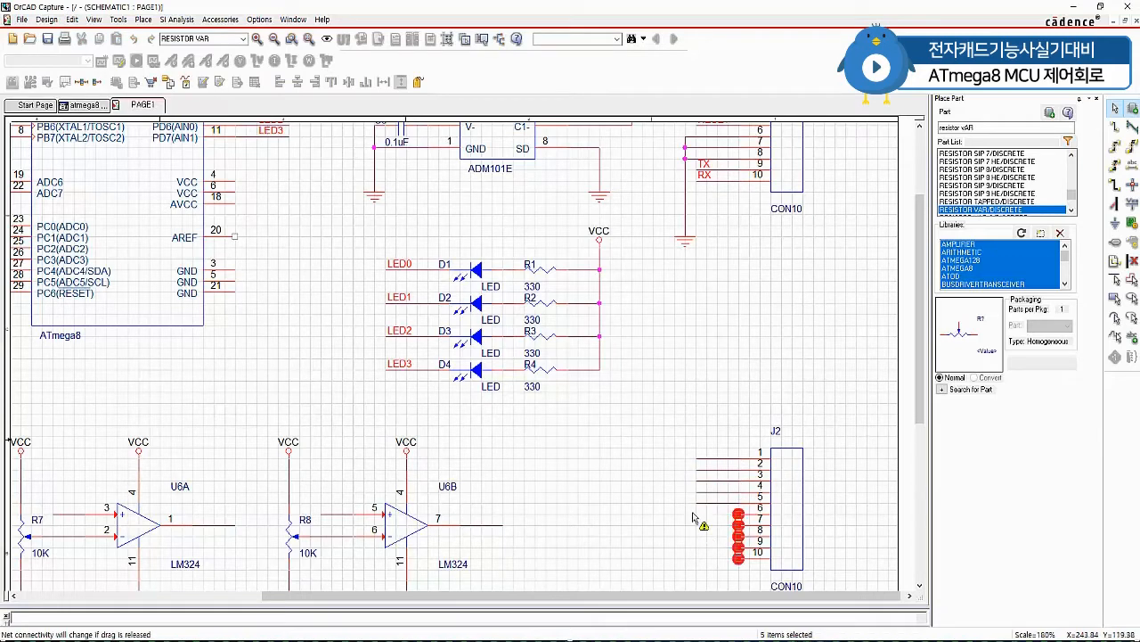
{"action": "left_click", "coordinate": [696, 515]}
{"action": "left_click", "coordinate": [670, 451]}
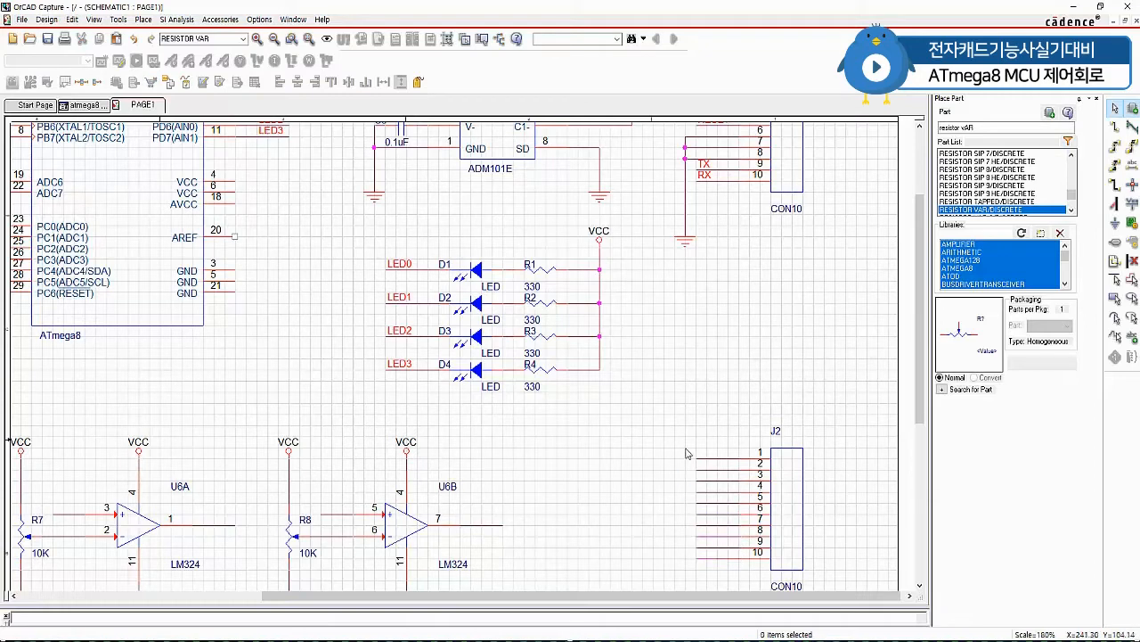
Place net aliases SEN1, SEN2 and SEN3 on the wires of J2 pins 6, 7 and 8.
{"action": "scroll", "coordinate": [686, 452], "scroll_direction": "down", "scroll_amount": 3}
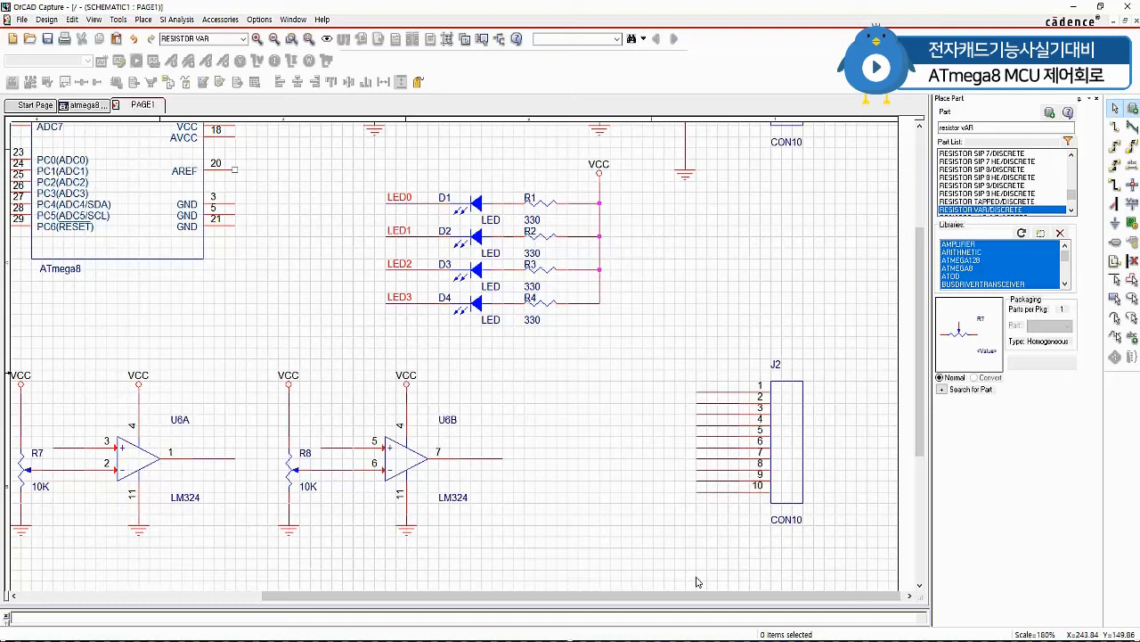
{"action": "key", "text": "n"}
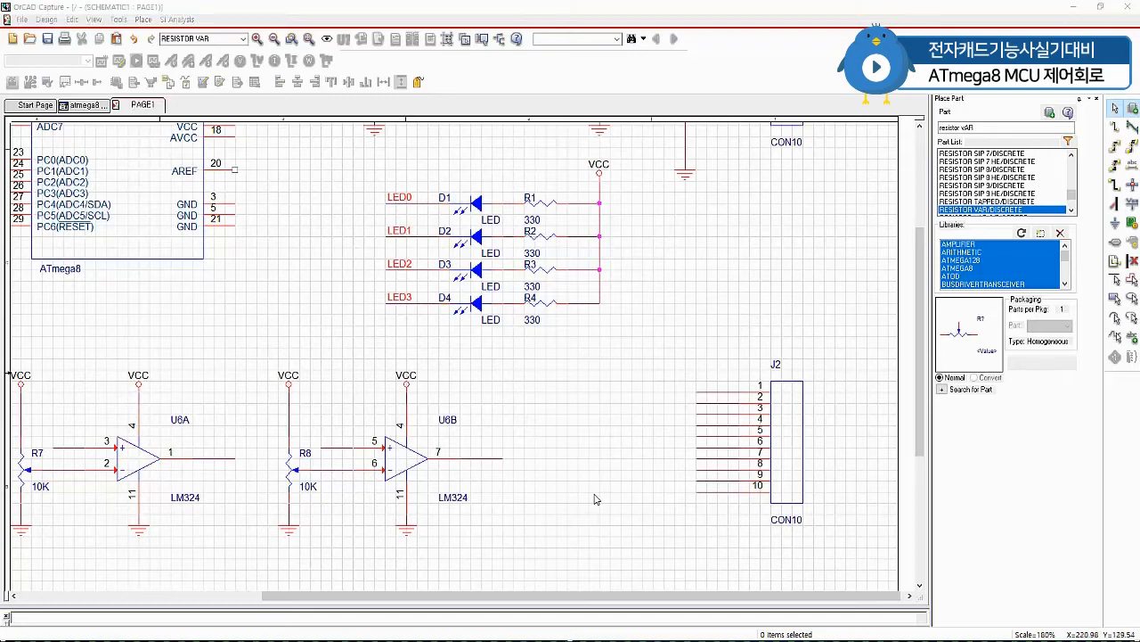
{"action": "type", "text": "SEN1"}
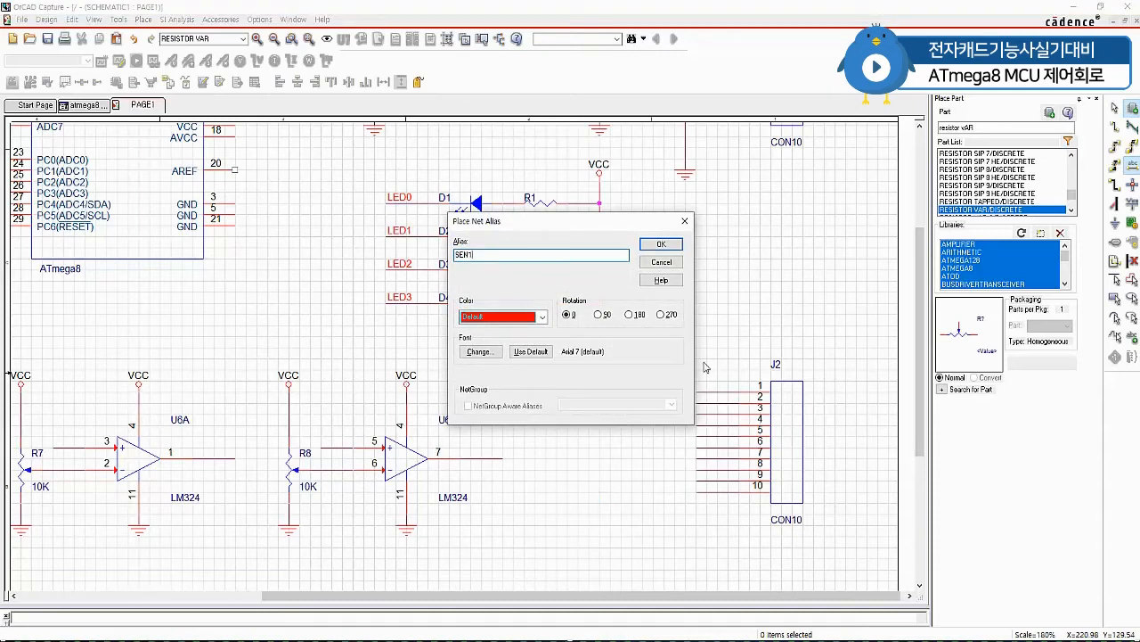
{"action": "left_click", "coordinate": [661, 243]}
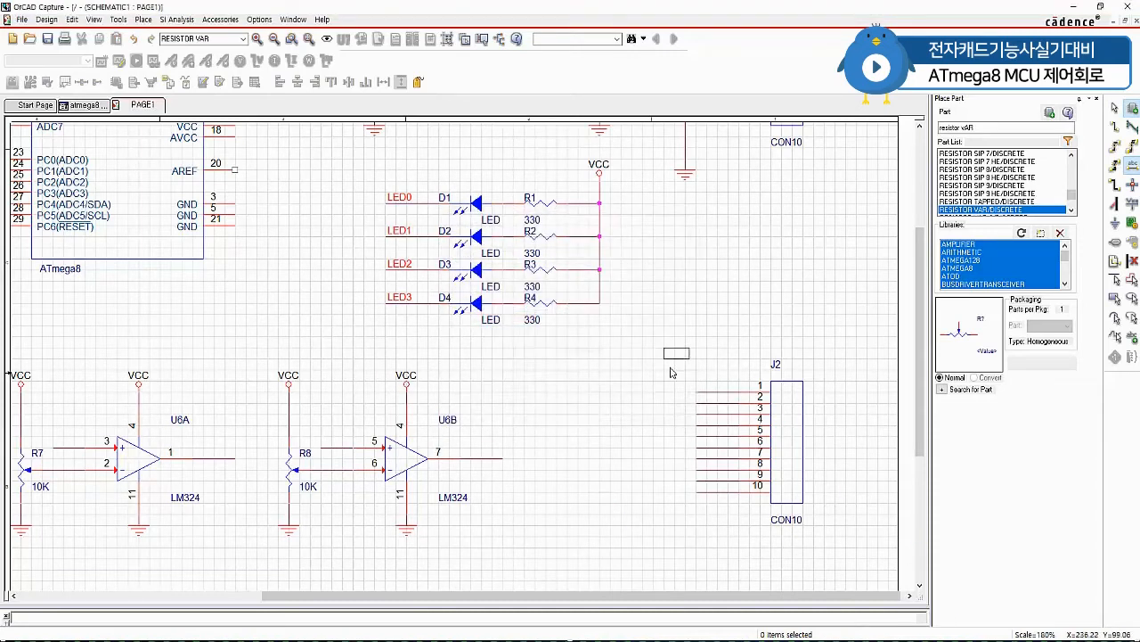
{"action": "left_click", "coordinate": [694, 443]}
{"action": "key", "text": "Escape"}
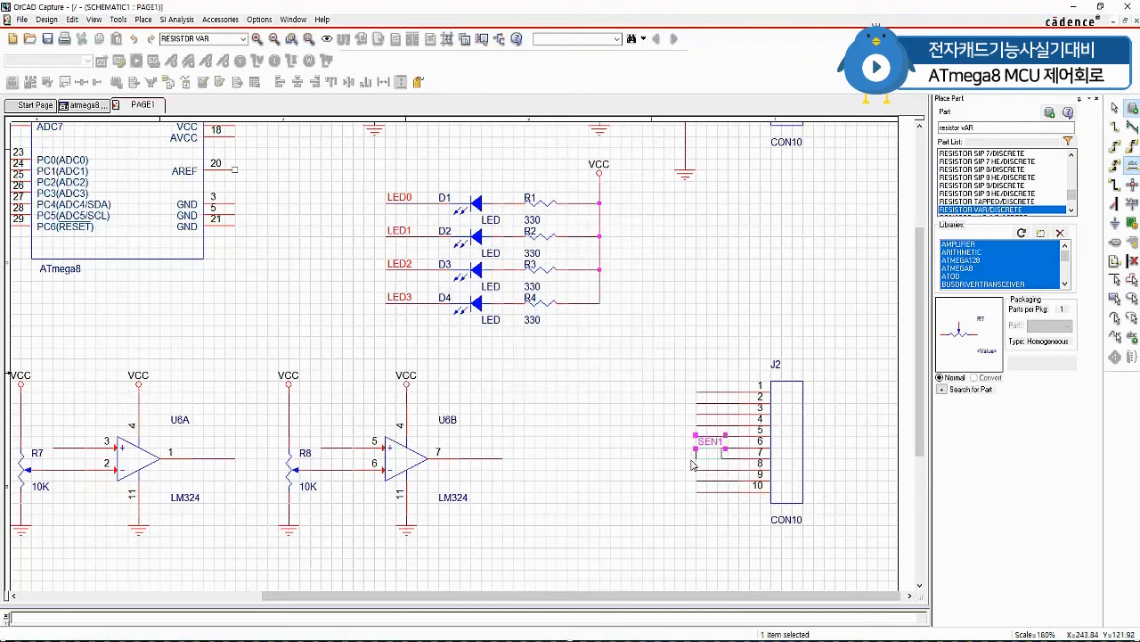
{"action": "left_click", "coordinate": [694, 455]}
{"action": "left_click", "coordinate": [694, 466]}
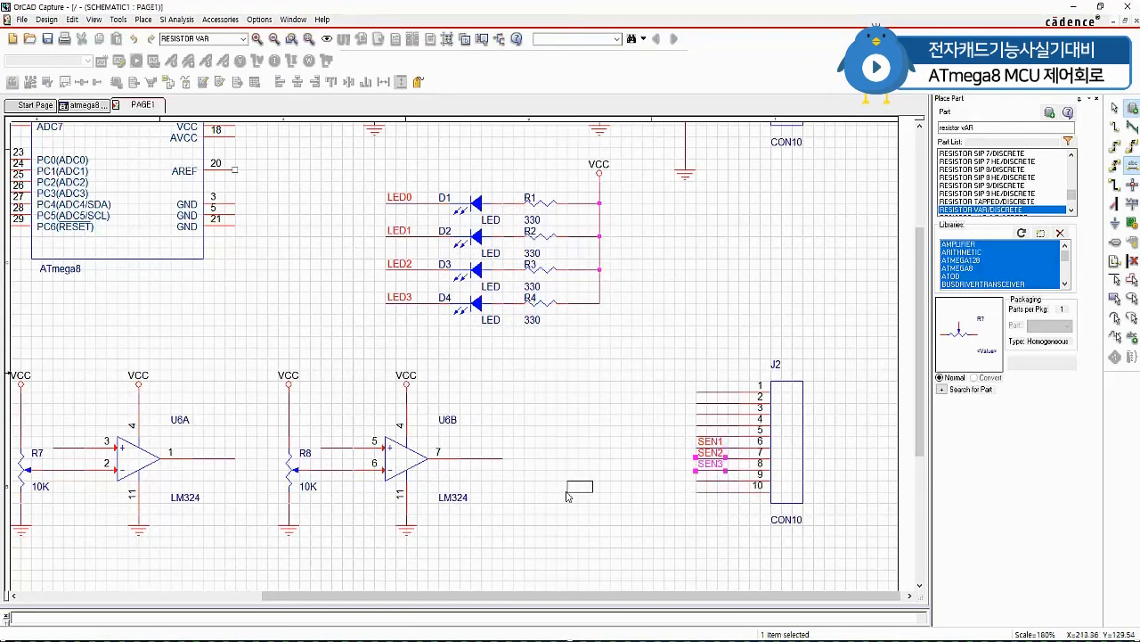
{"action": "key", "text": "Escape"}
{"action": "left_click", "coordinate": [610, 430]}
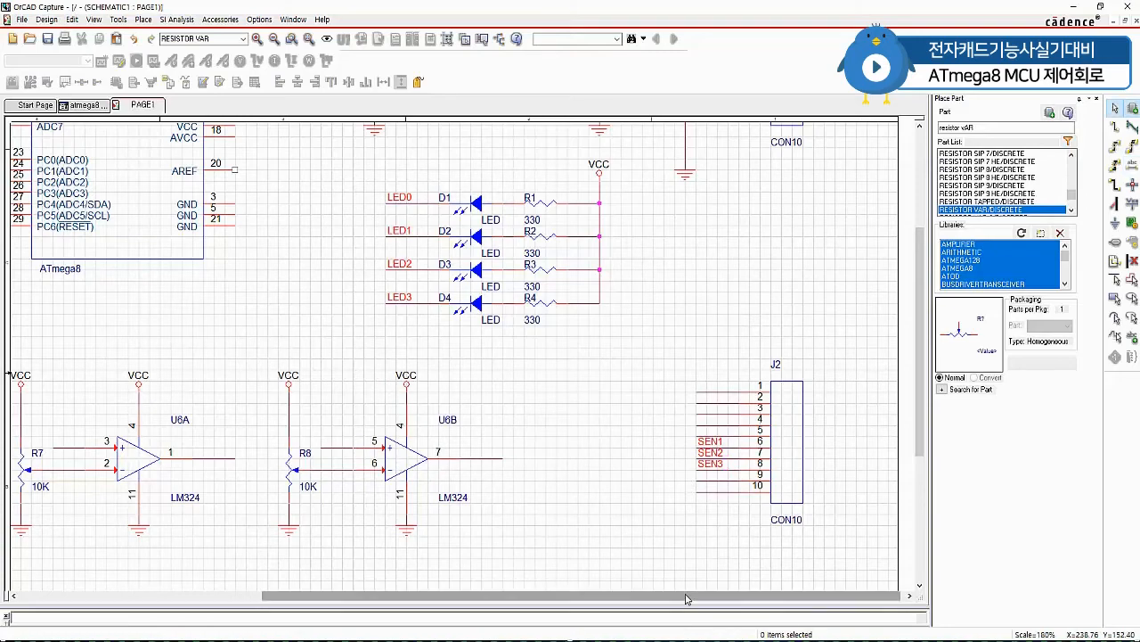
Place net aliases SEN1, SEN2 and SEN3 on the non-inverting input wires of op-amps U4A, U6A and U6B.
{"action": "left_click_drag", "start_coordinate": [684, 597], "coordinate": [429, 616]}
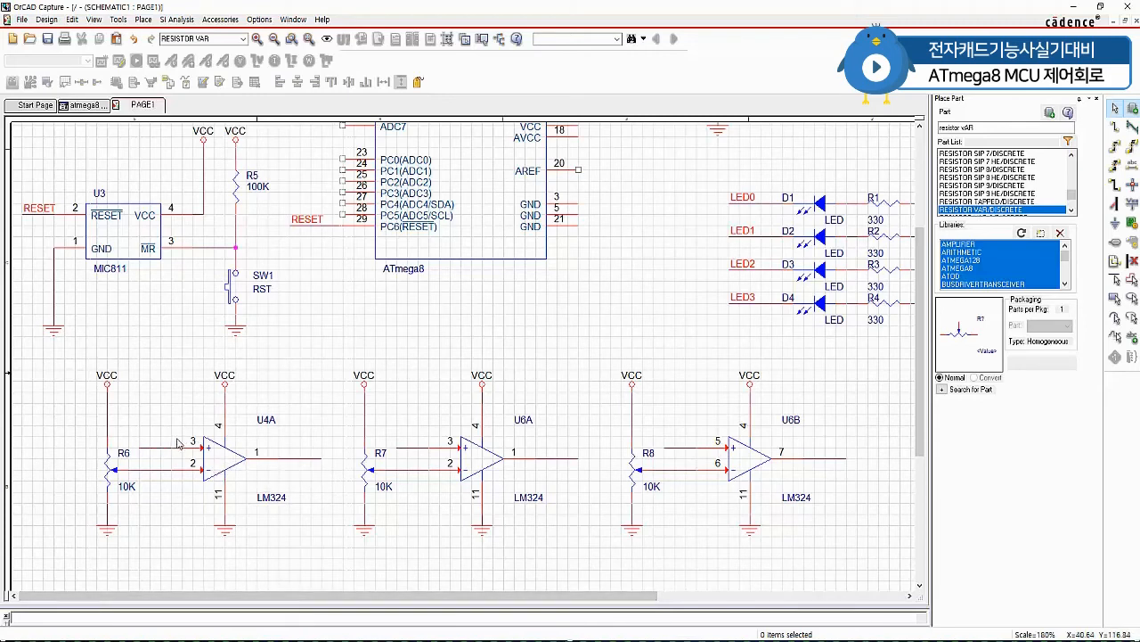
{"action": "type", "text": "nSE"}
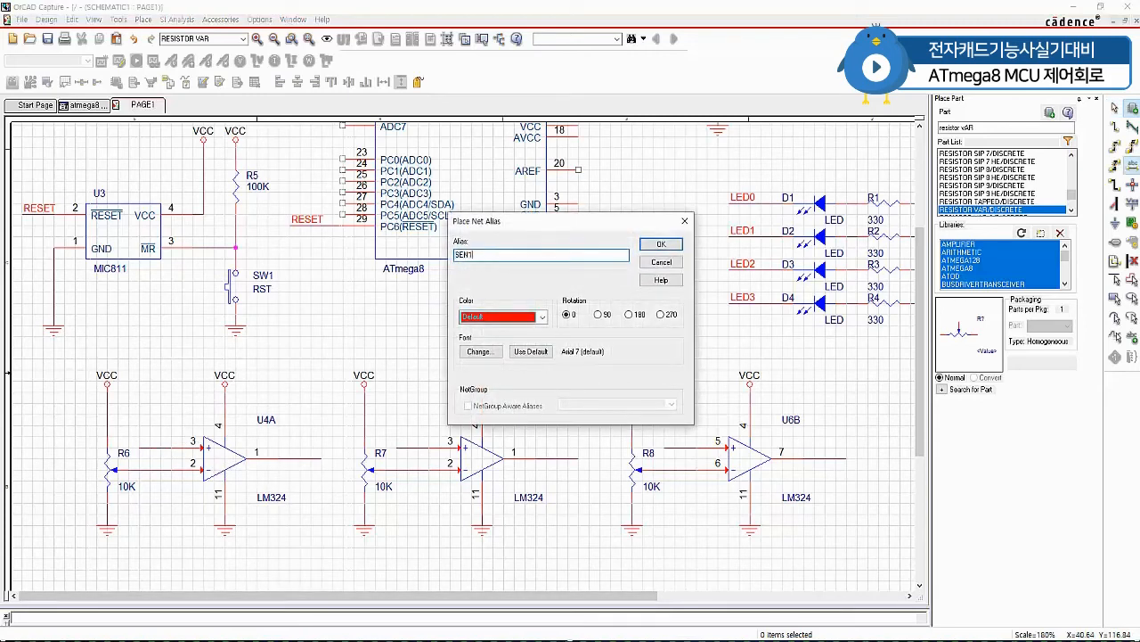
{"action": "left_click", "coordinate": [662, 243]}
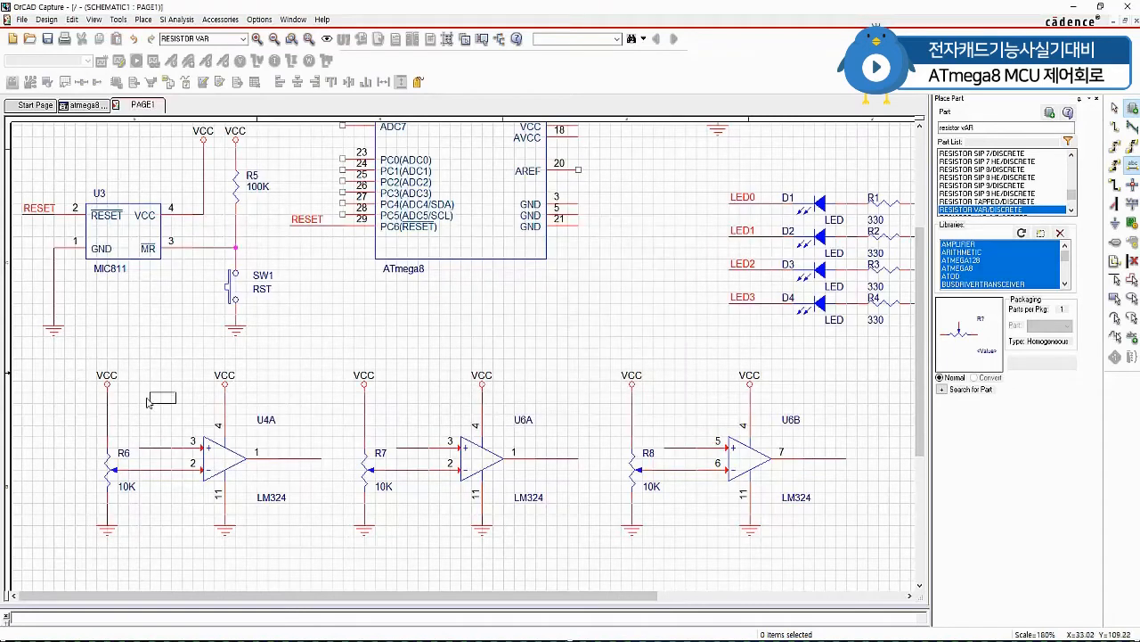
{"action": "left_click", "coordinate": [143, 445]}
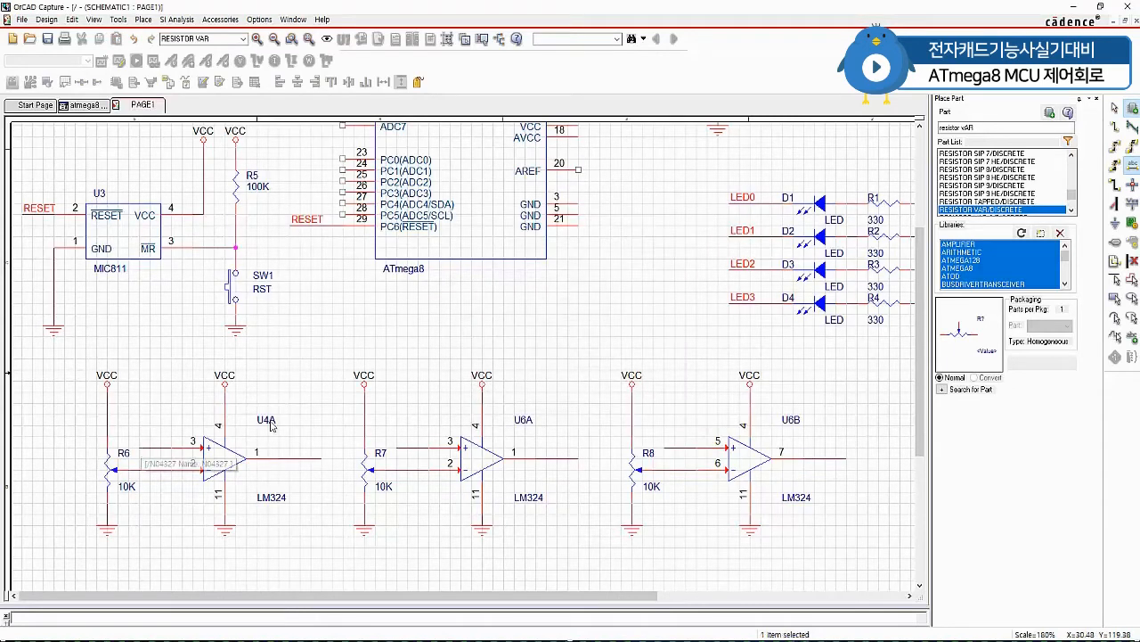
{"action": "key", "text": "Escape"}
{"action": "left_click", "coordinate": [399, 445]}
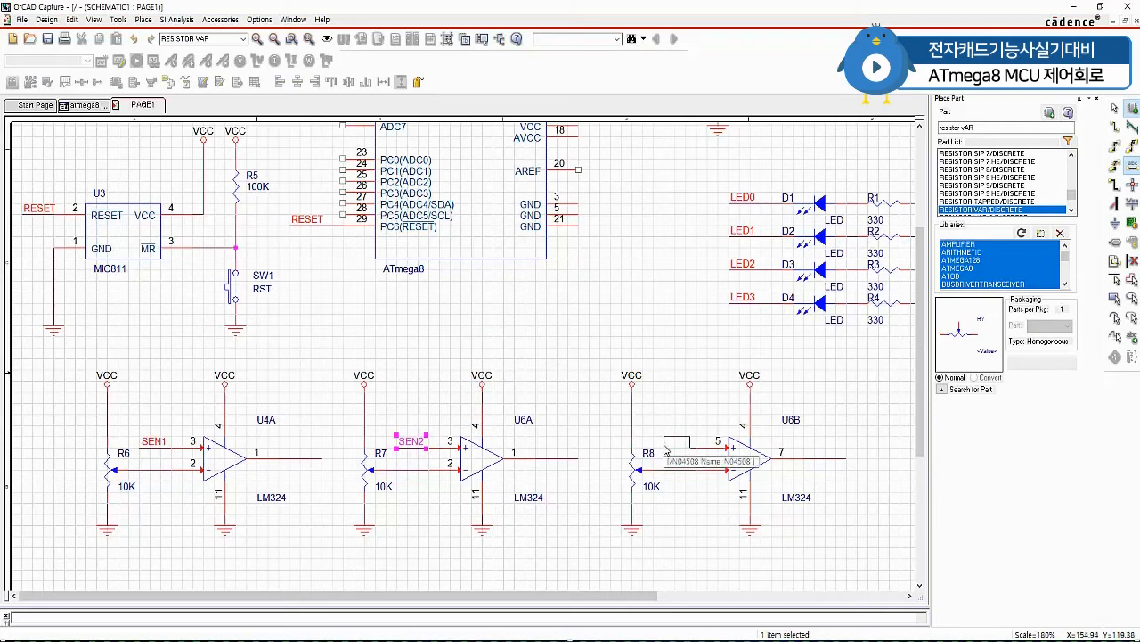
{"action": "left_click", "coordinate": [666, 446]}
{"action": "left_click", "coordinate": [664, 360]}
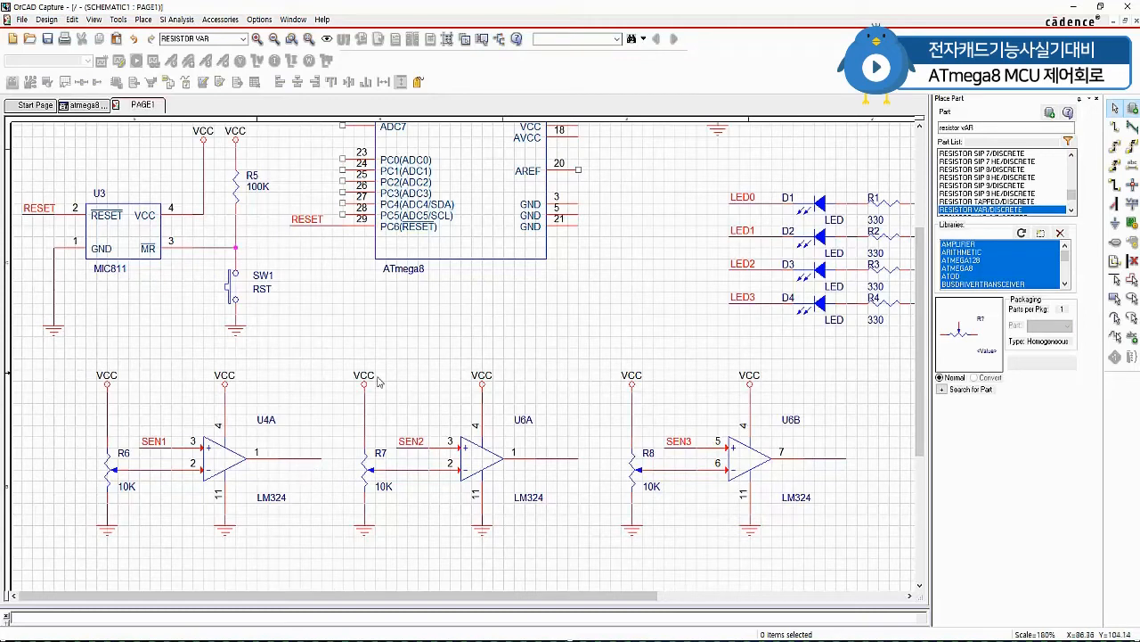
Draw short open-ended wires from ATmega8 pins 28 (PC5), 19 (ADC6) and 22 (ADC7).
{"action": "scroll", "coordinate": [475, 223], "scroll_direction": "up", "scroll_amount": 1}
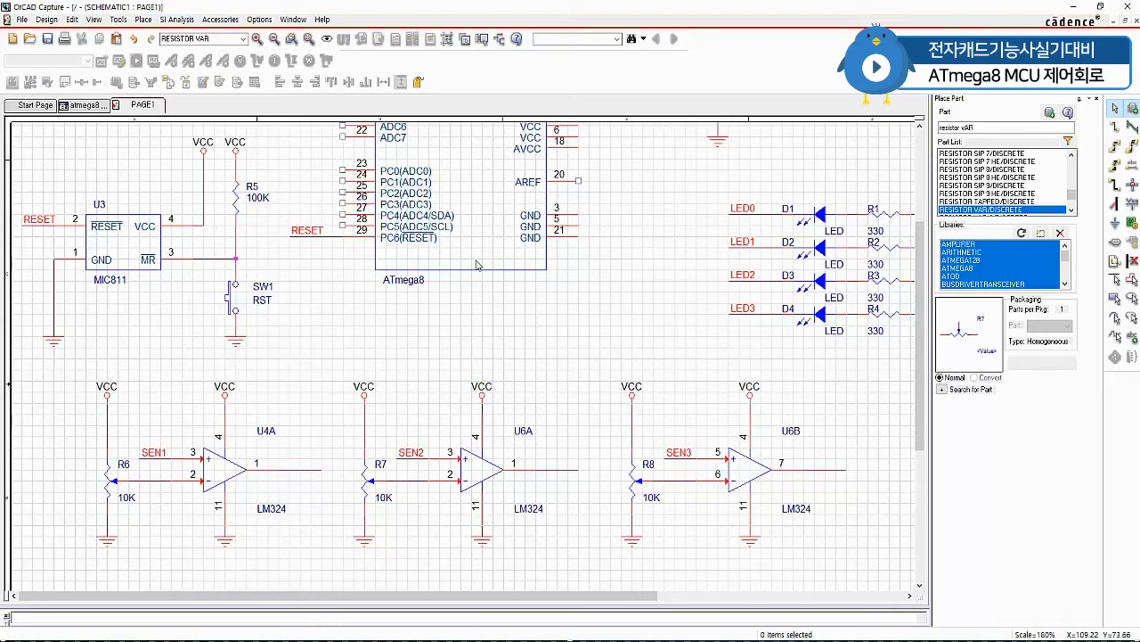
{"action": "scroll", "coordinate": [233, 556], "scroll_direction": "up", "scroll_amount": 2}
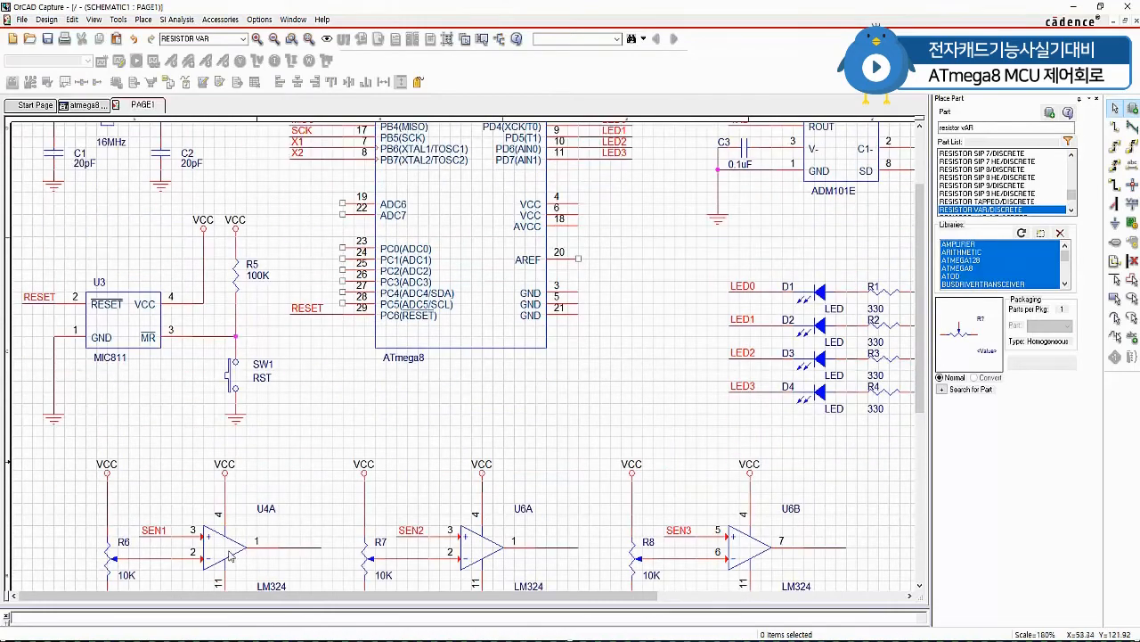
{"action": "scroll", "coordinate": [304, 535], "scroll_direction": "down", "scroll_amount": 1}
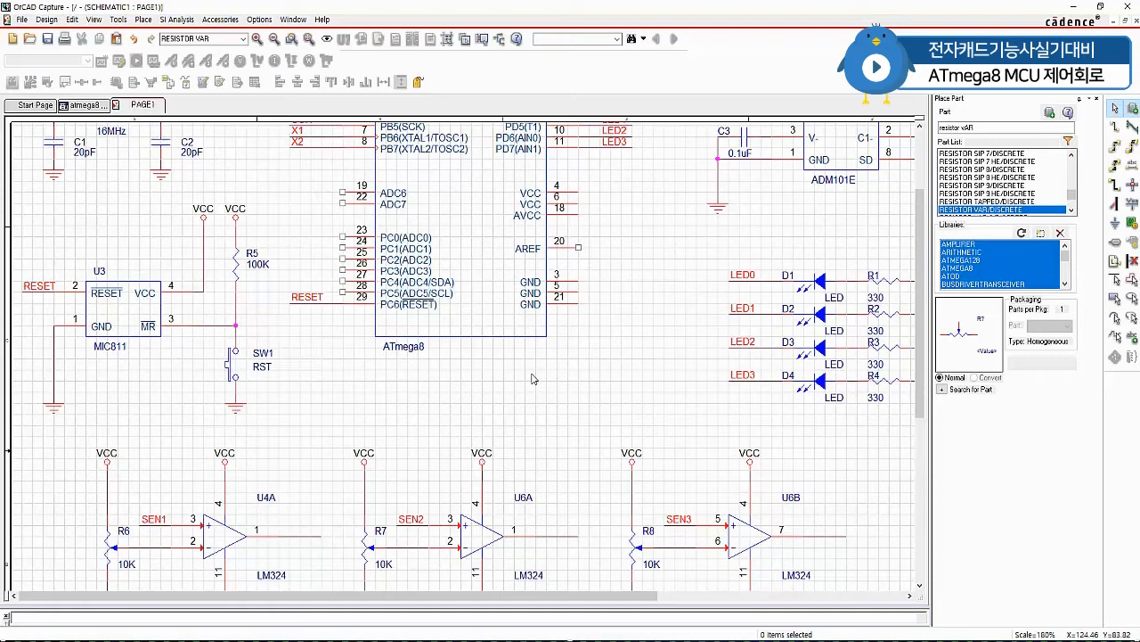
{"action": "key", "text": "w"}
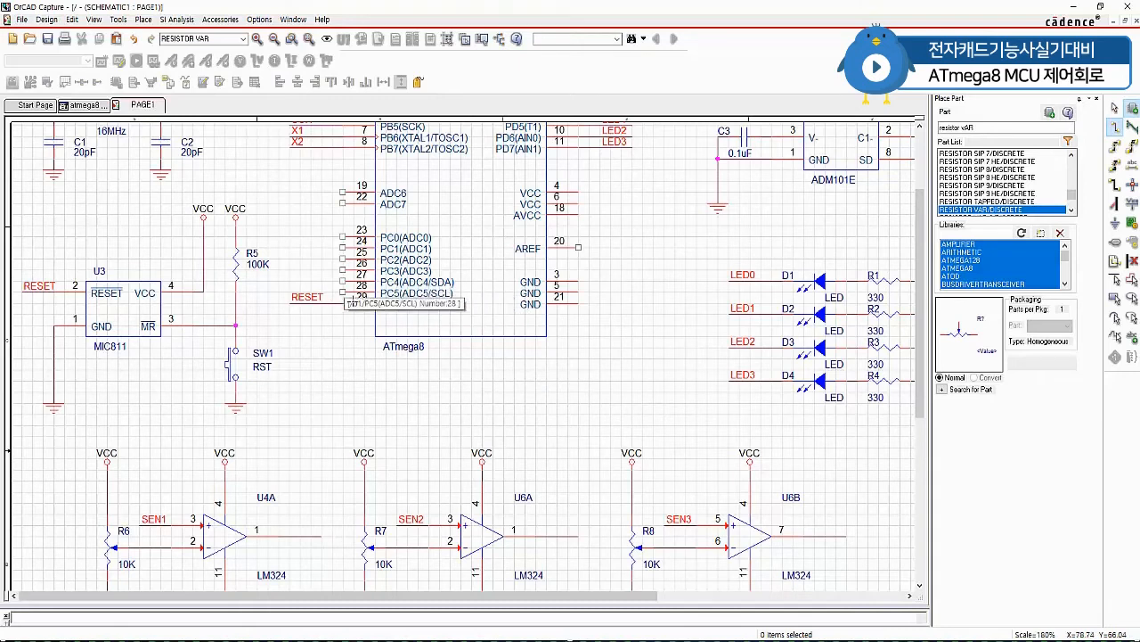
{"action": "left_click", "coordinate": [289, 191]}
{"action": "left_click", "coordinate": [343, 192]}
{"action": "left_click", "coordinate": [343, 203]}
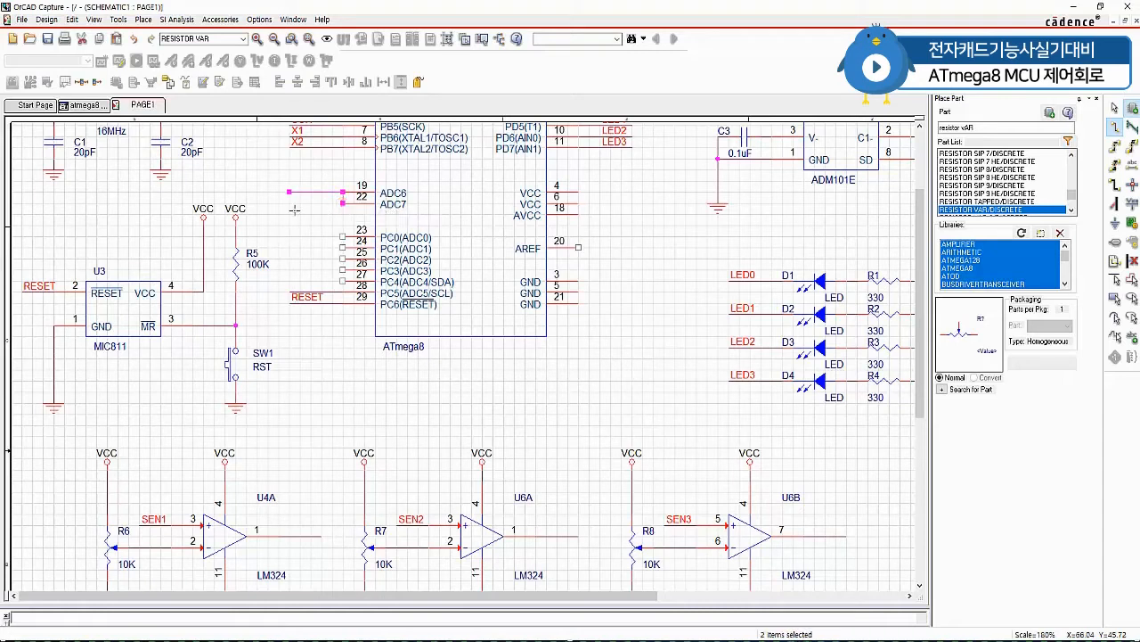
{"action": "key", "text": "Escape"}
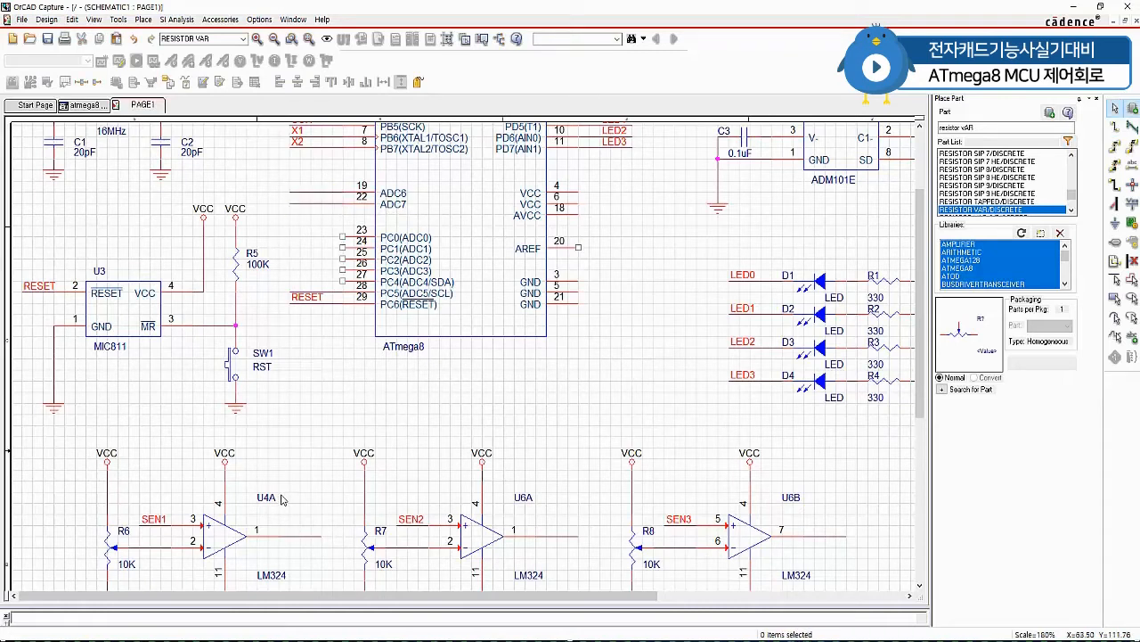
Place net aliases ADC1, ADC2 and ADC3 on the output wires of op-amps U4A, U6A and U6B.
{"action": "key", "text": "n"}
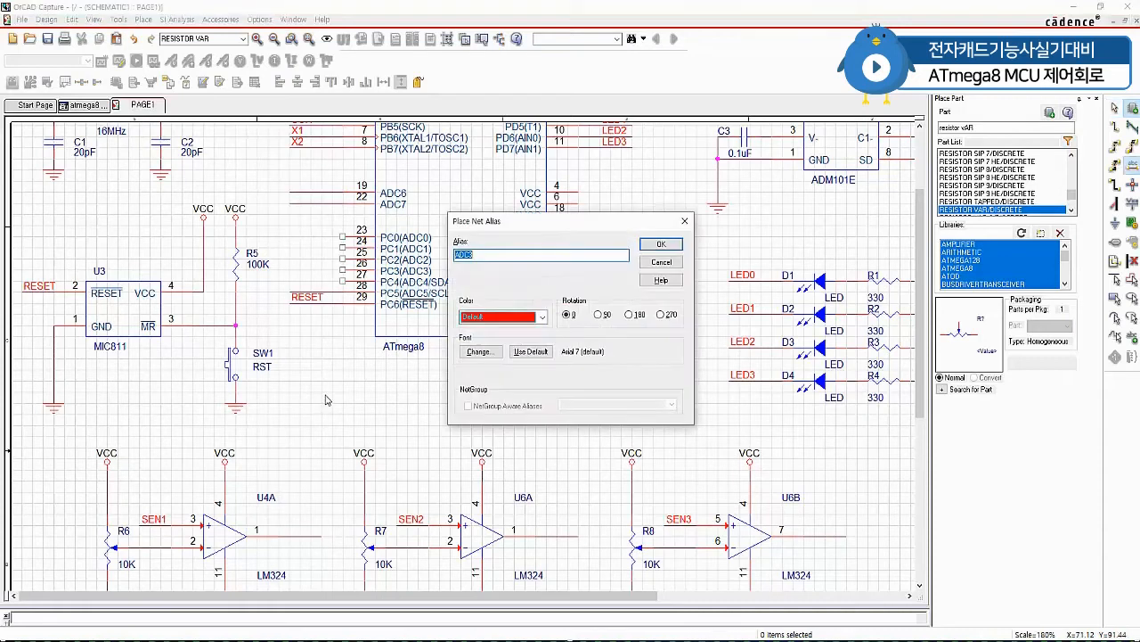
{"action": "left_click", "coordinate": [494, 261]}
{"action": "key", "text": "Return"}
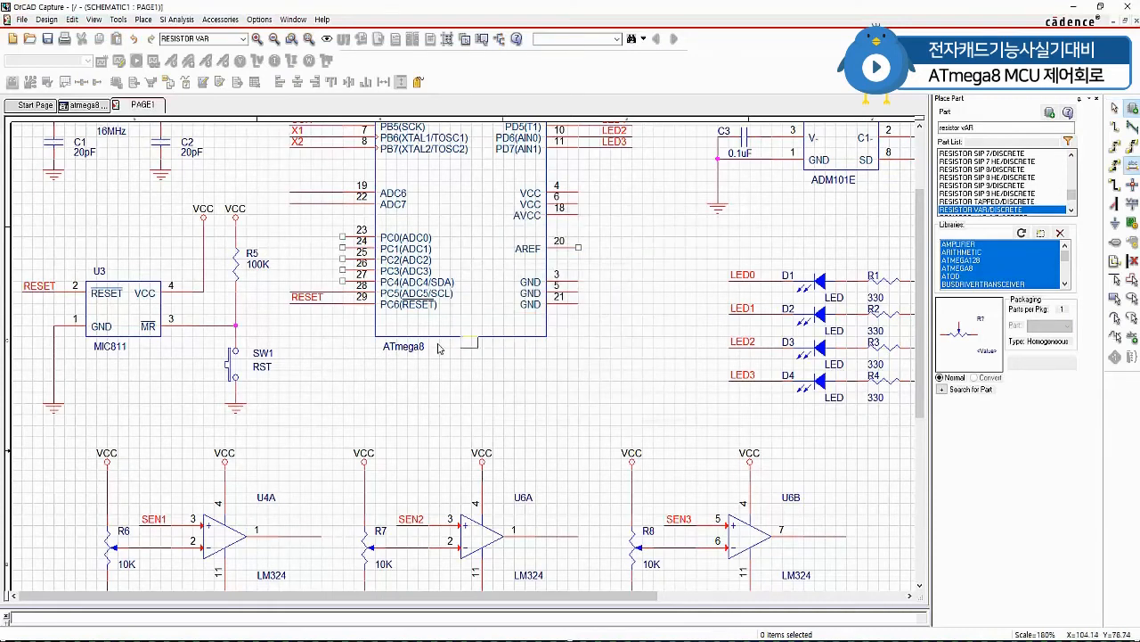
{"action": "left_click", "coordinate": [291, 535]}
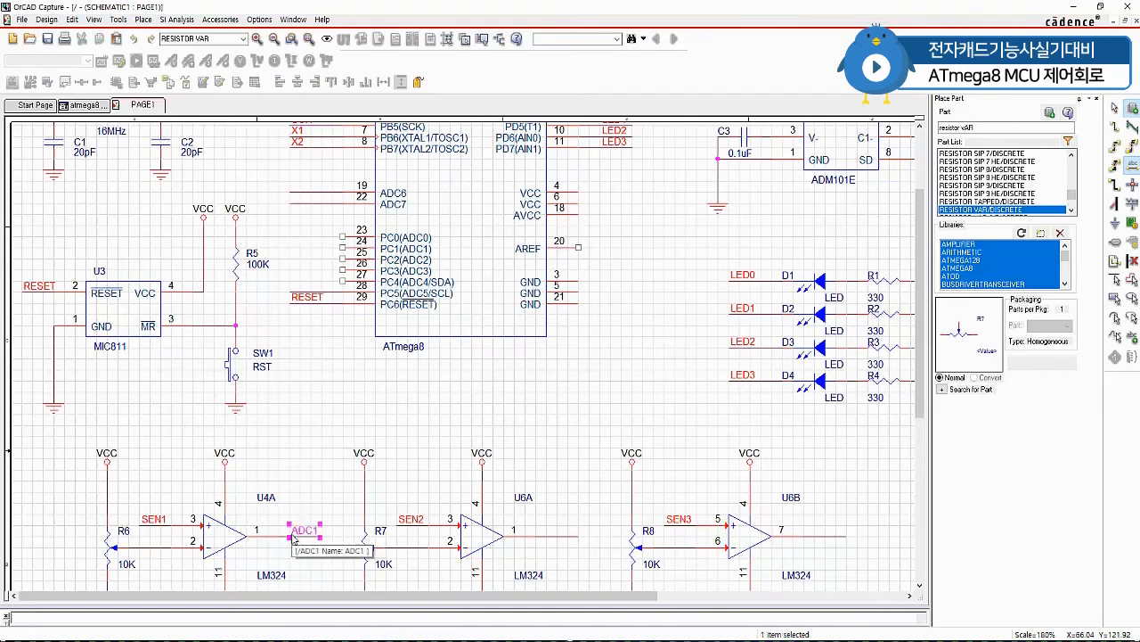
{"action": "left_click", "coordinate": [549, 536]}
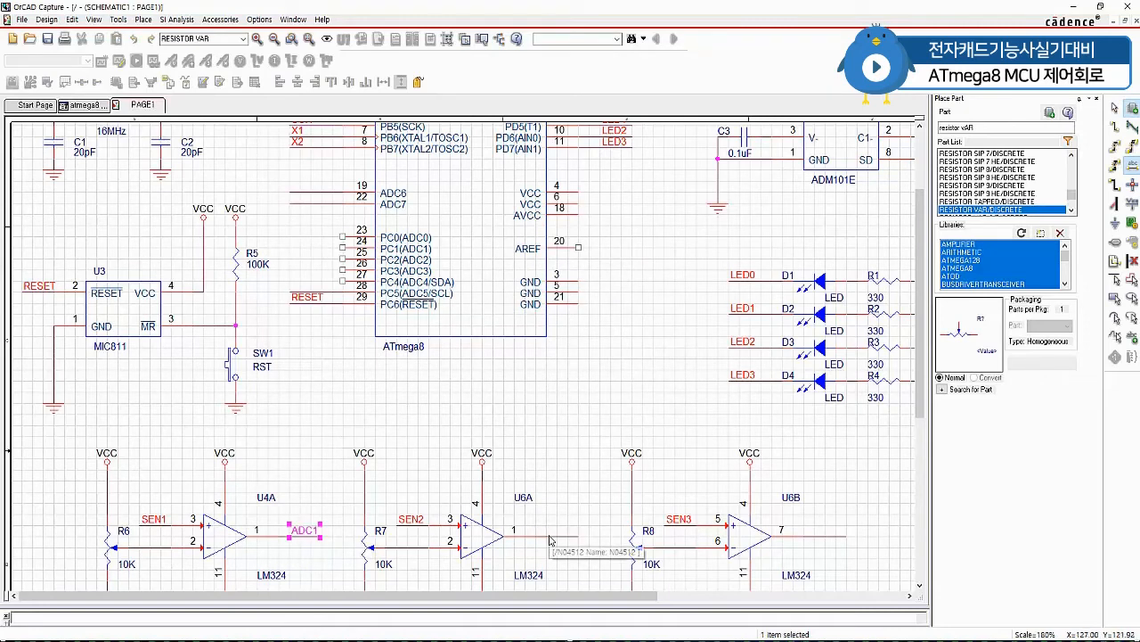
{"action": "left_click", "coordinate": [820, 536]}
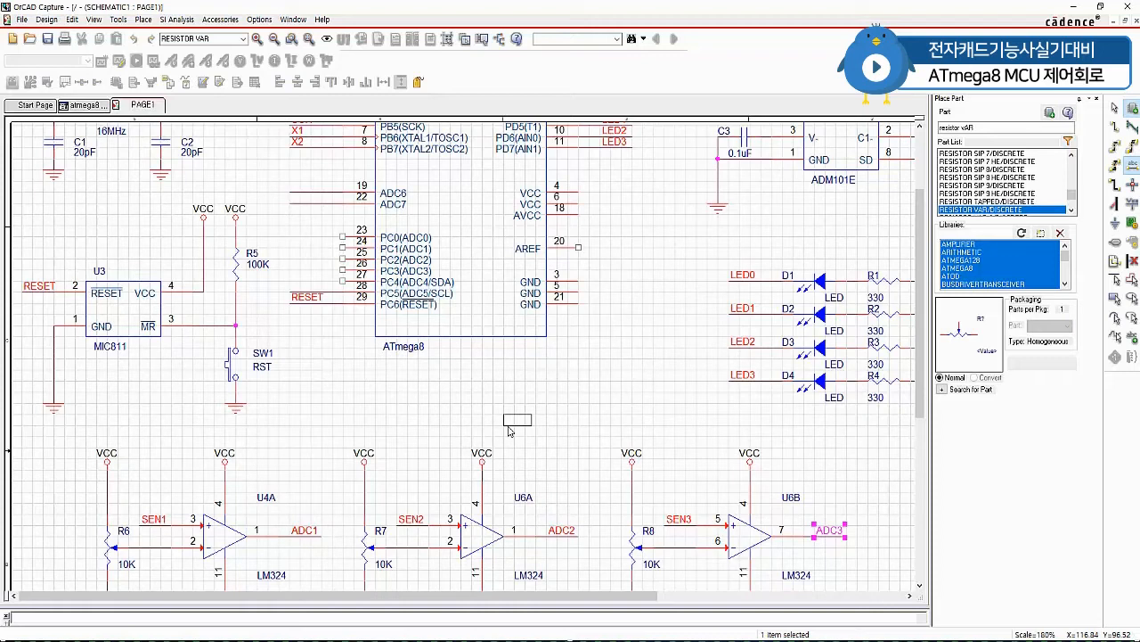
{"action": "key", "text": "Escape"}
Place net aliases ADC1, ADC2 and ADC3 on the wires of ATmega8 pins 28, 19 and 22 respectively.
{"action": "key", "text": "n"}
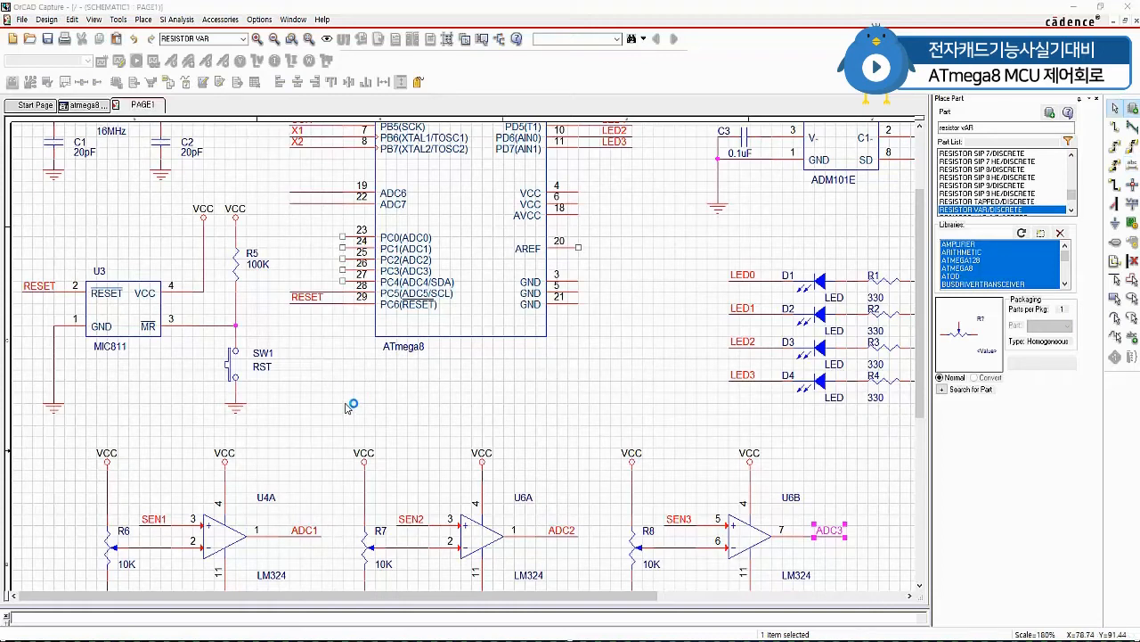
{"action": "left_click", "coordinate": [482, 260]}
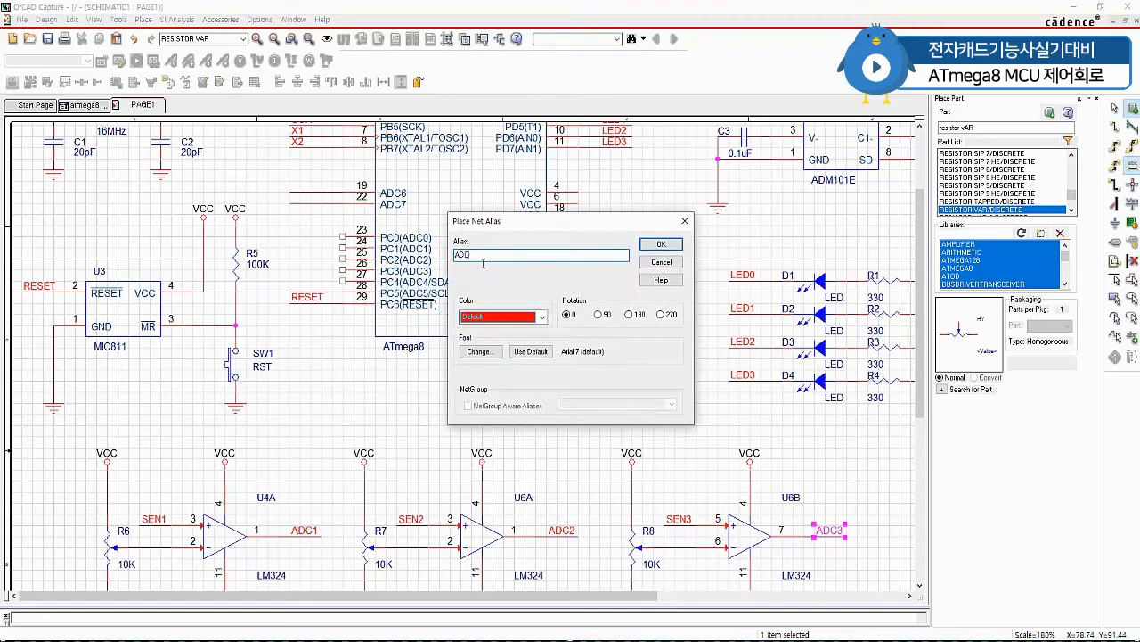
{"action": "type", "text": "0"}
{"action": "key", "text": "Return"}
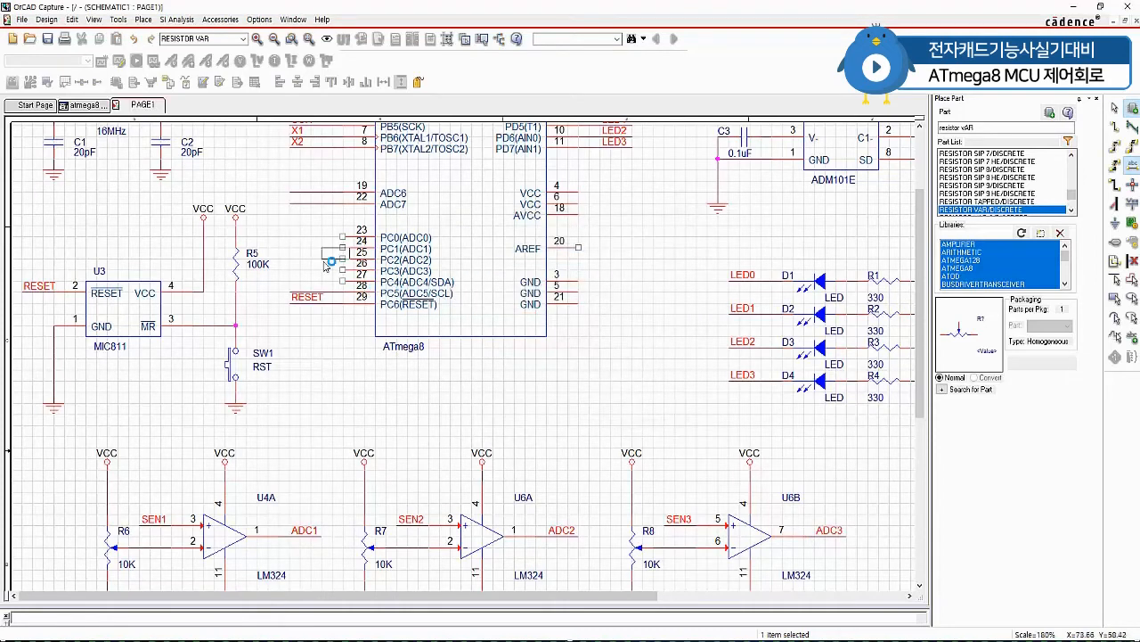
{"action": "left_click", "coordinate": [294, 297]}
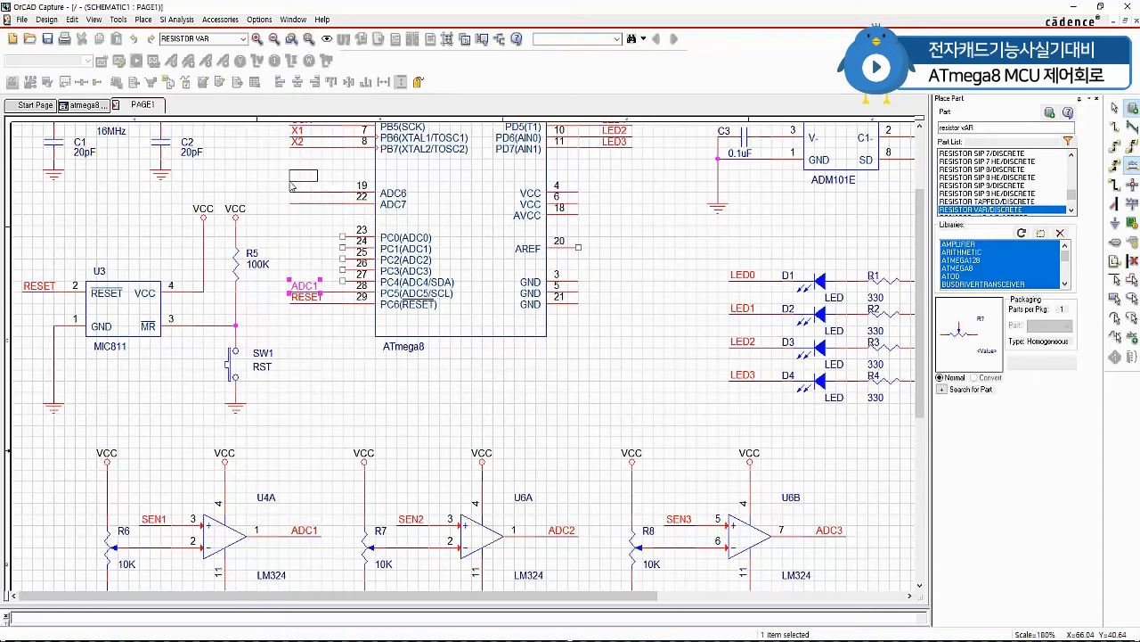
{"action": "left_click", "coordinate": [292, 210]}
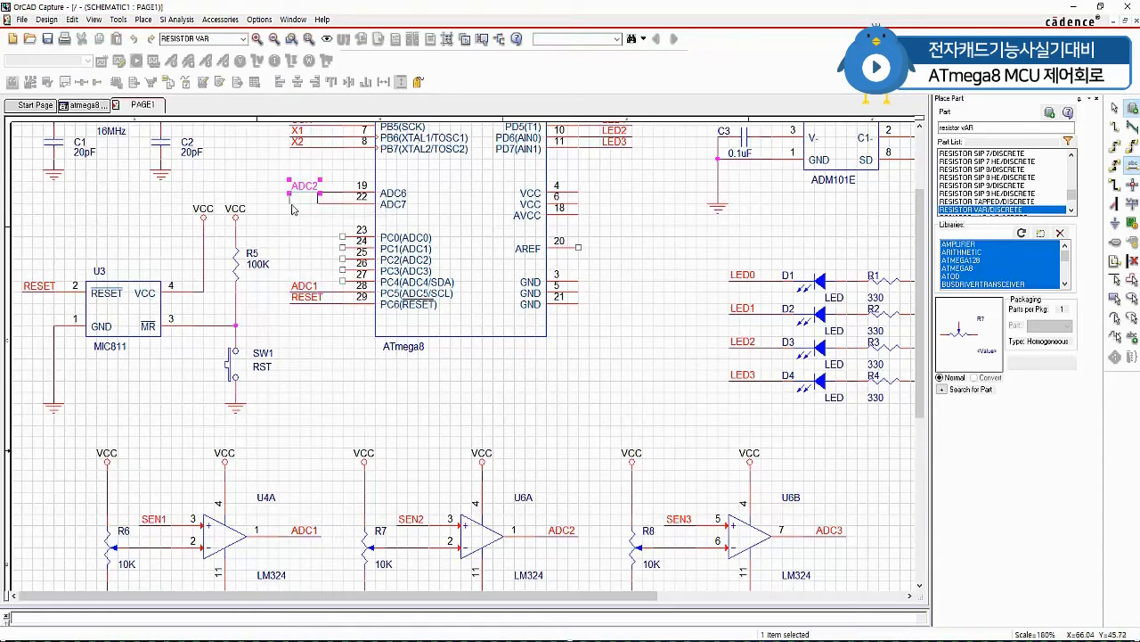
{"action": "left_click", "coordinate": [292, 207]}
{"action": "key", "text": "Escape"}
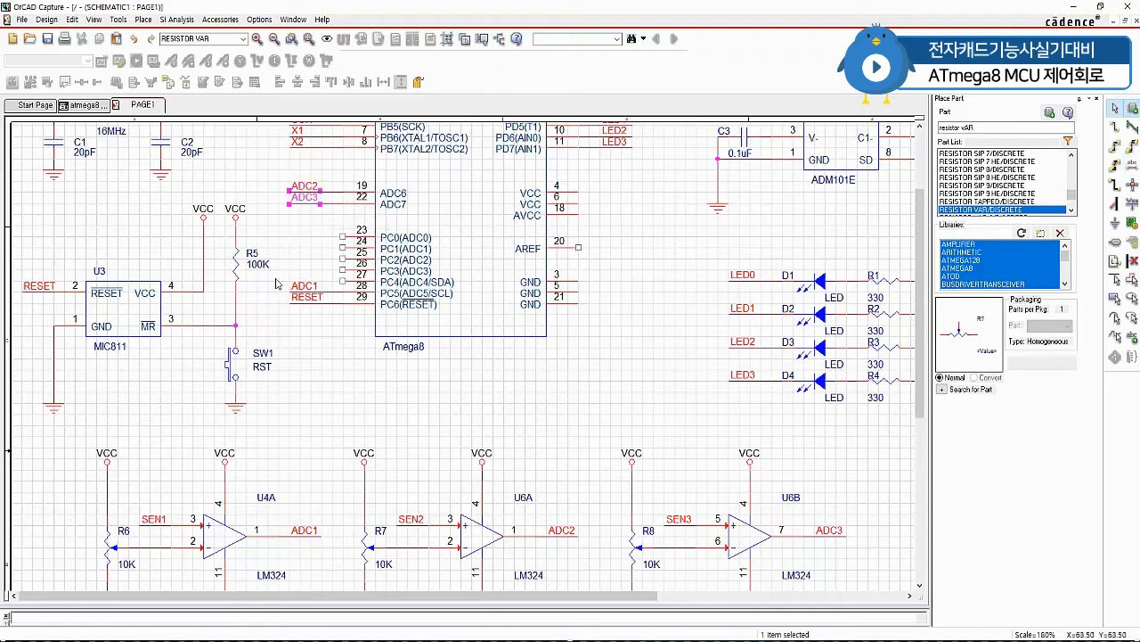
{"action": "left_click", "coordinate": [553, 389]}
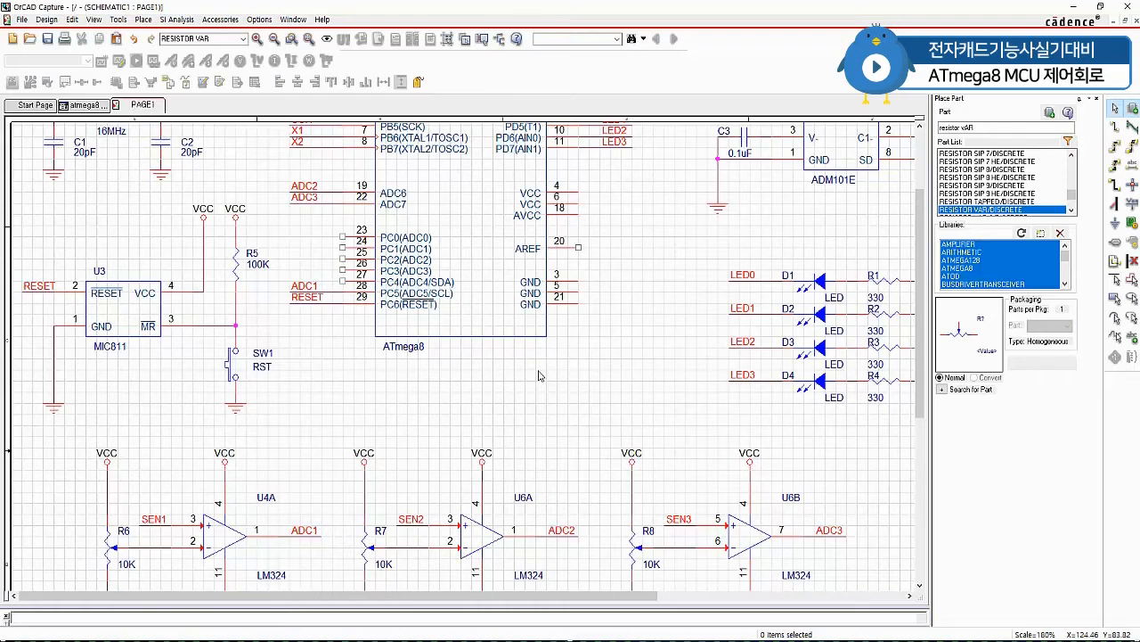
Draw short open-ended wires from ATmega8 pins 23 to 27 (PC0 to PC4).
{"action": "middle_click_drag", "start_coordinate": [539, 376], "coordinate": [325, 417]}
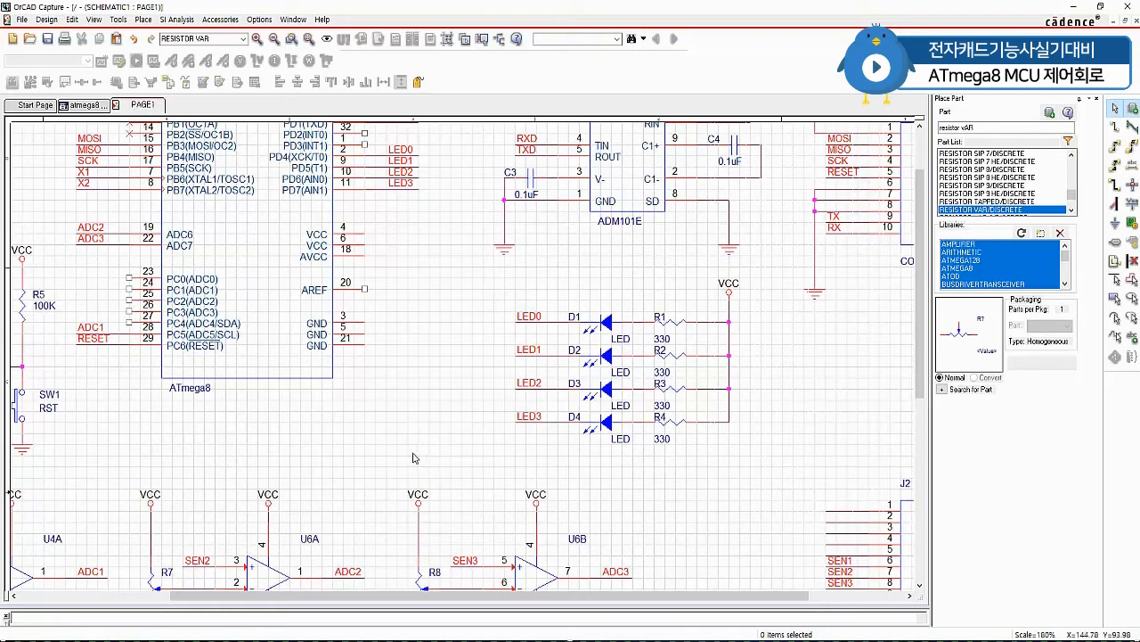
{"action": "left_click_drag", "start_coordinate": [339, 596], "coordinate": [233, 603]}
{"action": "key", "text": "w"}
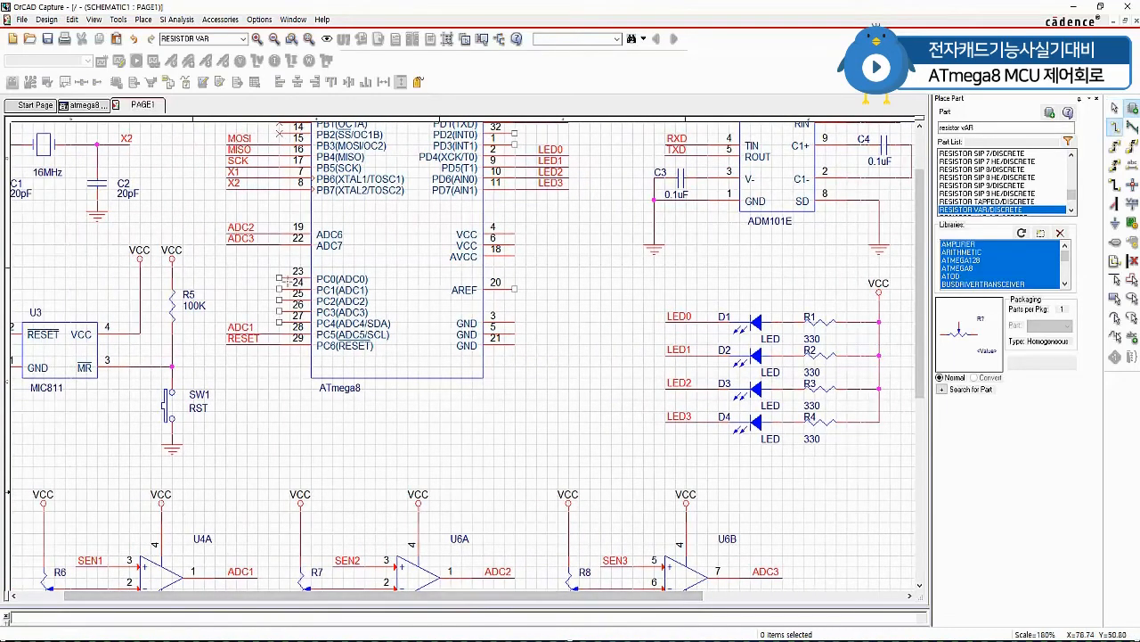
{"action": "left_click", "coordinate": [279, 278]}
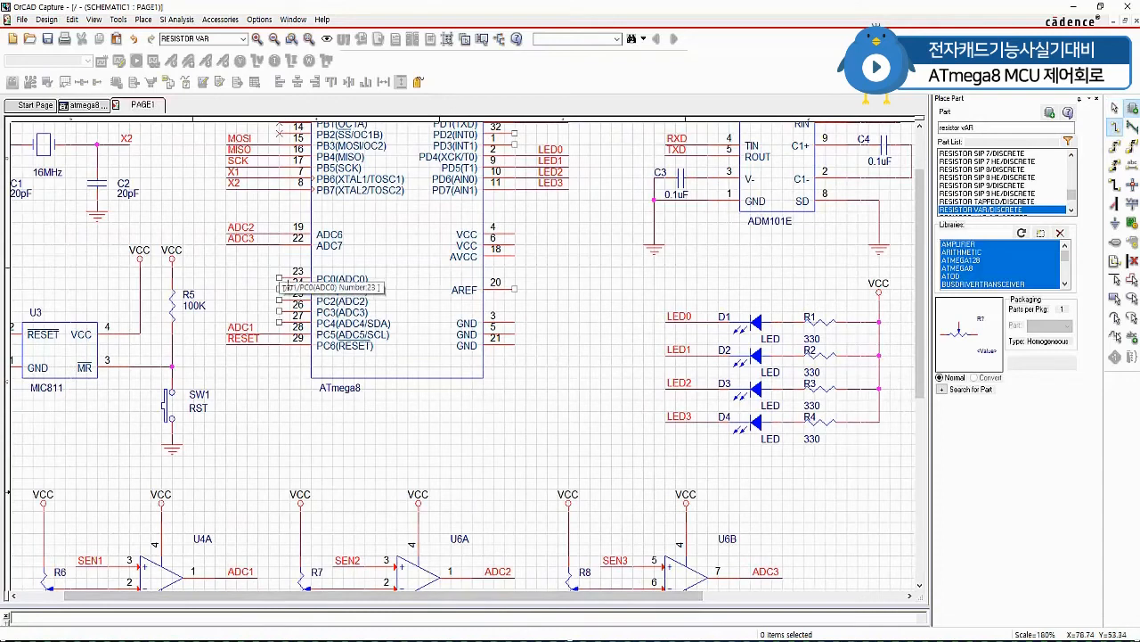
{"action": "left_click", "coordinate": [233, 286]}
{"action": "key", "text": "Escape"}
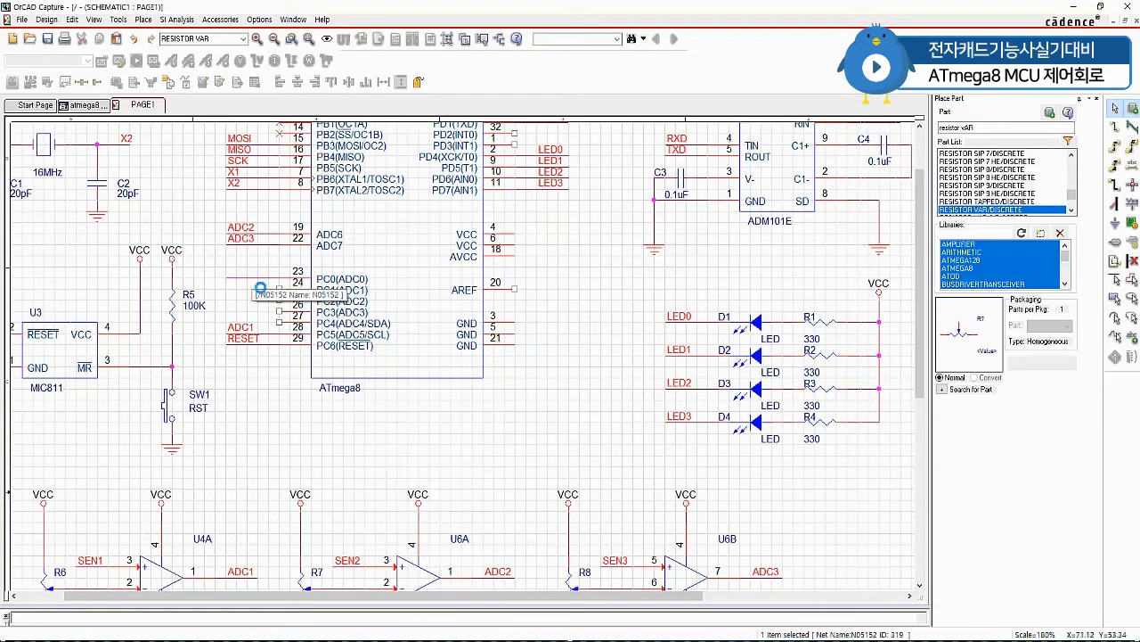
{"action": "left_click", "coordinate": [252, 280]}
{"action": "left_click_drag", "start_coordinate": [252, 280], "coordinate": [236, 322]}
{"action": "key", "text": "ctrl+v"}
{"action": "left_click", "coordinate": [233, 308]}
{"action": "left_click", "coordinate": [291, 403]}
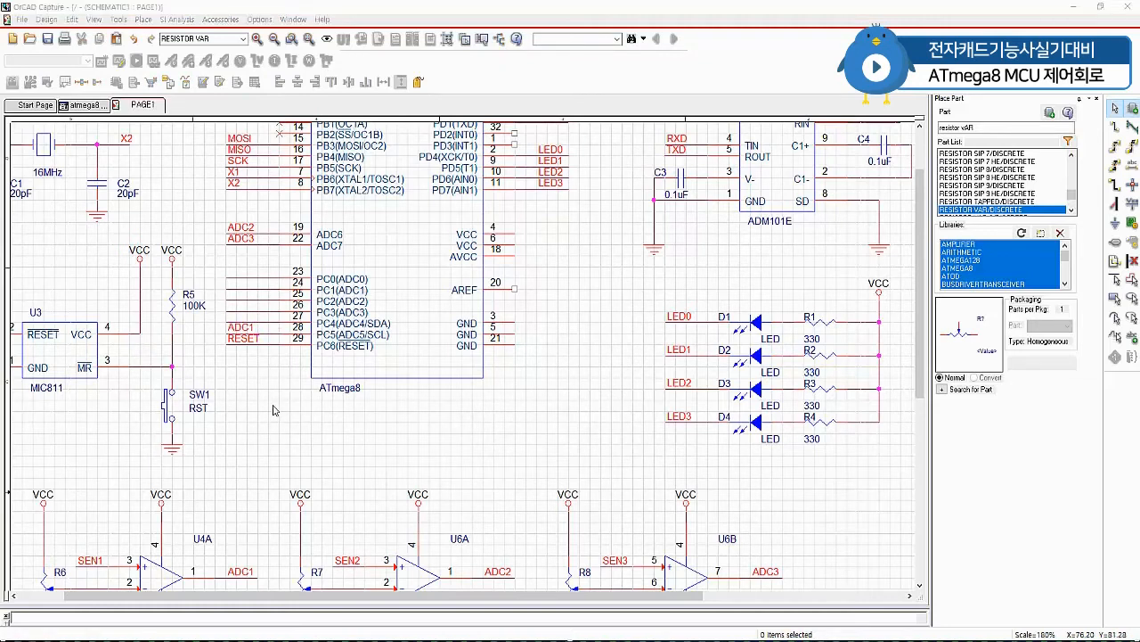
Place net aliases PC0 to PC4 on the wires of ATmega8 pins 23 to 27 in order.
{"action": "type", "text": "nPC"}
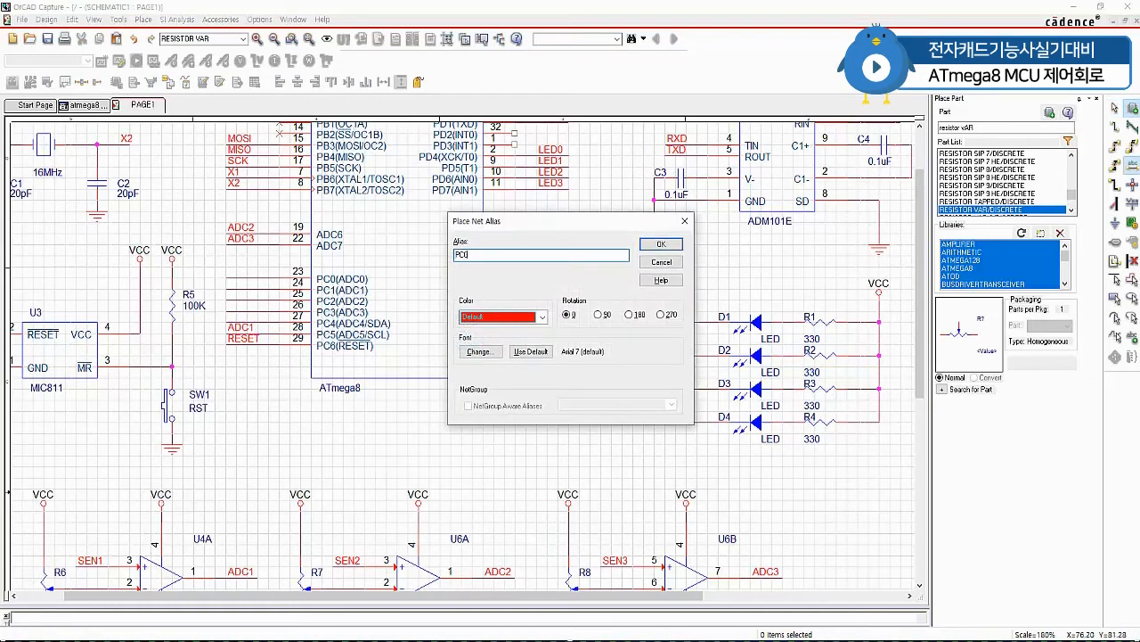
{"action": "type", "text": "0"}
{"action": "key", "text": "Return"}
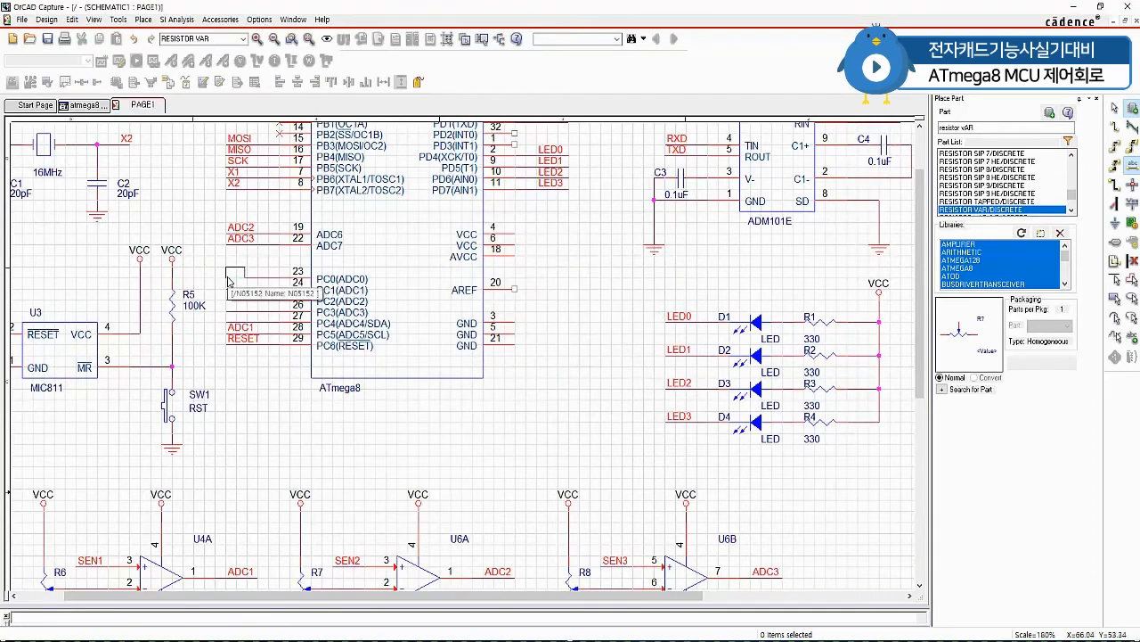
{"action": "left_click", "coordinate": [228, 277]}
{"action": "left_click", "coordinate": [228, 287]}
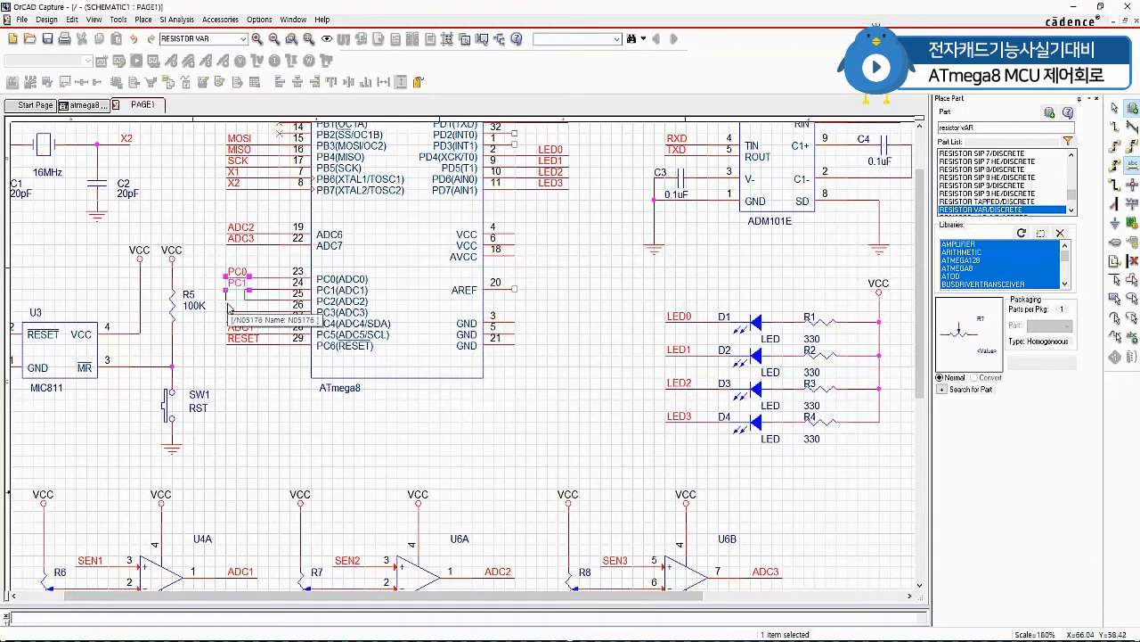
{"action": "left_click", "coordinate": [229, 298]}
{"action": "left_click", "coordinate": [228, 309]}
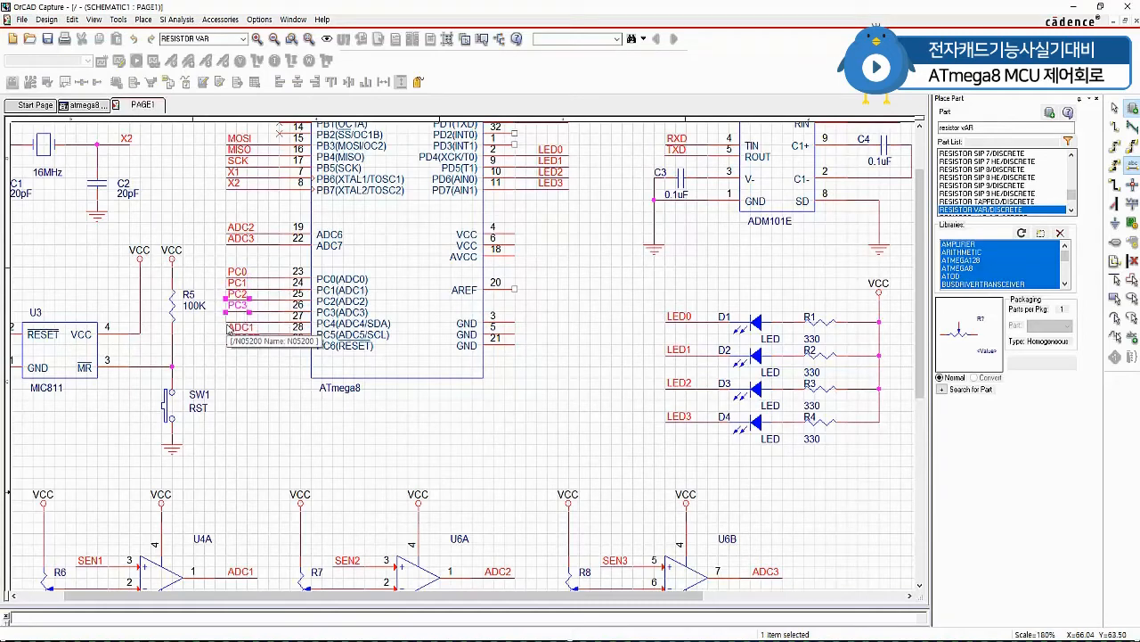
{"action": "left_click", "coordinate": [228, 319]}
{"action": "key", "text": "Escape"}
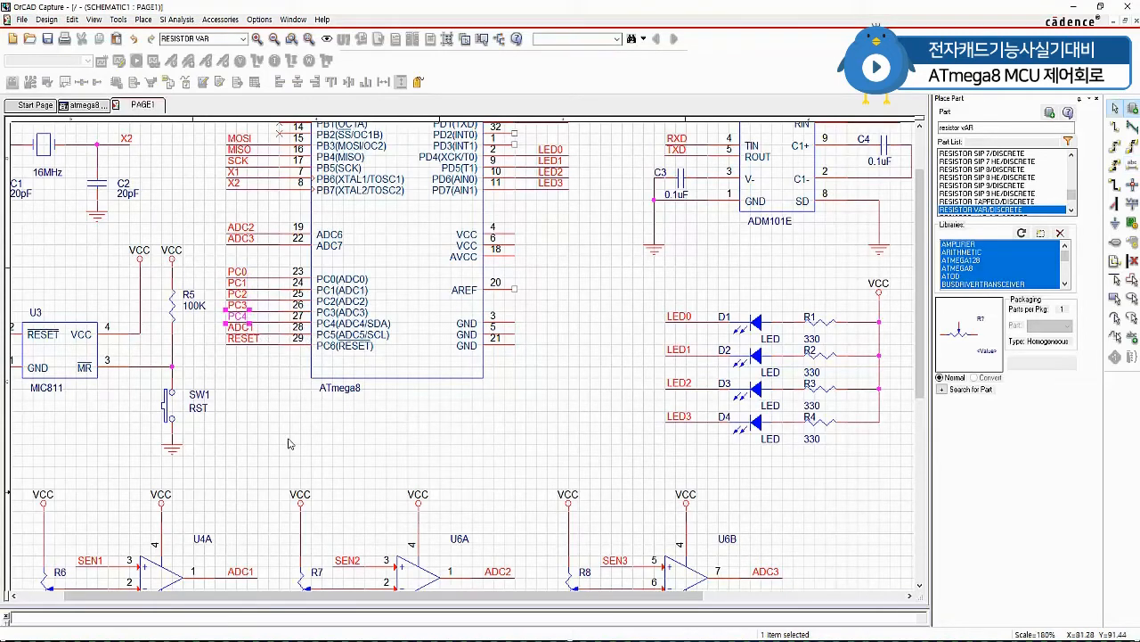
Place net aliases PC0 to PC4 on the wires of connector J2 pins 1 to 5 in order.
{"action": "left_click_drag", "start_coordinate": [574, 598], "coordinate": [775, 597]}
{"action": "scroll", "coordinate": [847, 470], "scroll_direction": "down", "scroll_amount": 3}
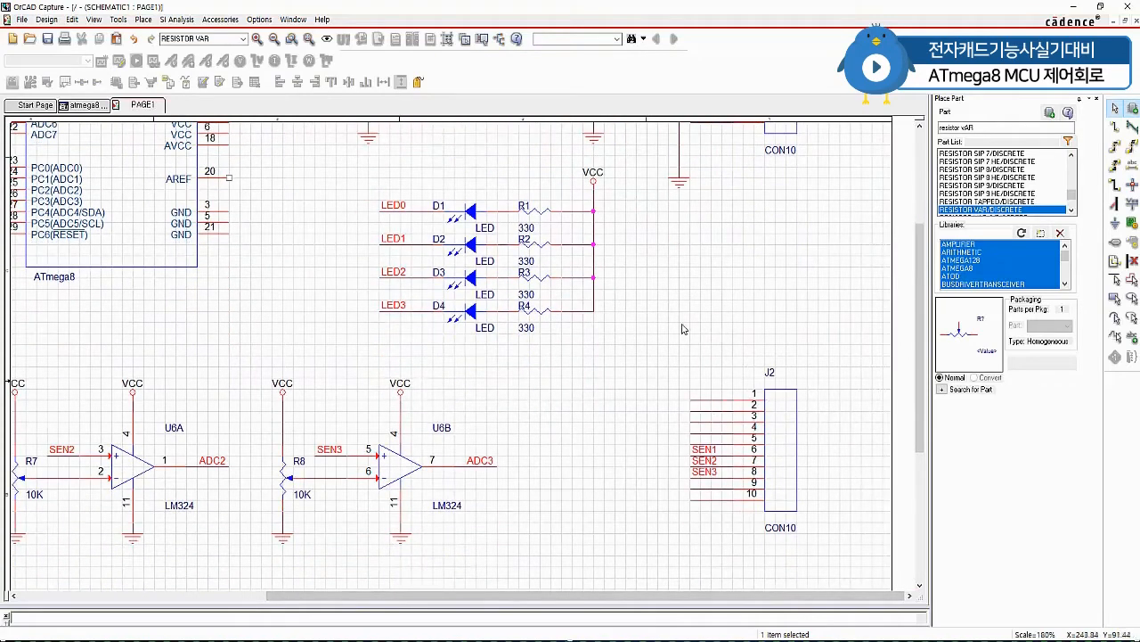
{"action": "key", "text": "n"}
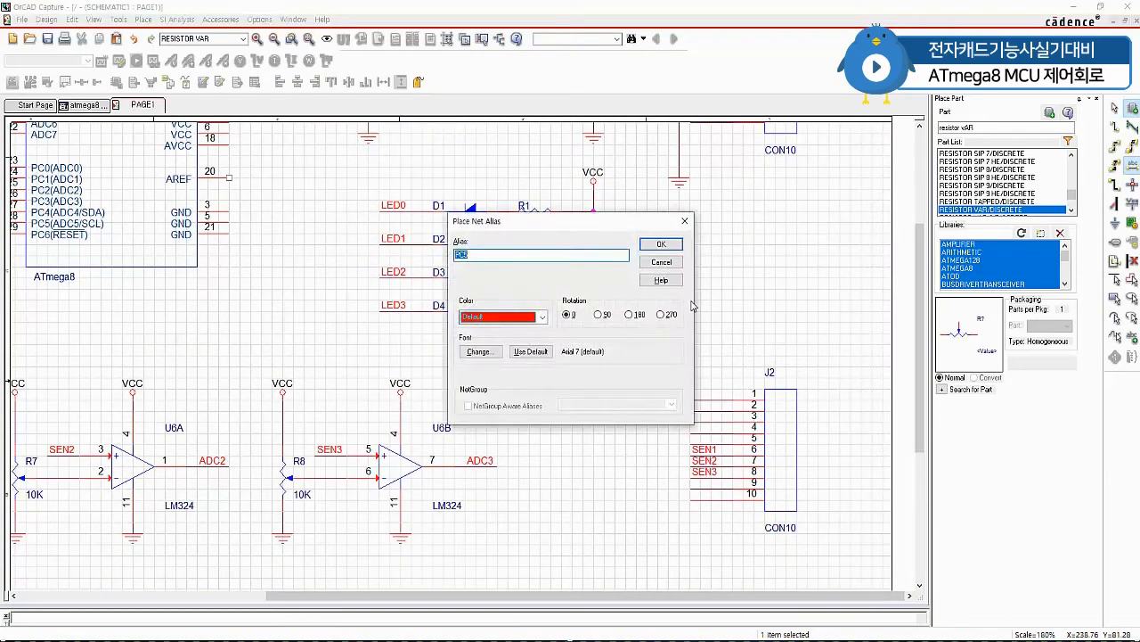
{"action": "left_click", "coordinate": [509, 260]}
{"action": "left_click", "coordinate": [661, 243]}
{"action": "left_click", "coordinate": [690, 397]}
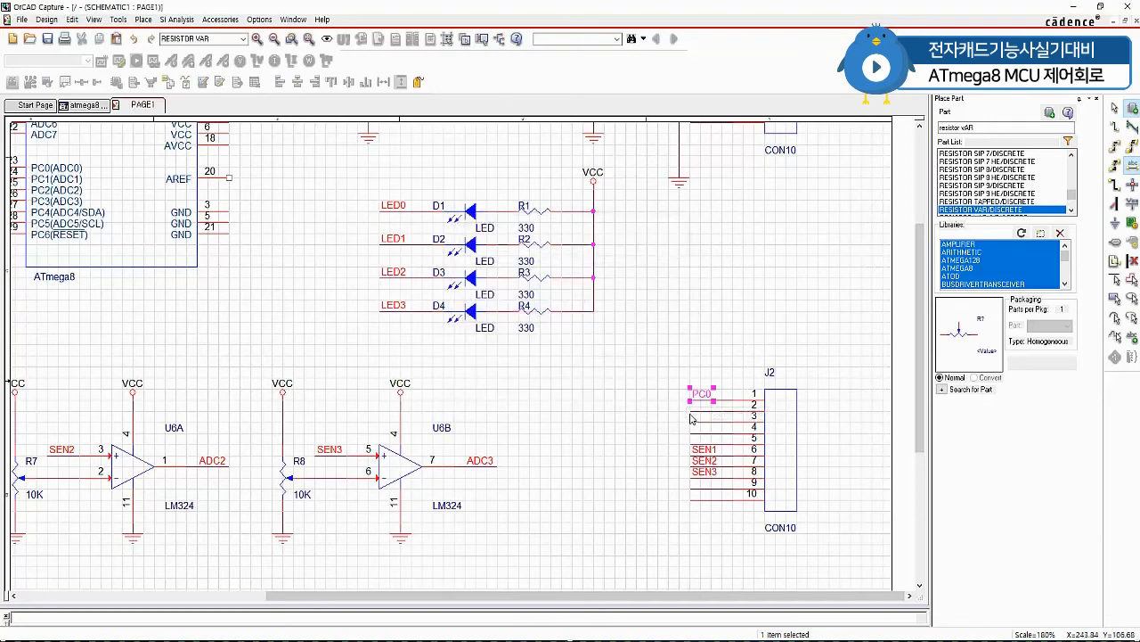
{"action": "left_click", "coordinate": [691, 409]}
{"action": "left_click", "coordinate": [693, 434]}
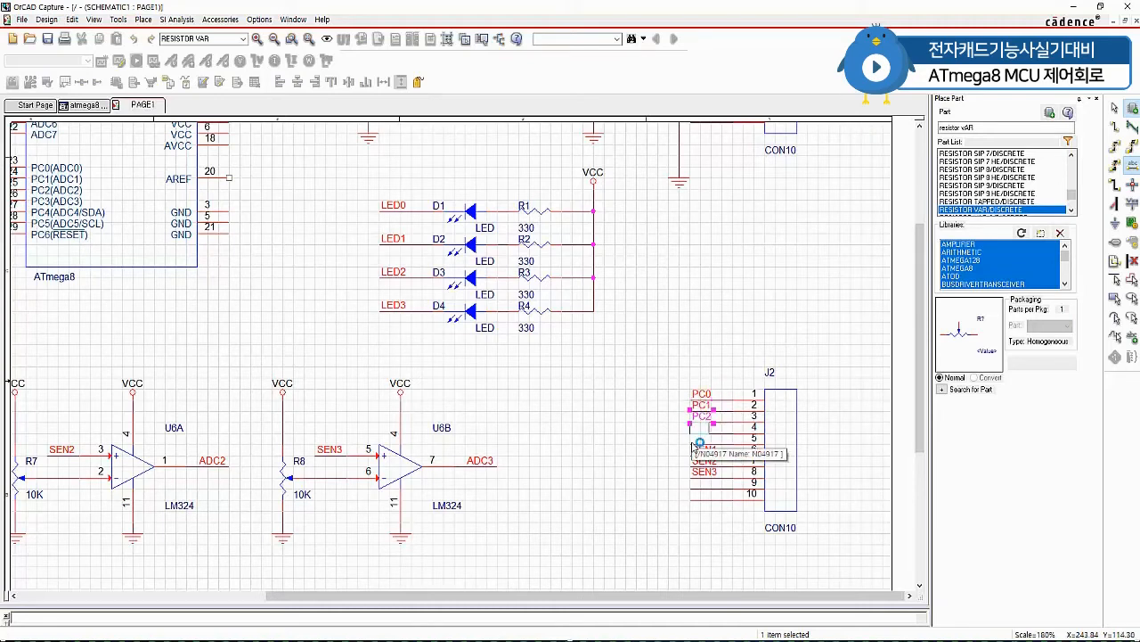
{"action": "left_click", "coordinate": [693, 441]}
{"action": "left_click", "coordinate": [701, 451]}
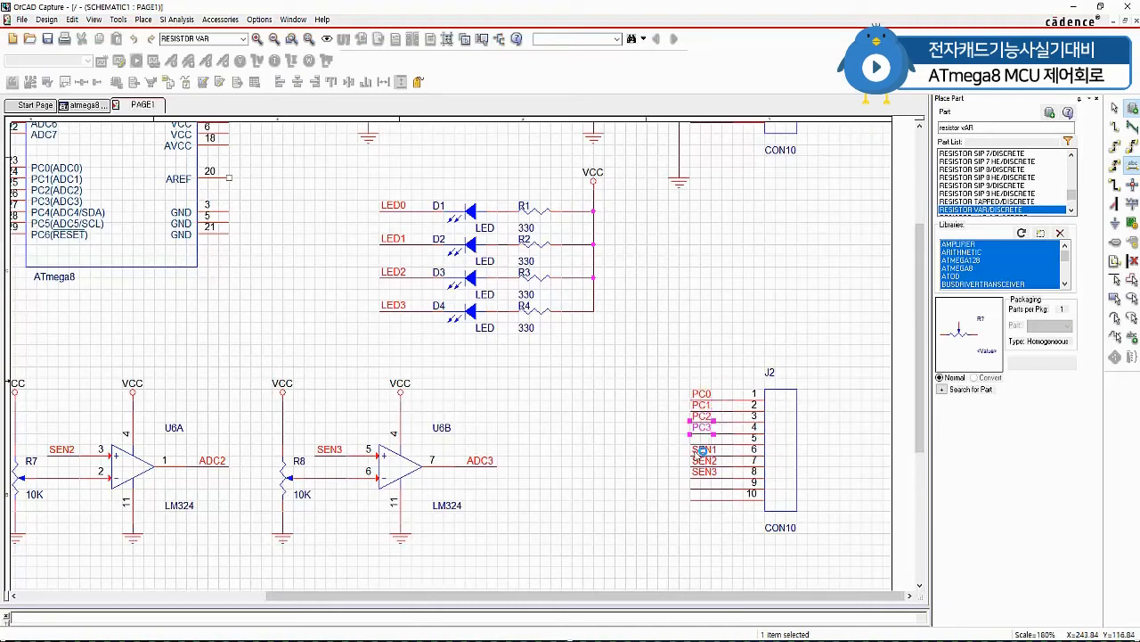
{"action": "key", "text": "Escape"}
{"action": "left_click", "coordinate": [549, 411]}
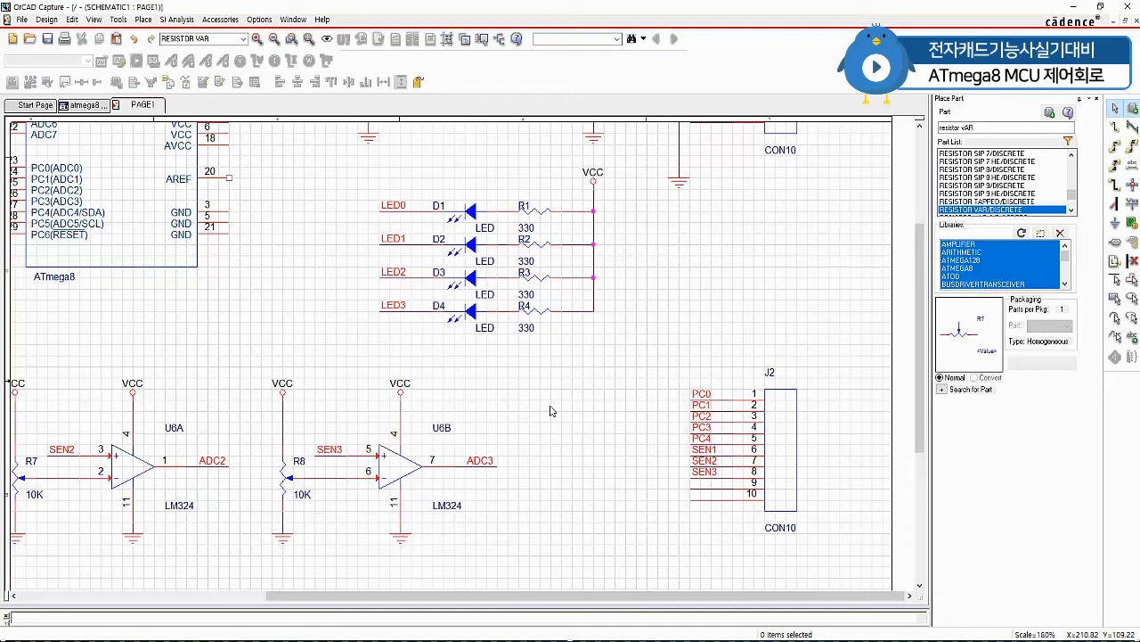
Draw short open-ended wires from ATmega8 pins 32 (PD2) and 1 (PD3).
{"action": "scroll", "coordinate": [549, 411], "scroll_direction": "left", "scroll_amount": 5, "text": "shift"}
{"action": "scroll", "coordinate": [469, 297], "scroll_direction": "up", "scroll_amount": 5}
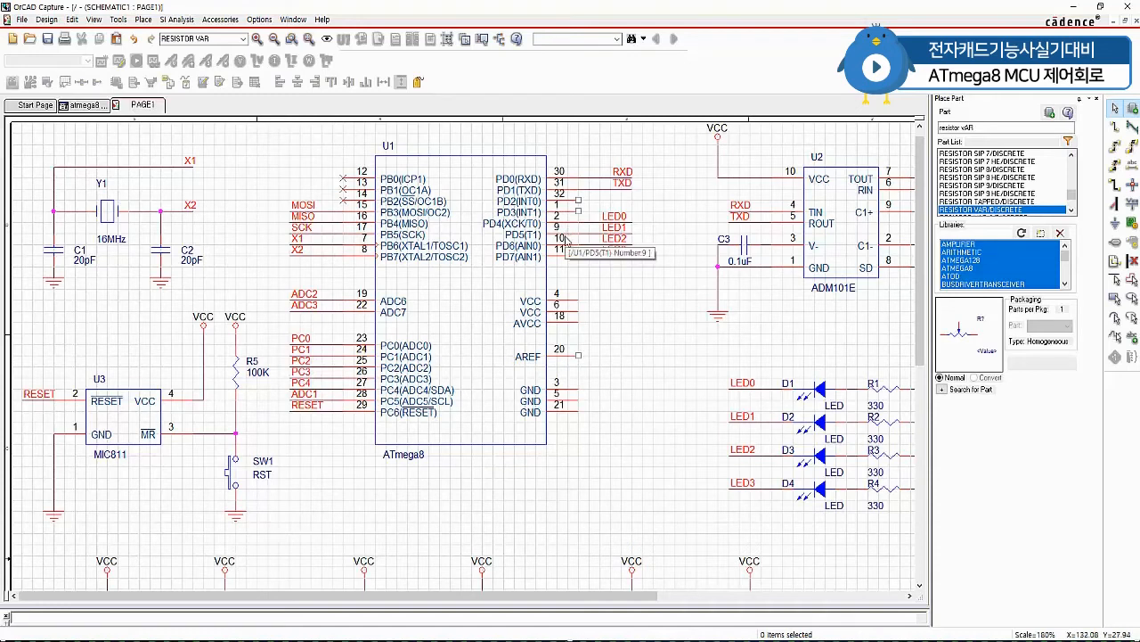
{"action": "key", "text": "w"}
{"action": "left_click", "coordinate": [580, 201]}
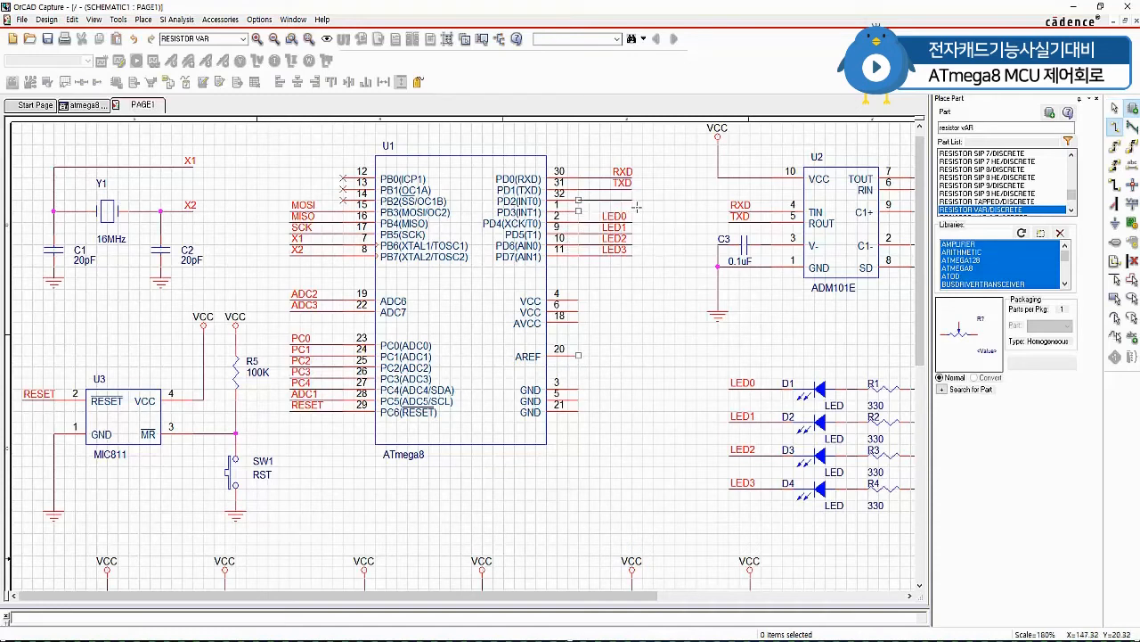
{"action": "double_click", "coordinate": [638, 208]}
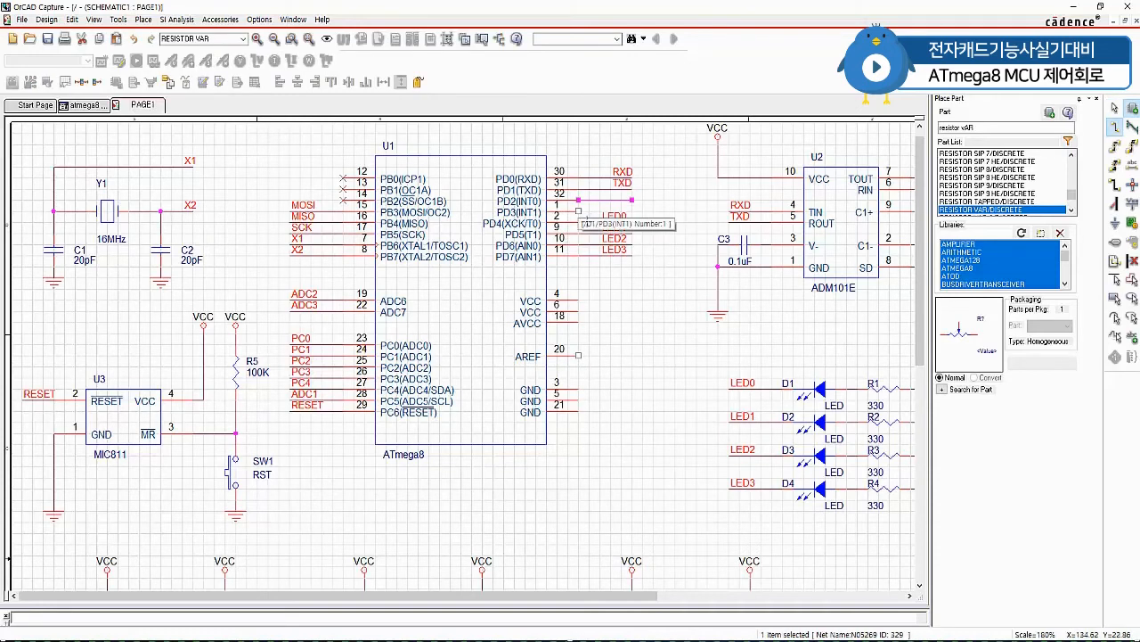
{"action": "key", "text": "Escape"}
{"action": "key", "text": "F4"}
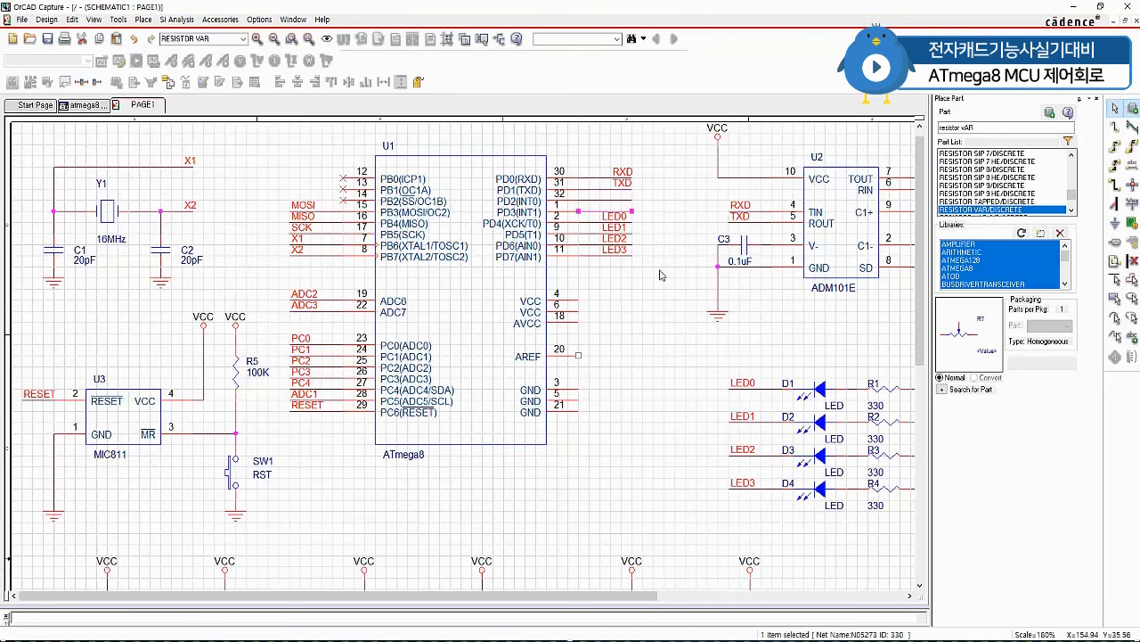
{"action": "left_click", "coordinate": [636, 265]}
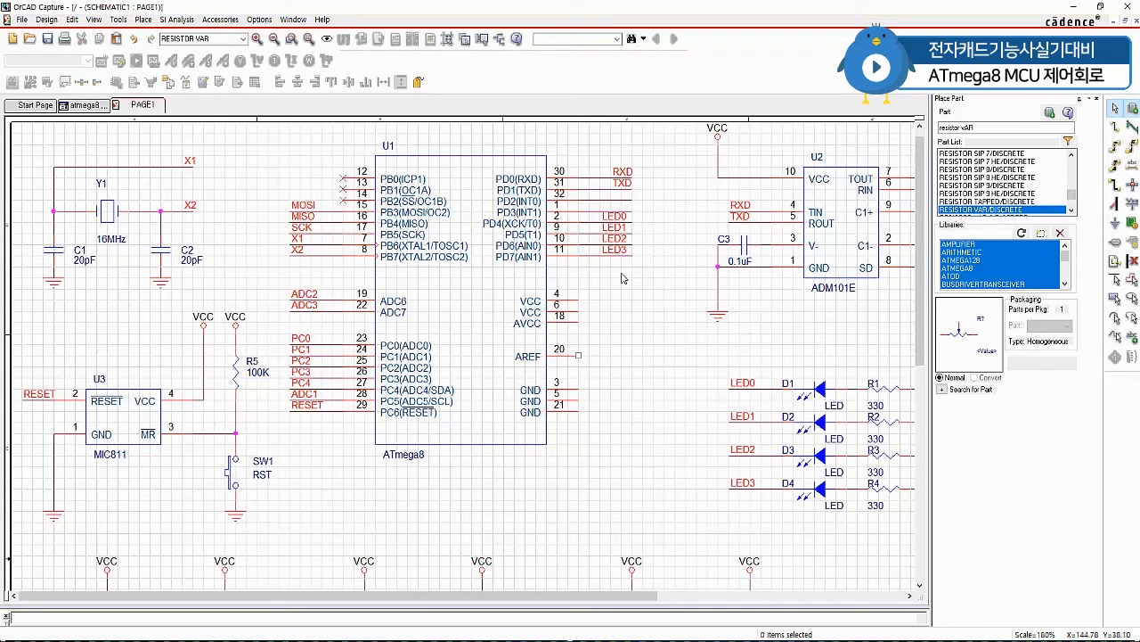
Place net aliases INT0 and INT1 on the wires of ATmega8 pins 32 and 1 respectively.
{"action": "type", "text": "n"}
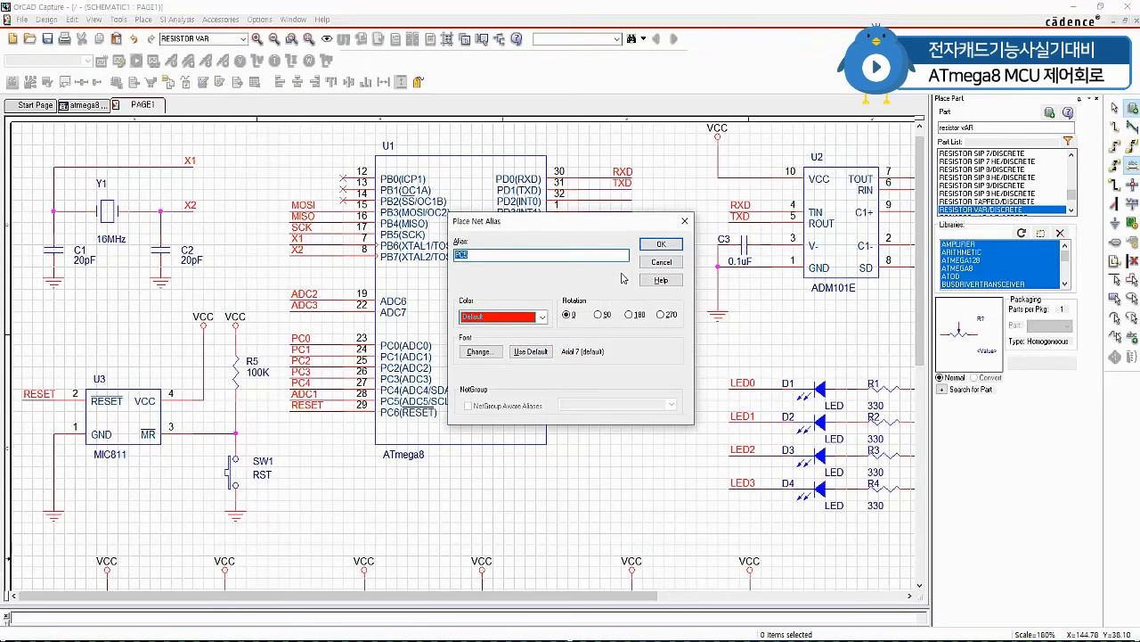
{"action": "type", "text": "INT0"}
{"action": "left_click", "coordinate": [661, 243]}
{"action": "left_click", "coordinate": [613, 201]}
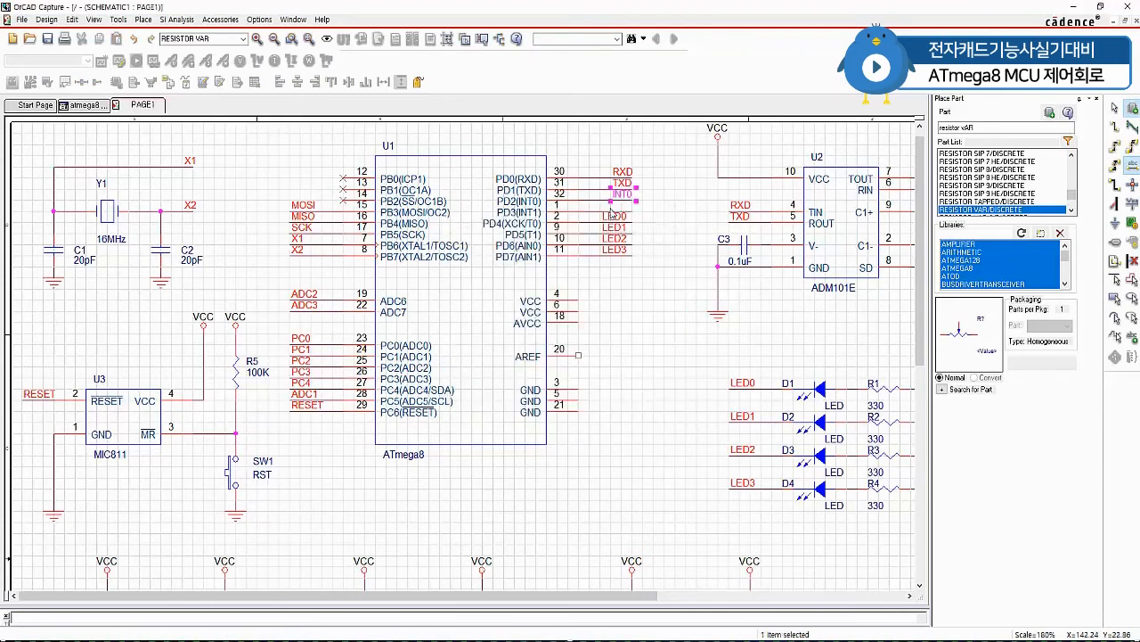
{"action": "left_click", "coordinate": [613, 212]}
{"action": "key", "text": "Escape"}
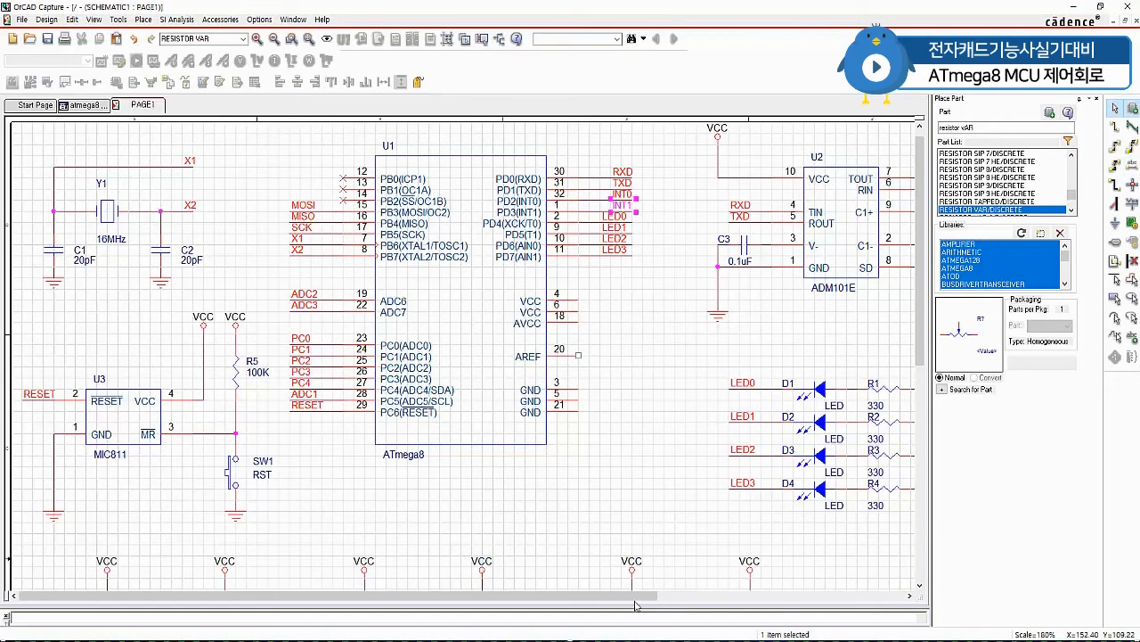
Place net aliases INT0 and INT1 on the wires of connector J2 pins 9 and 10 respectively.
{"action": "left_click_drag", "start_coordinate": [636, 595], "coordinate": [878, 595]}
{"action": "scroll", "coordinate": [826, 459], "scroll_direction": "down", "scroll_amount": 1}
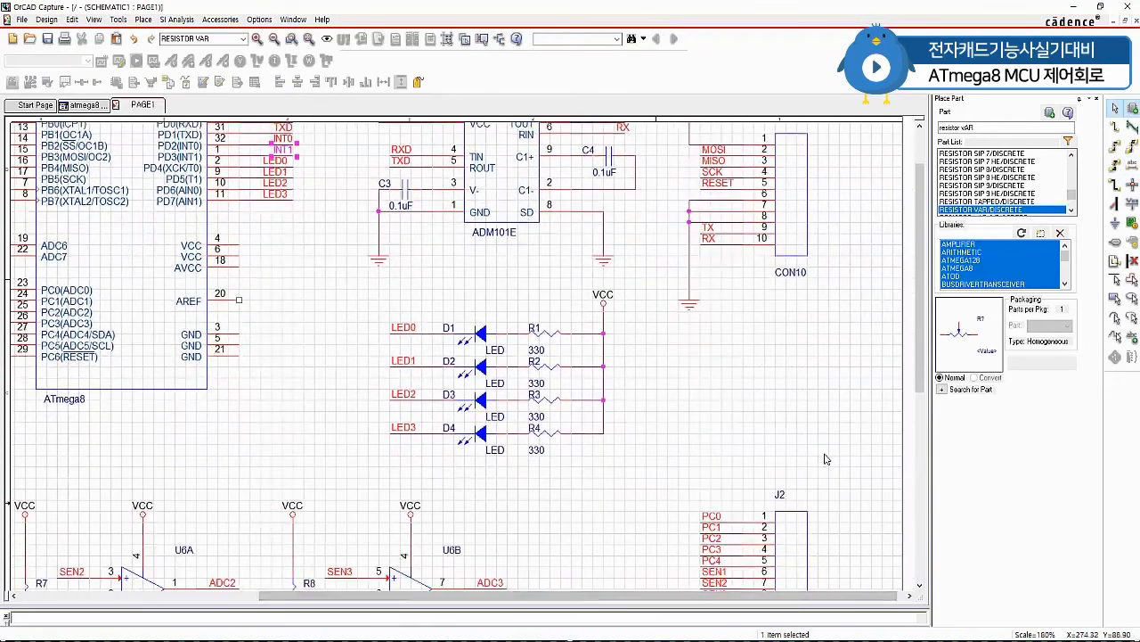
{"action": "scroll", "coordinate": [825, 458], "scroll_direction": "down", "scroll_amount": 2}
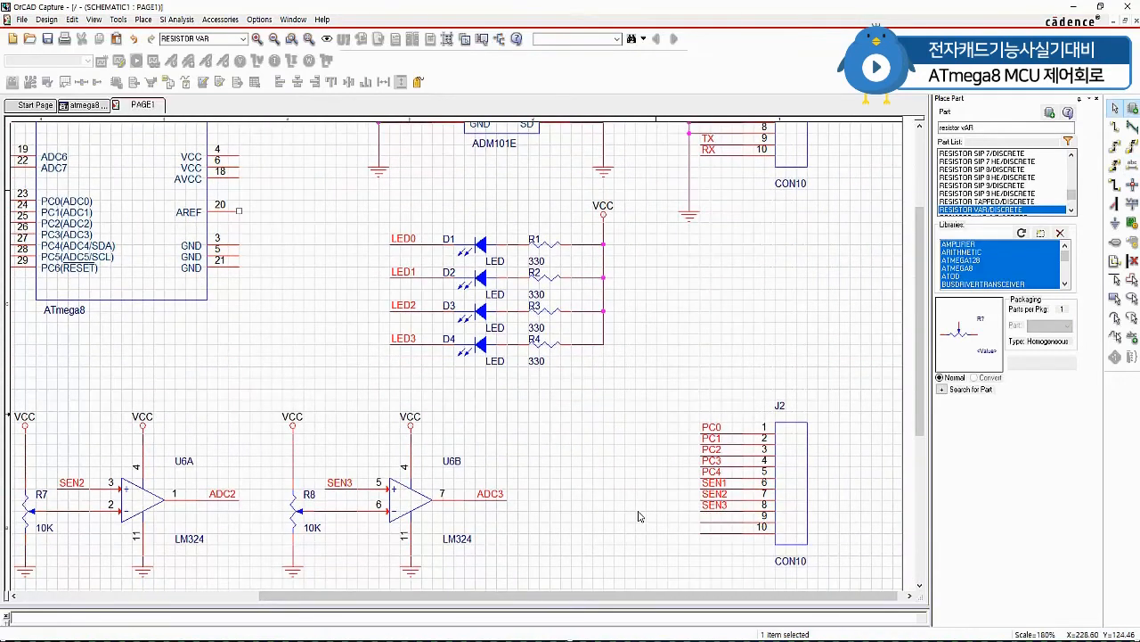
{"action": "key", "text": "n"}
{"action": "left_click", "coordinate": [488, 258]}
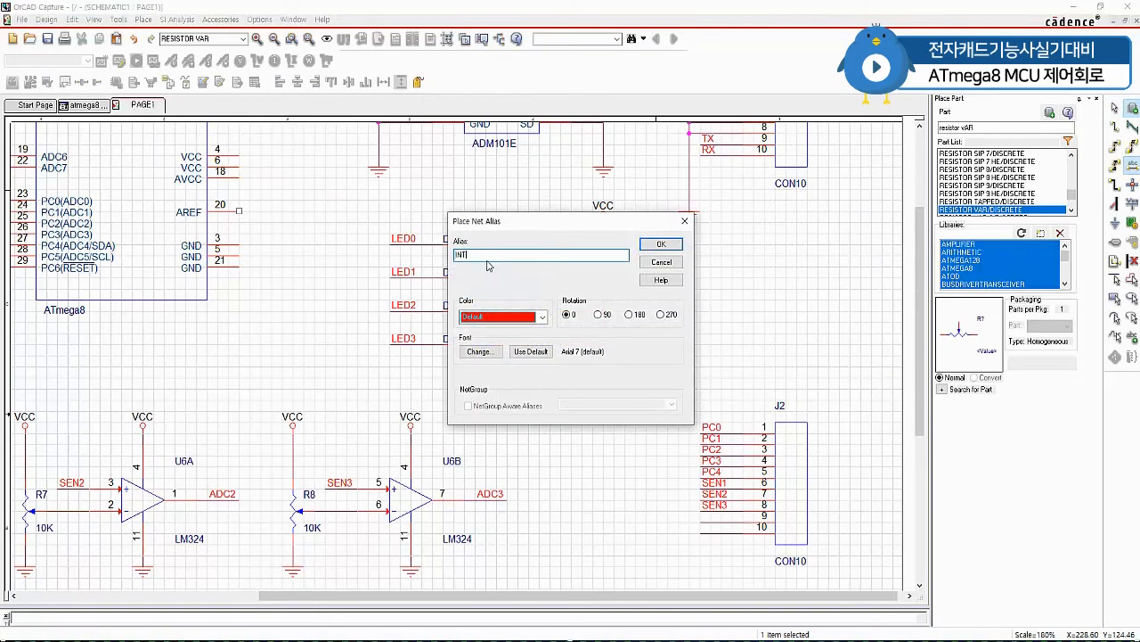
{"action": "key", "text": "Return"}
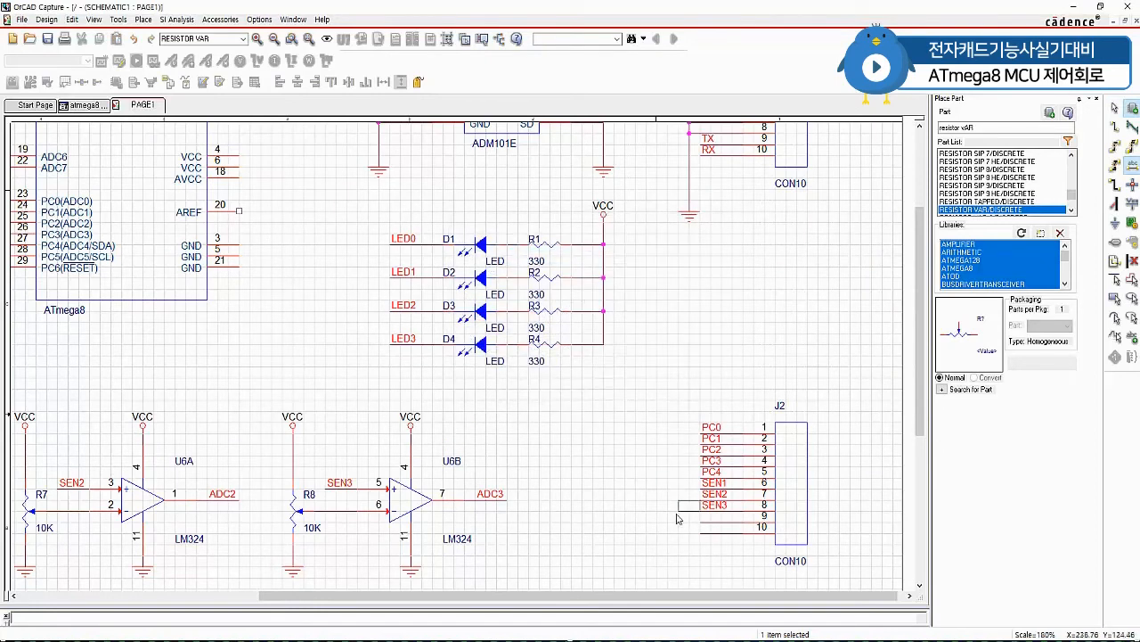
{"action": "left_click", "coordinate": [704, 532]}
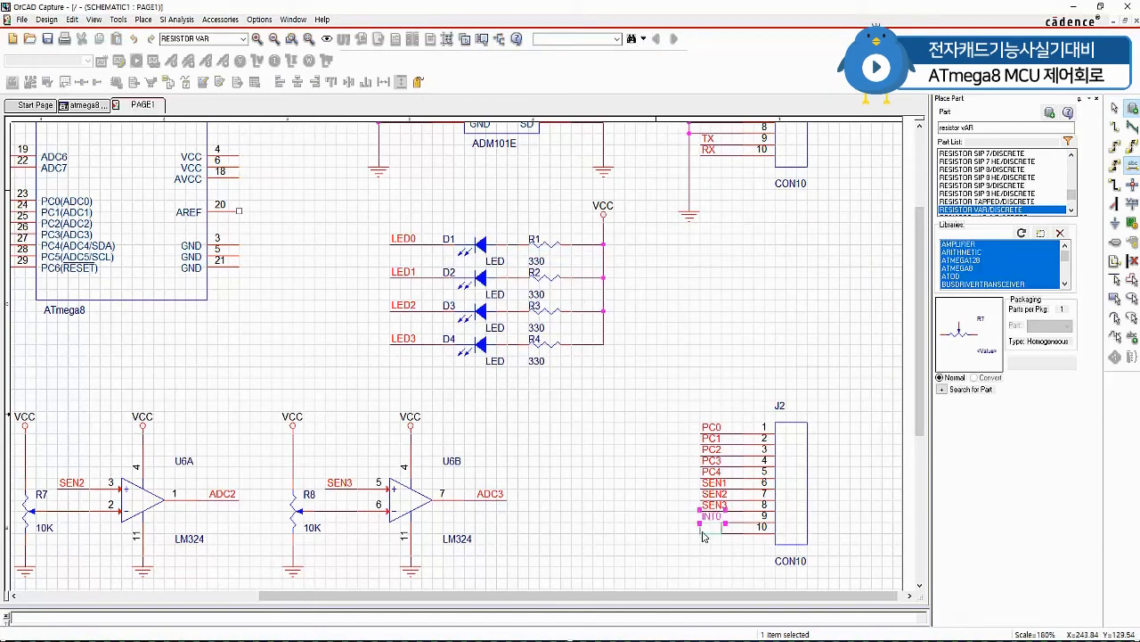
{"action": "left_click", "coordinate": [704, 535]}
{"action": "key", "text": "Escape"}
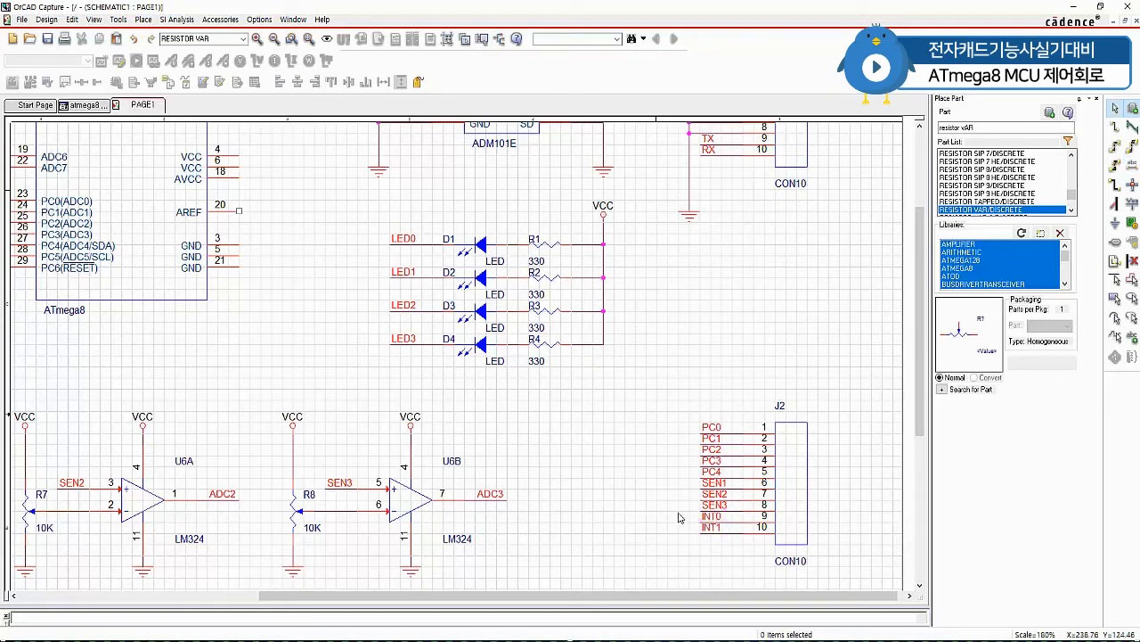
Copy the VCC symbol and its wire above U2 beside the ATmega8's VCC pins, clear of the LED3 wire.
{"action": "scroll", "coordinate": [766, 481], "scroll_direction": "up", "scroll_amount": 1}
{"action": "scroll", "coordinate": [830, 477], "scroll_direction": "down", "scroll_amount": 1}
{"action": "left_click_drag", "start_coordinate": [557, 596], "coordinate": [316, 604]}
{"action": "scroll", "coordinate": [598, 359], "scroll_direction": "up", "scroll_amount": 3}
{"action": "scroll", "coordinate": [599, 359], "scroll_direction": "up", "scroll_amount": 1}
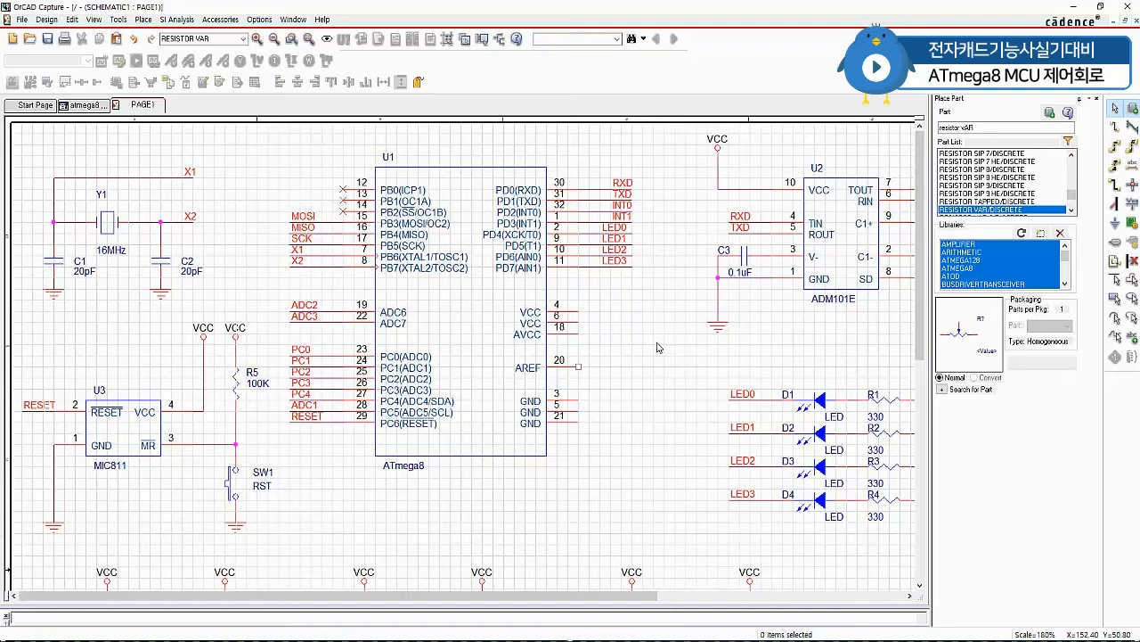
{"action": "left_click_drag", "start_coordinate": [697, 131], "coordinate": [745, 172]}
{"action": "key", "text": "ctrl+c"}
{"action": "key", "text": "ctrl+v"}
{"action": "left_click", "coordinate": [606, 256]}
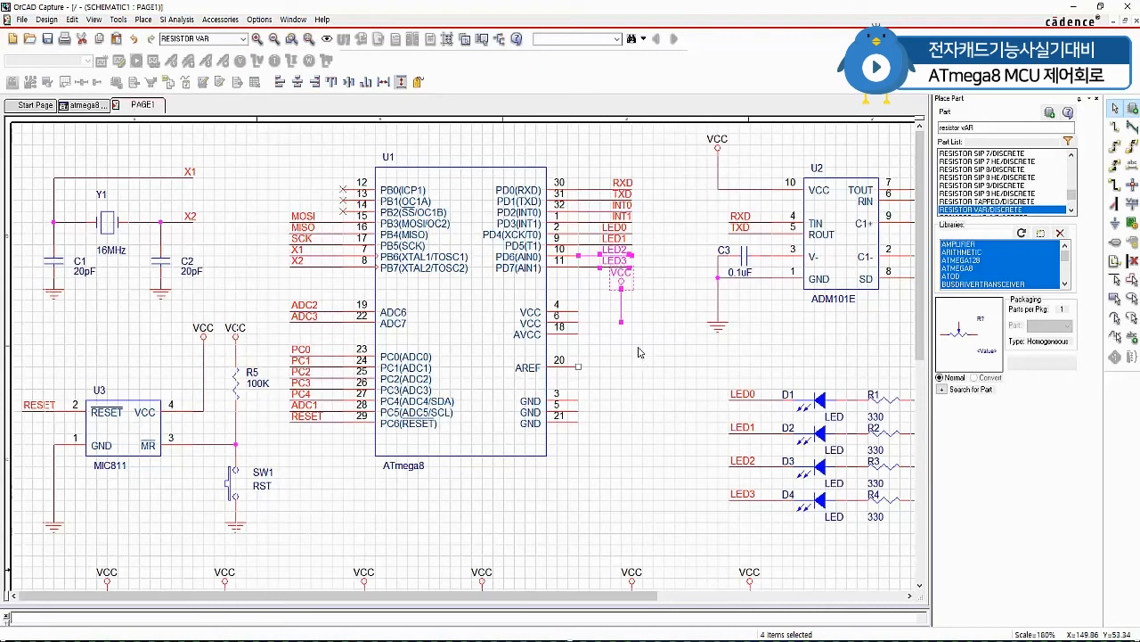
{"action": "left_click", "coordinate": [638, 350]}
{"action": "left_click_drag", "start_coordinate": [622, 283], "coordinate": [623, 294]}
{"action": "left_click", "coordinate": [646, 348]}
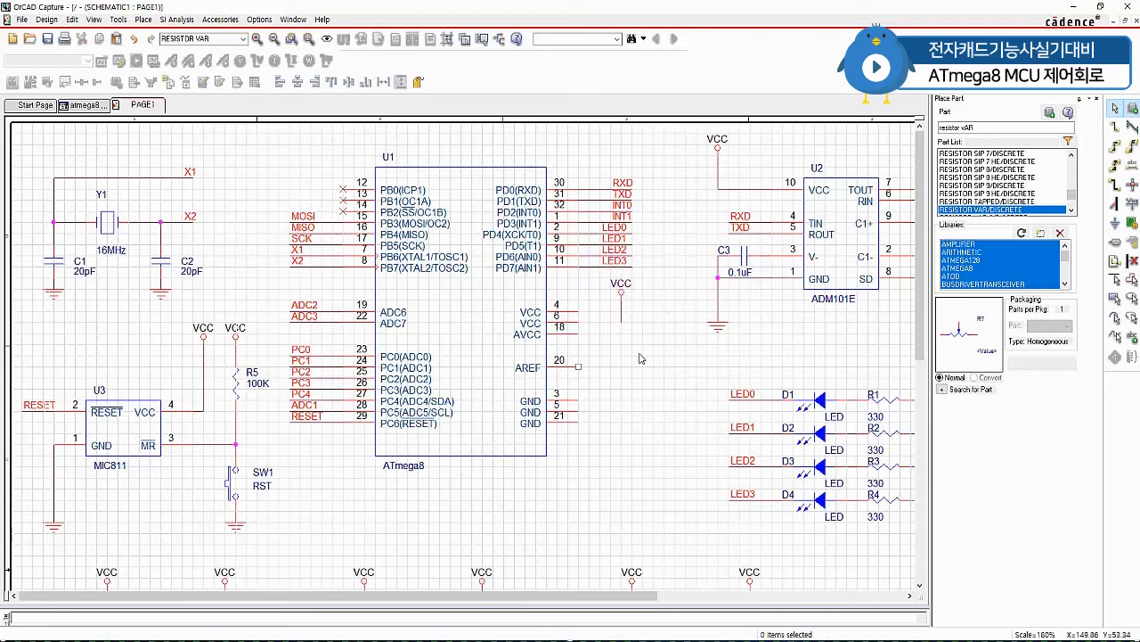
Wire the ATmega8's VCC pins 4 and 6 and AVCC pin 18 to the VCC symbol beside them.
{"action": "key", "text": "w"}
{"action": "left_click", "coordinate": [623, 333]}
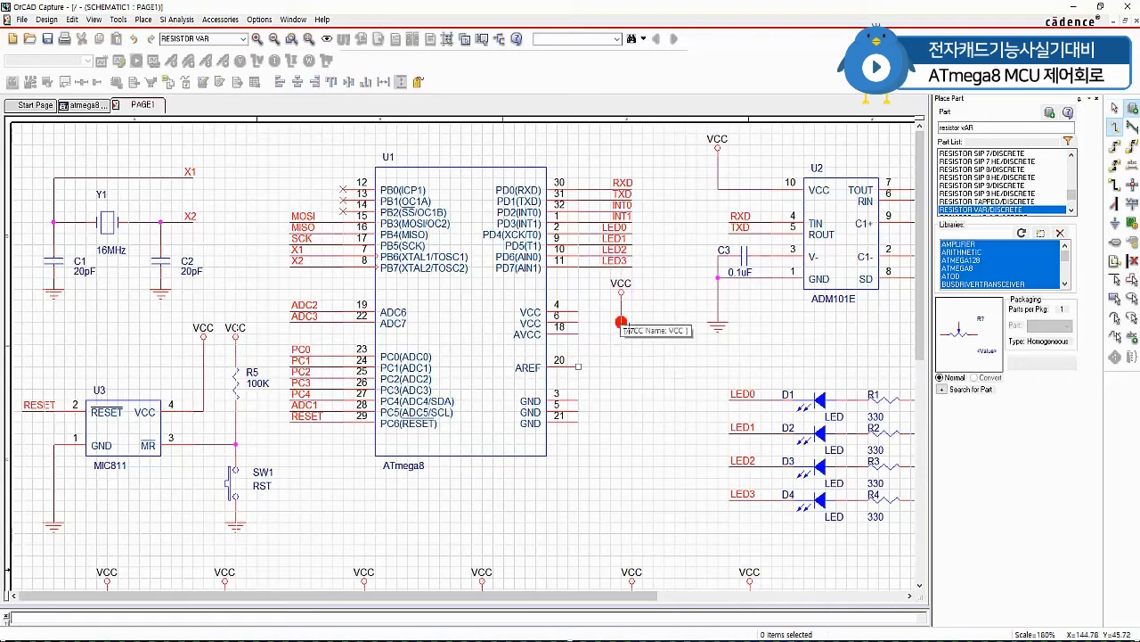
{"action": "left_click", "coordinate": [578, 311]}
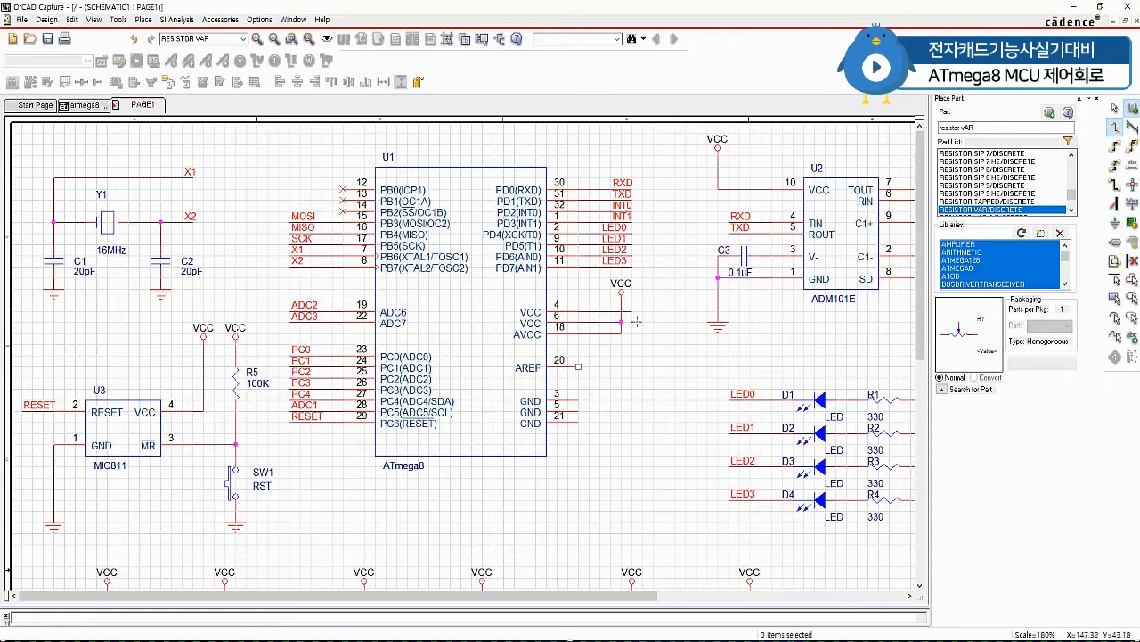
{"action": "left_click", "coordinate": [621, 311]}
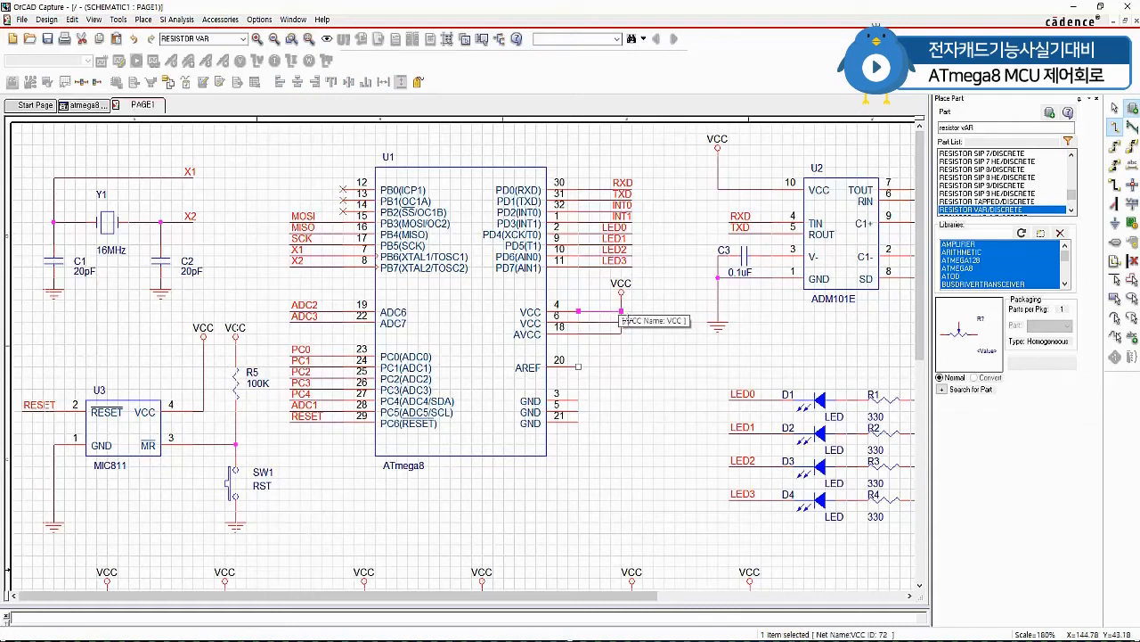
{"action": "key", "text": "Escape"}
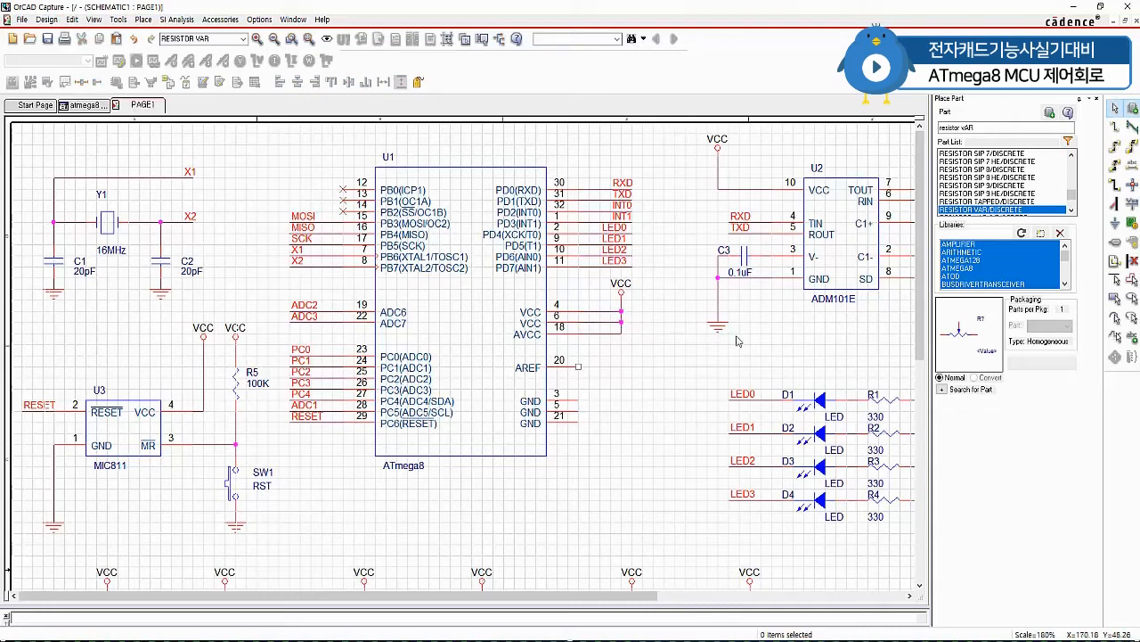
Copy the ground symbol and its wire below C3 beside the ATmega8's GND pins, in line with the VCC symbol above.
{"action": "left_click_drag", "start_coordinate": [738, 341], "coordinate": [710, 316]}
{"action": "key", "text": "ctrl+c"}
{"action": "key", "text": "ctrl+v"}
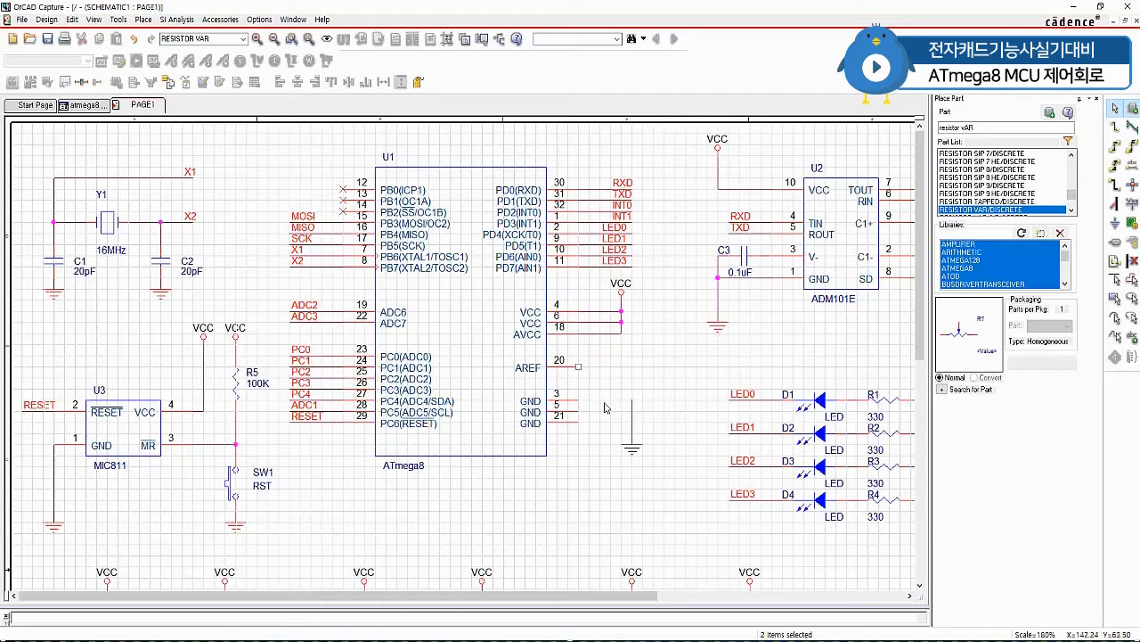
{"action": "left_click", "coordinate": [601, 401]}
{"action": "left_click", "coordinate": [668, 393]}
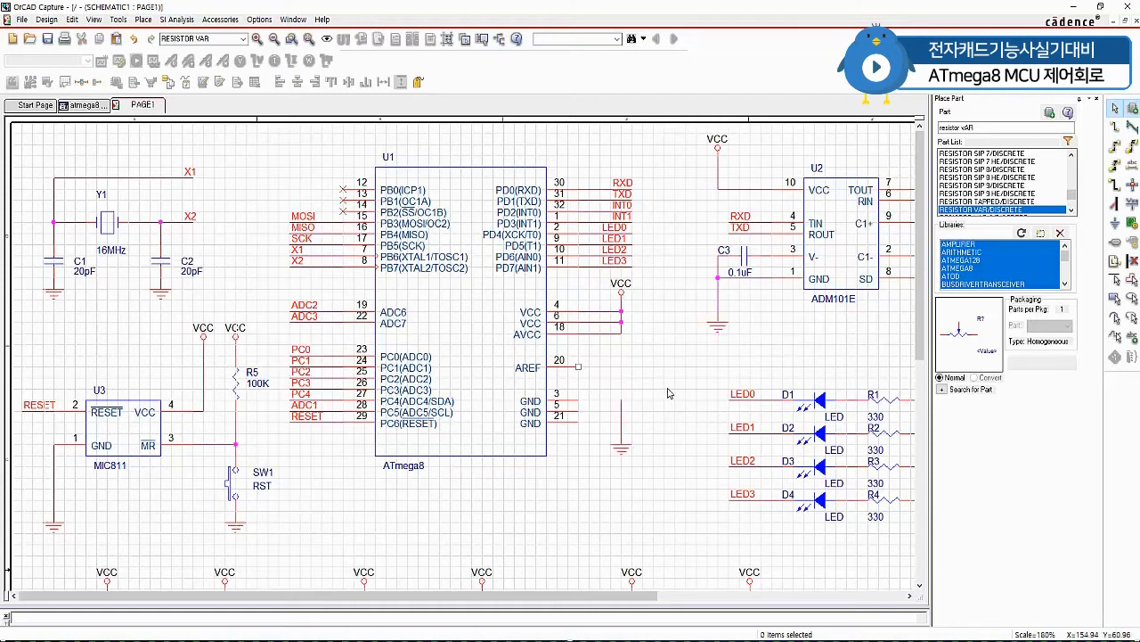
Wire the ATmega8's GND pins 3, 5 and 21 to the ground symbol's vertical wire.
{"action": "key", "text": "w"}
{"action": "left_click", "coordinate": [579, 395]}
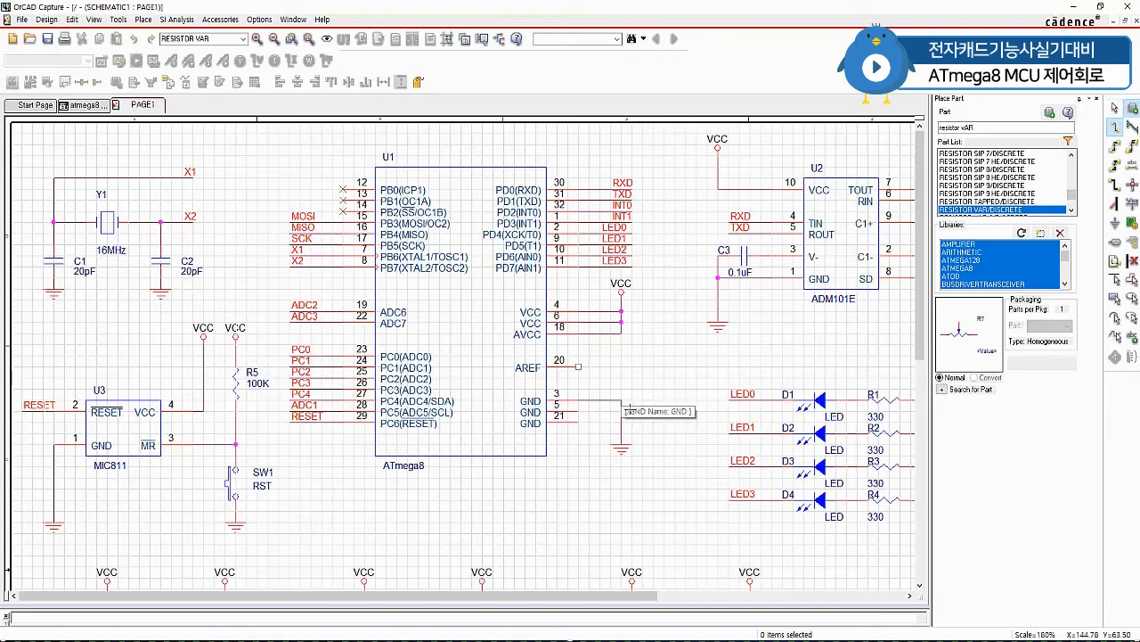
{"action": "left_click", "coordinate": [621, 411]}
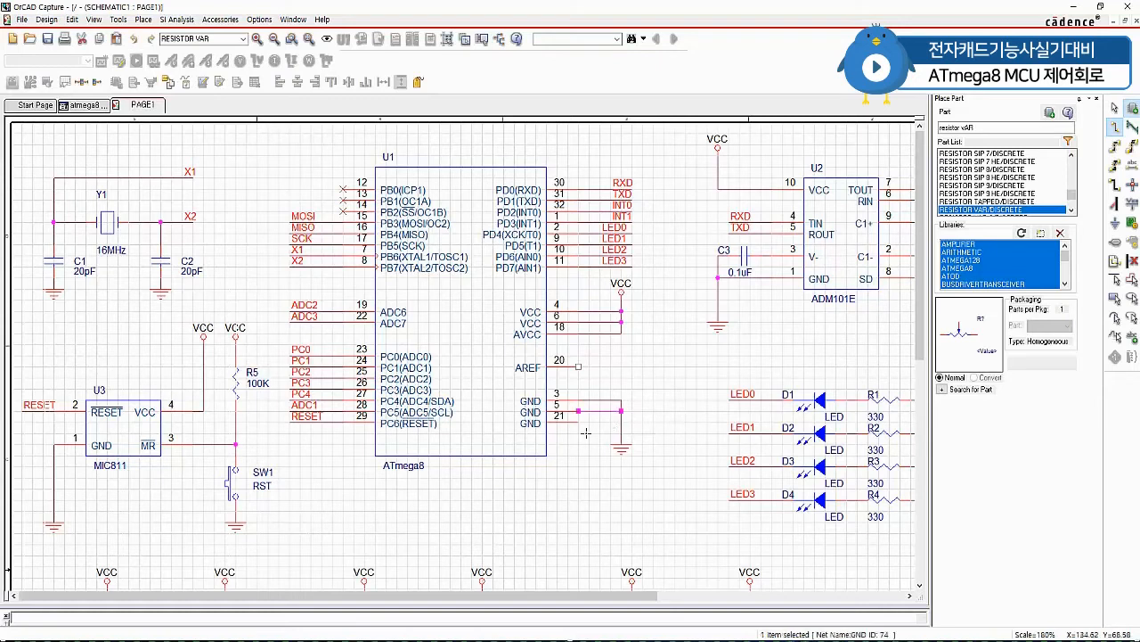
{"action": "left_click", "coordinate": [583, 426]}
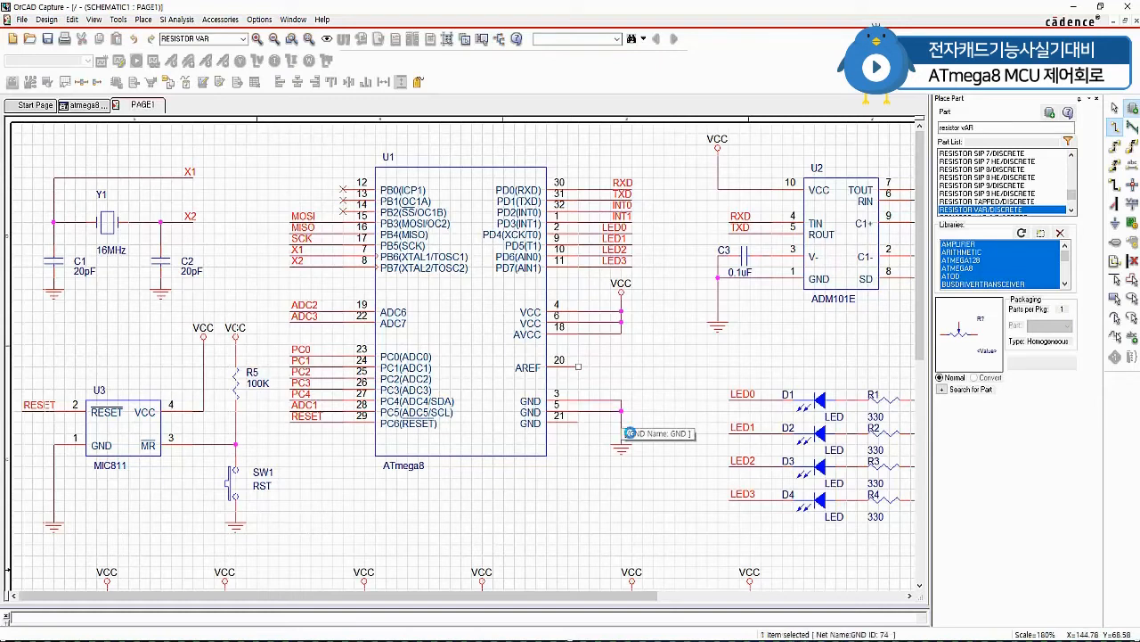
{"action": "left_click", "coordinate": [621, 422]}
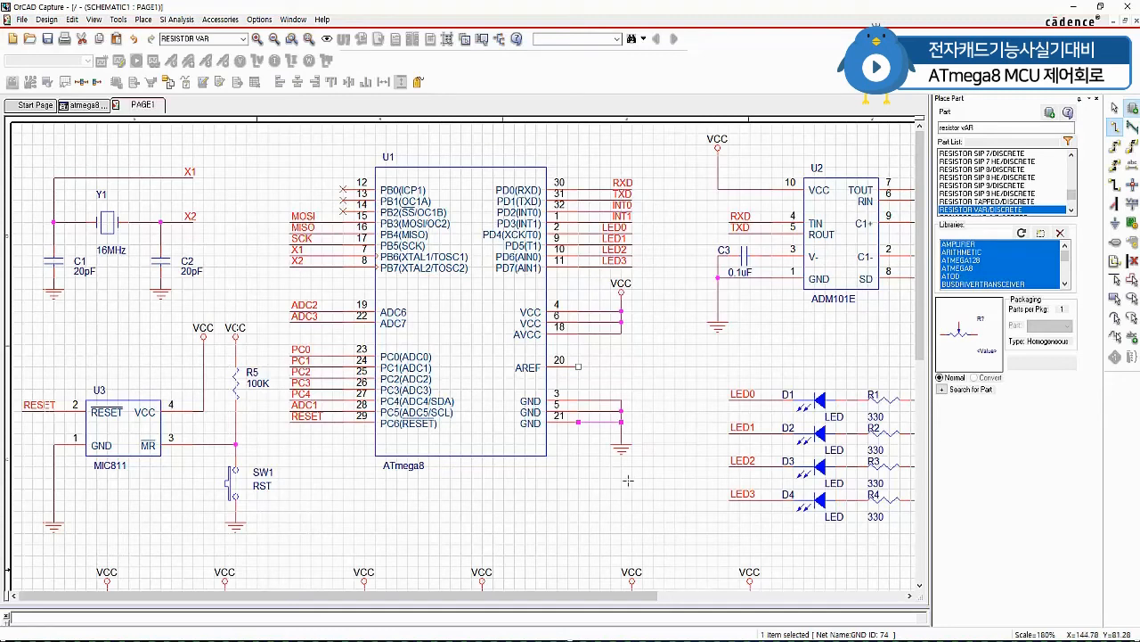
{"action": "scroll", "coordinate": [620, 467], "scroll_direction": "down", "scroll_amount": 1}
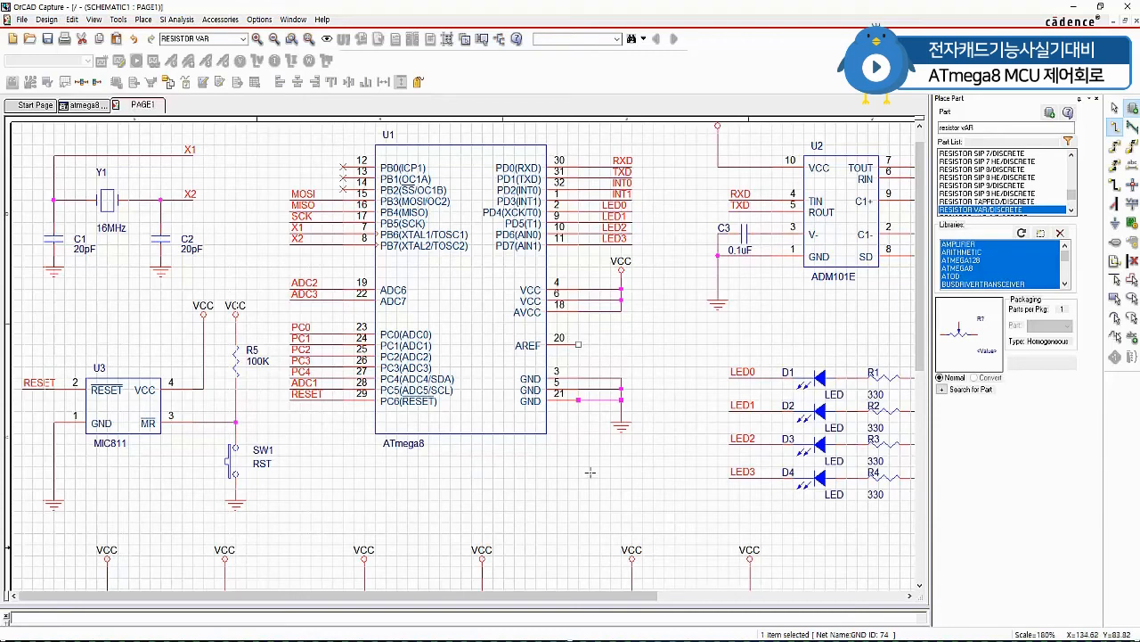
{"action": "key", "text": "Escape"}
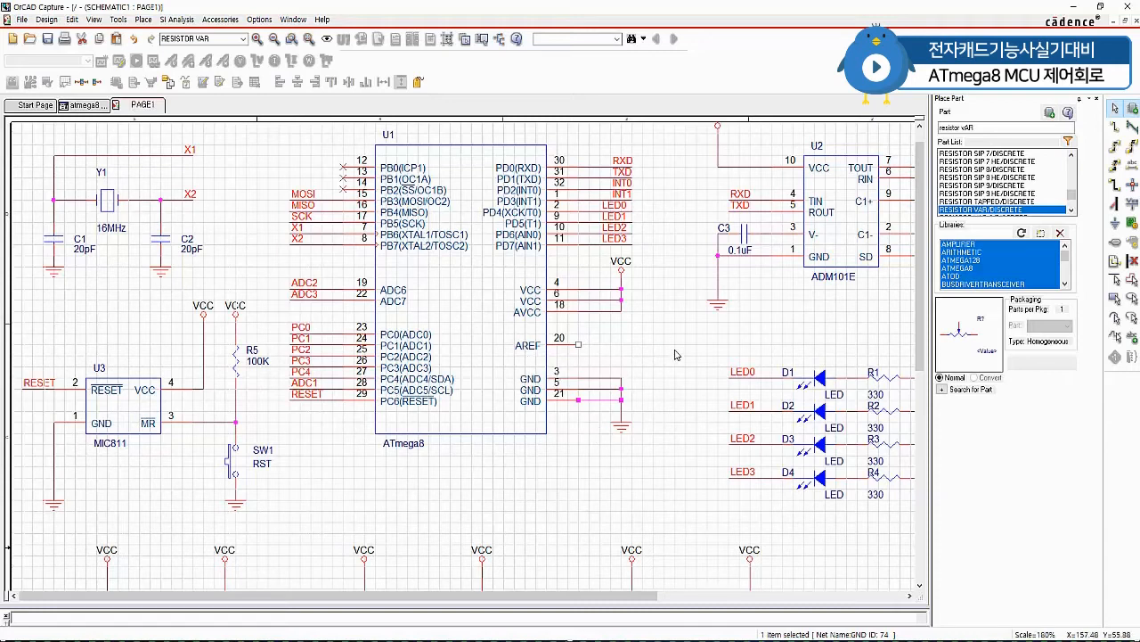
Place a no-connect mark on the ATmega8's AREF pin 20.
{"action": "key", "text": "x"}
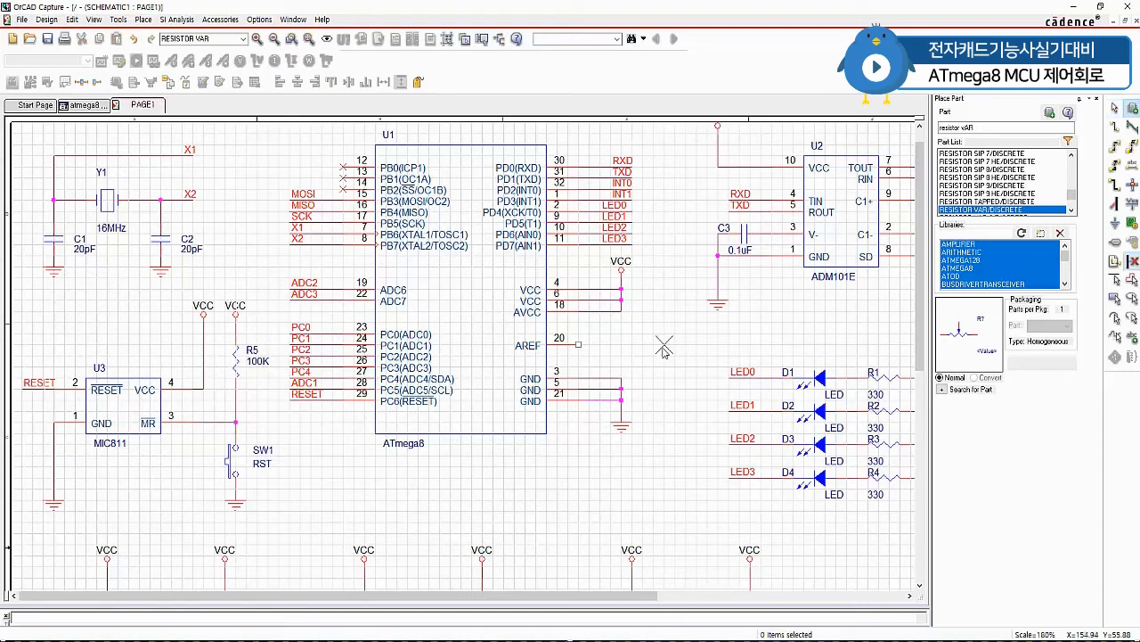
{"action": "left_click", "coordinate": [578, 344]}
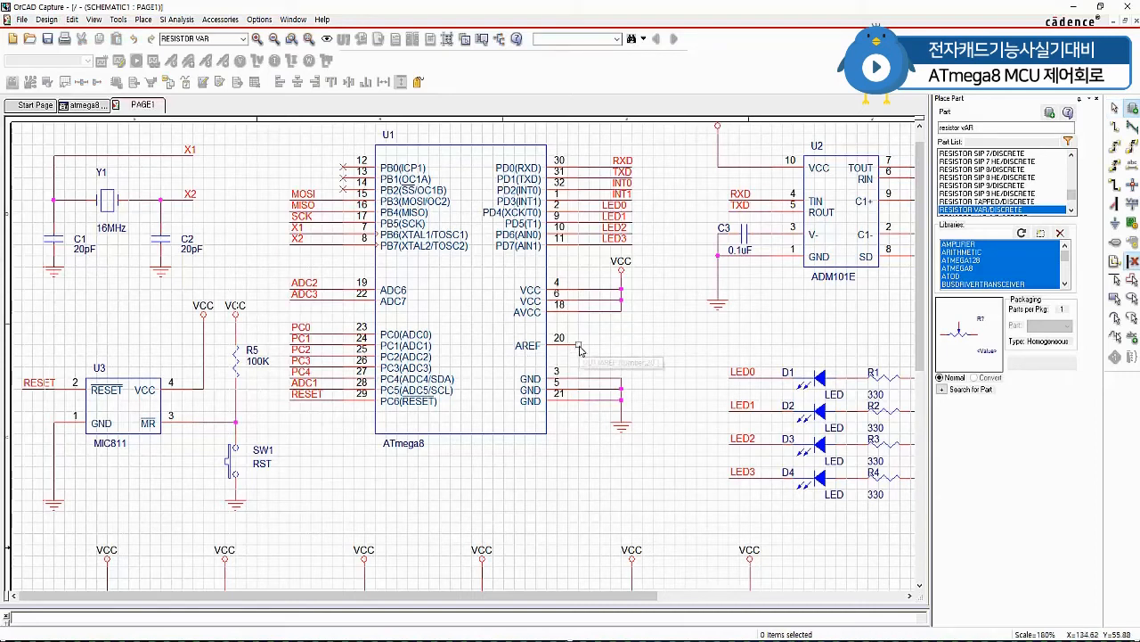
{"action": "key", "text": "Escape"}
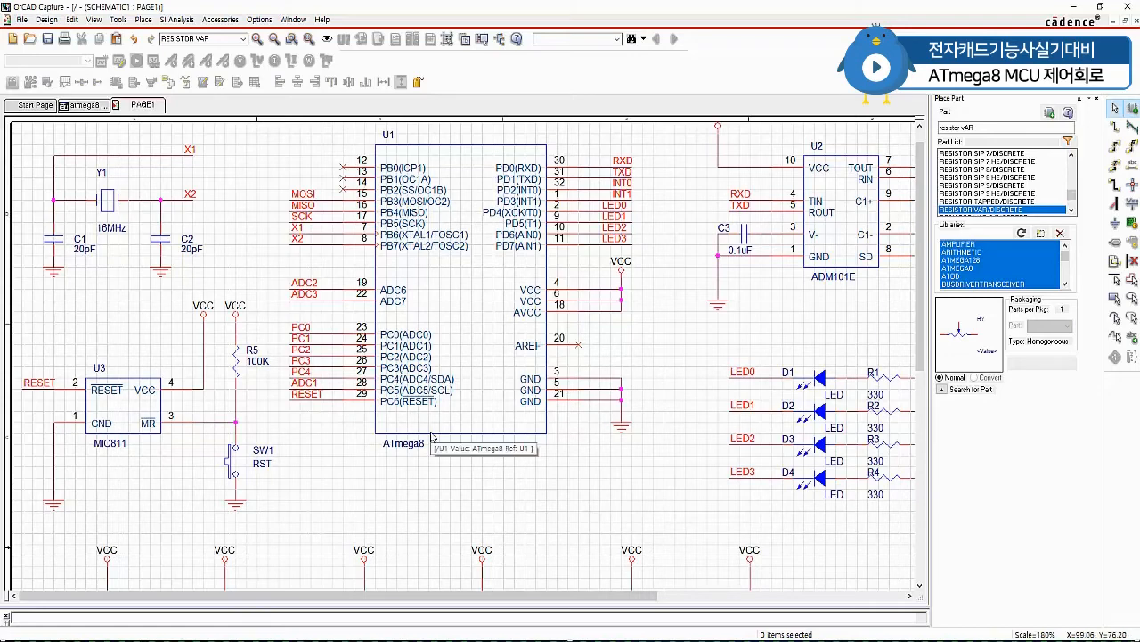
Open regulator U5 (LM7805/TO) below the comparators for part editing.
{"action": "scroll", "coordinate": [393, 270], "scroll_direction": "down", "scroll_amount": 1}
{"action": "scroll", "coordinate": [393, 270], "scroll_direction": "down", "scroll_amount": 6}
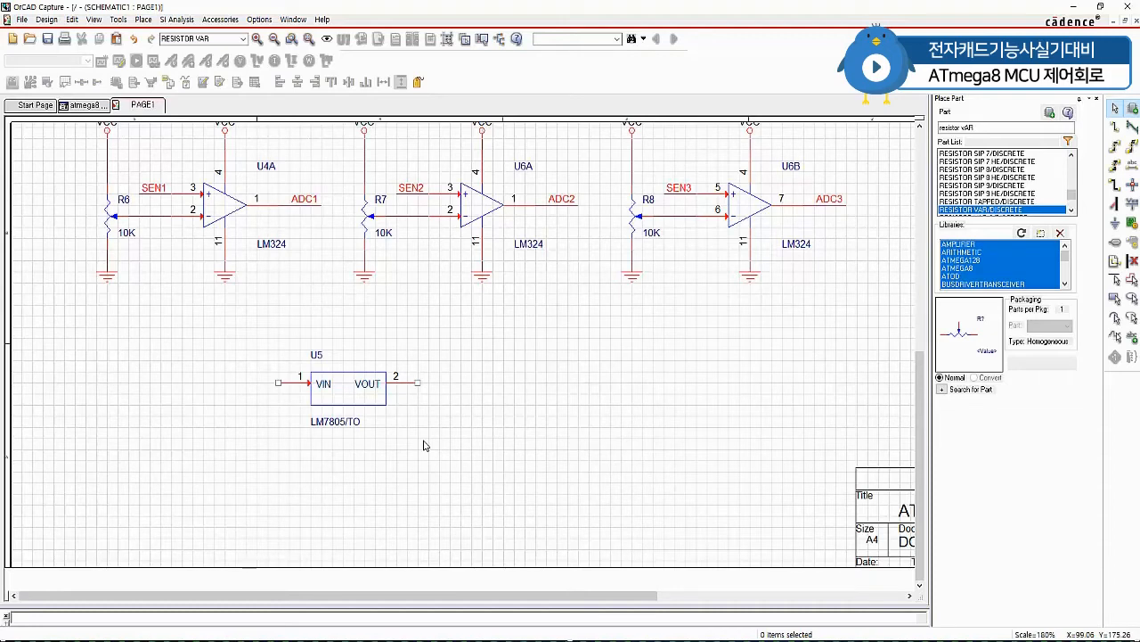
{"action": "left_click", "coordinate": [365, 403]}
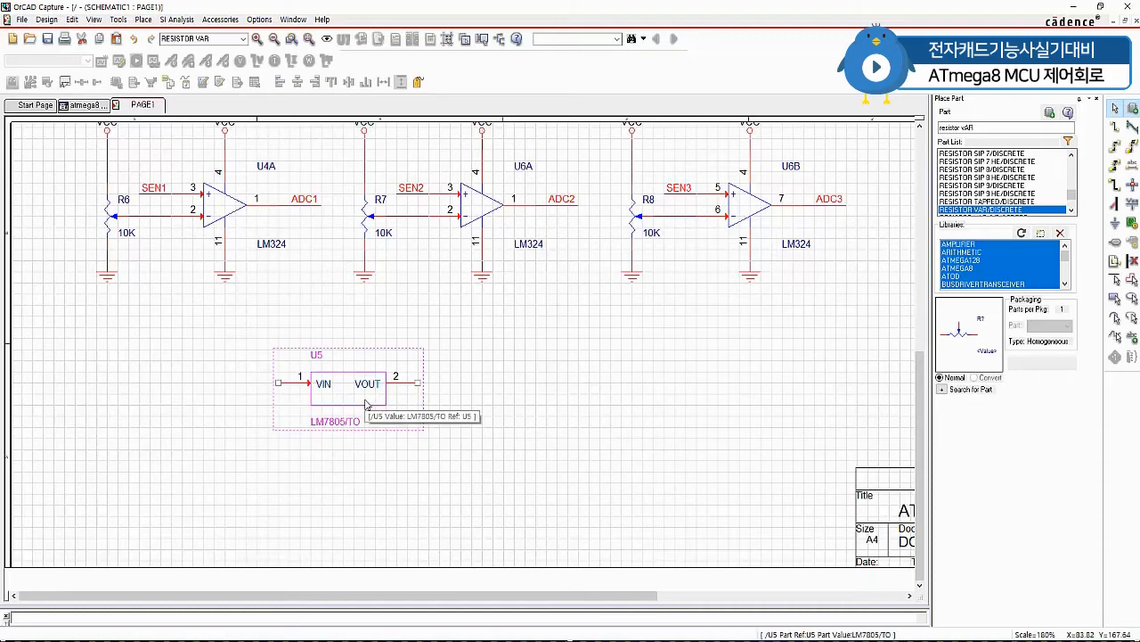
{"action": "right_click", "coordinate": [366, 403]}
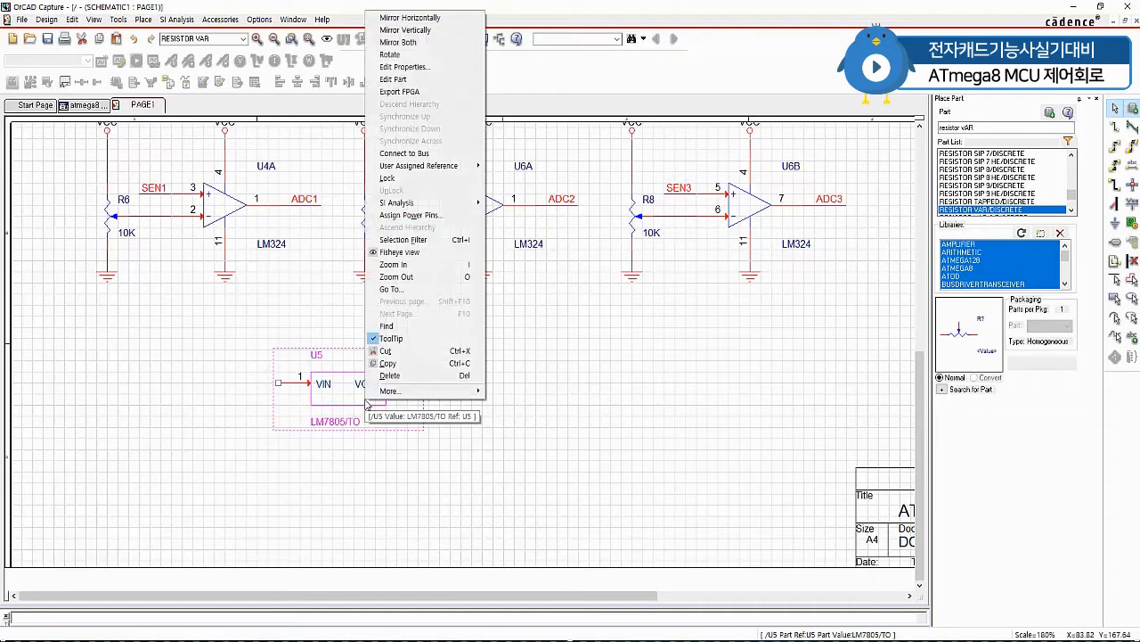
{"action": "left_click", "coordinate": [426, 81]}
Set the regulator's hidden GND pin 3 to the Line shape and make the pin visible.
{"action": "left_click", "coordinate": [356, 332]}
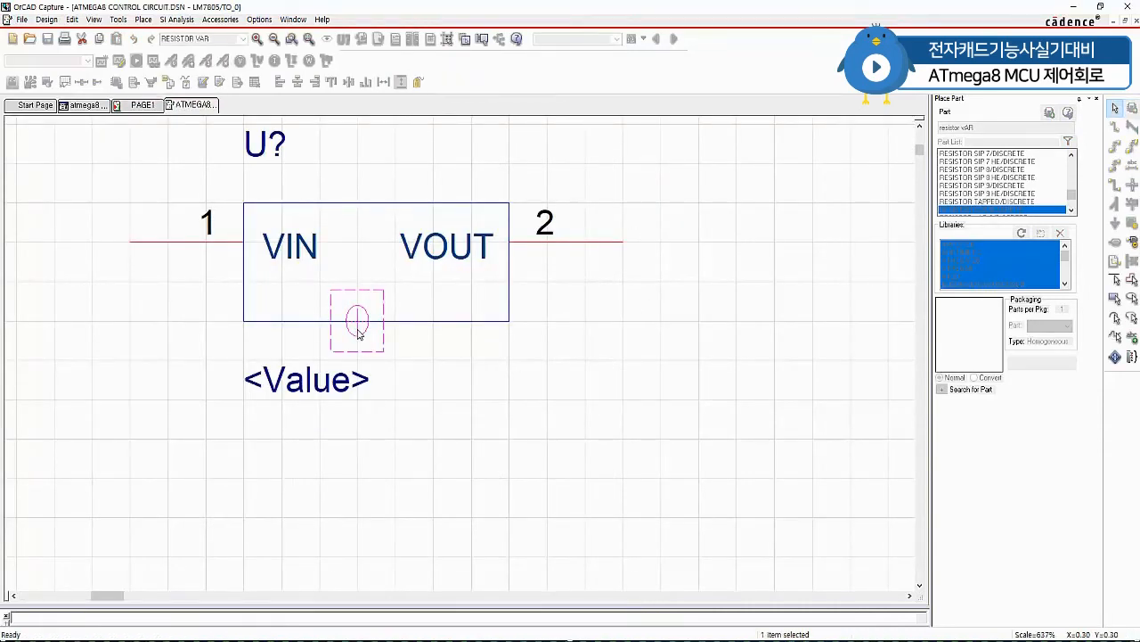
{"action": "double_click", "coordinate": [358, 332]}
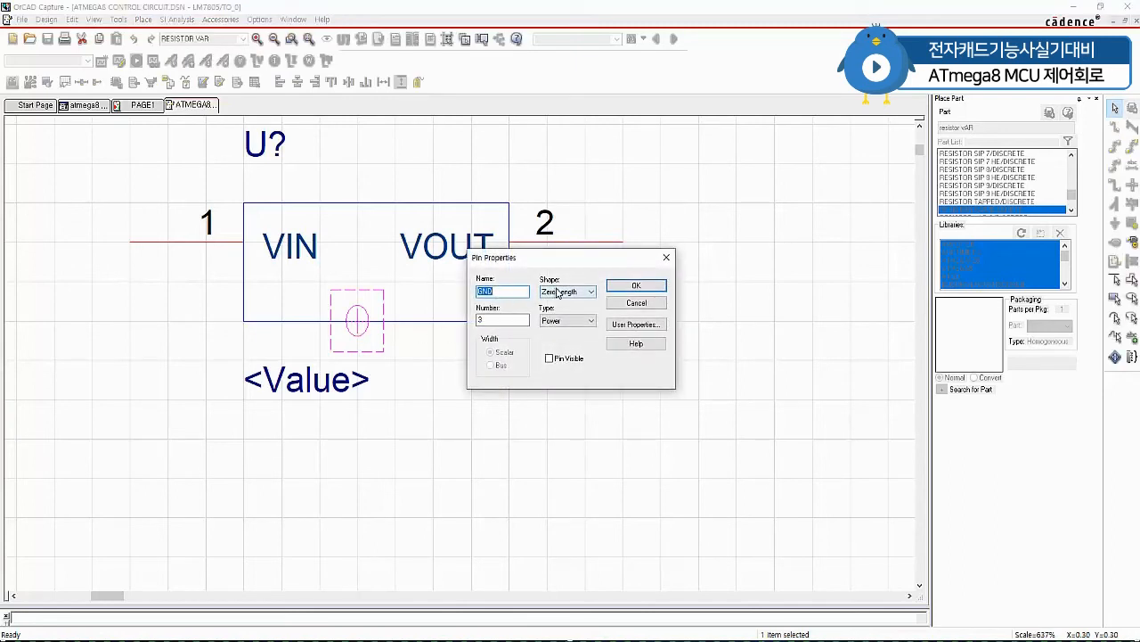
{"action": "left_click", "coordinate": [586, 293]}
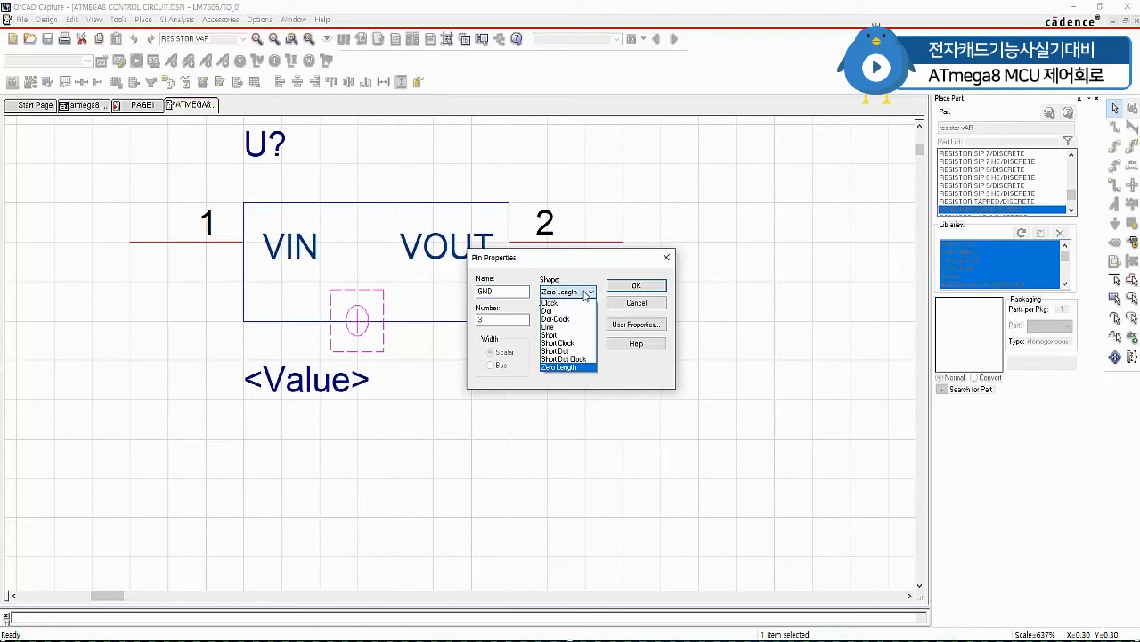
{"action": "left_click", "coordinate": [575, 326]}
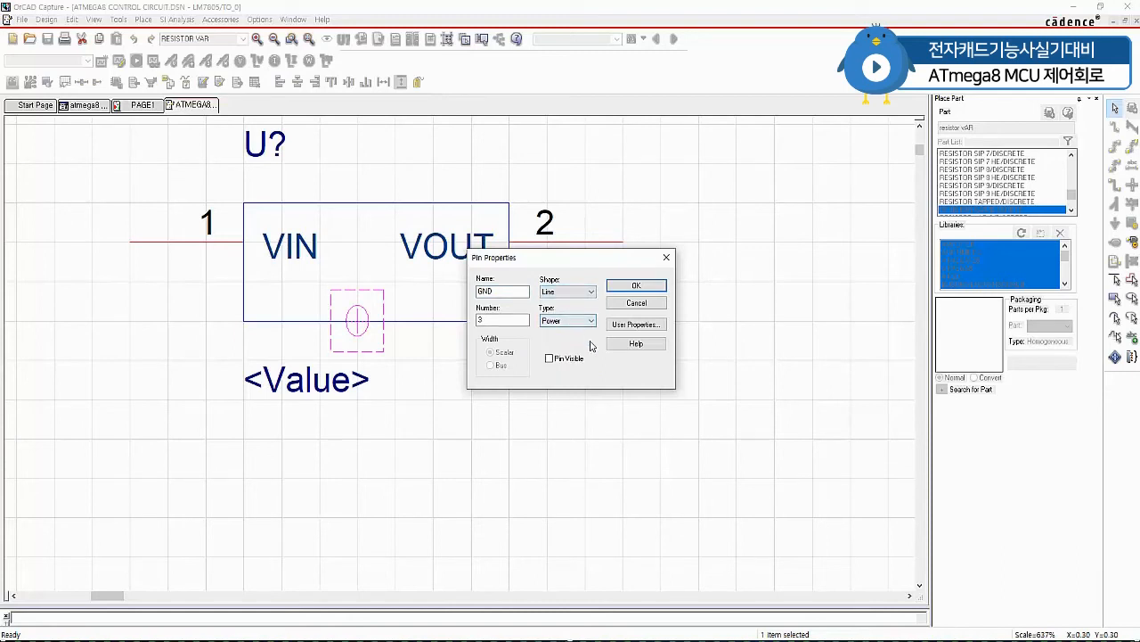
{"action": "left_click", "coordinate": [549, 359]}
{"action": "left_click", "coordinate": [638, 287]}
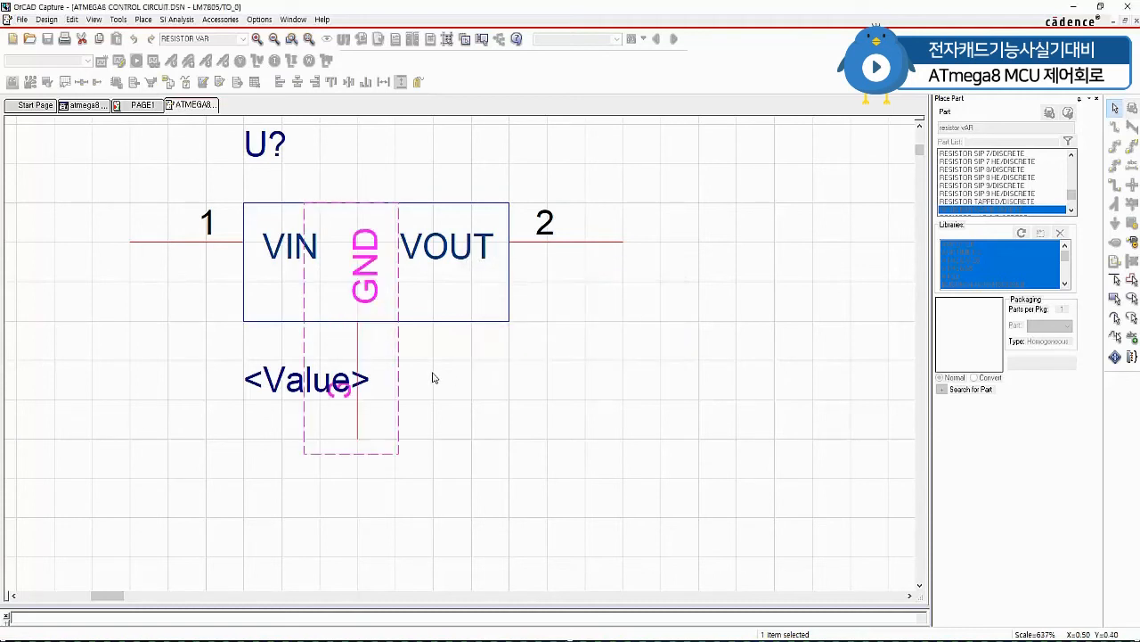
{"action": "left_click", "coordinate": [527, 371]}
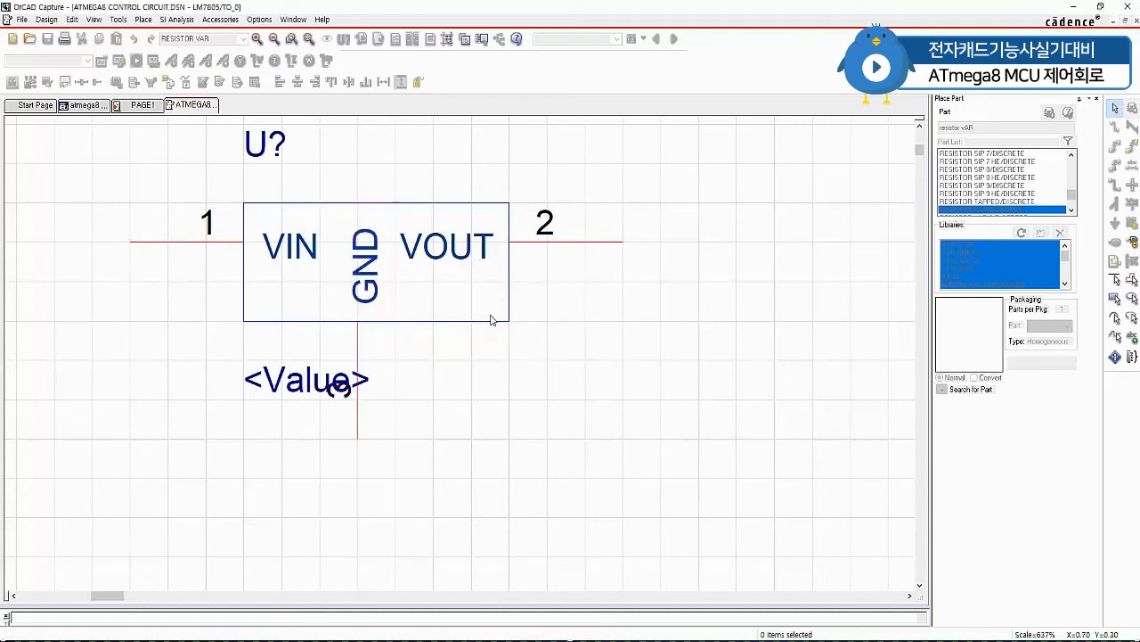
Close the part editor and update only the current LM7805 instance.
{"action": "right_click", "coordinate": [200, 106]}
{"action": "left_click", "coordinate": [220, 178]}
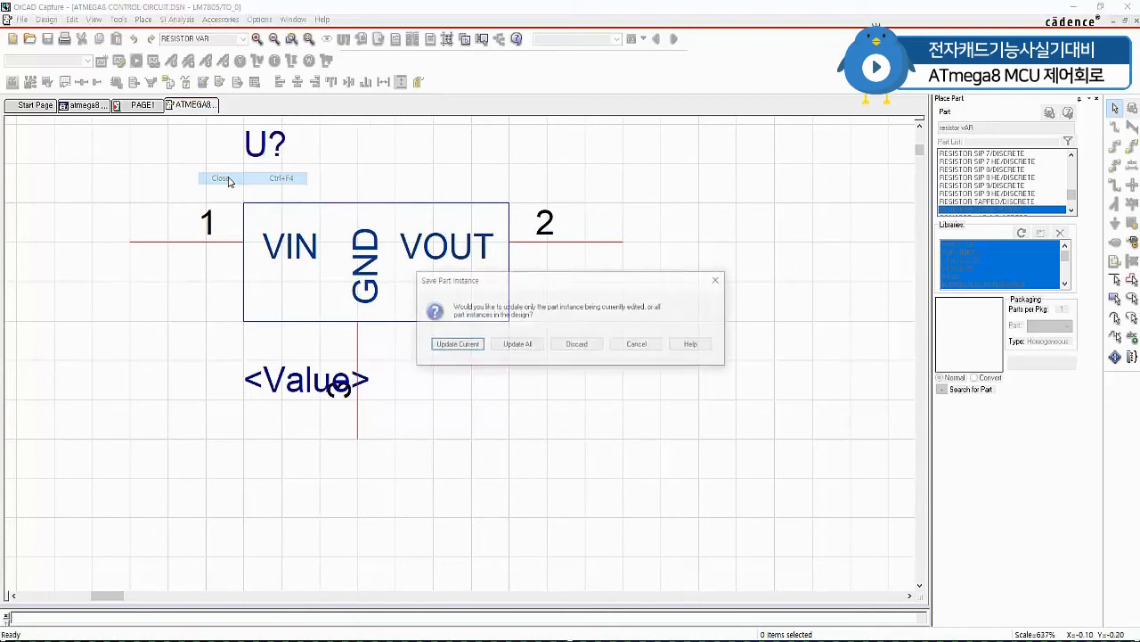
{"action": "left_click", "coordinate": [456, 347]}
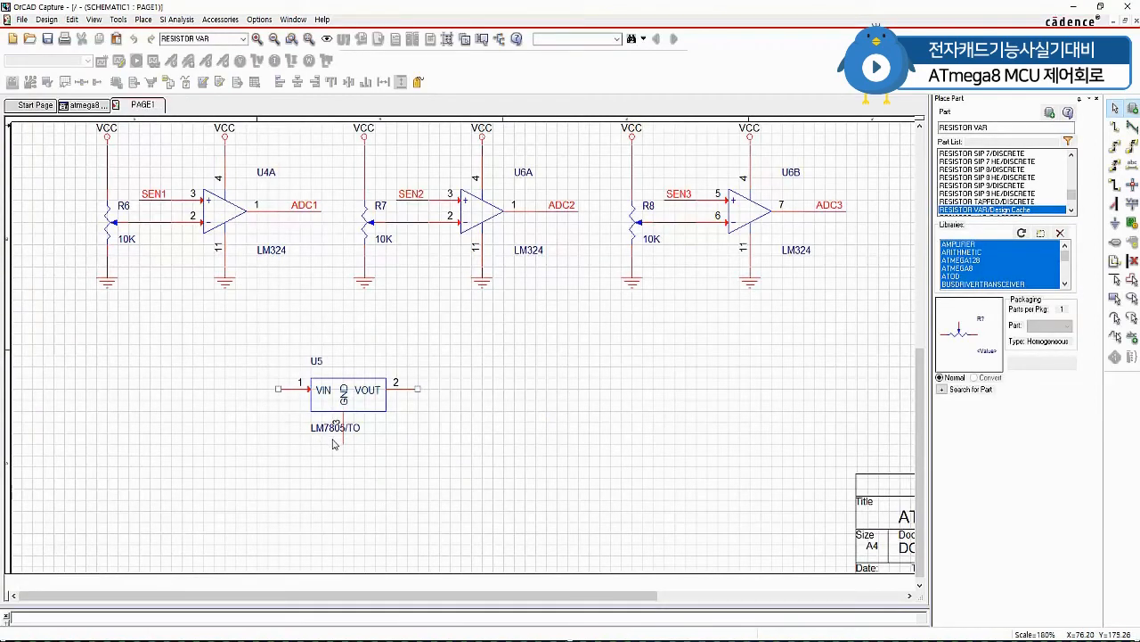
Move U5's value text clear of the GND pin, to its right, and change the value to LM7805.
{"action": "left_click_drag", "start_coordinate": [327, 430], "coordinate": [367, 429]}
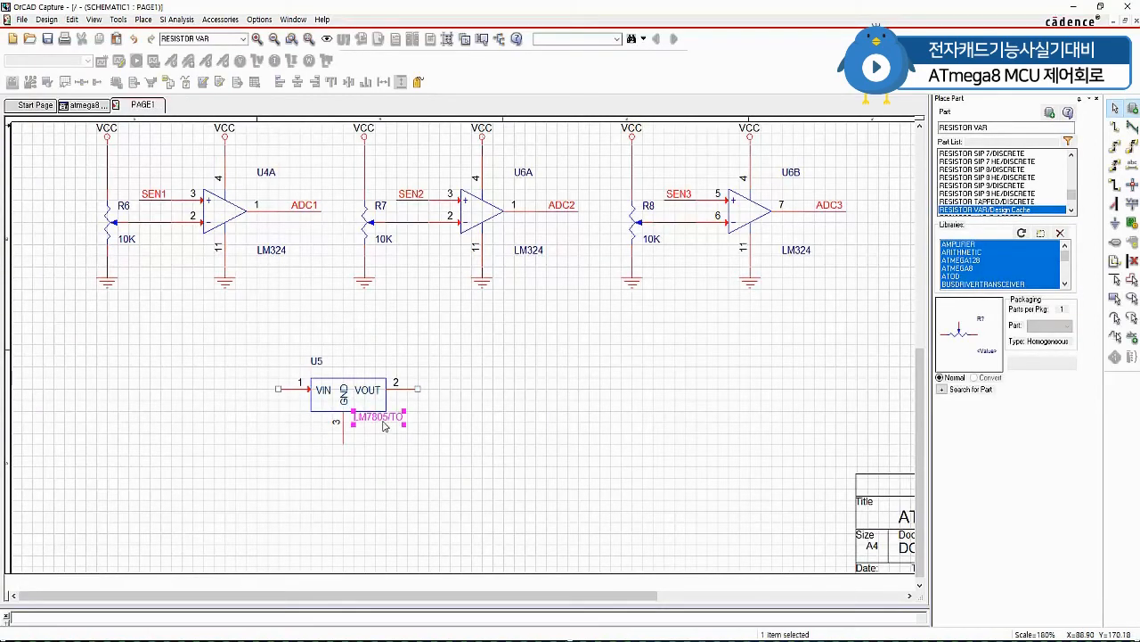
{"action": "double_click", "coordinate": [385, 417]}
{"action": "left_click", "coordinate": [554, 268]}
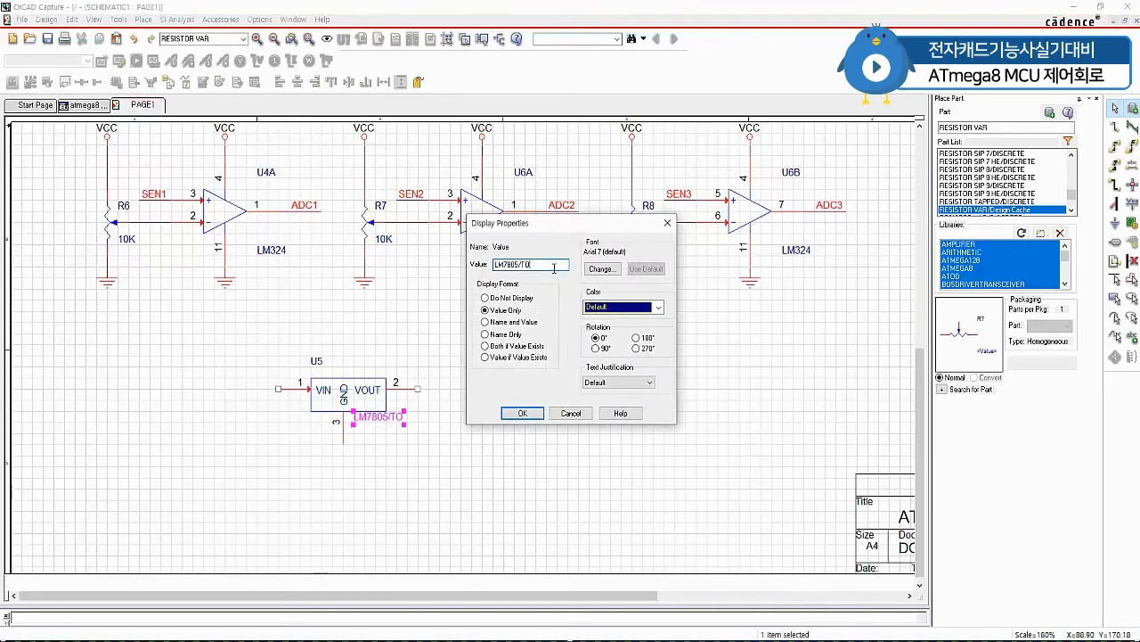
{"action": "key", "text": "Return"}
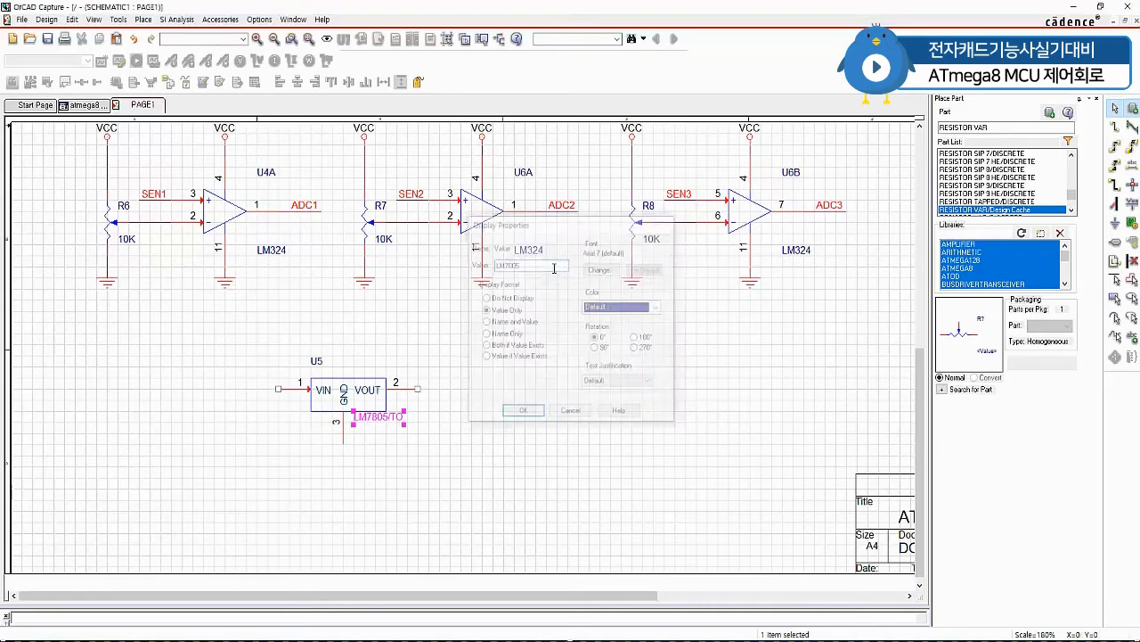
{"action": "left_click", "coordinate": [345, 424]}
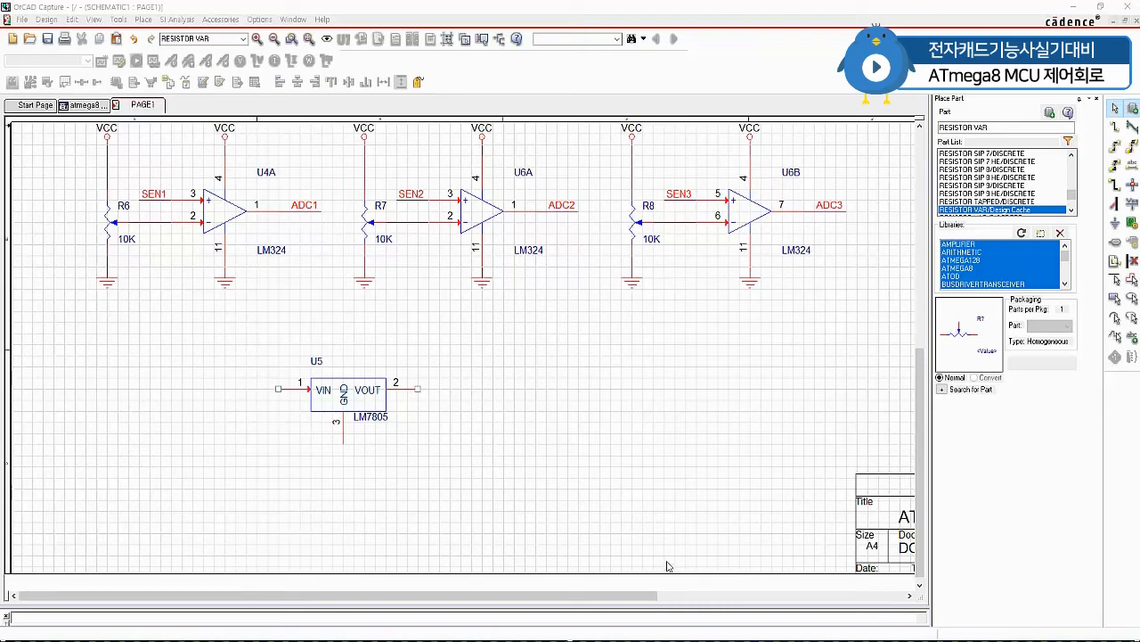
Place two CAP capacitors, one below each side of regulator U5.
{"action": "scroll", "coordinate": [455, 488], "scroll_direction": "down", "scroll_amount": 1}
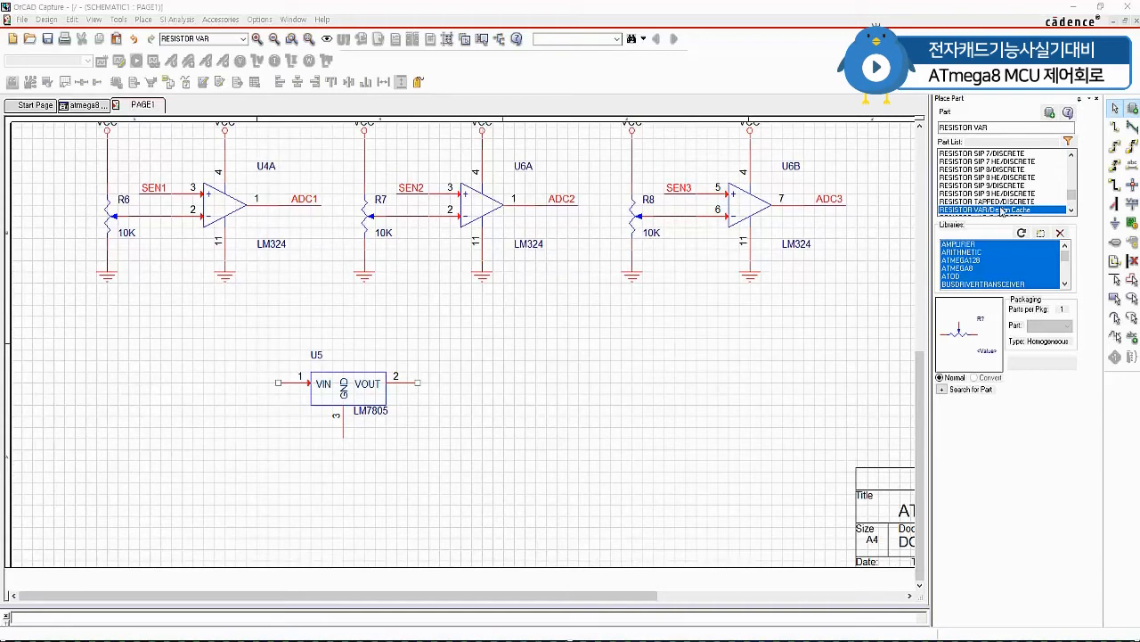
{"action": "key", "text": "p"}
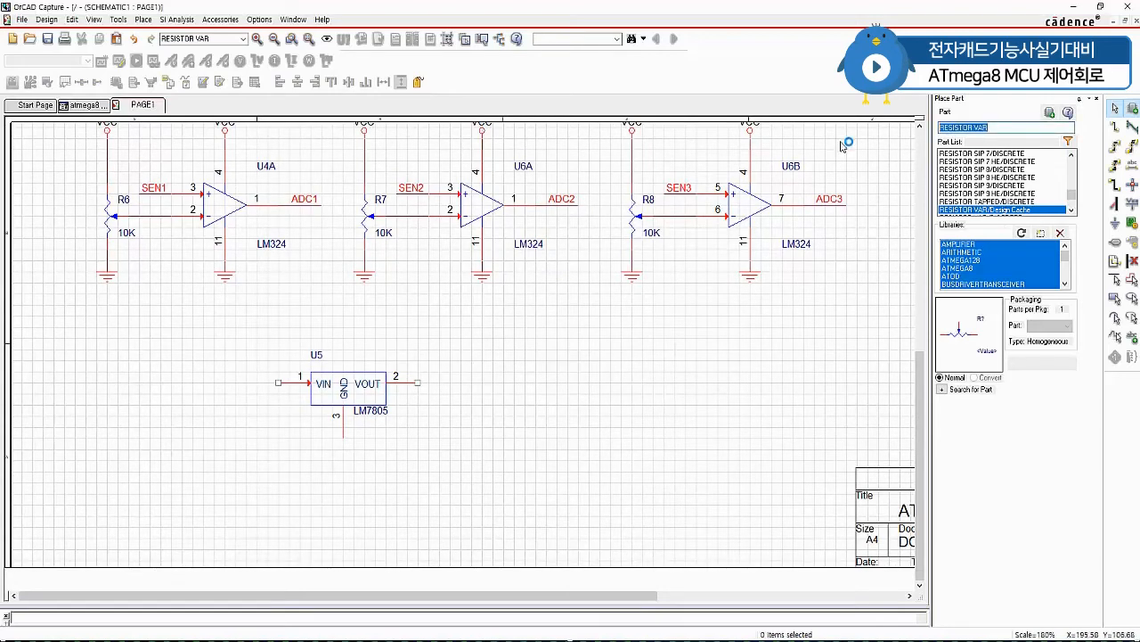
{"action": "type", "text": "CAP"}
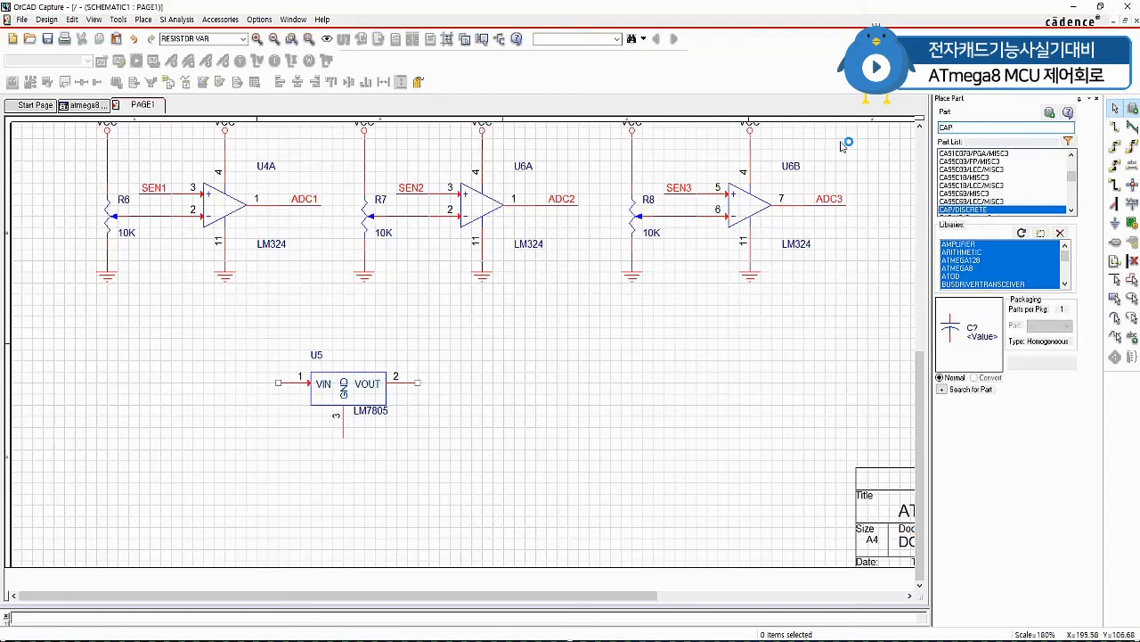
{"action": "key", "text": "Return"}
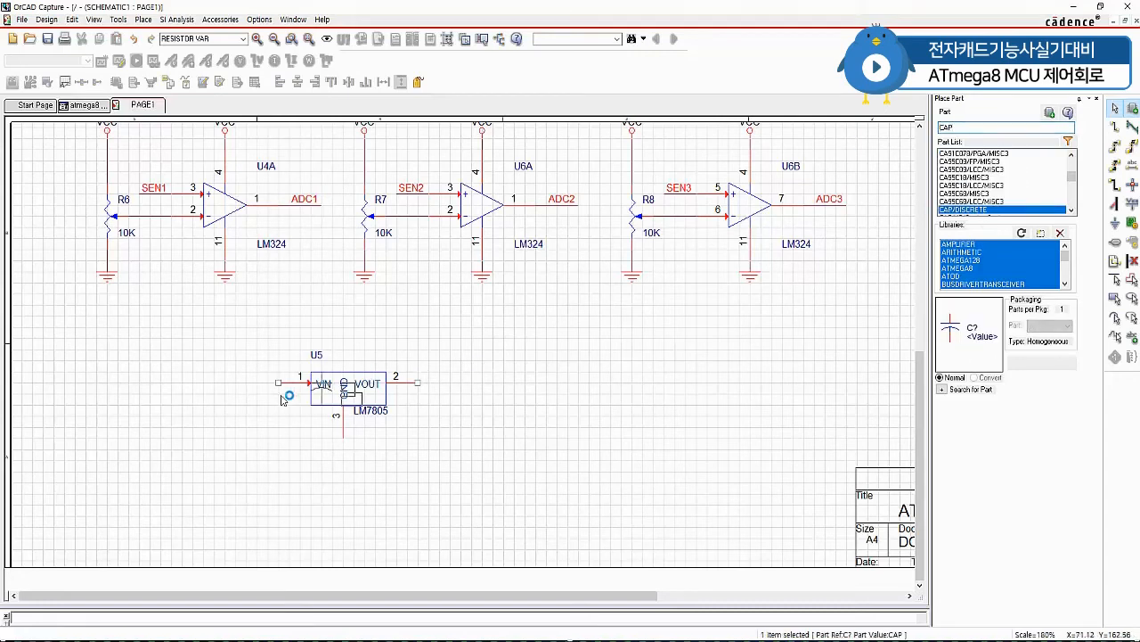
{"action": "left_click", "coordinate": [228, 421]}
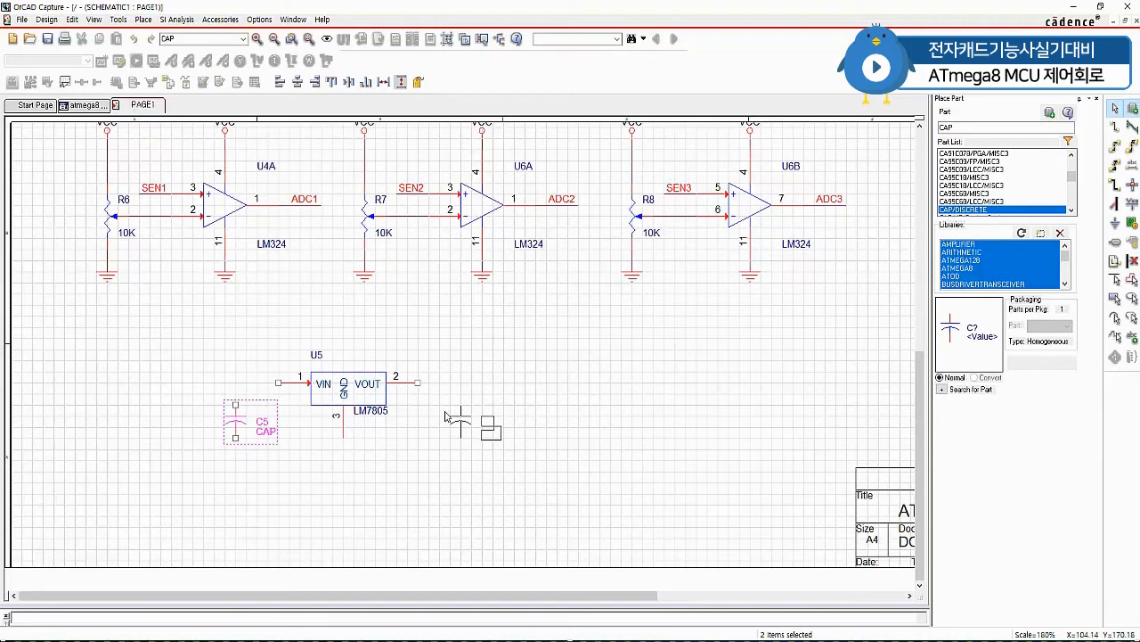
{"action": "left_click", "coordinate": [445, 416]}
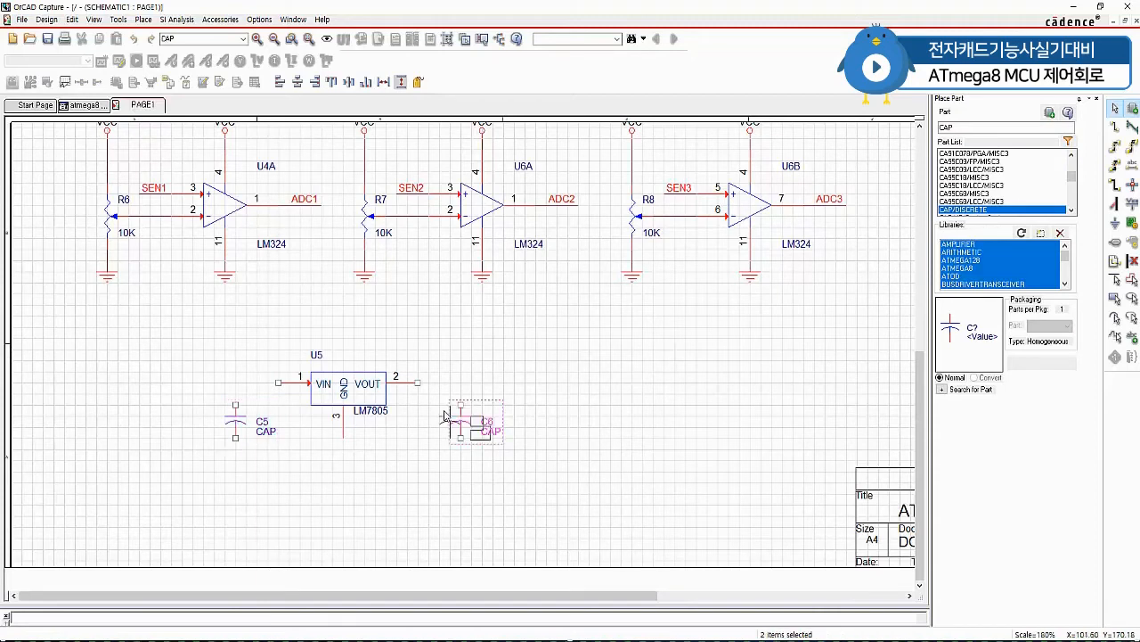
{"action": "left_click", "coordinate": [393, 488]}
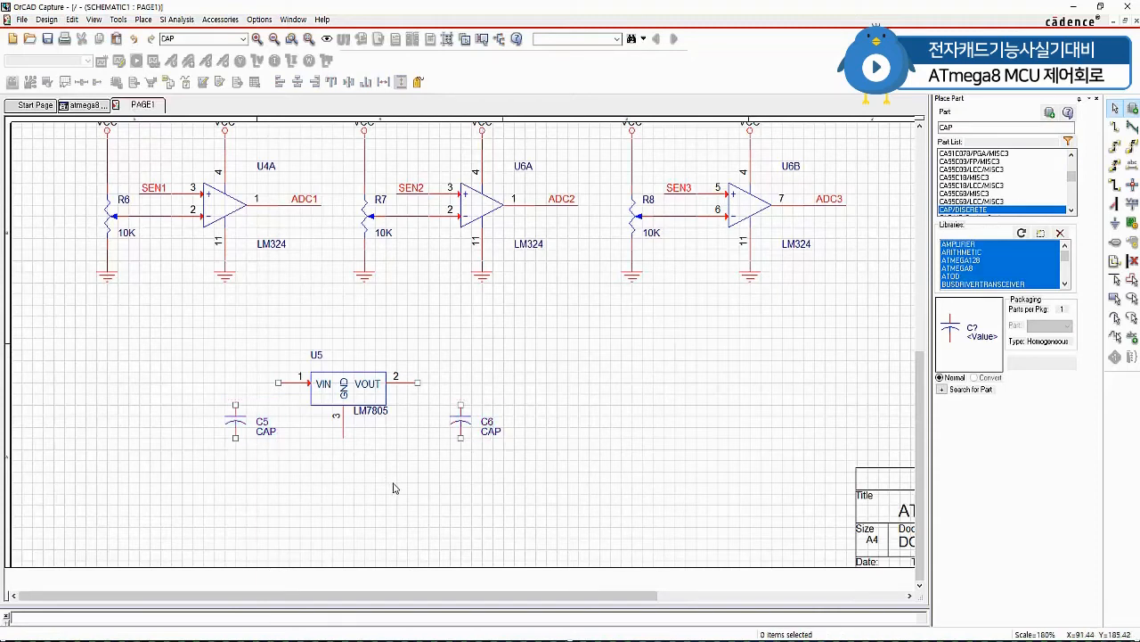
Place GND symbols on the lower pins of C5 and C6 and on U5's pin 3.
{"action": "key", "text": "g"}
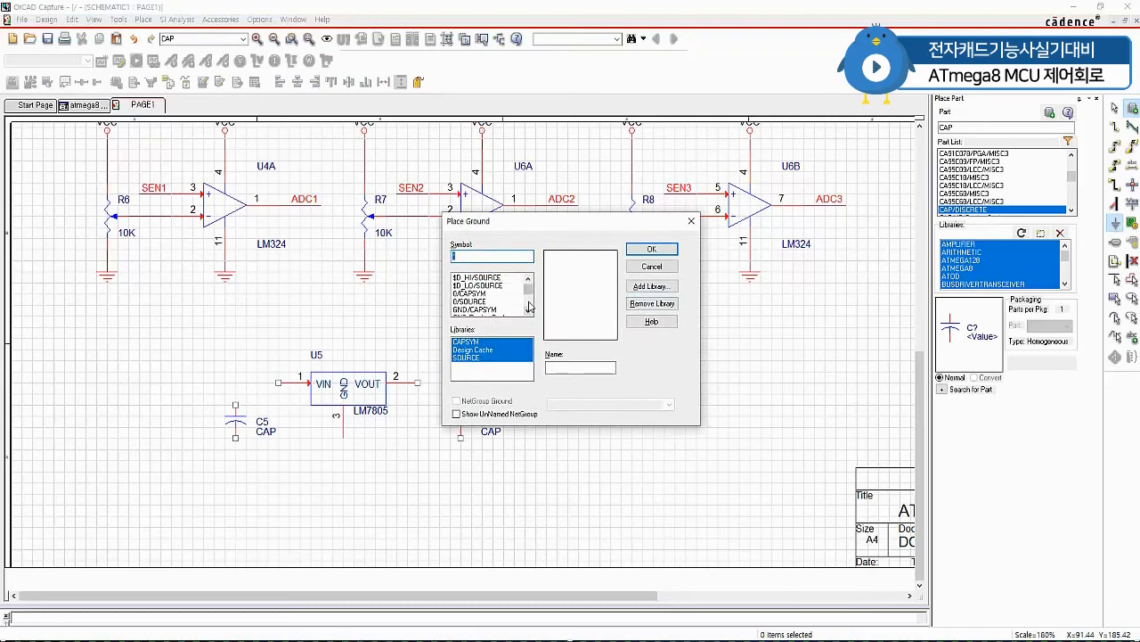
{"action": "left_click", "coordinate": [528, 309]}
{"action": "left_click", "coordinate": [528, 310]}
{"action": "left_click", "coordinate": [528, 310]}
{"action": "left_click", "coordinate": [485, 293]}
{"action": "left_click", "coordinate": [664, 249]}
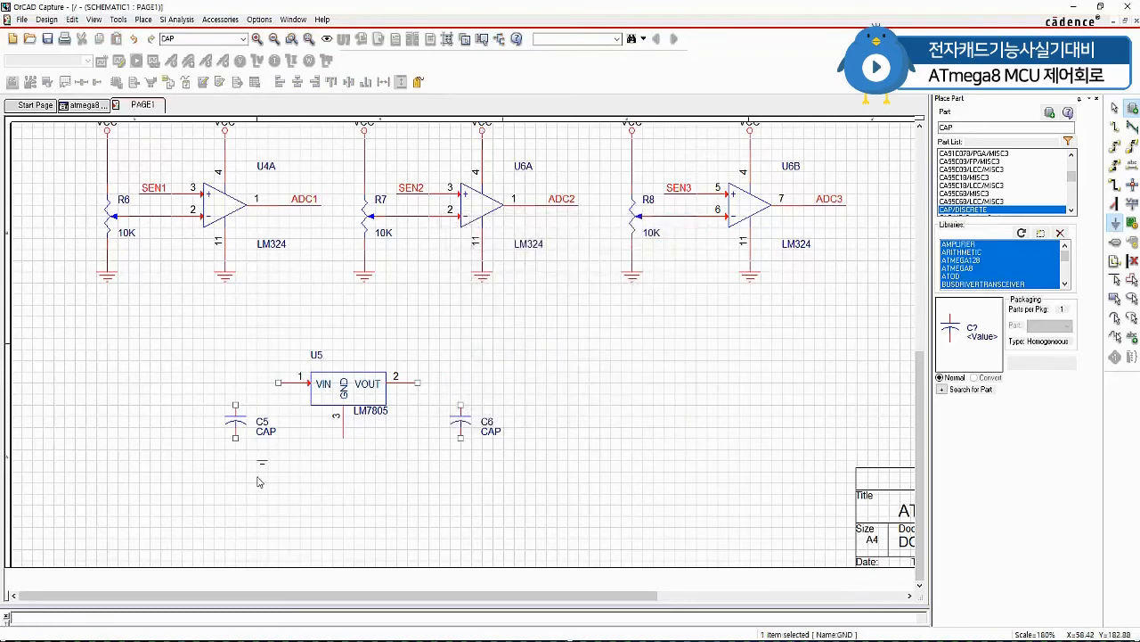
{"action": "left_click", "coordinate": [236, 454]}
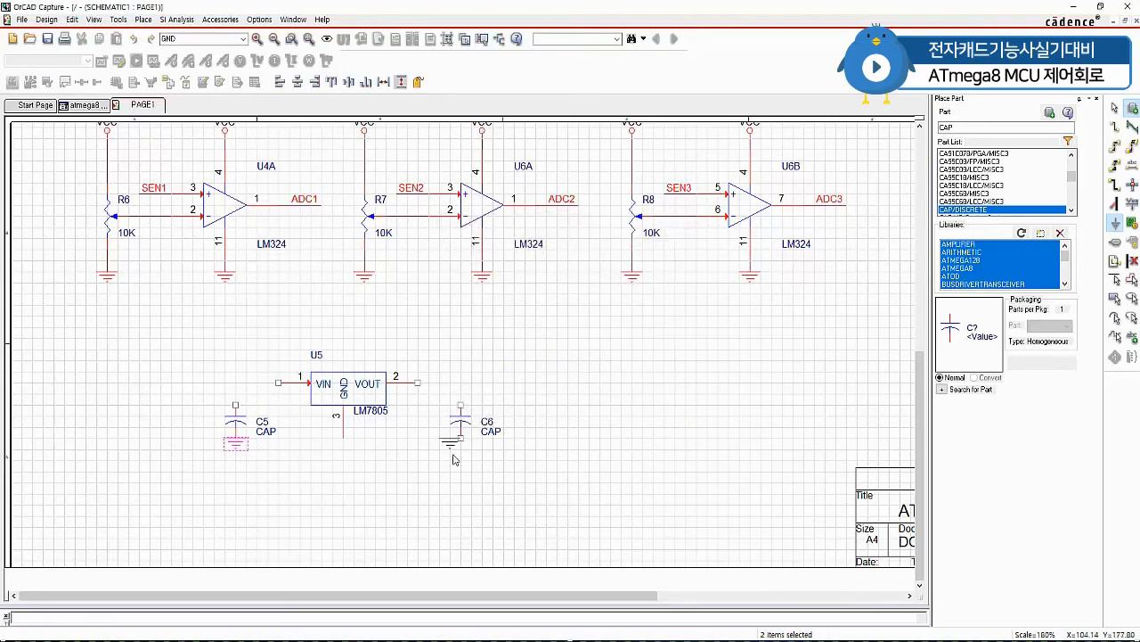
{"action": "left_click", "coordinate": [457, 452]}
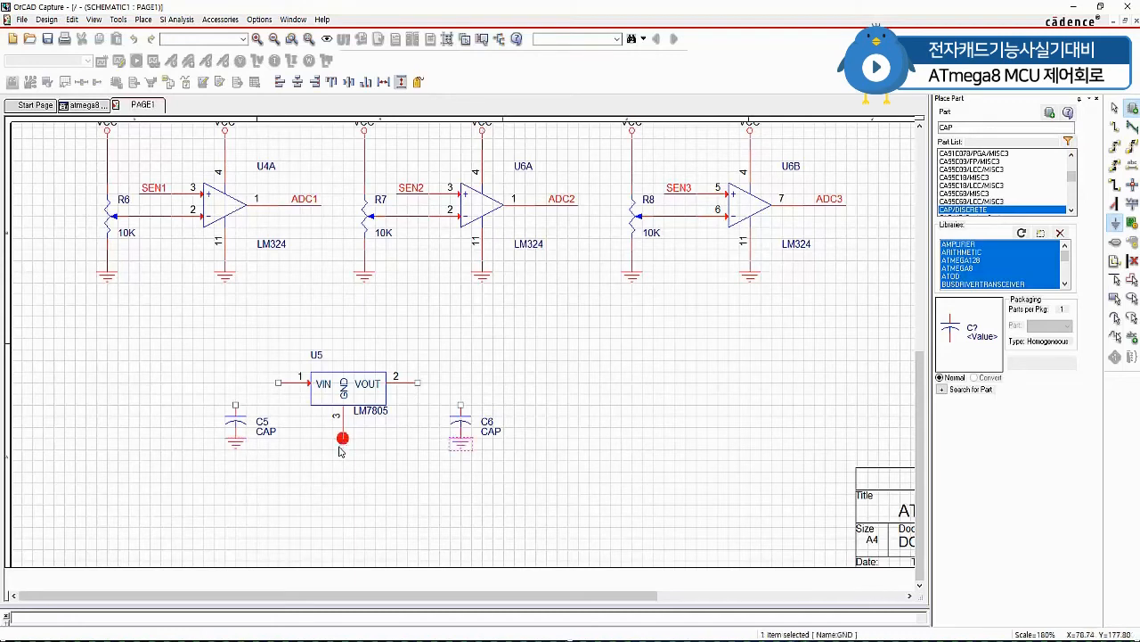
{"action": "left_click", "coordinate": [340, 451]}
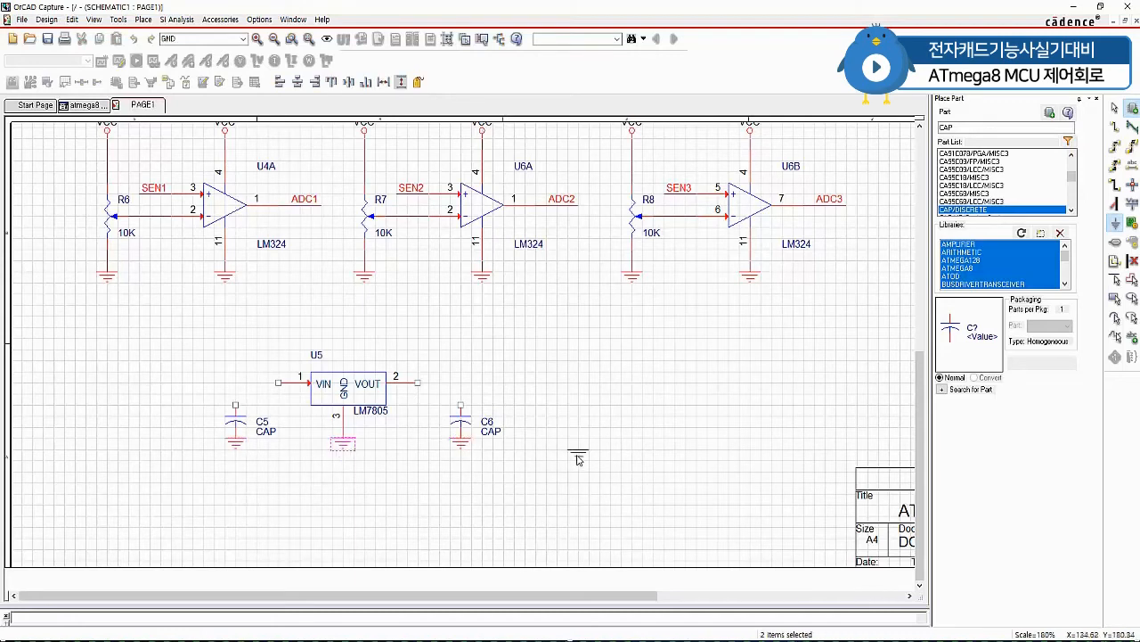
Place two more GND symbols level with the others, one at each outer end of the regulator circuit.
{"action": "key", "text": "Escape"}
{"action": "key", "text": "g"}
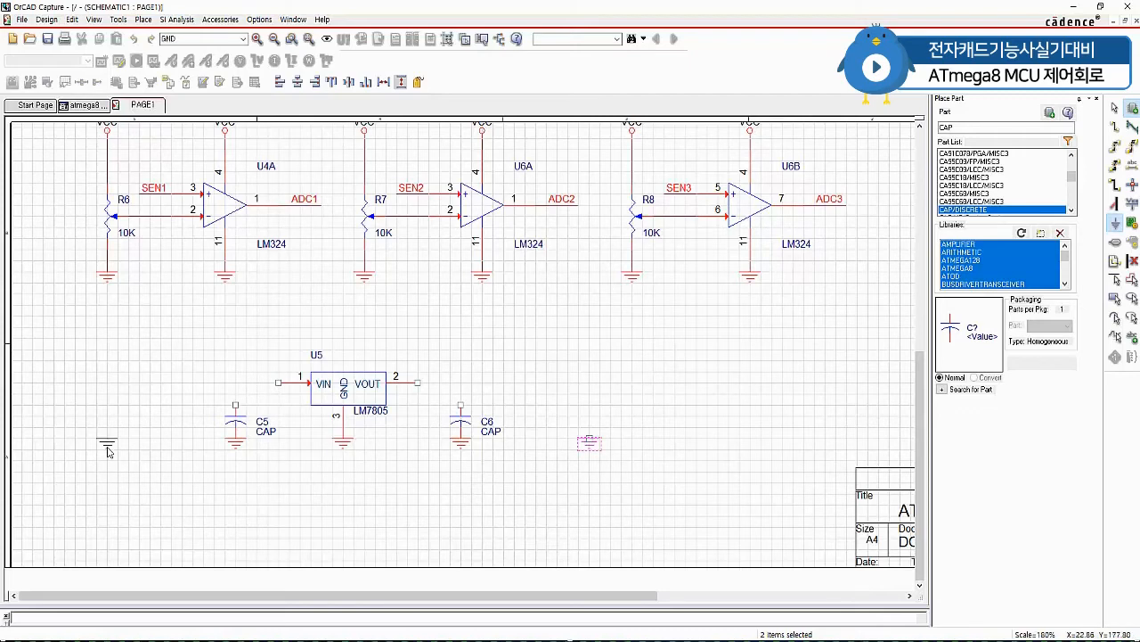
{"action": "left_click", "coordinate": [106, 451]}
{"action": "key", "text": "Escape"}
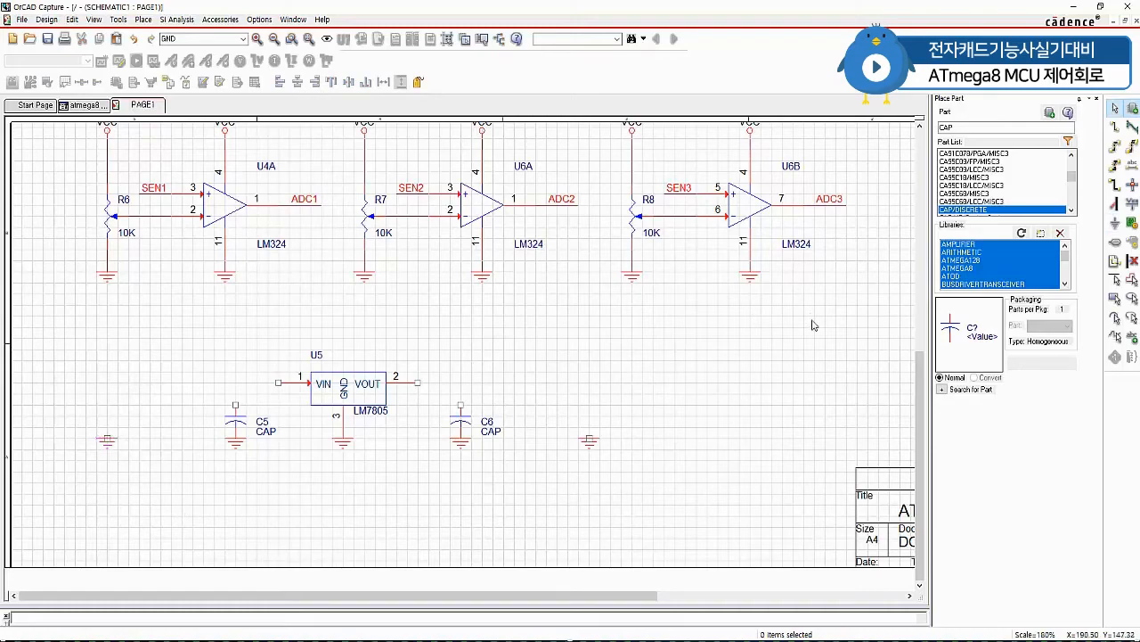
Copy the LED3 branch with D4, R4 and its wires, and paste it above and beside U5's input.
{"action": "scroll", "coordinate": [812, 325], "scroll_direction": "up", "scroll_amount": 2}
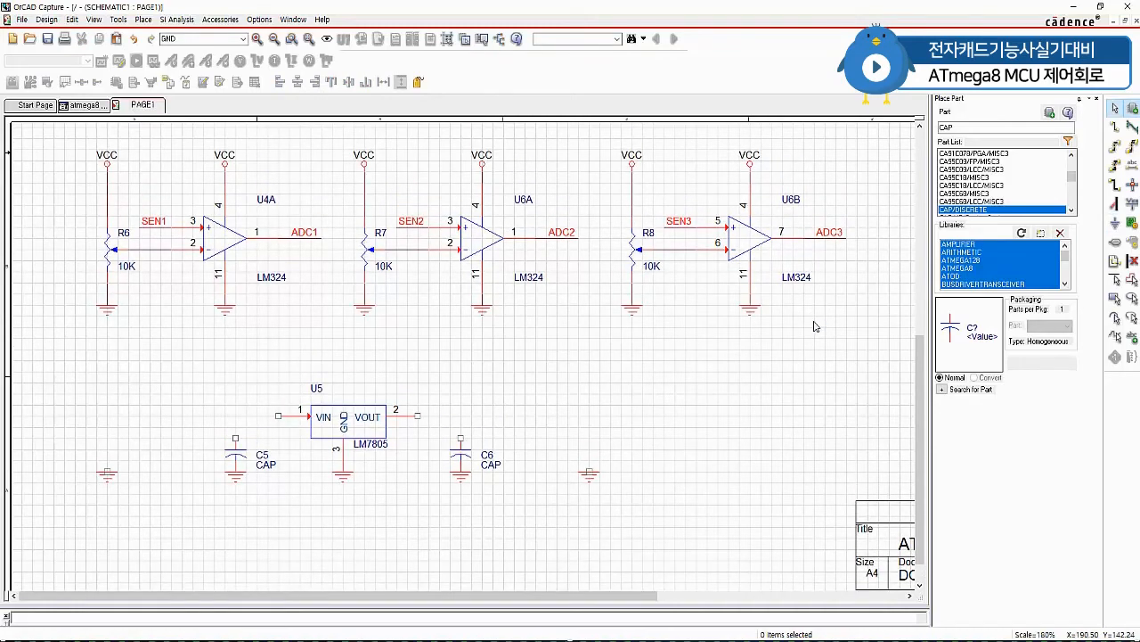
{"action": "scroll", "coordinate": [813, 325], "scroll_direction": "up", "scroll_amount": 4}
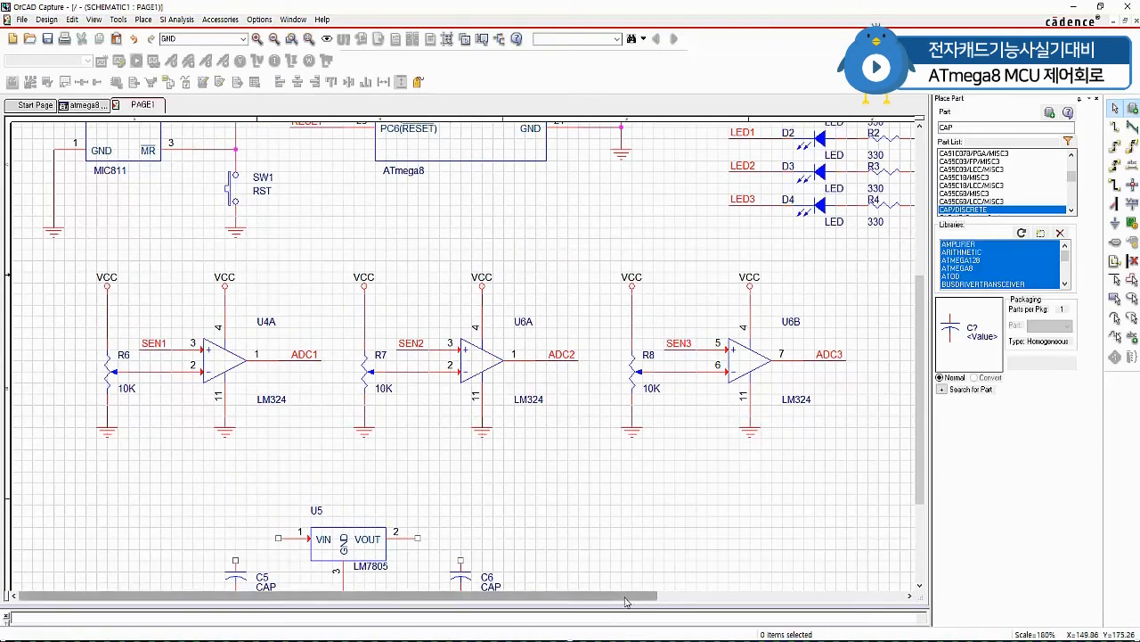
{"action": "left_click_drag", "start_coordinate": [625, 603], "coordinate": [732, 603]}
{"action": "left_click_drag", "start_coordinate": [772, 260], "coordinate": [624, 191]}
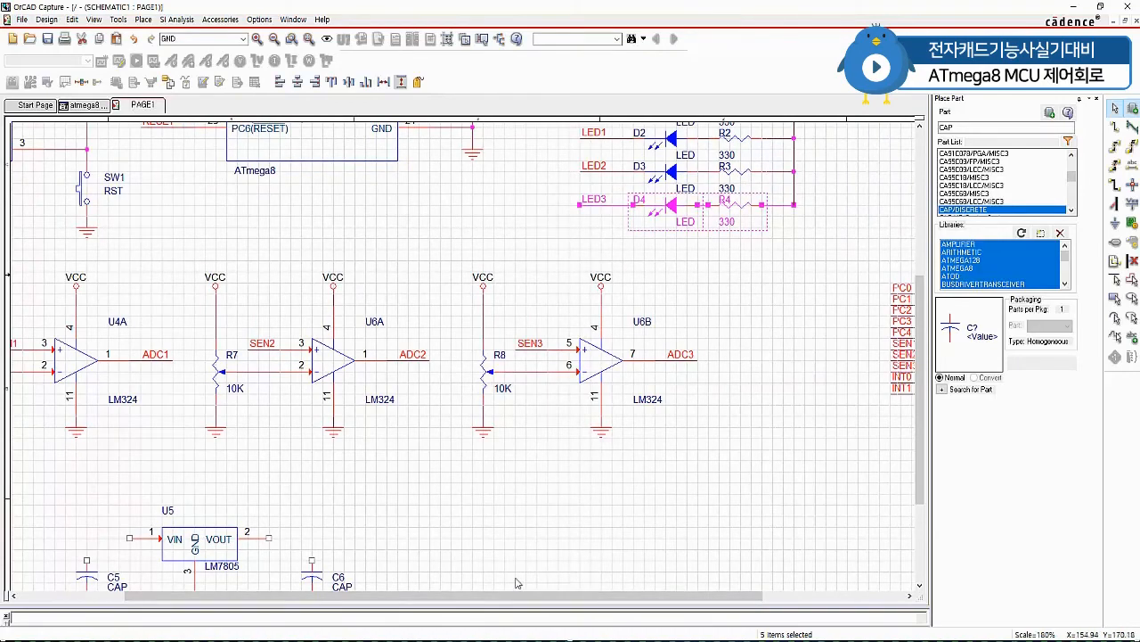
{"action": "left_click_drag", "start_coordinate": [518, 596], "coordinate": [412, 596]}
{"action": "scroll", "coordinate": [272, 515], "scroll_direction": "down", "scroll_amount": 3}
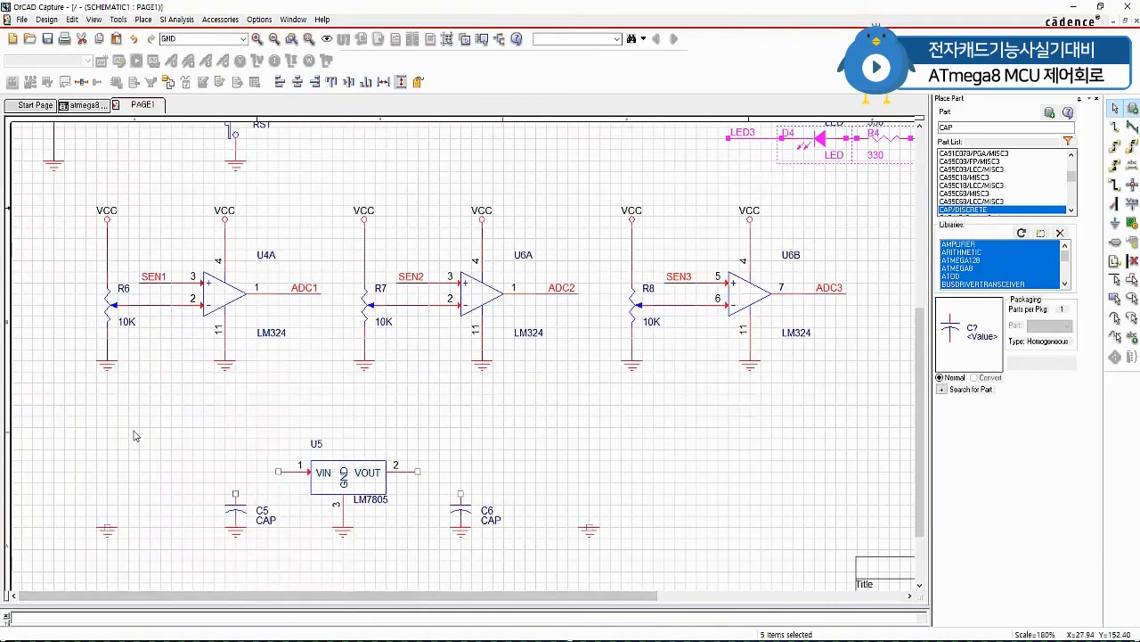
{"action": "key", "text": "ctrl+c"}
{"action": "key", "text": "ctrl+v"}
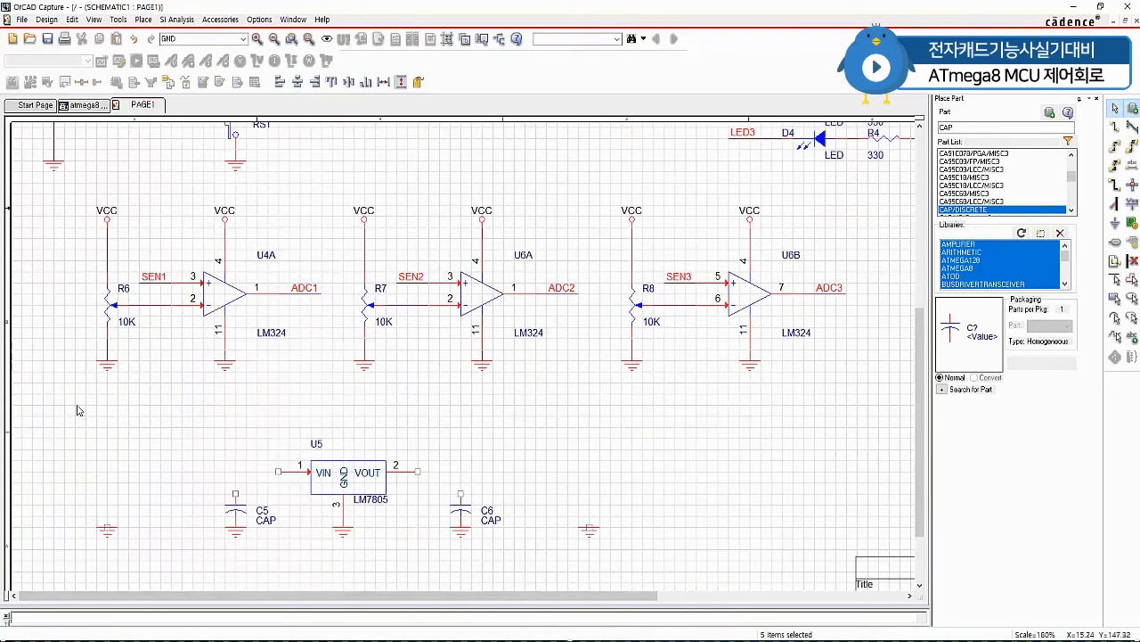
{"action": "left_click", "coordinate": [82, 413]}
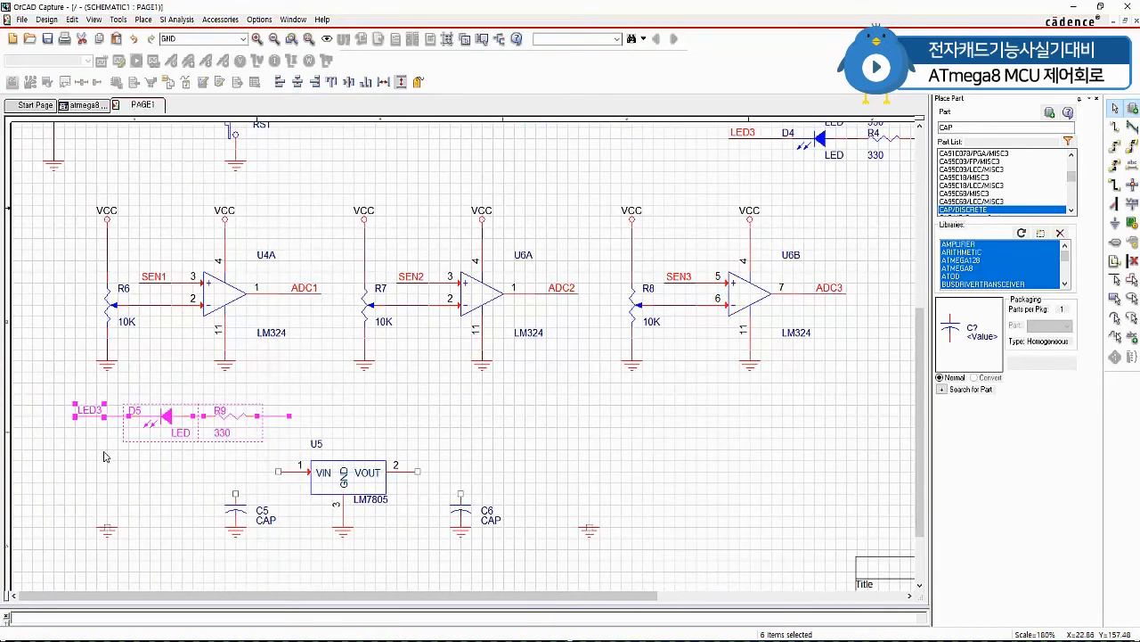
Delete the LED3 label and leading wire from the pasted LED branch, and attach the branch to U5's VIN pin.
{"action": "left_click", "coordinate": [100, 441]}
{"action": "left_click", "coordinate": [89, 412]}
{"action": "key", "text": "Delete"}
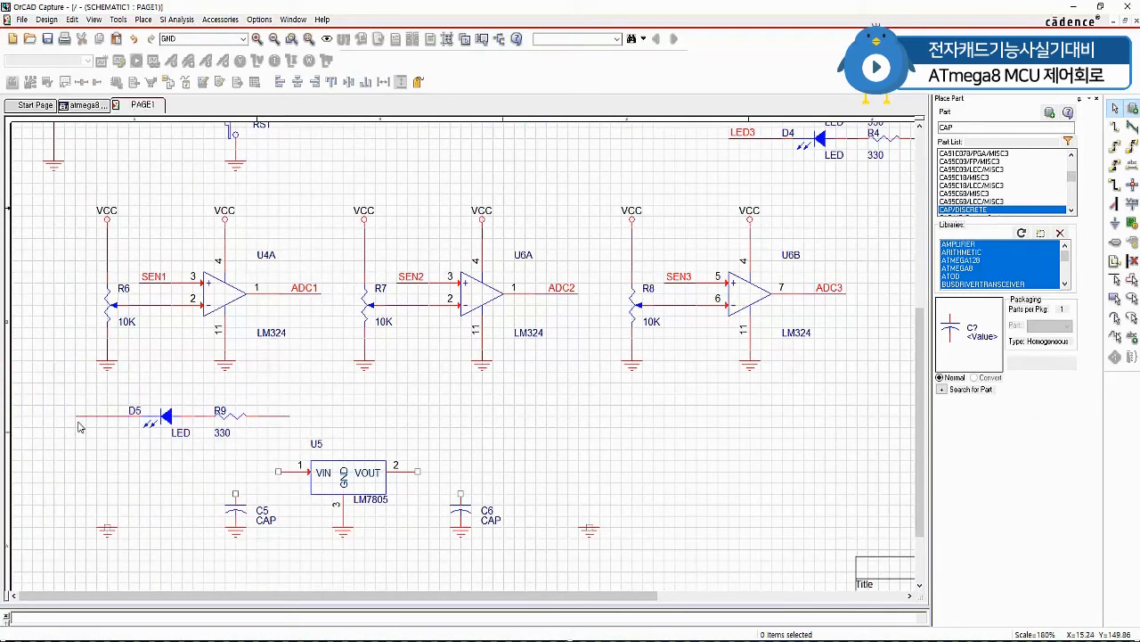
{"action": "left_click", "coordinate": [89, 416]}
{"action": "key", "text": "Delete"}
{"action": "left_click_drag", "start_coordinate": [286, 449], "coordinate": [225, 474]}
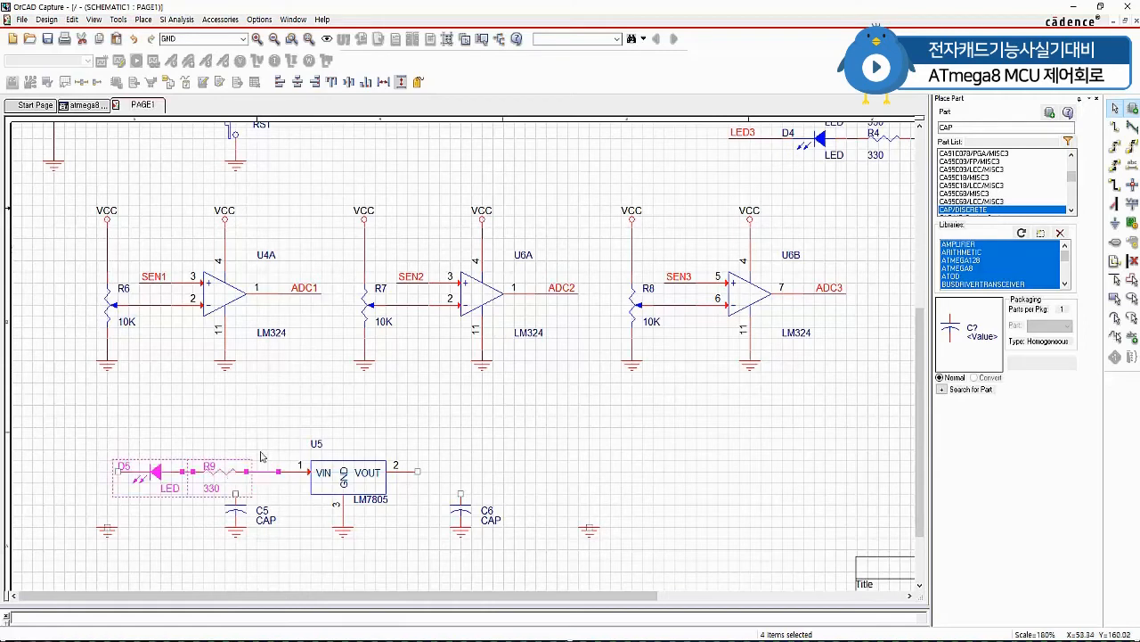
Paste a second copy of the LED branch beyond C6, reversed so its resistor faces U5.
{"action": "left_click", "coordinate": [598, 447]}
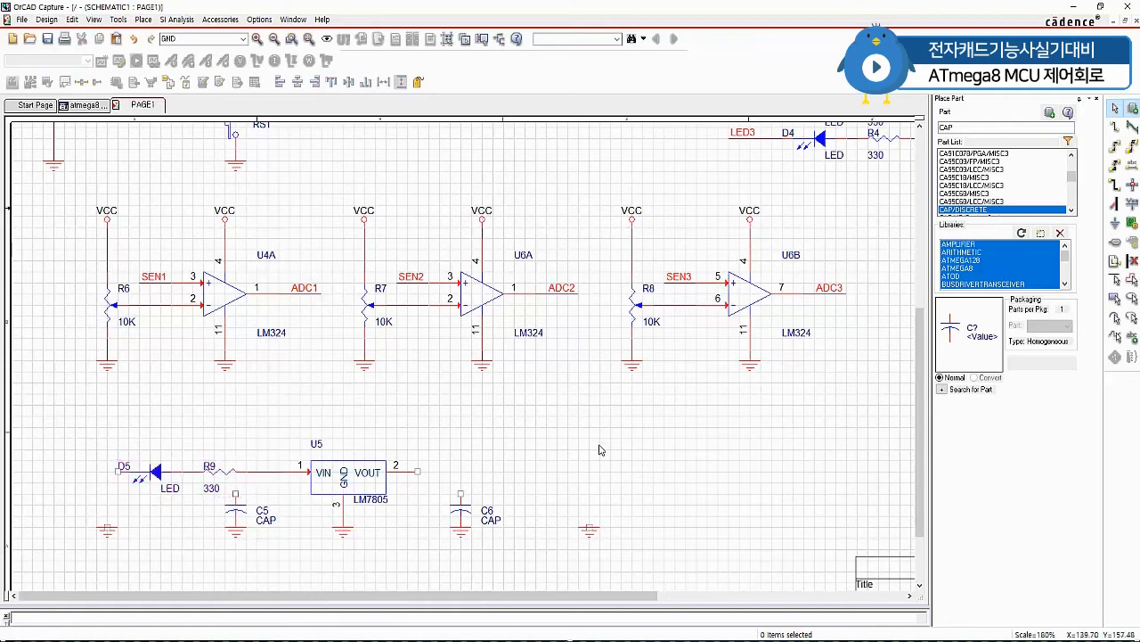
{"action": "key", "text": "ctrl+v"}
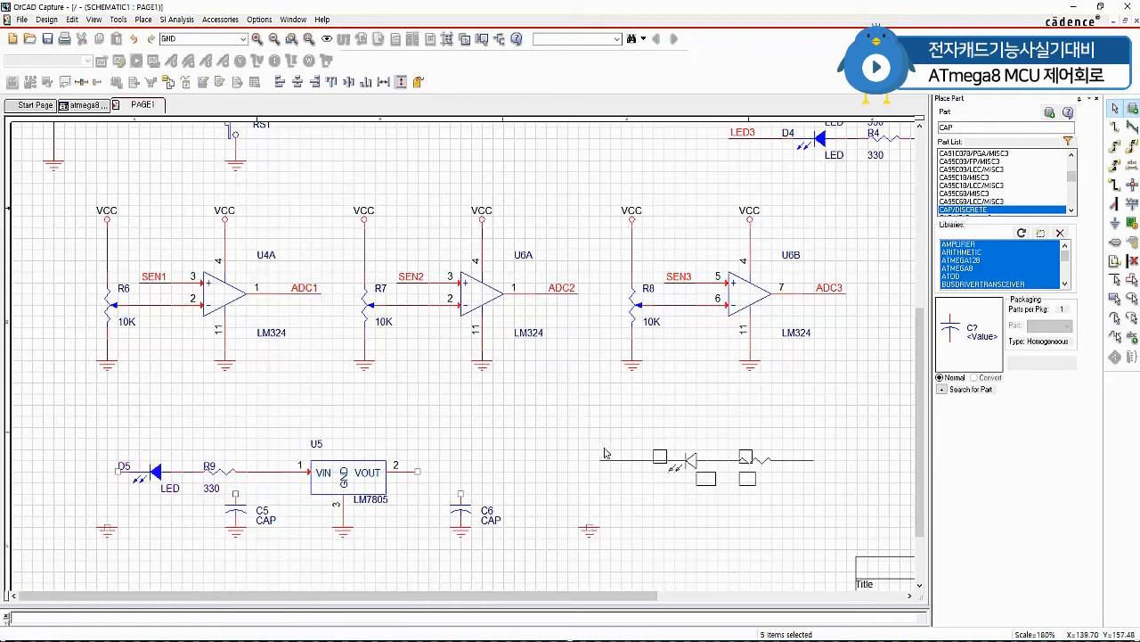
{"action": "left_click", "coordinate": [560, 443]}
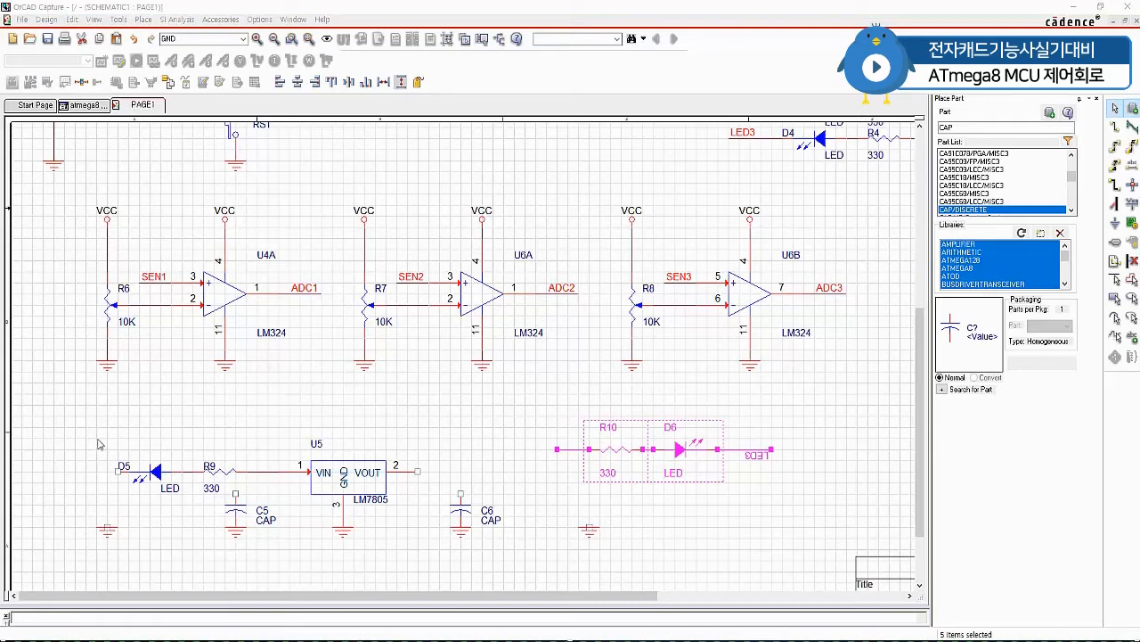
Shift D5 and R9 away from U5, move the outer GND symbol past D5, and wire D5's free end to it.
{"action": "left_click", "coordinate": [224, 476]}
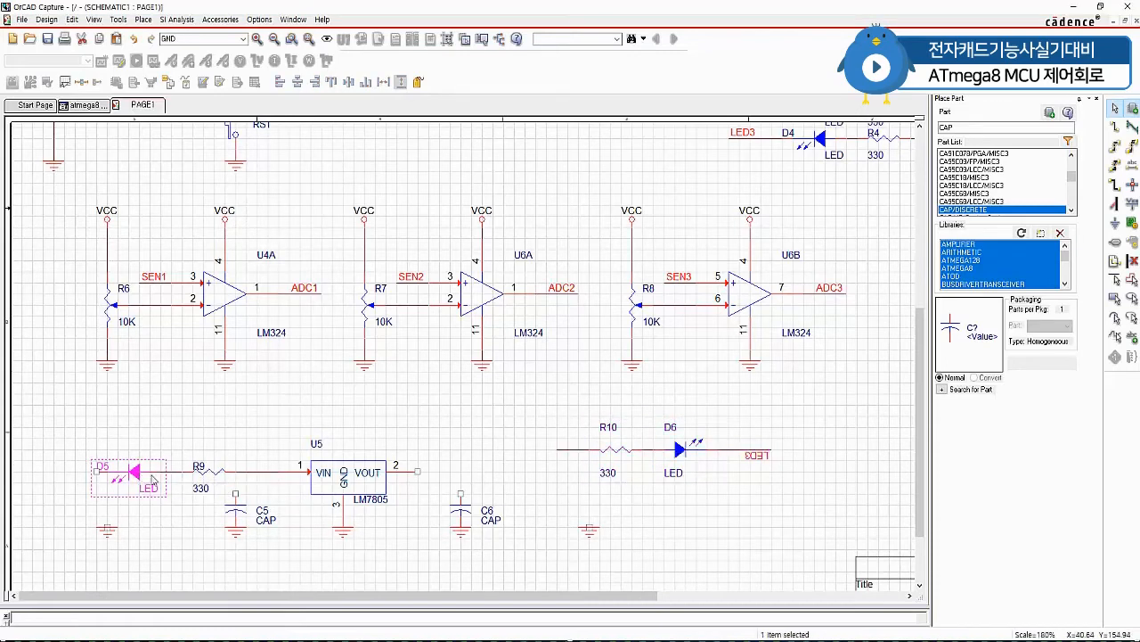
{"action": "left_click", "coordinate": [107, 539]}
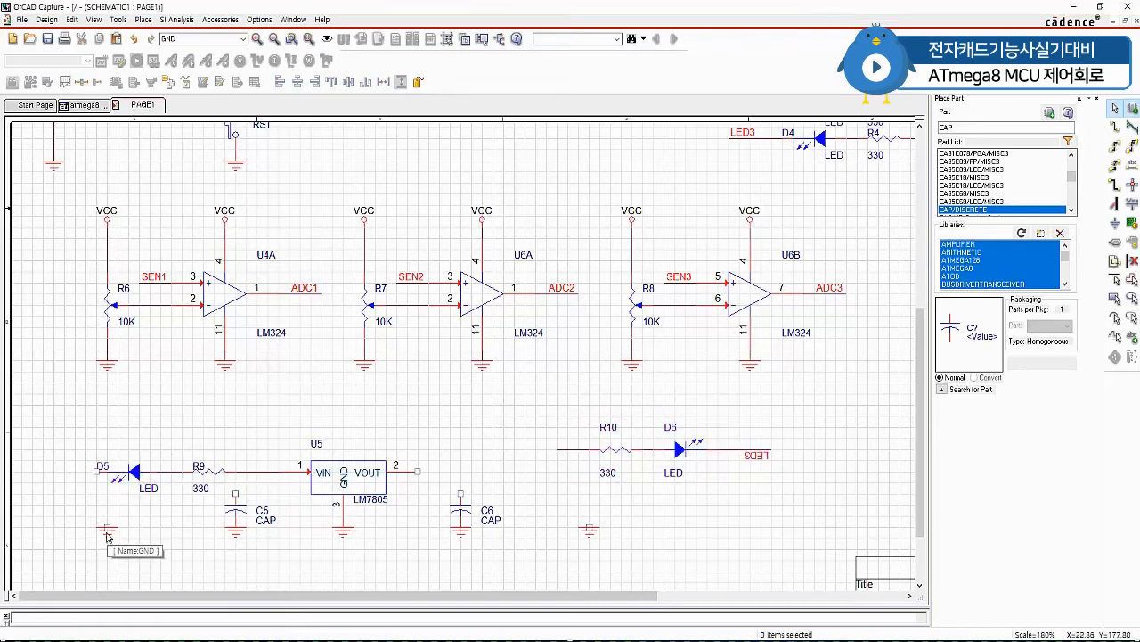
{"action": "left_click", "coordinate": [109, 534]}
{"action": "left_click_drag", "start_coordinate": [109, 535], "coordinate": [75, 540]}
{"action": "key", "text": "w"}
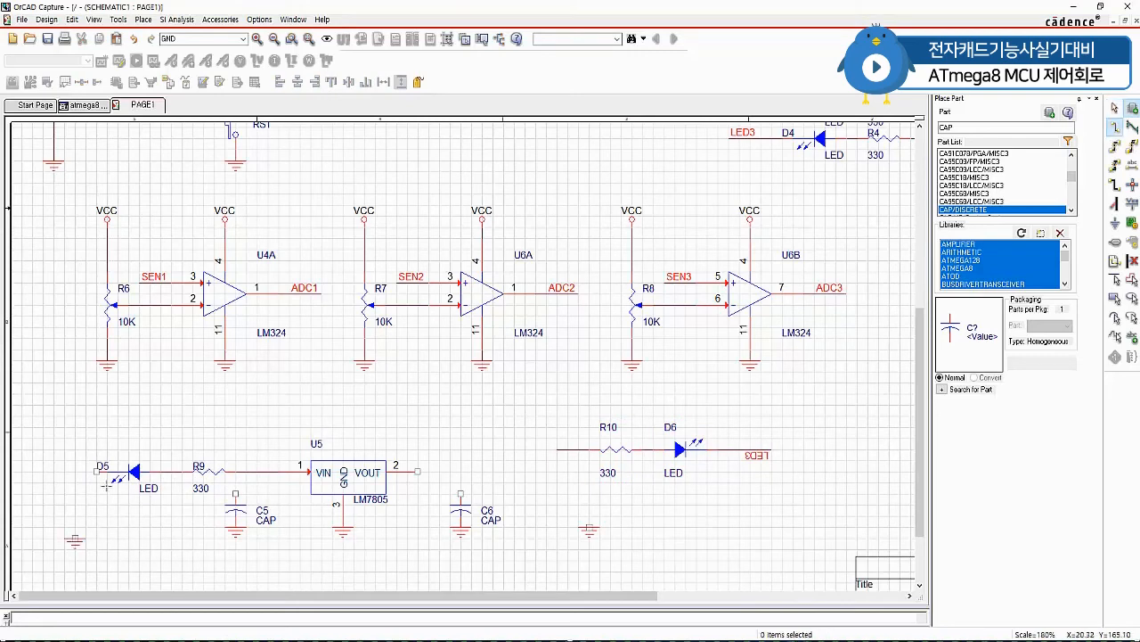
{"action": "left_click", "coordinate": [96, 471]}
{"action": "left_click", "coordinate": [75, 538]}
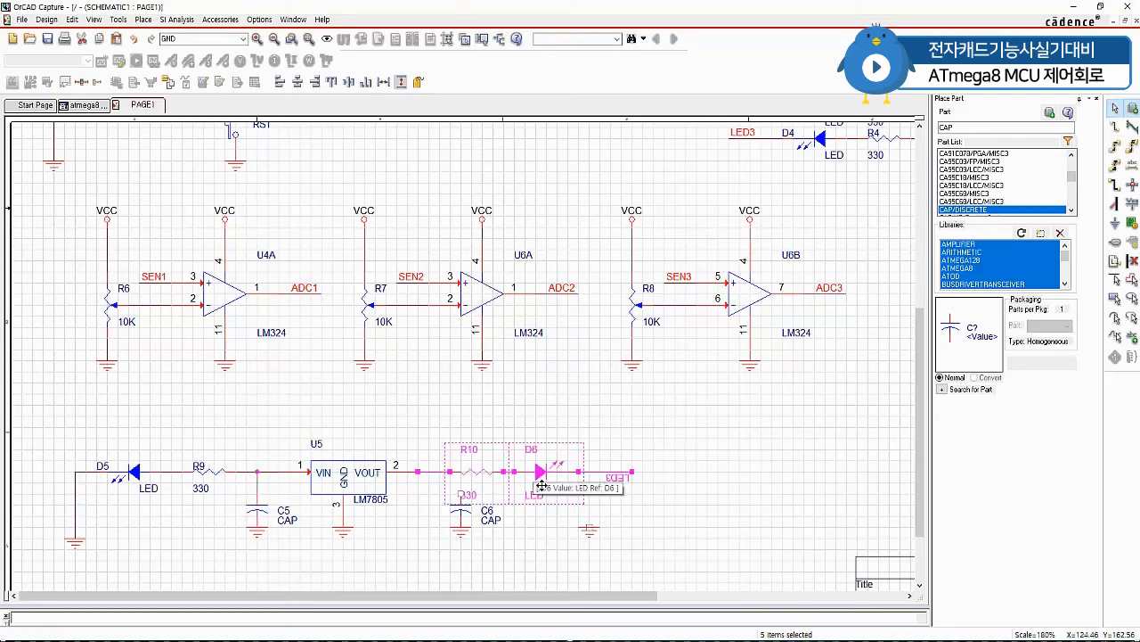
Delete the LED3 label from the R10–D6 branch on U5's VOUT and connect D6's free end to a GND symbol below.
{"action": "left_click_drag", "start_coordinate": [586, 478], "coordinate": [569, 479]}
{"action": "left_click_drag", "start_coordinate": [589, 532], "coordinate": [611, 523]}
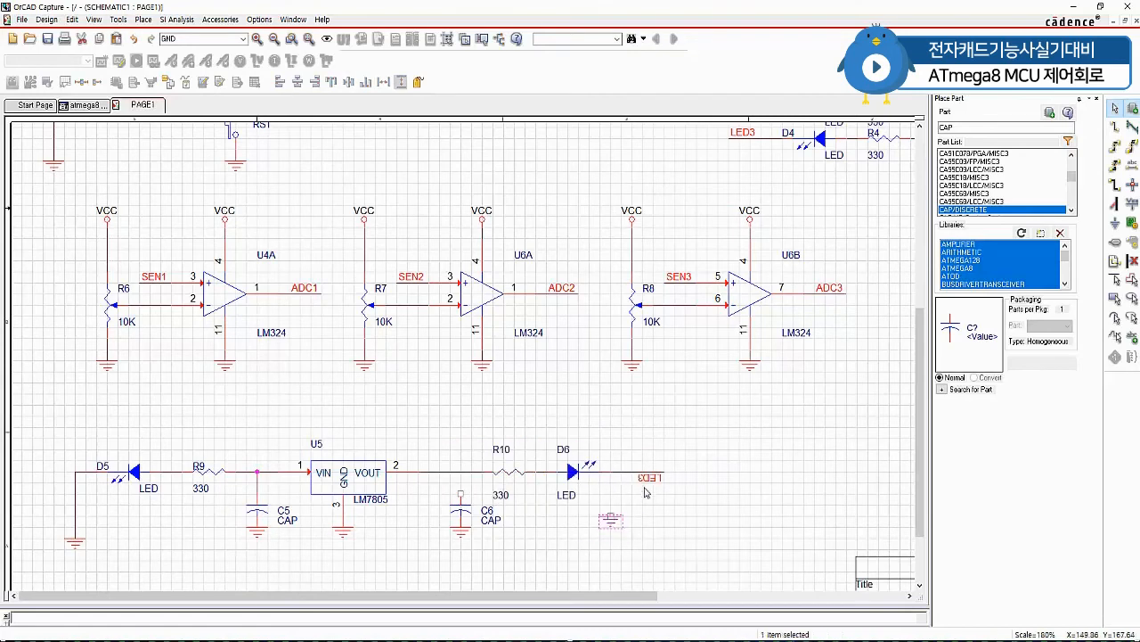
{"action": "left_click", "coordinate": [650, 484]}
{"action": "key", "text": "Delete"}
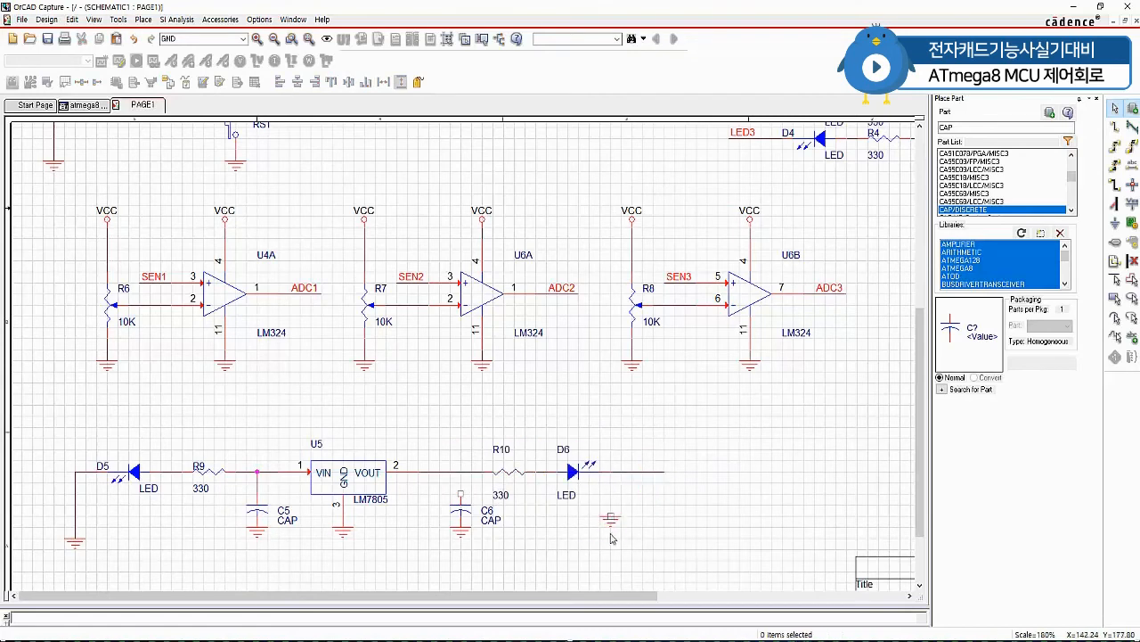
{"action": "left_click", "coordinate": [613, 527]}
{"action": "left_click_drag", "start_coordinate": [613, 527], "coordinate": [623, 572]}
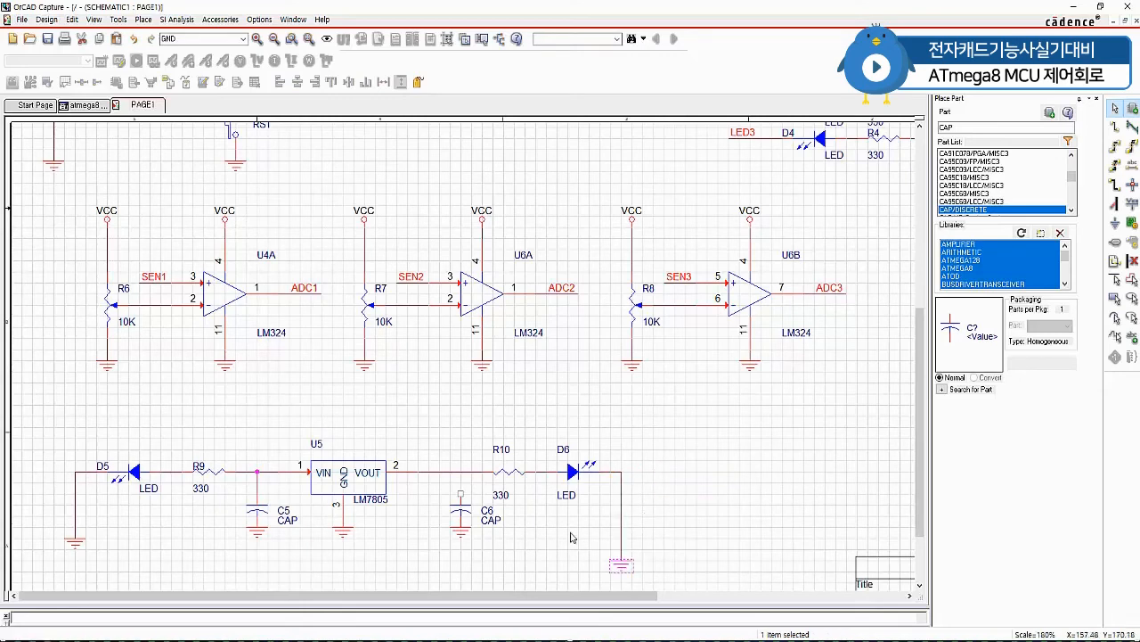
Connect C6 to the VOUT line between U5 and R10, with C6 and its GND symbol lowered clear of R10's value.
{"action": "left_click_drag", "start_coordinate": [468, 513], "coordinate": [454, 581]}
{"action": "left_click", "coordinate": [484, 570]}
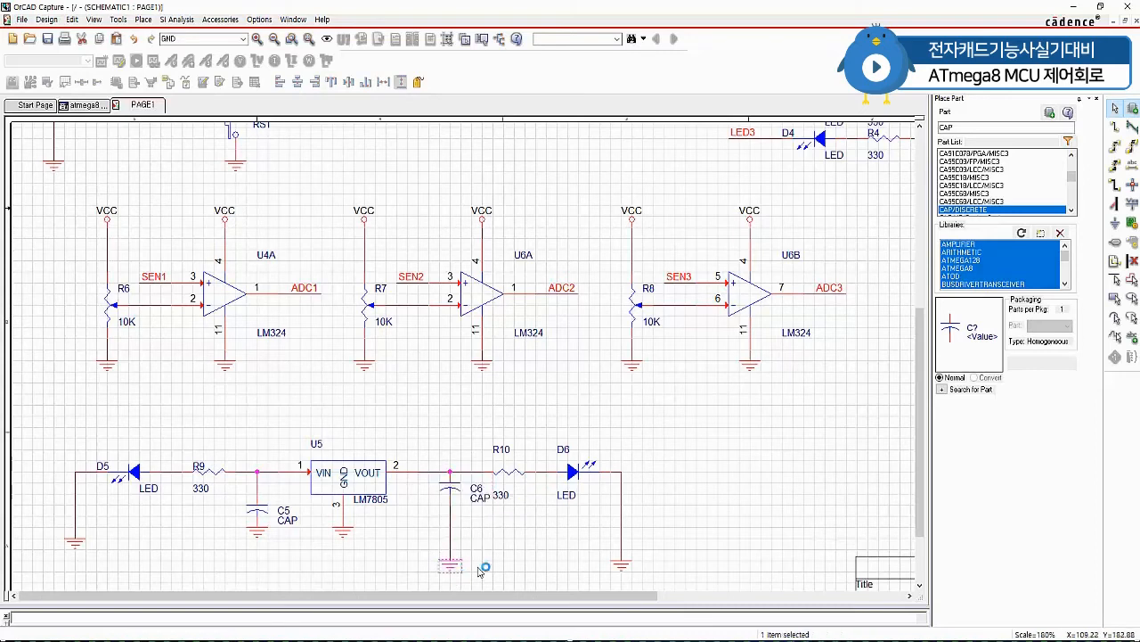
{"action": "mouse_move", "coordinate": [456, 499]}
{"action": "left_mouse_down"}
{"action": "mouse_move", "coordinate": [462, 532]}
{"action": "mouse_move", "coordinate": [461, 476]}
{"action": "mouse_move", "coordinate": [446, 481]}
{"action": "left_mouse_up"}
{"action": "left_click", "coordinate": [461, 505]}
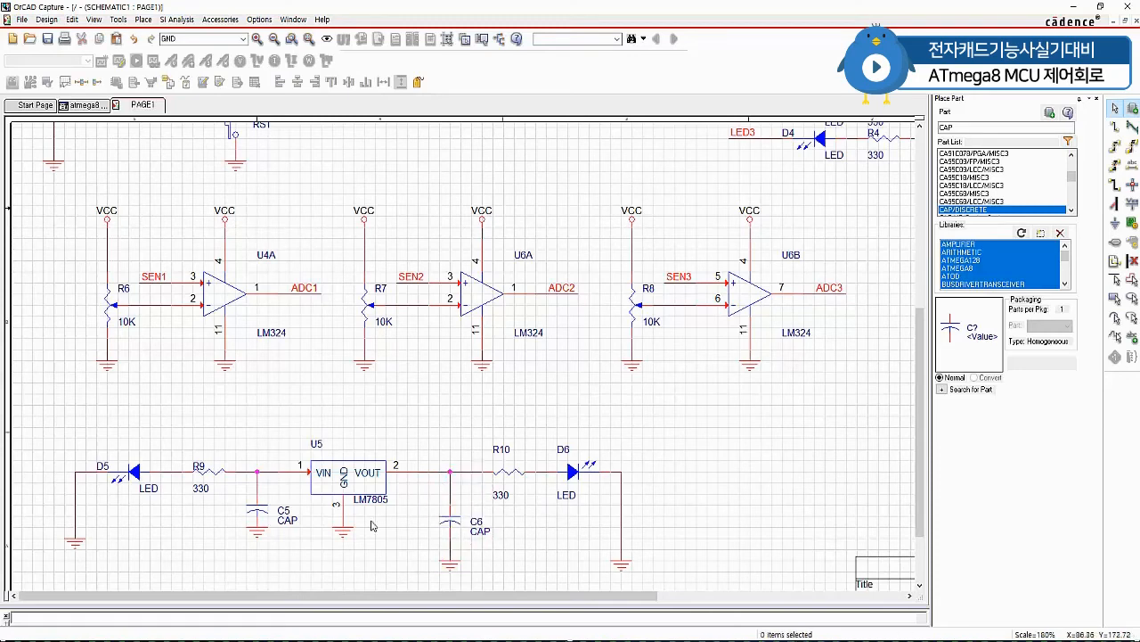
Lower the GND symbols of U5, C5 and D5 into line with the GND symbols of C6 and D6.
{"action": "left_click_drag", "start_coordinate": [344, 535], "coordinate": [344, 567]}
{"action": "left_click_drag", "start_coordinate": [257, 540], "coordinate": [257, 571]}
{"action": "left_click", "coordinate": [297, 557]}
{"action": "left_click_drag", "start_coordinate": [74, 545], "coordinate": [74, 567]}
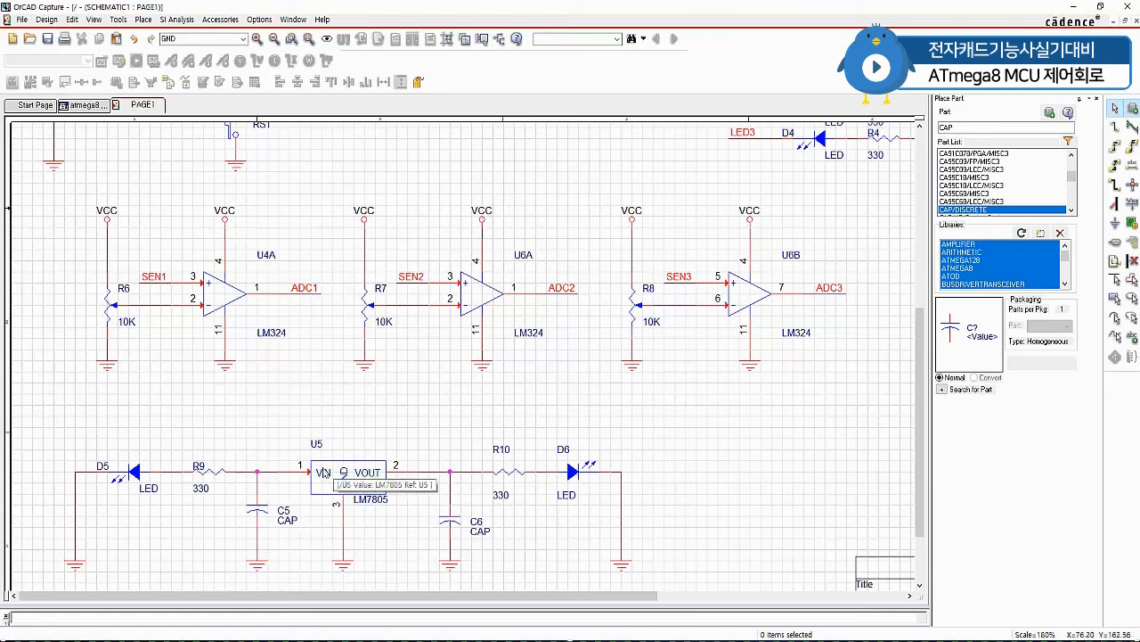
Paste VCC power symbols above the VIN–C5 junction and the VOUT–C6 junction of U5 and connect them.
{"action": "key", "text": "ctrl+v"}
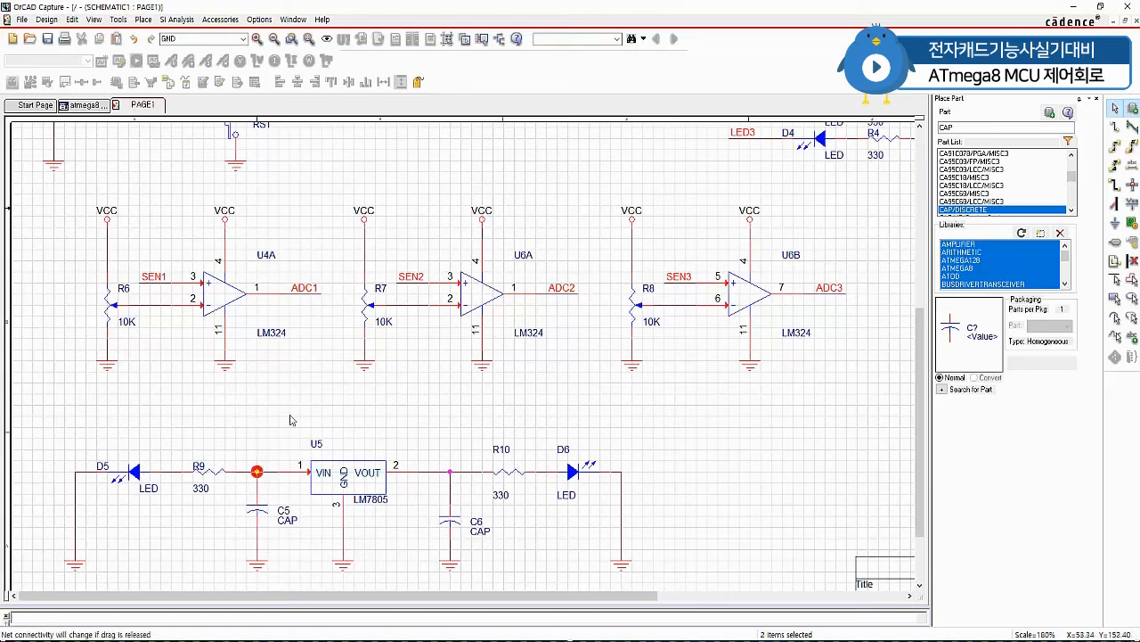
{"action": "left_click", "coordinate": [236, 431]}
{"action": "key", "text": "ctrl+v"}
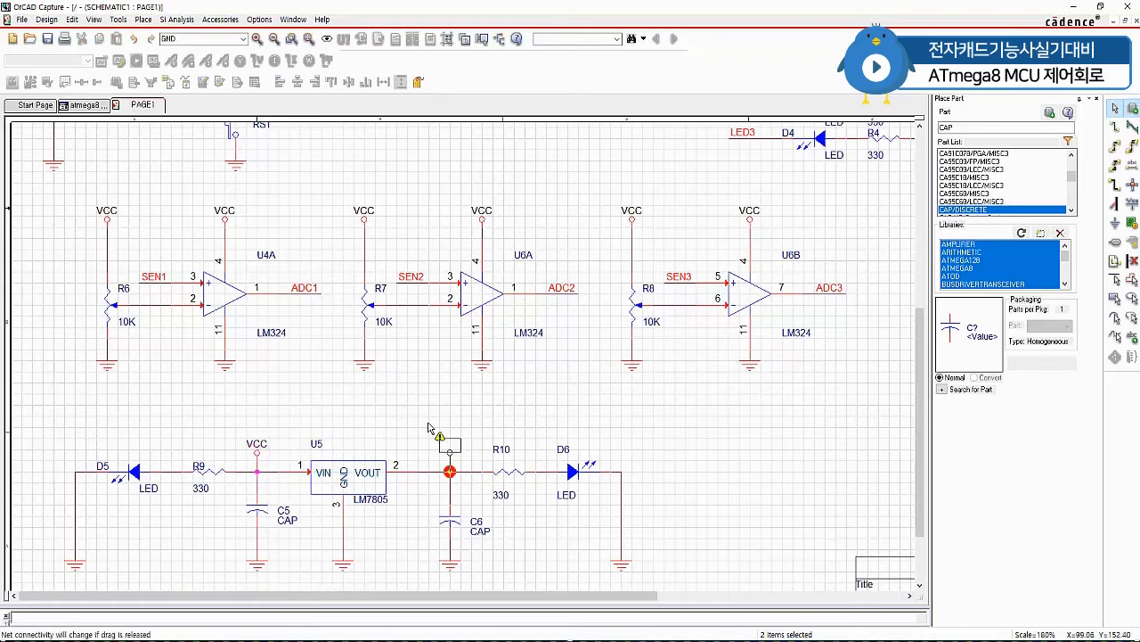
{"action": "left_click", "coordinate": [429, 428]}
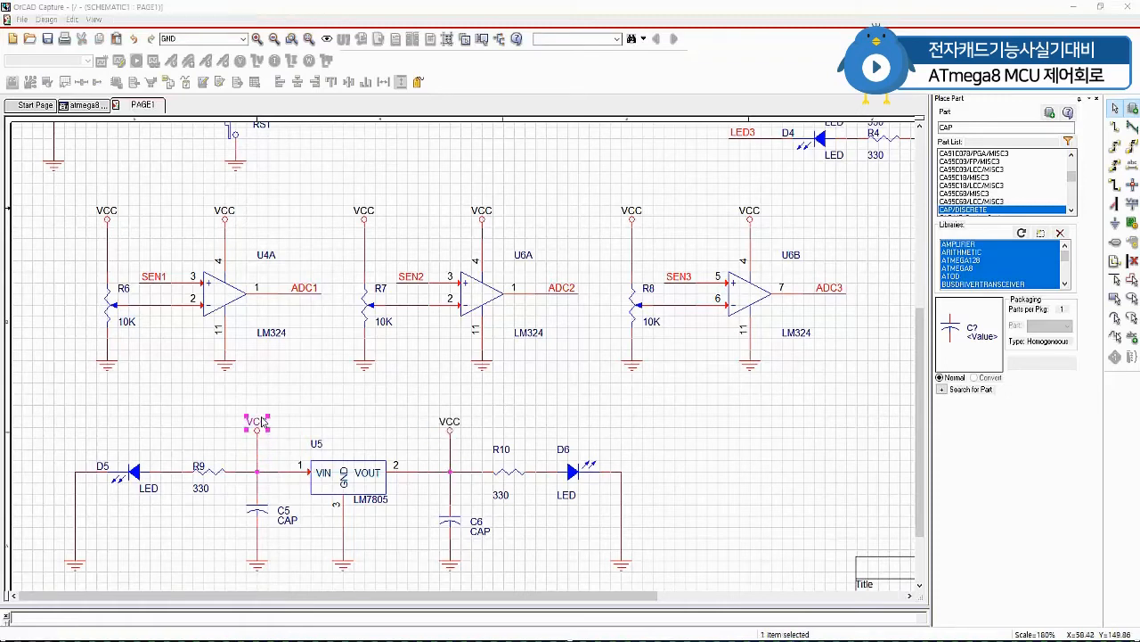
Rename the power symbol on U5's input side to +12V and the one on its output side to +5V.
{"action": "double_click", "coordinate": [257, 421]}
{"action": "type", "text": "+"}
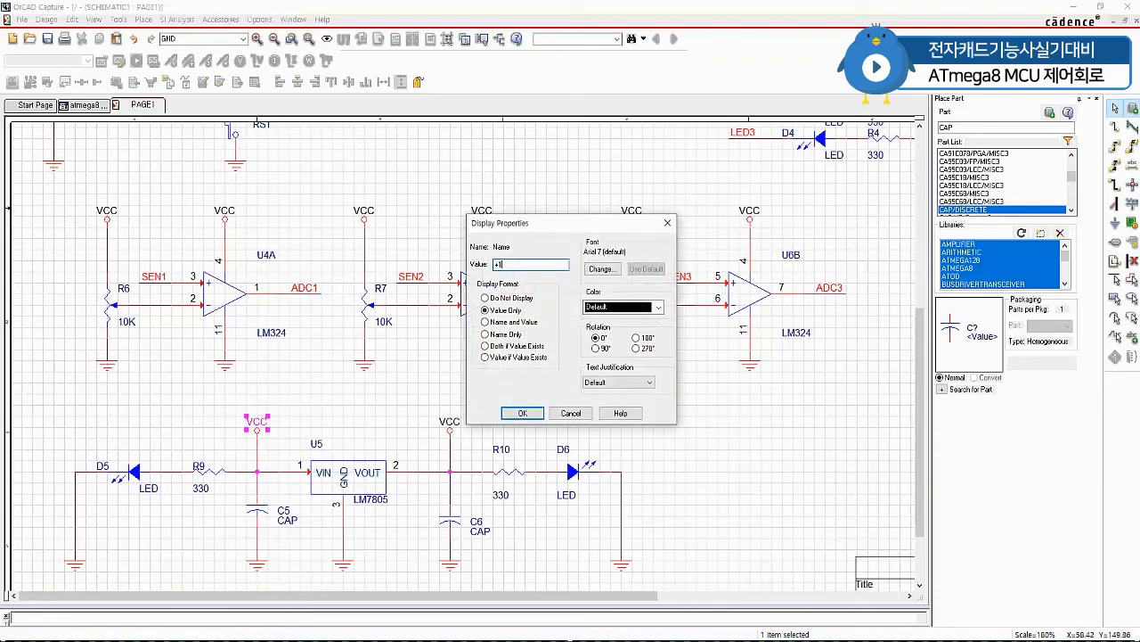
{"action": "type", "text": "12V"}
{"action": "key", "text": "Return"}
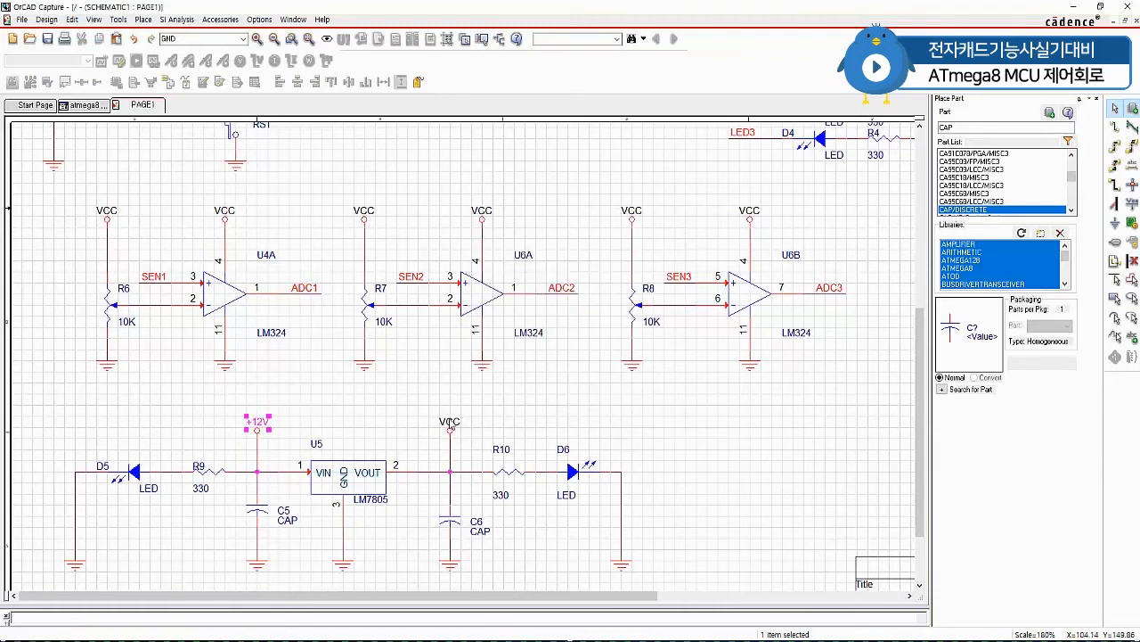
{"action": "double_click", "coordinate": [450, 423]}
{"action": "type", "text": "+5"}
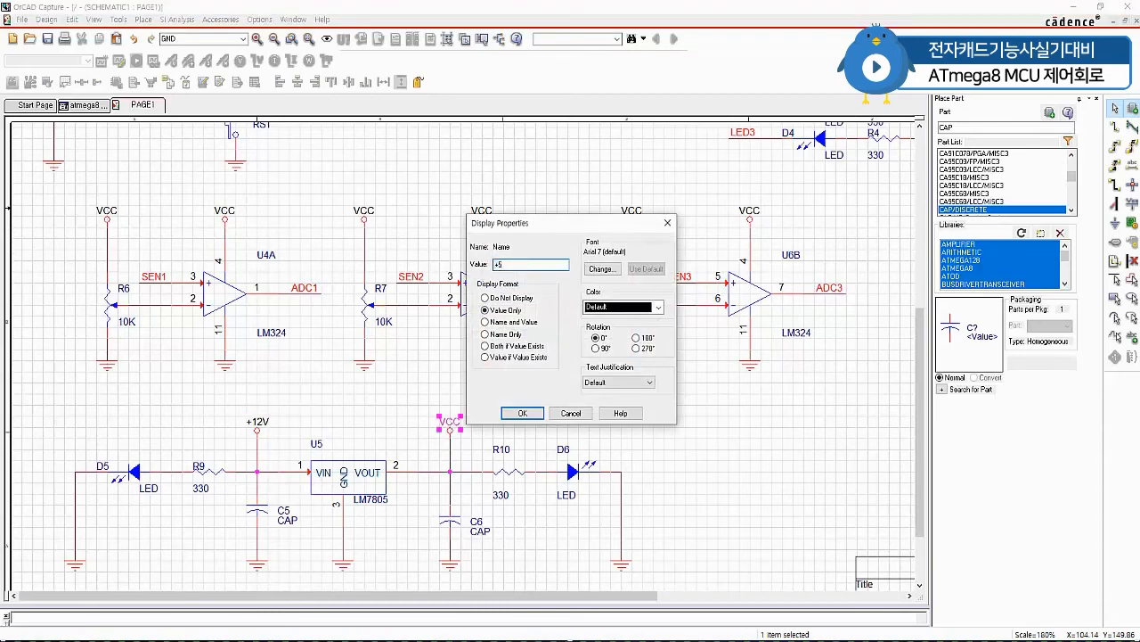
{"action": "type", "text": "V"}
{"action": "key", "text": "Return"}
{"action": "left_click", "coordinate": [725, 385]}
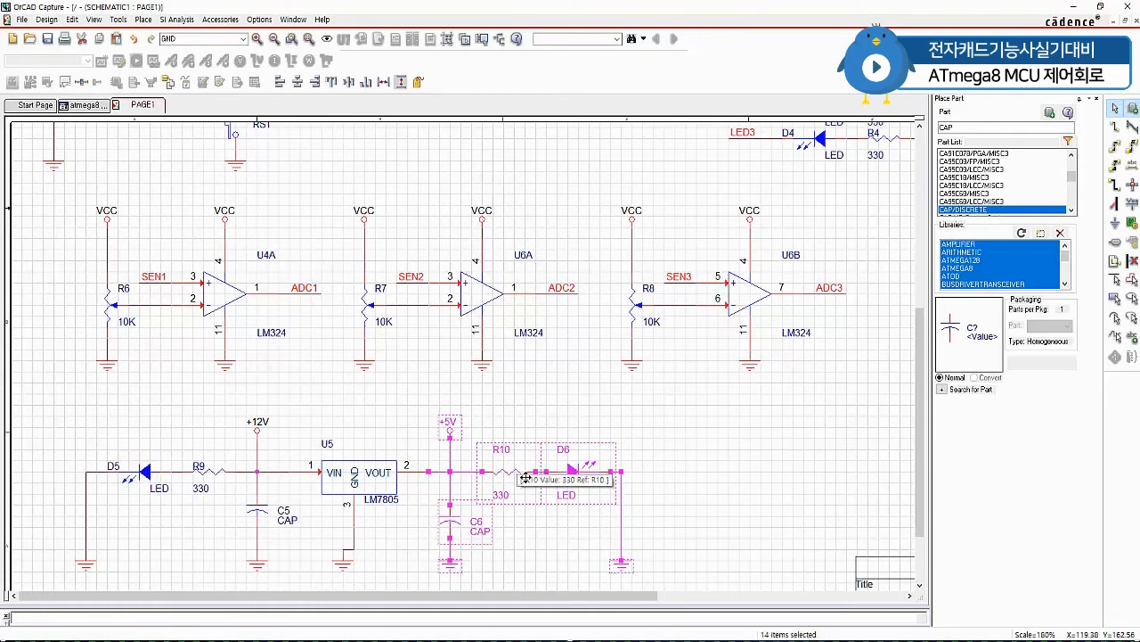
Shift the +5V, C6, R10 and D6 group slightly away from U5 and align U5's GND symbol under pin 3.
{"action": "left_click_drag", "start_coordinate": [515, 472], "coordinate": [526, 474]}
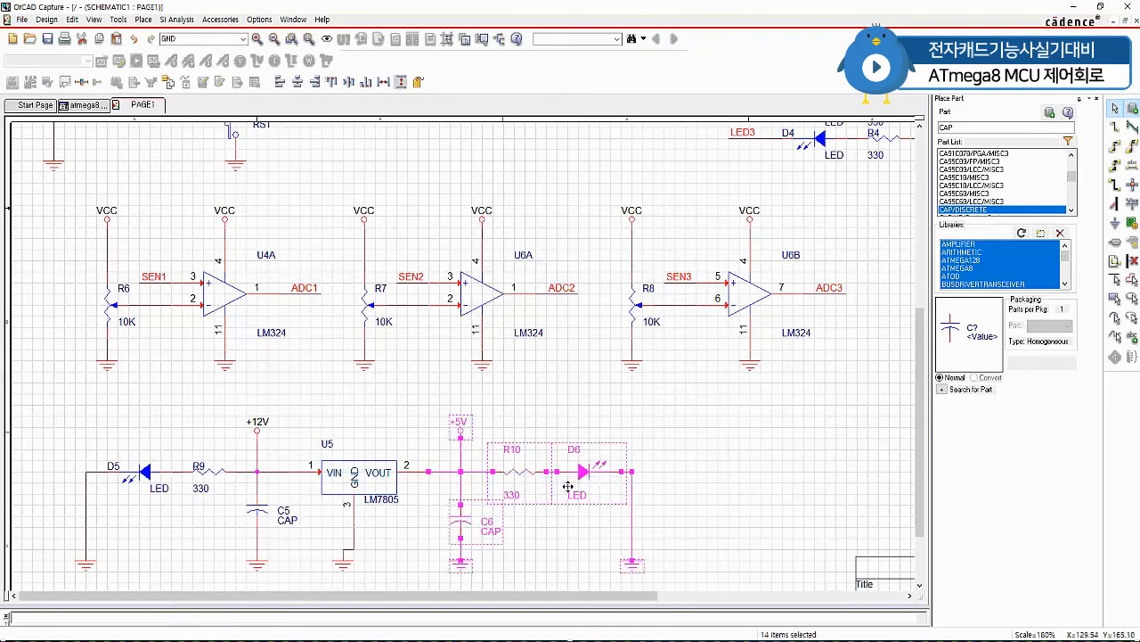
{"action": "left_click", "coordinate": [344, 563]}
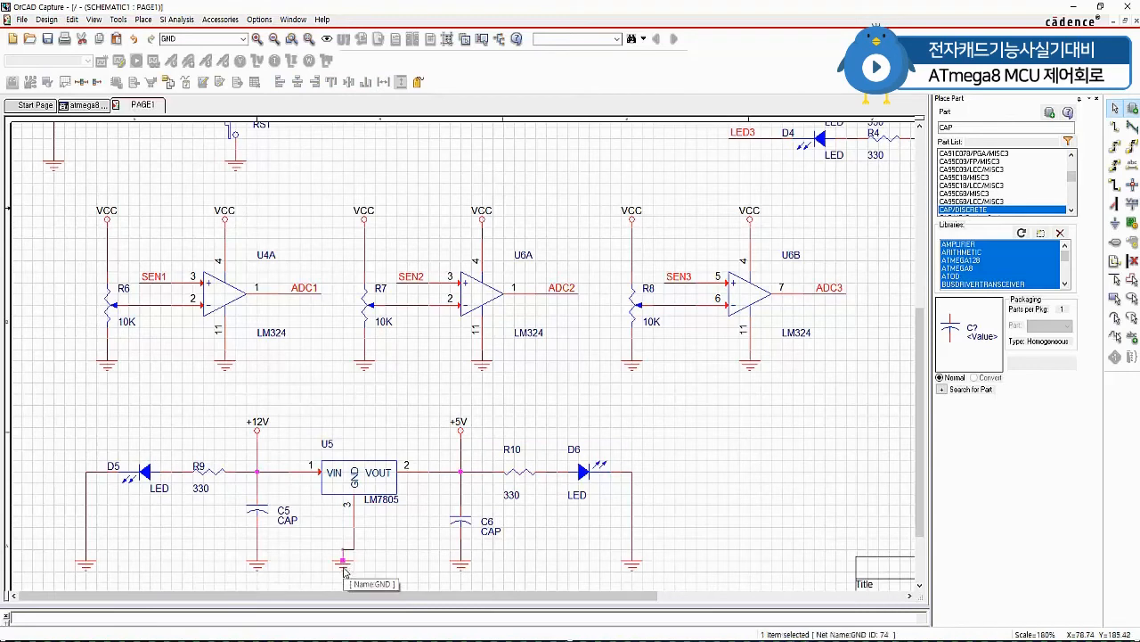
{"action": "left_click", "coordinate": [345, 567]}
{"action": "left_click_drag", "start_coordinate": [345, 568], "coordinate": [356, 568]}
{"action": "left_click", "coordinate": [584, 545]}
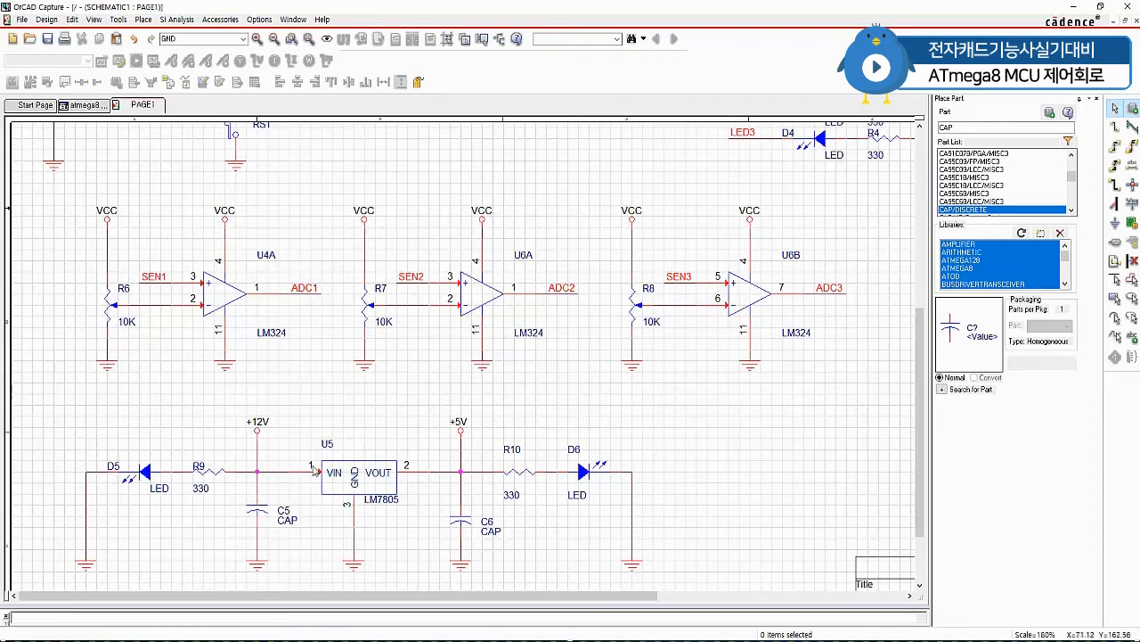
Set the values of capacitors C5 and C6 to 220uF/16V.
{"action": "left_click", "coordinate": [293, 524]}
{"action": "double_click", "coordinate": [294, 524]}
{"action": "type", "text": "220"}
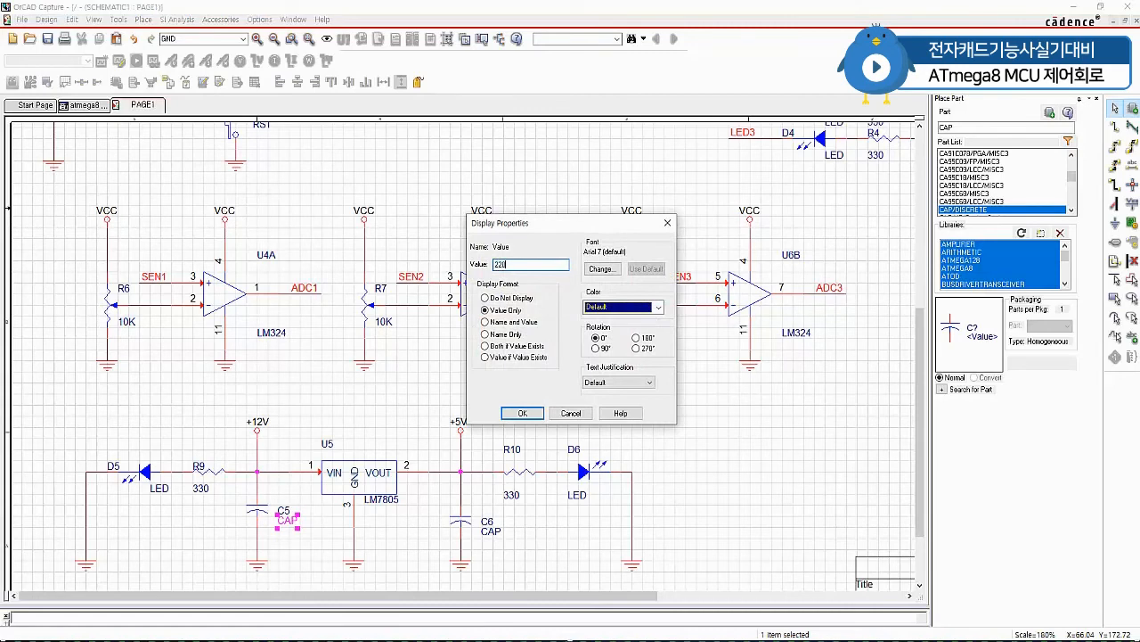
{"action": "type", "text": "uF/16V"}
{"action": "key", "text": "Return"}
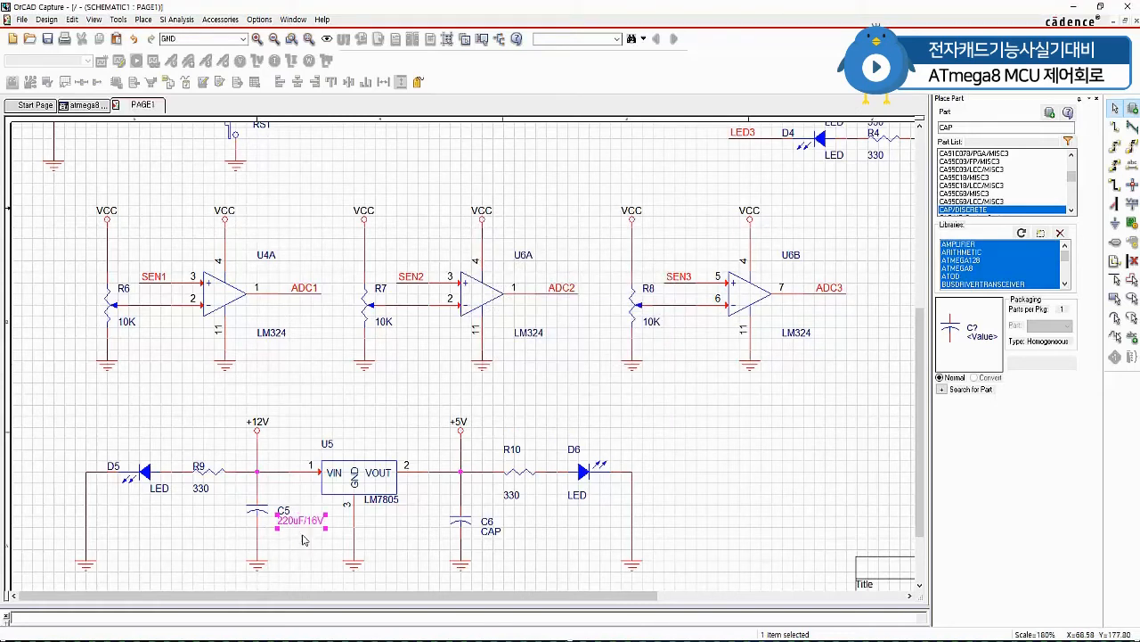
{"action": "double_click", "coordinate": [489, 533]}
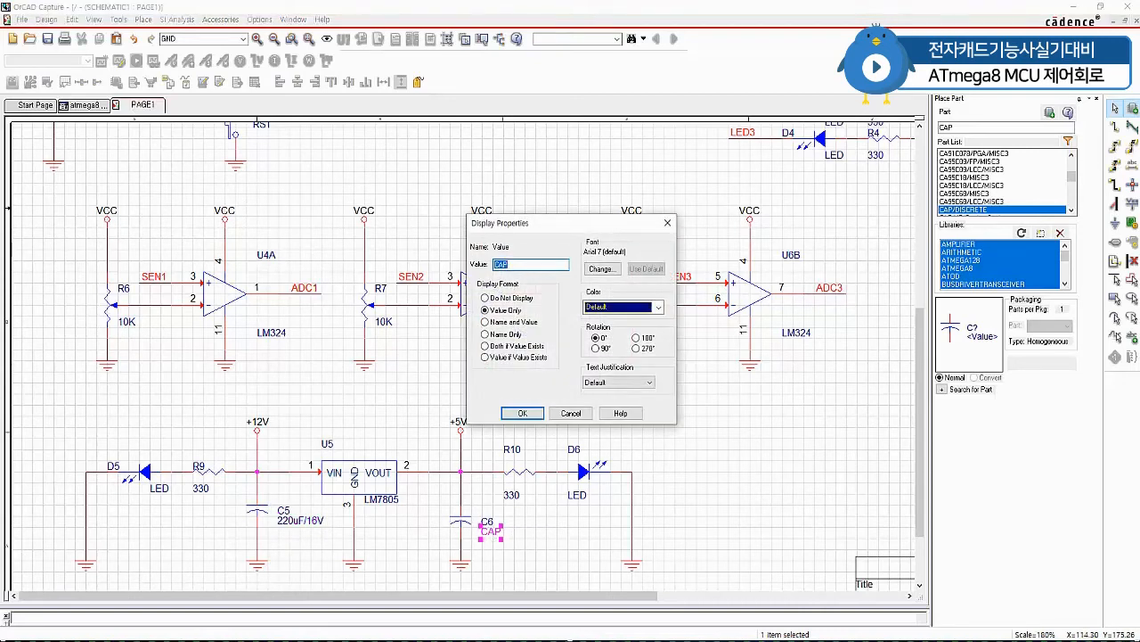
{"action": "type", "text": "220uF/16V"}
{"action": "key", "text": "Return"}
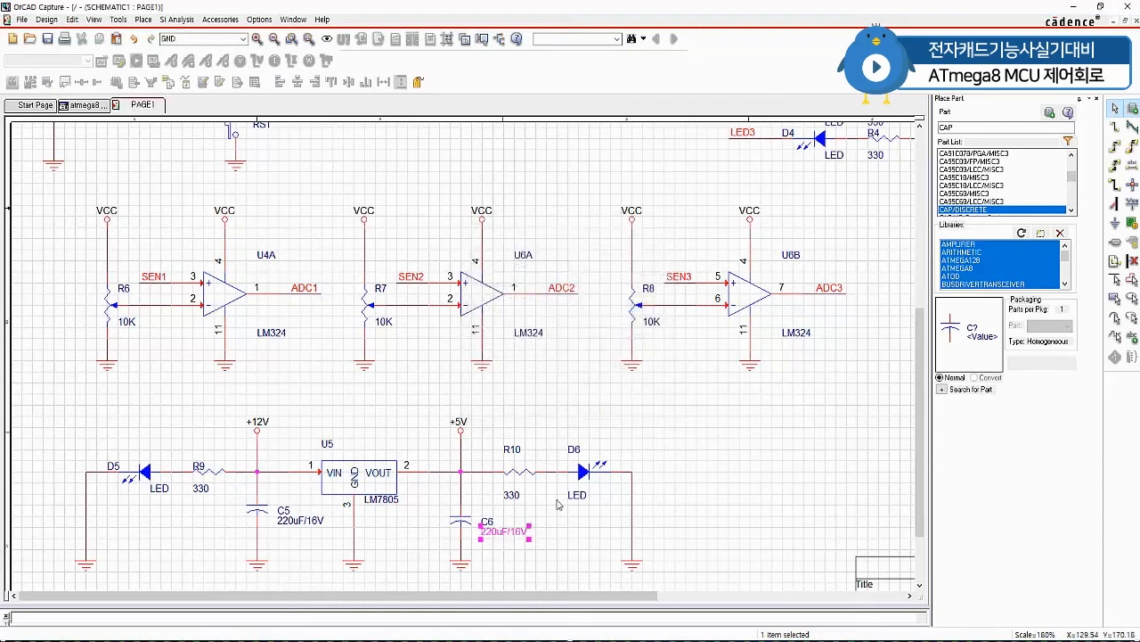
{"action": "left_click", "coordinate": [775, 486]}
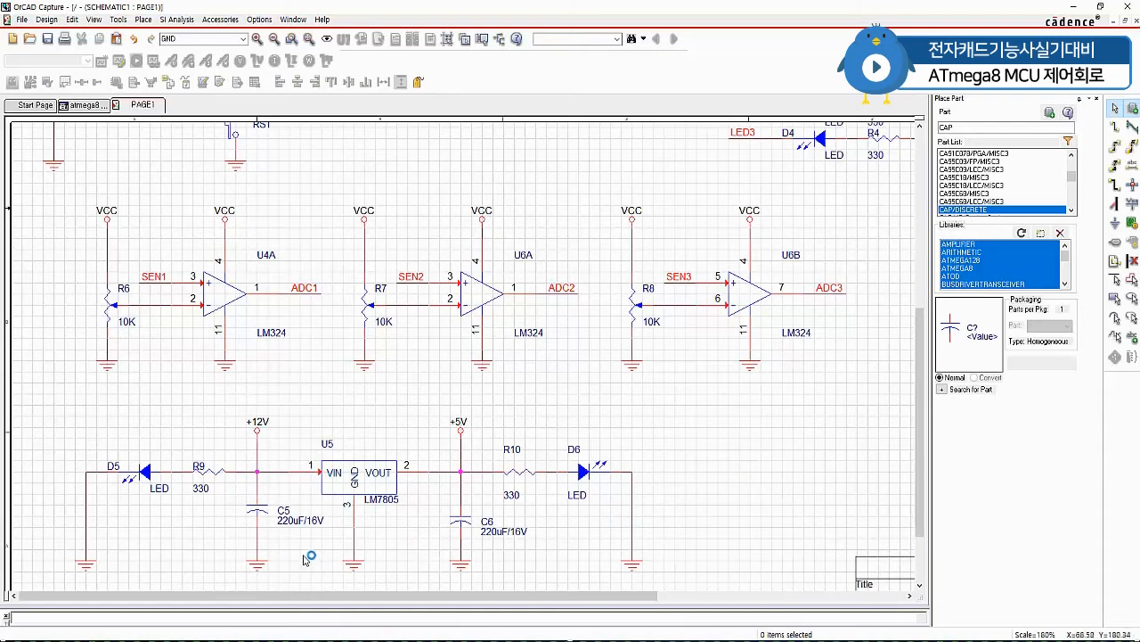
Lower capacitor C5 into line with C6.
{"action": "left_click", "coordinate": [260, 511]}
{"action": "left_click_drag", "start_coordinate": [261, 511], "coordinate": [261, 524]}
{"action": "left_click", "coordinate": [386, 535]}
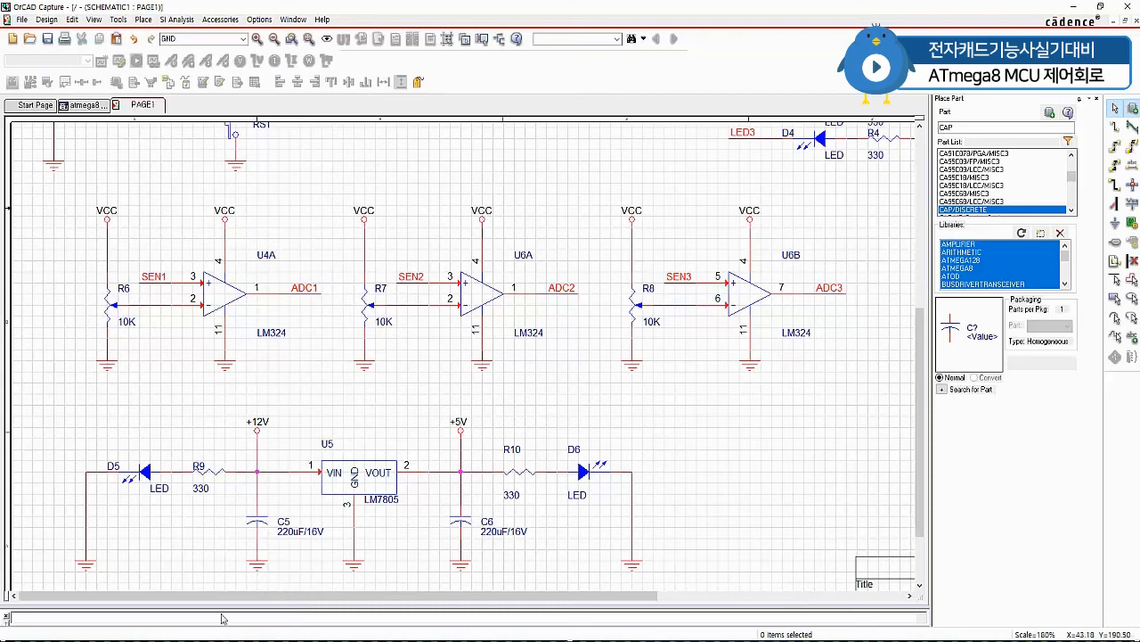
{"action": "scroll", "coordinate": [295, 517], "scroll_direction": "down", "scroll_amount": 1}
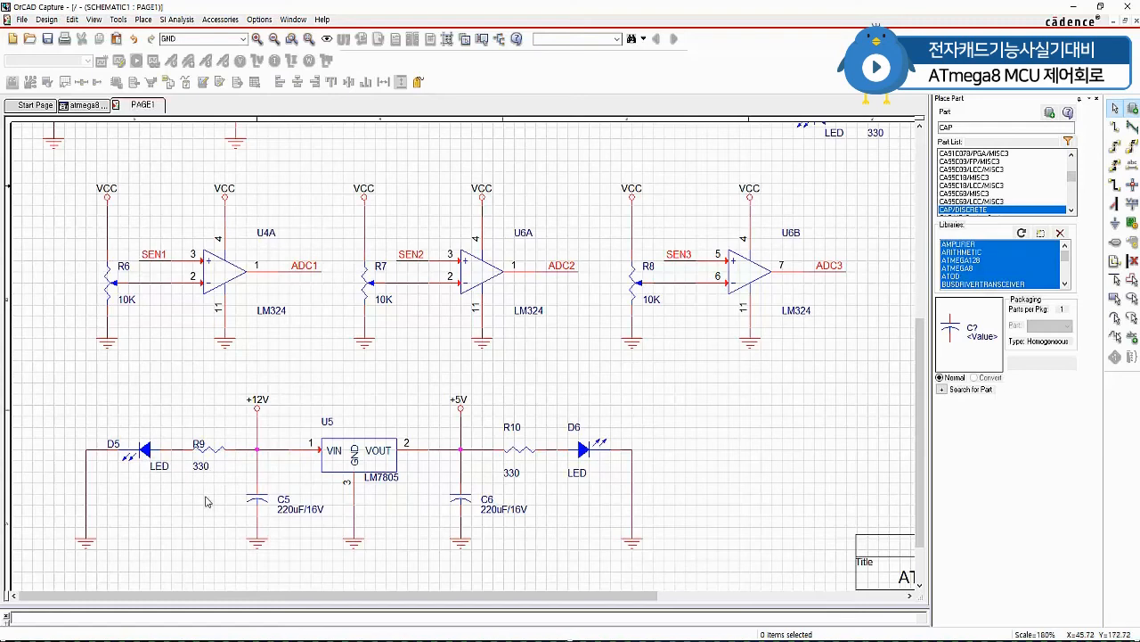
{"action": "scroll", "coordinate": [207, 501], "scroll_direction": "down", "scroll_amount": 1}
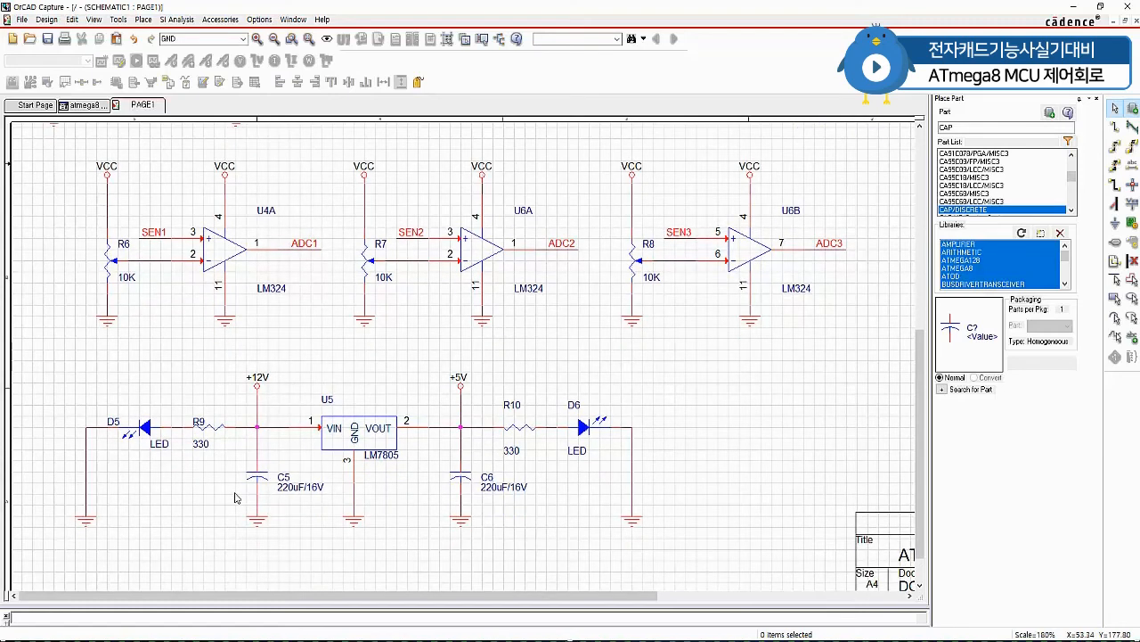
{"action": "key", "text": "ctrl+2"}
{"action": "left_click_drag", "start_coordinate": [238, 365], "coordinate": [279, 393]}
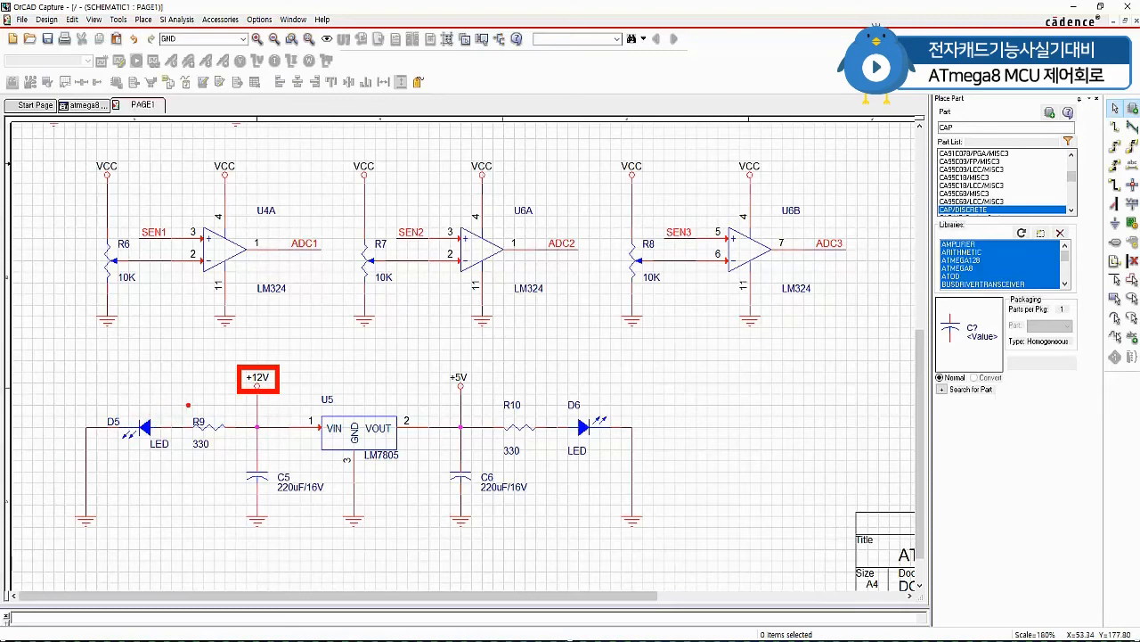
{"action": "left_click_drag", "start_coordinate": [91, 390], "coordinate": [206, 389]}
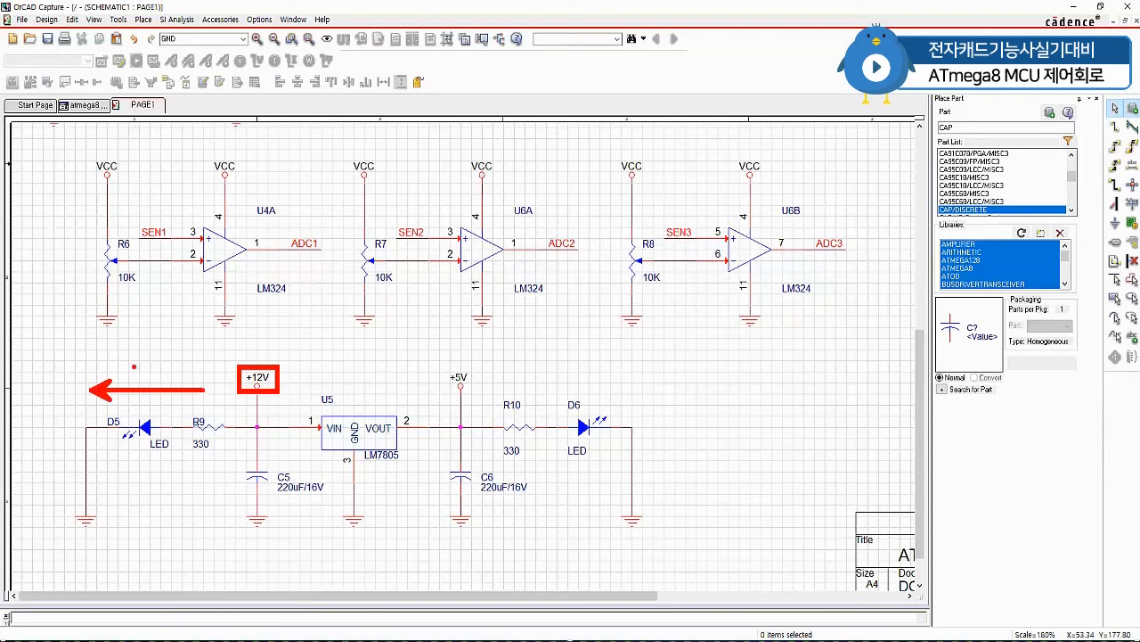
{"action": "mouse_move", "coordinate": [120, 357]}
{"action": "left_mouse_down"}
{"action": "mouse_move", "coordinate": [133, 352]}
{"action": "mouse_move", "coordinate": [126, 369]}
{"action": "mouse_move", "coordinate": [153, 363]}
{"action": "left_mouse_up"}
{"action": "mouse_move", "coordinate": [139, 373]}
{"action": "left_mouse_down"}
{"action": "mouse_move", "coordinate": [142, 386]}
{"action": "mouse_move", "coordinate": [149, 372]}
{"action": "left_mouse_up"}
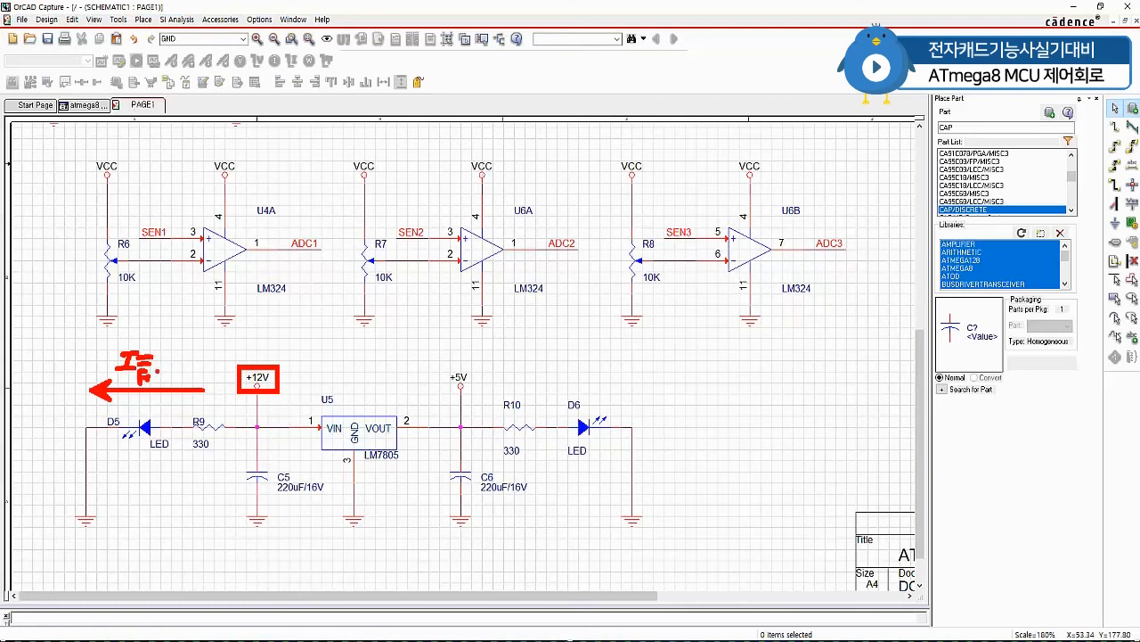
{"action": "mouse_move", "coordinate": [181, 344]}
{"action": "left_mouse_down"}
{"action": "mouse_move", "coordinate": [173, 365]}
{"action": "mouse_move", "coordinate": [183, 353]}
{"action": "mouse_move", "coordinate": [222, 352]}
{"action": "left_mouse_up"}
{"action": "mouse_move", "coordinate": [128, 460]}
{"action": "left_mouse_down"}
{"action": "mouse_move", "coordinate": [134, 472]}
{"action": "mouse_move", "coordinate": [144, 460]}
{"action": "mouse_move", "coordinate": [161, 467]}
{"action": "left_mouse_up"}
{"action": "left_click_drag", "start_coordinate": [159, 472], "coordinate": [180, 468]}
{"action": "mouse_move", "coordinate": [170, 476]}
{"action": "left_mouse_down"}
{"action": "mouse_move", "coordinate": [198, 478]}
{"action": "mouse_move", "coordinate": [214, 462]}
{"action": "mouse_move", "coordinate": [224, 481]}
{"action": "mouse_move", "coordinate": [234, 461]}
{"action": "left_mouse_up"}
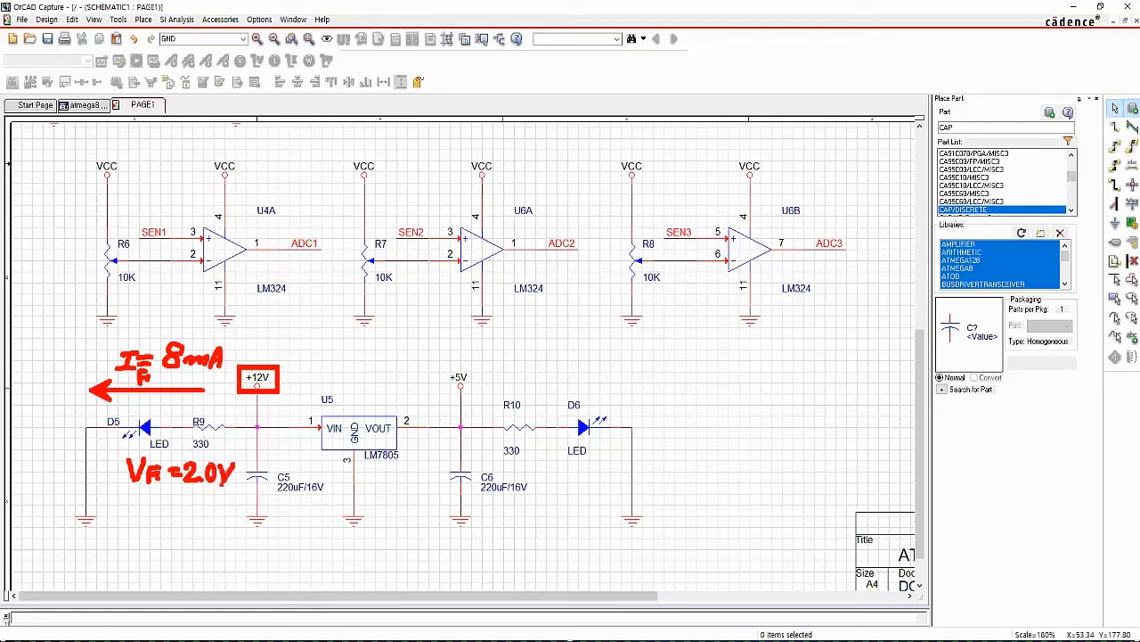
{"action": "key", "text": "b"}
{"action": "mouse_move", "coordinate": [197, 437]}
{"action": "left_mouse_down"}
{"action": "mouse_move", "coordinate": [196, 456]}
{"action": "mouse_move", "coordinate": [214, 460]}
{"action": "mouse_move", "coordinate": [227, 439]}
{"action": "left_mouse_up"}
{"action": "left_click_drag", "start_coordinate": [212, 450], "coordinate": [236, 441]}
{"action": "left_click", "coordinate": [236, 447]}
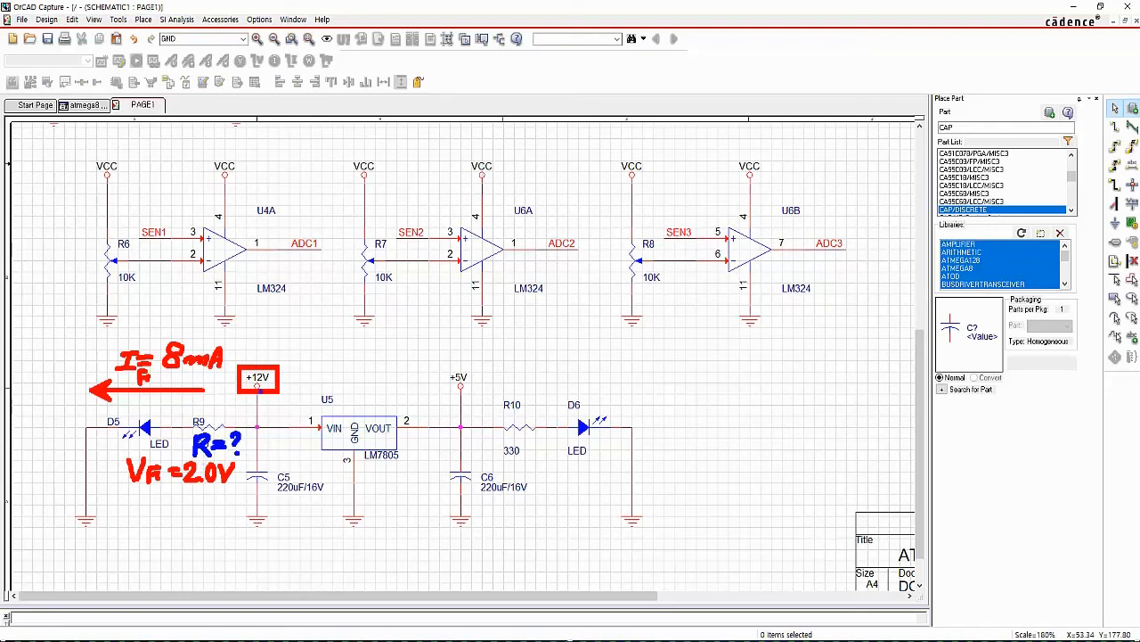
{"action": "key", "text": "r"}
{"action": "left_click_drag", "start_coordinate": [349, 337], "coordinate": [350, 361]}
{"action": "mouse_move", "coordinate": [352, 336]}
{"action": "left_mouse_down"}
{"action": "mouse_move", "coordinate": [370, 363]}
{"action": "mouse_move", "coordinate": [392, 355]}
{"action": "left_mouse_up"}
{"action": "left_click_drag", "start_coordinate": [412, 355], "coordinate": [439, 355]}
{"action": "mouse_move", "coordinate": [424, 356]}
{"action": "left_mouse_down"}
{"action": "mouse_move", "coordinate": [424, 370]}
{"action": "mouse_move", "coordinate": [437, 370]}
{"action": "left_mouse_up"}
{"action": "mouse_move", "coordinate": [437, 367]}
{"action": "left_mouse_down"}
{"action": "mouse_move", "coordinate": [447, 366]}
{"action": "mouse_move", "coordinate": [438, 384]}
{"action": "left_mouse_up"}
{"action": "left_click_drag", "start_coordinate": [438, 375], "coordinate": [446, 383]}
{"action": "left_click_drag", "start_coordinate": [405, 343], "coordinate": [469, 343]}
{"action": "mouse_move", "coordinate": [197, 402]}
{"action": "left_mouse_down"}
{"action": "mouse_move", "coordinate": [204, 417]}
{"action": "mouse_move", "coordinate": [211, 401]}
{"action": "left_mouse_up"}
{"action": "left_click_drag", "start_coordinate": [212, 402], "coordinate": [218, 425]}
{"action": "left_click_drag", "start_coordinate": [214, 406], "coordinate": [219, 415]}
{"action": "left_click_drag", "start_coordinate": [220, 414], "coordinate": [229, 423]}
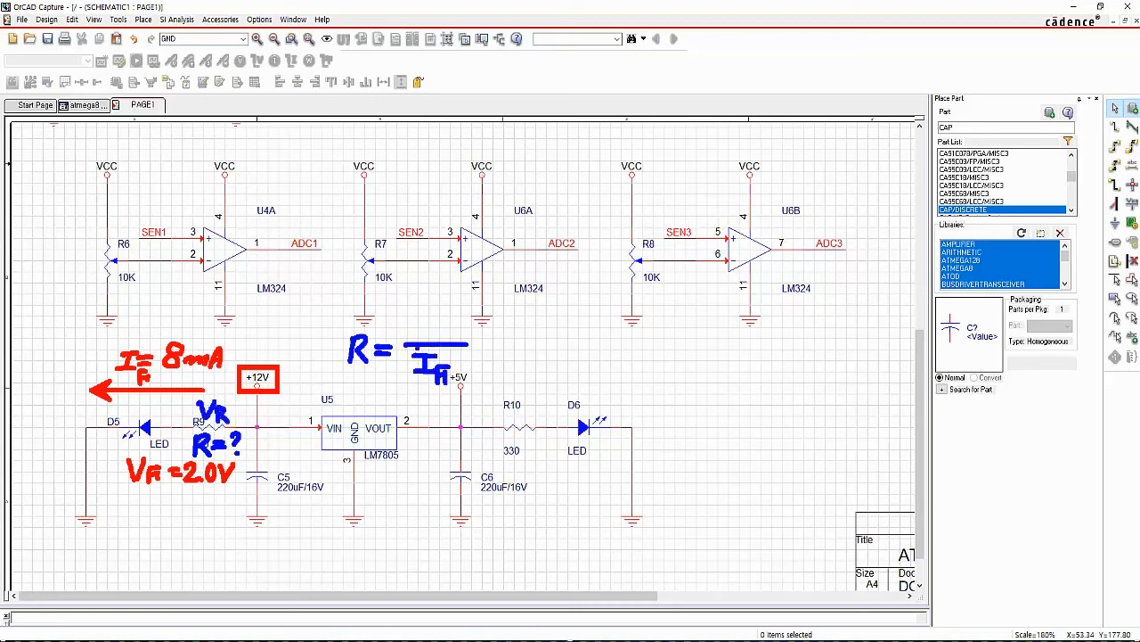
{"action": "mouse_move", "coordinate": [417, 313]}
{"action": "left_mouse_down"}
{"action": "mouse_move", "coordinate": [431, 335]}
{"action": "mouse_move", "coordinate": [449, 308]}
{"action": "mouse_move", "coordinate": [441, 340]}
{"action": "left_mouse_up"}
{"action": "mouse_move", "coordinate": [441, 324]}
{"action": "left_mouse_down"}
{"action": "mouse_move", "coordinate": [508, 353]}
{"action": "mouse_move", "coordinate": [616, 345]}
{"action": "left_mouse_up"}
{"action": "left_click_drag", "start_coordinate": [540, 315], "coordinate": [534, 333]}
{"action": "mouse_move", "coordinate": [545, 317]}
{"action": "left_mouse_down"}
{"action": "mouse_move", "coordinate": [563, 334]}
{"action": "mouse_move", "coordinate": [585, 308]}
{"action": "mouse_move", "coordinate": [619, 335]}
{"action": "mouse_move", "coordinate": [636, 311]}
{"action": "mouse_move", "coordinate": [634, 338]}
{"action": "mouse_move", "coordinate": [649, 326]}
{"action": "left_mouse_up"}
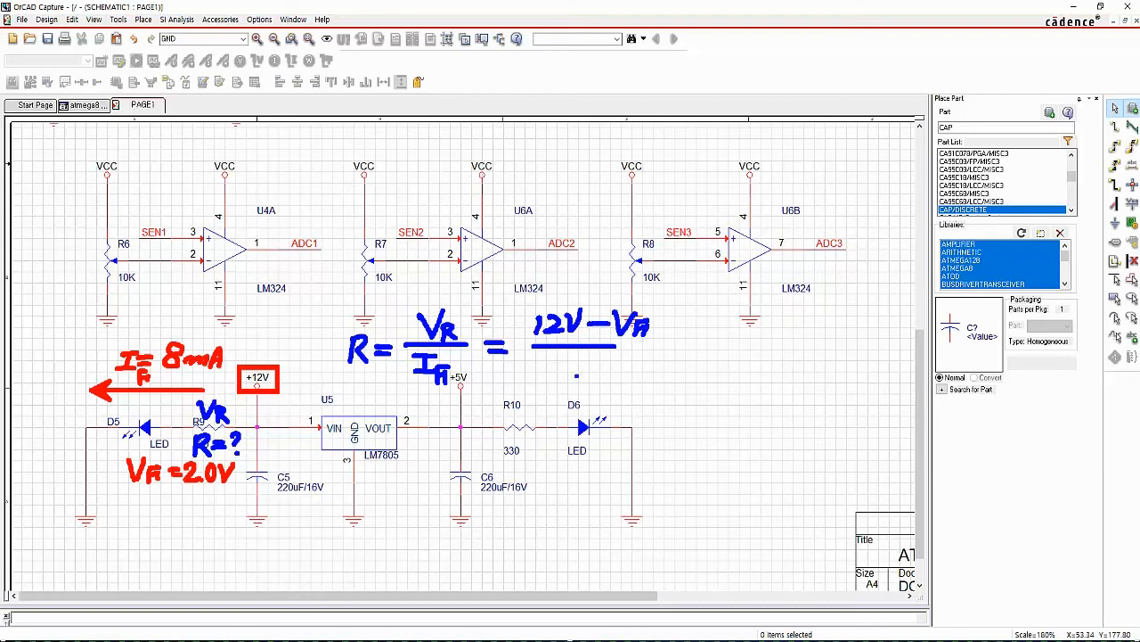
{"action": "mouse_move", "coordinate": [579, 368]}
{"action": "left_mouse_down"}
{"action": "mouse_move", "coordinate": [573, 354]}
{"action": "mouse_move", "coordinate": [632, 383]}
{"action": "left_mouse_up"}
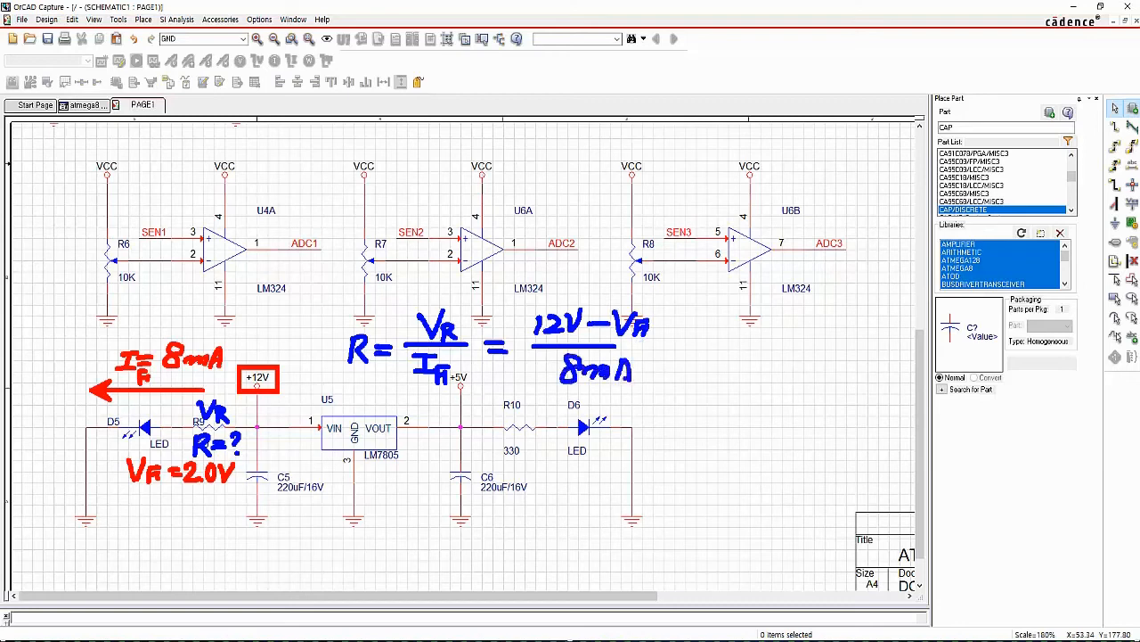
{"action": "left_click_drag", "start_coordinate": [659, 345], "coordinate": [682, 344]}
{"action": "mouse_move", "coordinate": [660, 352]}
{"action": "left_mouse_down"}
{"action": "mouse_move", "coordinate": [851, 345]}
{"action": "mouse_move", "coordinate": [841, 345]}
{"action": "left_mouse_up"}
{"action": "left_click_drag", "start_coordinate": [722, 318], "coordinate": [827, 334]}
{"action": "mouse_move", "coordinate": [828, 314]}
{"action": "left_mouse_down"}
{"action": "mouse_move", "coordinate": [834, 326]}
{"action": "mouse_move", "coordinate": [850, 309]}
{"action": "left_mouse_up"}
{"action": "mouse_move", "coordinate": [782, 356]}
{"action": "left_mouse_down"}
{"action": "mouse_move", "coordinate": [787, 374]}
{"action": "mouse_move", "coordinate": [813, 376]}
{"action": "mouse_move", "coordinate": [829, 358]}
{"action": "mouse_move", "coordinate": [835, 385]}
{"action": "mouse_move", "coordinate": [836, 370]}
{"action": "left_mouse_up"}
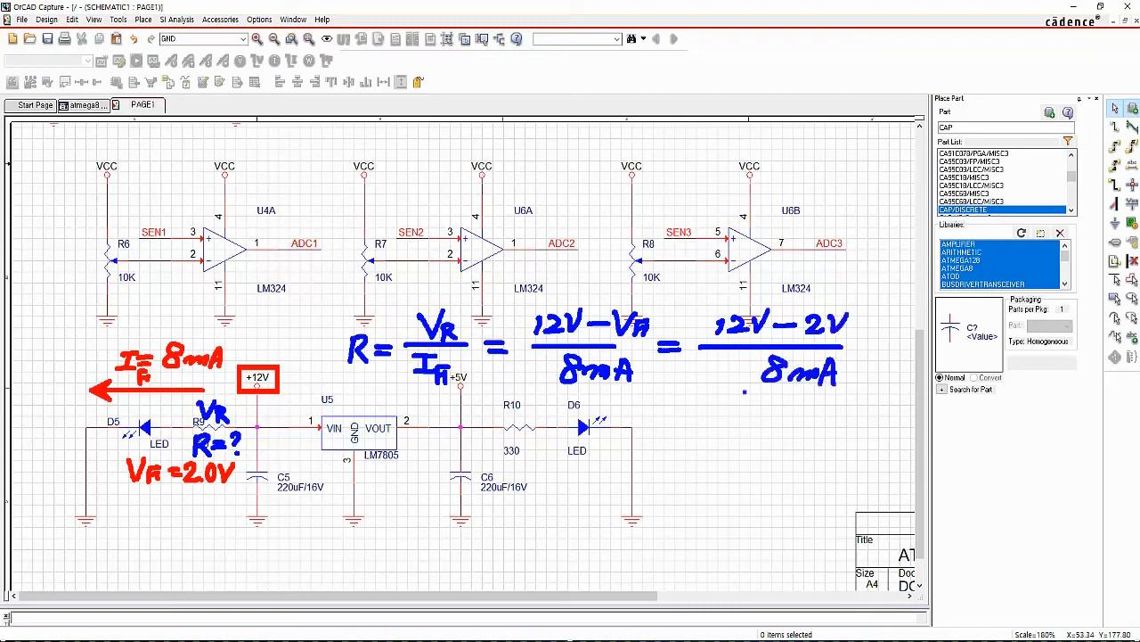
{"action": "left_click_drag", "start_coordinate": [663, 428], "coordinate": [679, 435]}
{"action": "mouse_move", "coordinate": [701, 421]}
{"action": "left_mouse_down"}
{"action": "mouse_move", "coordinate": [693, 443]}
{"action": "mouse_move", "coordinate": [729, 441]}
{"action": "left_mouse_up"}
{"action": "mouse_move", "coordinate": [737, 422]}
{"action": "left_mouse_down"}
{"action": "mouse_move", "coordinate": [736, 443]}
{"action": "mouse_move", "coordinate": [759, 422]}
{"action": "mouse_move", "coordinate": [804, 436]}
{"action": "left_mouse_up"}
{"action": "left_click_drag", "start_coordinate": [659, 475], "coordinate": [746, 489]}
{"action": "left_click", "coordinate": [705, 486]}
{"action": "left_click_drag", "start_coordinate": [750, 473], "coordinate": [771, 489]}
{"action": "mouse_move", "coordinate": [786, 468]}
{"action": "left_mouse_down"}
{"action": "mouse_move", "coordinate": [774, 479]}
{"action": "mouse_move", "coordinate": [787, 488]}
{"action": "left_mouse_up"}
{"action": "left_click_drag", "start_coordinate": [791, 481], "coordinate": [828, 480]}
{"action": "left_click", "coordinate": [830, 478]}
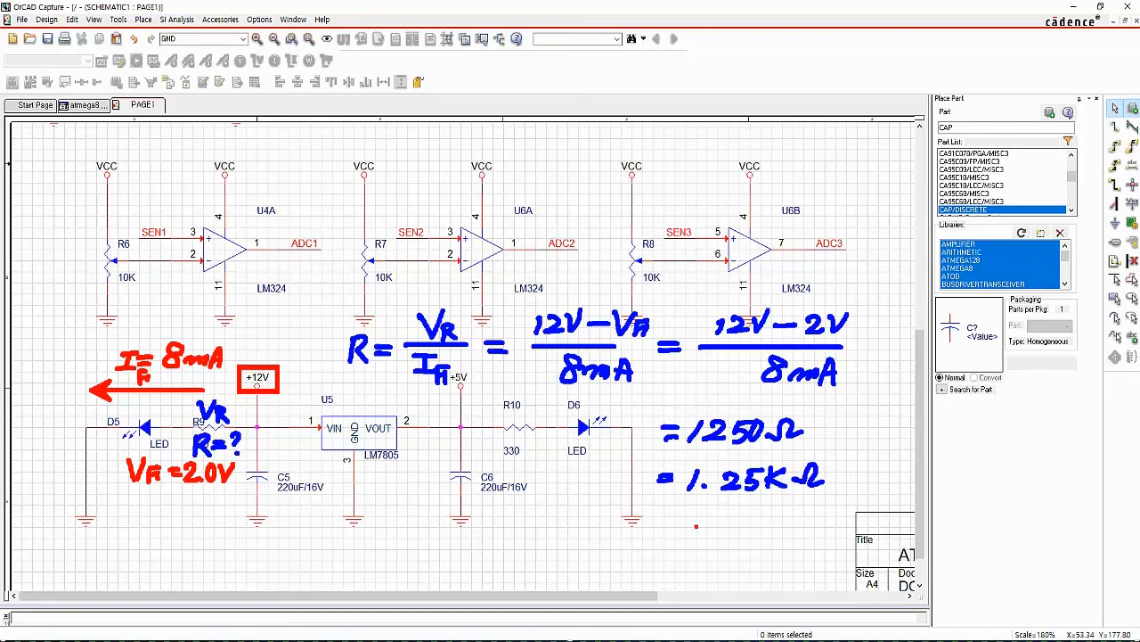
{"action": "mouse_move", "coordinate": [711, 522]}
{"action": "left_mouse_down", "text": "ctrl+shift"}
{"action": "mouse_move", "coordinate": [660, 522]}
{"action": "mouse_move", "coordinate": [755, 528]}
{"action": "left_mouse_up", "text": "ctrl+shift"}
{"action": "left_click", "coordinate": [731, 525]}
{"action": "left_click_drag", "start_coordinate": [768, 507], "coordinate": [761, 530]}
{"action": "left_click_drag", "start_coordinate": [780, 507], "coordinate": [764, 520]}
{"action": "left_click_drag", "start_coordinate": [766, 518], "coordinate": [784, 531]}
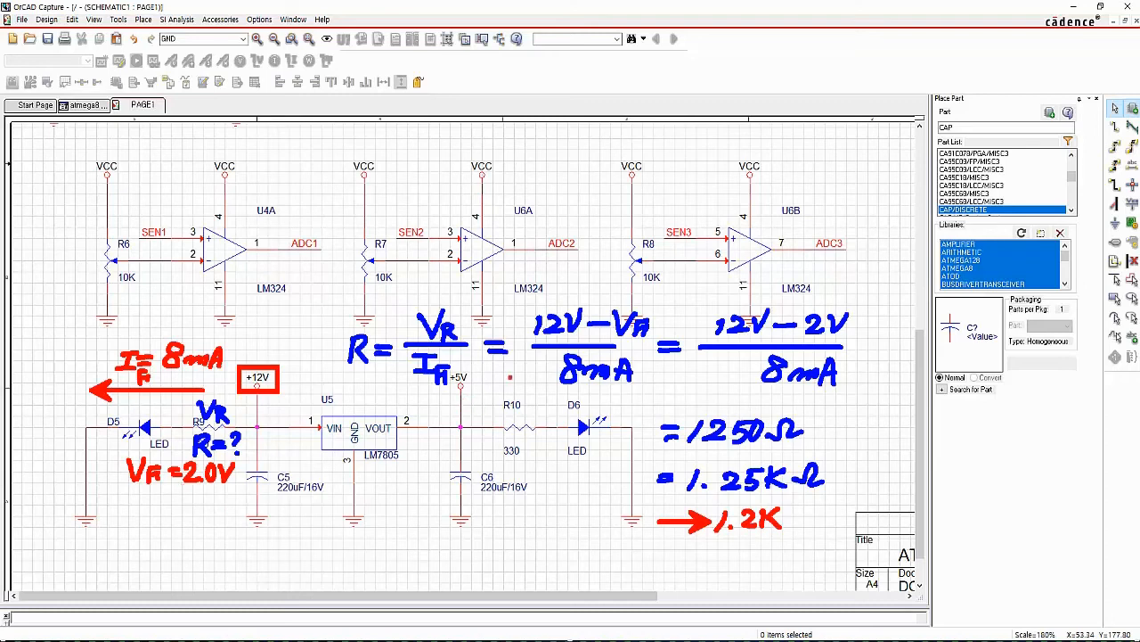
{"action": "key", "text": "Escape"}
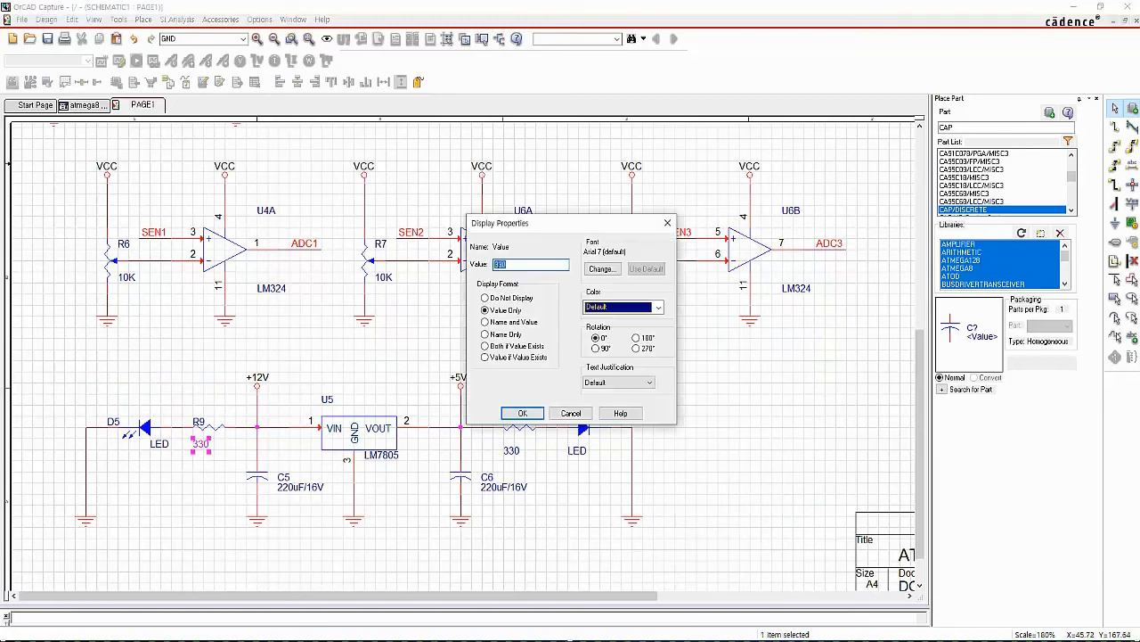
Set the value of resistor R9 beside D5 to 1.2K.
{"action": "double_click", "coordinate": [201, 443]}
{"action": "type", "text": "1.2K"}
{"action": "key", "text": "Return"}
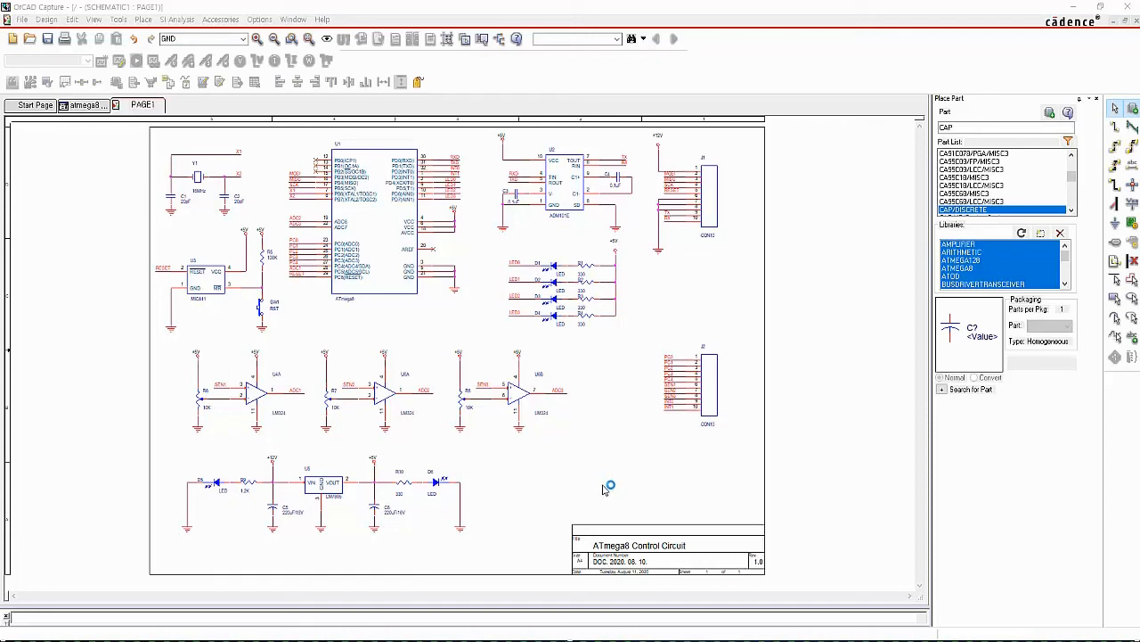
{"action": "left_click", "coordinate": [512, 469]}
{"action": "left_click_drag", "start_coordinate": [201, 305], "coordinate": [207, 311]}
{"action": "mouse_move", "coordinate": [214, 300]}
{"action": "left_mouse_down"}
{"action": "mouse_move", "coordinate": [217, 315]}
{"action": "mouse_move", "coordinate": [254, 301]}
{"action": "mouse_move", "coordinate": [236, 319]}
{"action": "left_mouse_up"}
{"action": "left_click_drag", "start_coordinate": [239, 310], "coordinate": [246, 321]}
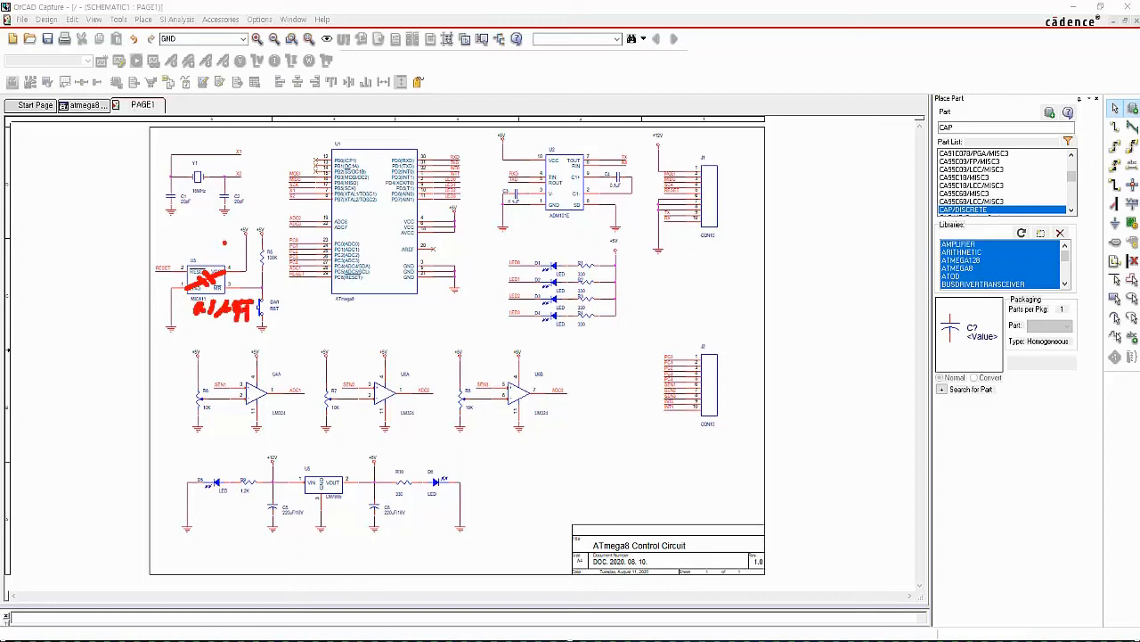
{"action": "mouse_move", "coordinate": [194, 239]}
{"action": "left_mouse_down"}
{"action": "mouse_move", "coordinate": [242, 238]}
{"action": "mouse_move", "coordinate": [230, 219]}
{"action": "mouse_move", "coordinate": [169, 226]}
{"action": "mouse_move", "coordinate": [193, 206]}
{"action": "left_mouse_up"}
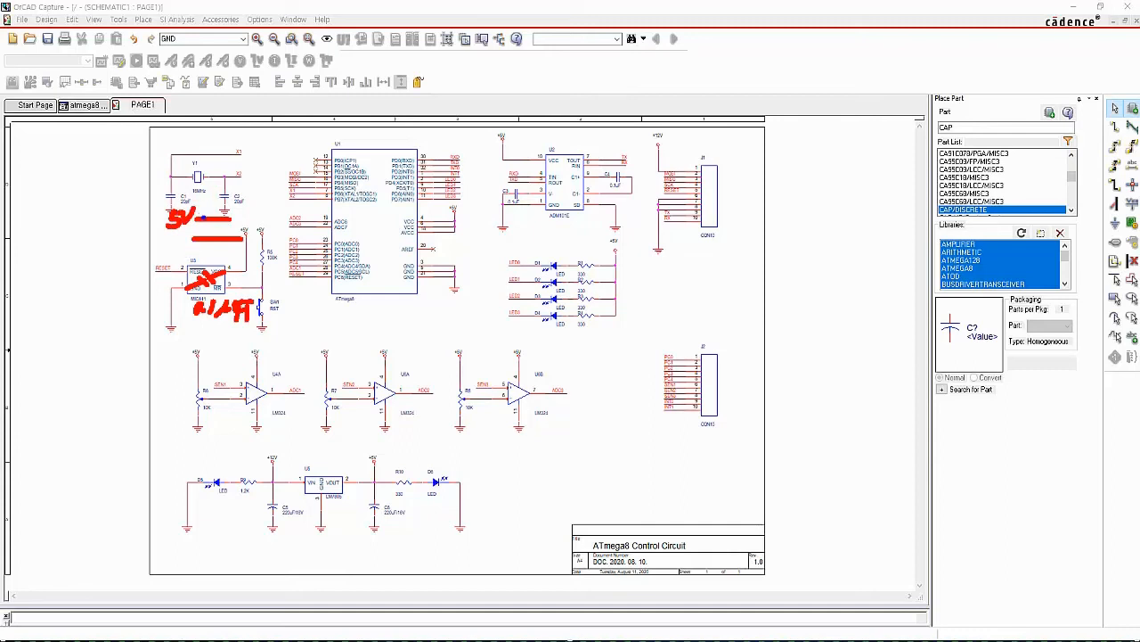
{"action": "left_click_drag", "start_coordinate": [204, 217], "coordinate": [230, 218]}
{"action": "mouse_move", "coordinate": [215, 258]}
{"action": "left_mouse_down"}
{"action": "mouse_move", "coordinate": [189, 277]}
{"action": "mouse_move", "coordinate": [135, 271]}
{"action": "mouse_move", "coordinate": [187, 267]}
{"action": "left_mouse_up"}
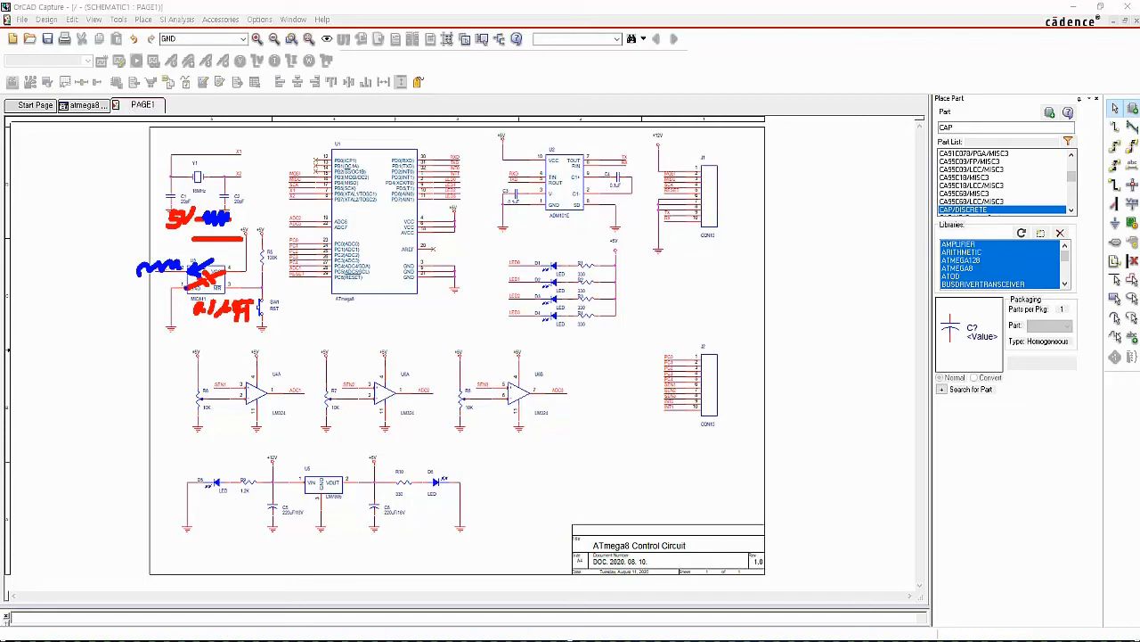
{"action": "mouse_move", "coordinate": [185, 306]}
{"action": "left_mouse_down"}
{"action": "mouse_move", "coordinate": [175, 319]}
{"action": "mouse_move", "coordinate": [173, 302]}
{"action": "mouse_move", "coordinate": [187, 319]}
{"action": "left_mouse_up"}
{"action": "mouse_move", "coordinate": [454, 234]}
{"action": "left_mouse_down"}
{"action": "mouse_move", "coordinate": [447, 246]}
{"action": "mouse_move", "coordinate": [469, 242]}
{"action": "mouse_move", "coordinate": [454, 249]}
{"action": "mouse_move", "coordinate": [456, 266]}
{"action": "mouse_move", "coordinate": [473, 242]}
{"action": "mouse_move", "coordinate": [511, 255]}
{"action": "mouse_move", "coordinate": [540, 238]}
{"action": "left_mouse_up"}
{"action": "left_click", "coordinate": [487, 252]}
{"action": "left_click", "coordinate": [505, 252]}
{"action": "mouse_move", "coordinate": [526, 243]}
{"action": "left_mouse_down"}
{"action": "mouse_move", "coordinate": [526, 260]}
{"action": "mouse_move", "coordinate": [537, 248]}
{"action": "left_mouse_up"}
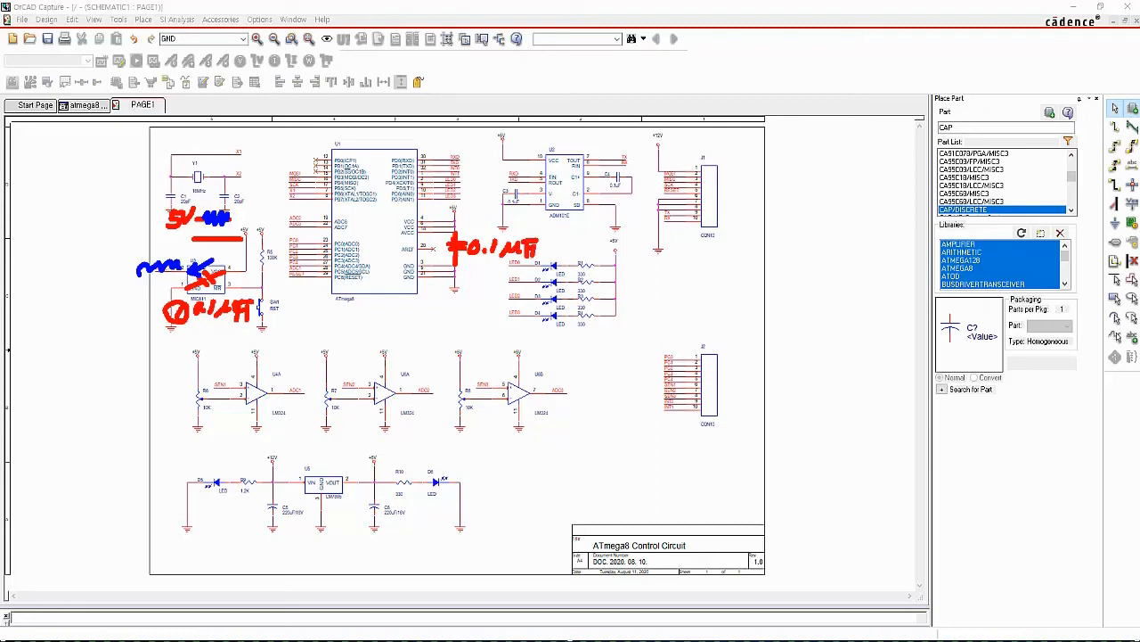
{"action": "left_click_drag", "start_coordinate": [463, 214], "coordinate": [479, 233]}
{"action": "mouse_move", "coordinate": [504, 160]}
{"action": "left_mouse_down"}
{"action": "mouse_move", "coordinate": [491, 173]}
{"action": "mouse_move", "coordinate": [503, 172]}
{"action": "mouse_move", "coordinate": [501, 202]}
{"action": "left_mouse_up"}
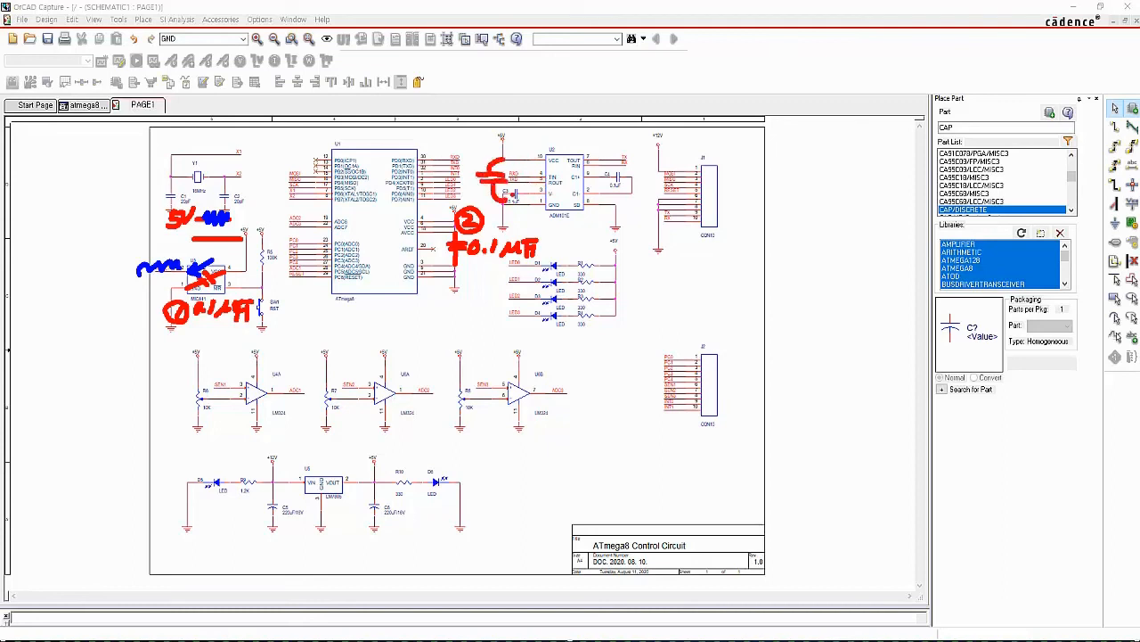
{"action": "left_click", "coordinate": [472, 155]}
{"action": "mouse_move", "coordinate": [446, 140]}
{"action": "left_mouse_down"}
{"action": "mouse_move", "coordinate": [447, 155]}
{"action": "mouse_move", "coordinate": [462, 138]}
{"action": "mouse_move", "coordinate": [453, 158]}
{"action": "left_mouse_up"}
{"action": "left_click", "coordinate": [638, 189]}
{"action": "mouse_move", "coordinate": [660, 170]}
{"action": "left_mouse_down"}
{"action": "mouse_move", "coordinate": [636, 187]}
{"action": "mouse_move", "coordinate": [660, 204]}
{"action": "left_mouse_up"}
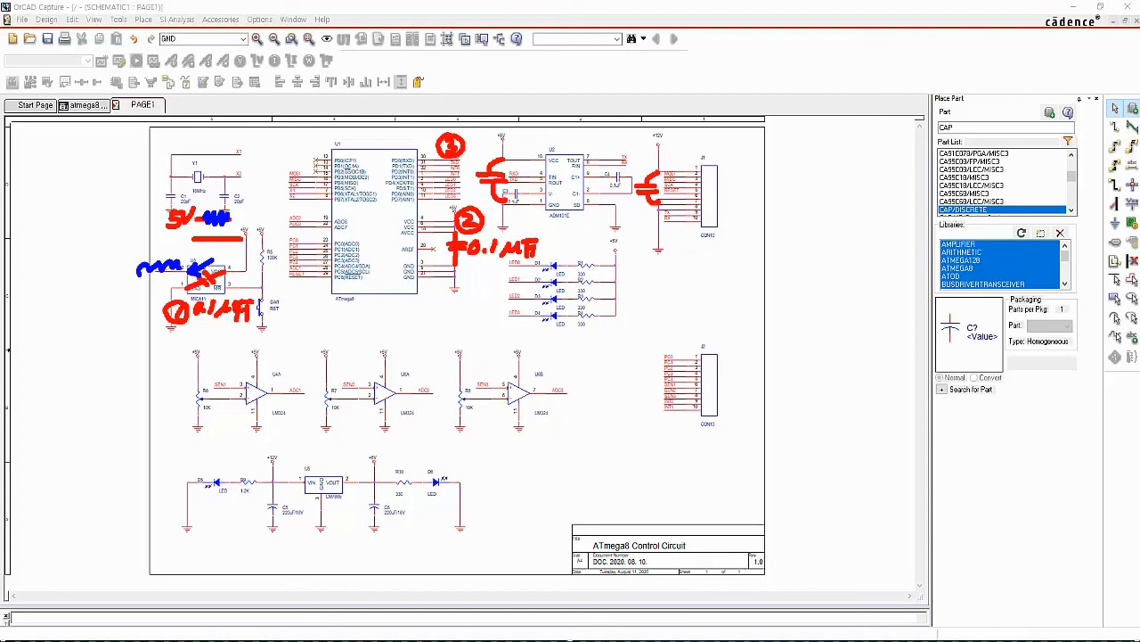
{"action": "mouse_move", "coordinate": [628, 152]}
{"action": "left_mouse_down"}
{"action": "mouse_move", "coordinate": [642, 162]}
{"action": "mouse_move", "coordinate": [631, 169]}
{"action": "mouse_move", "coordinate": [640, 148]}
{"action": "left_mouse_up"}
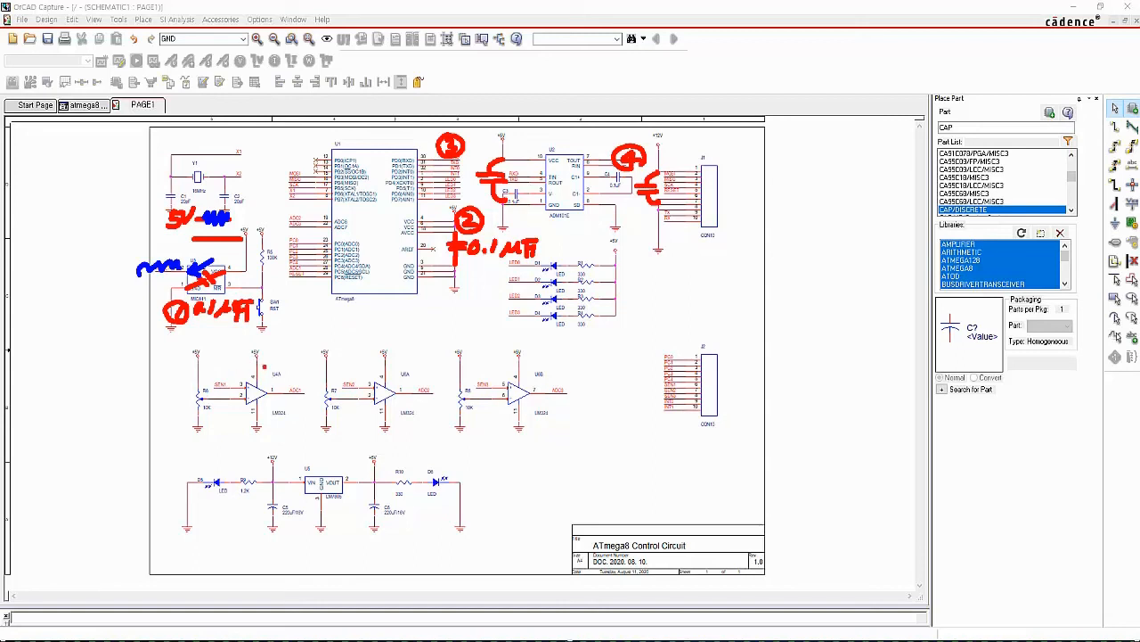
{"action": "mouse_move", "coordinate": [258, 360]}
{"action": "left_mouse_down"}
{"action": "mouse_move", "coordinate": [290, 380]}
{"action": "mouse_move", "coordinate": [258, 417]}
{"action": "left_mouse_up"}
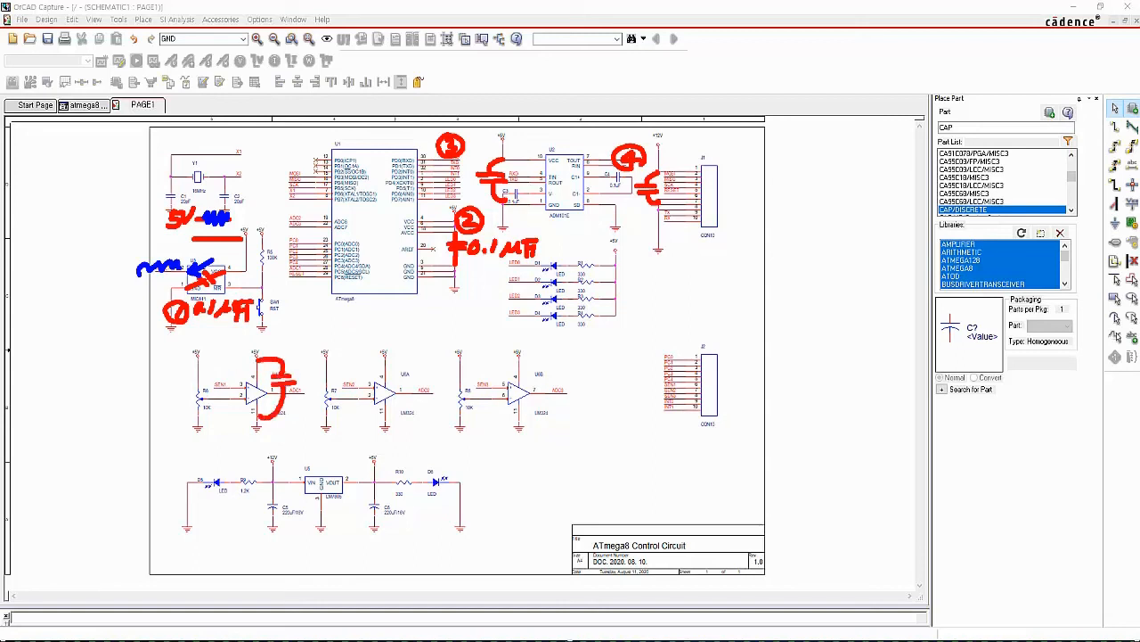
{"action": "left_click_drag", "start_coordinate": [282, 333], "coordinate": [281, 350]}
{"action": "left_click_drag", "start_coordinate": [282, 334], "coordinate": [305, 349]}
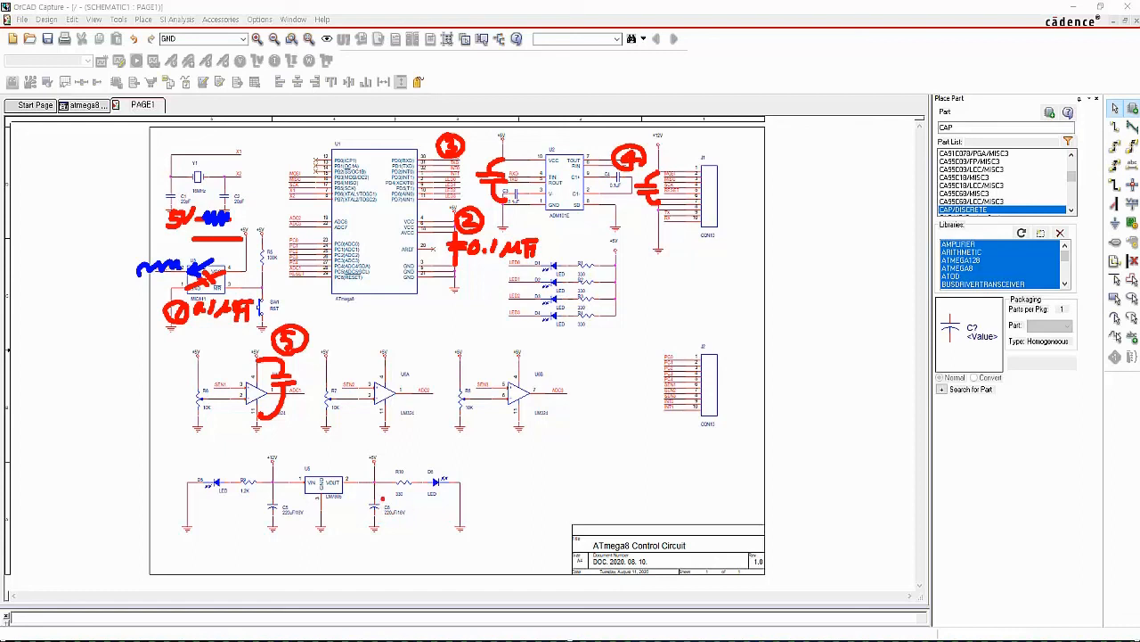
{"action": "mouse_move", "coordinate": [379, 468]}
{"action": "left_mouse_down"}
{"action": "mouse_move", "coordinate": [414, 454]}
{"action": "mouse_move", "coordinate": [416, 468]}
{"action": "mouse_move", "coordinate": [472, 457]}
{"action": "mouse_move", "coordinate": [454, 477]}
{"action": "mouse_move", "coordinate": [463, 471]}
{"action": "left_mouse_up"}
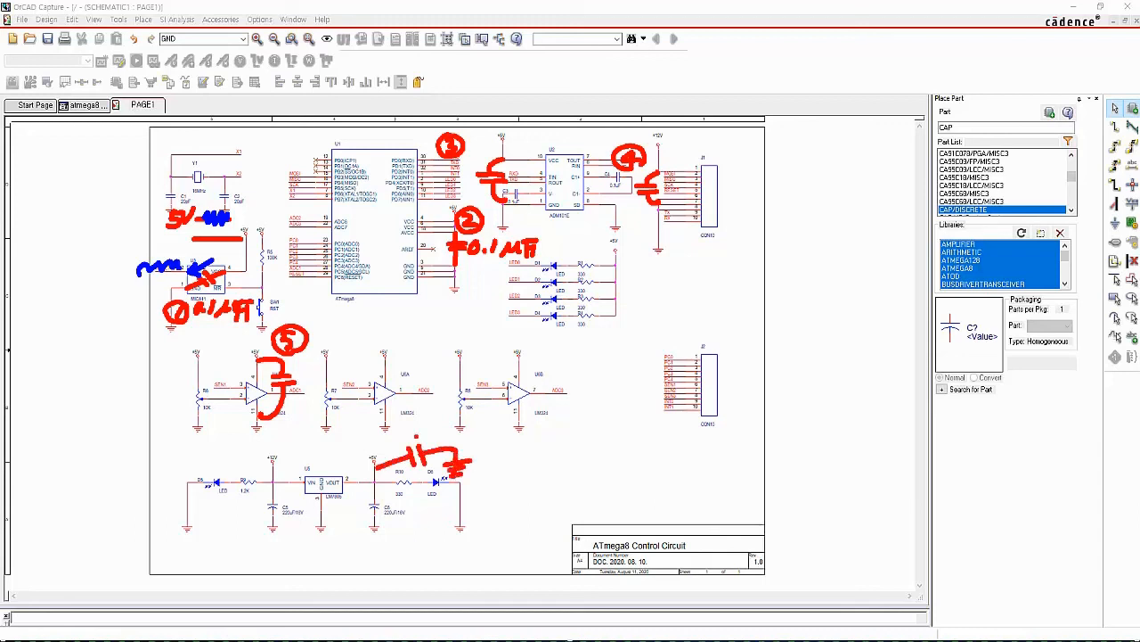
{"action": "mouse_move", "coordinate": [424, 412]}
{"action": "left_mouse_down"}
{"action": "mouse_move", "coordinate": [413, 422]}
{"action": "mouse_move", "coordinate": [430, 411]}
{"action": "mouse_move", "coordinate": [424, 434]}
{"action": "left_mouse_up"}
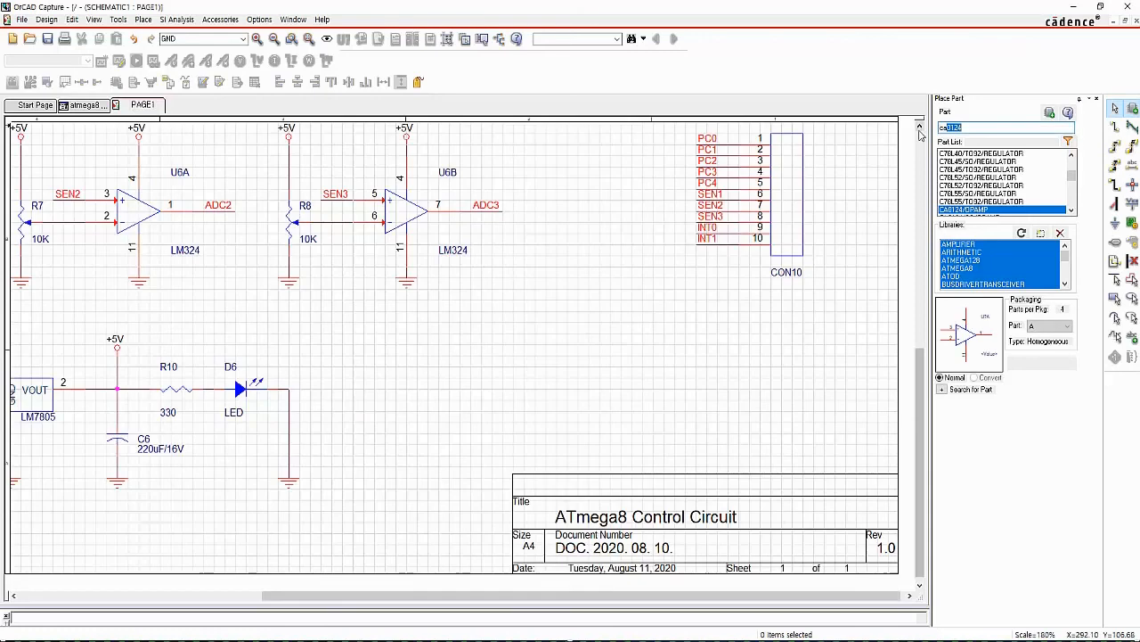
Place a CAP NP capacitor in the free area between the regulator section and the title block.
{"action": "type", "text": "np"}
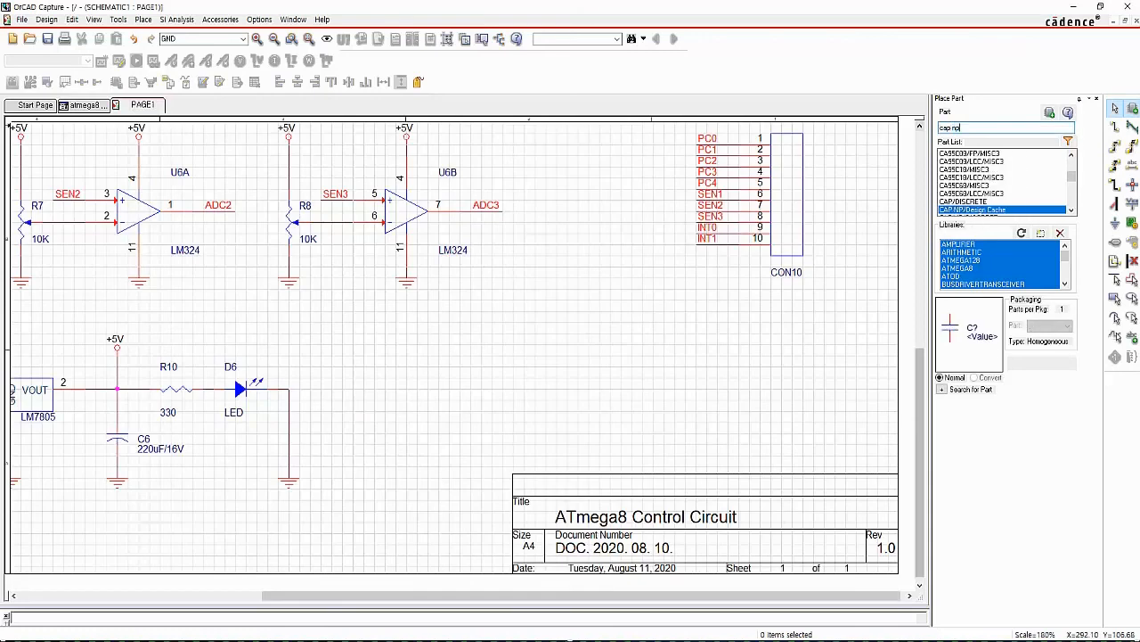
{"action": "key", "text": "Return"}
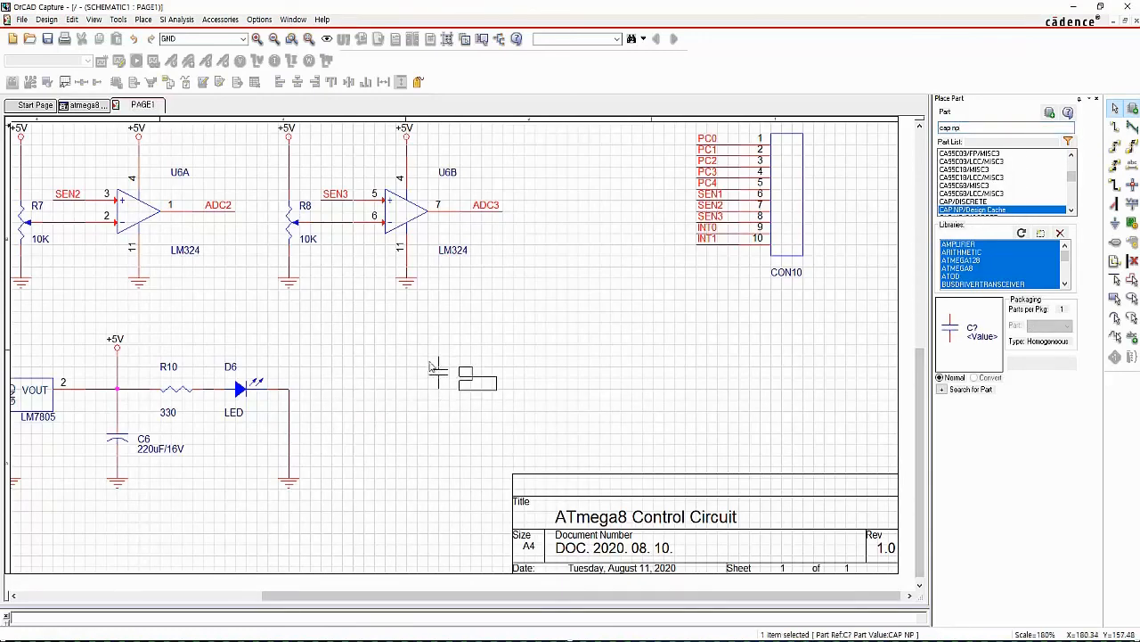
{"action": "left_click", "coordinate": [494, 363]}
{"action": "key", "text": "Escape"}
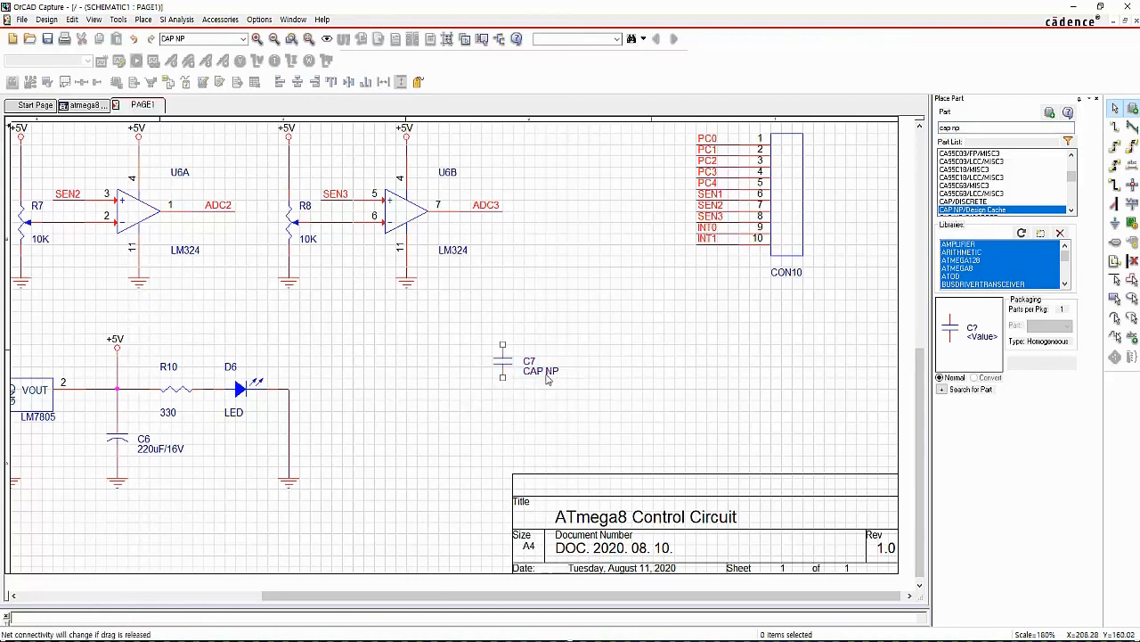
Set the value of capacitor C7 to 0.1uF and move its reference and value text closer to the symbol.
{"action": "double_click", "coordinate": [540, 370]}
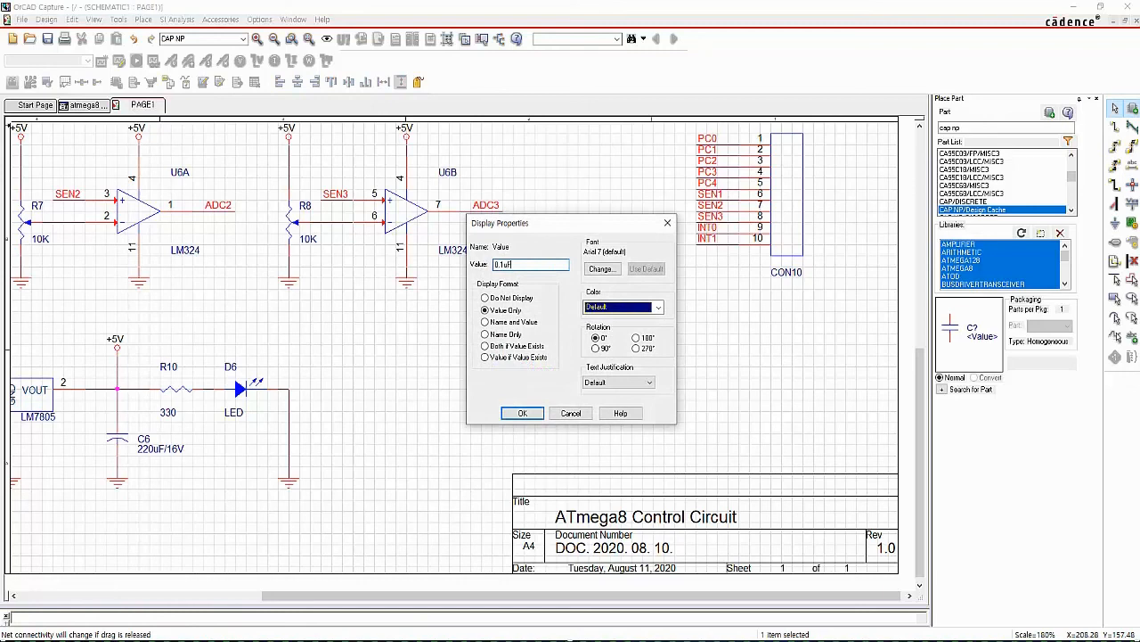
{"action": "key", "text": "Return"}
{"action": "left_click", "coordinate": [564, 384]}
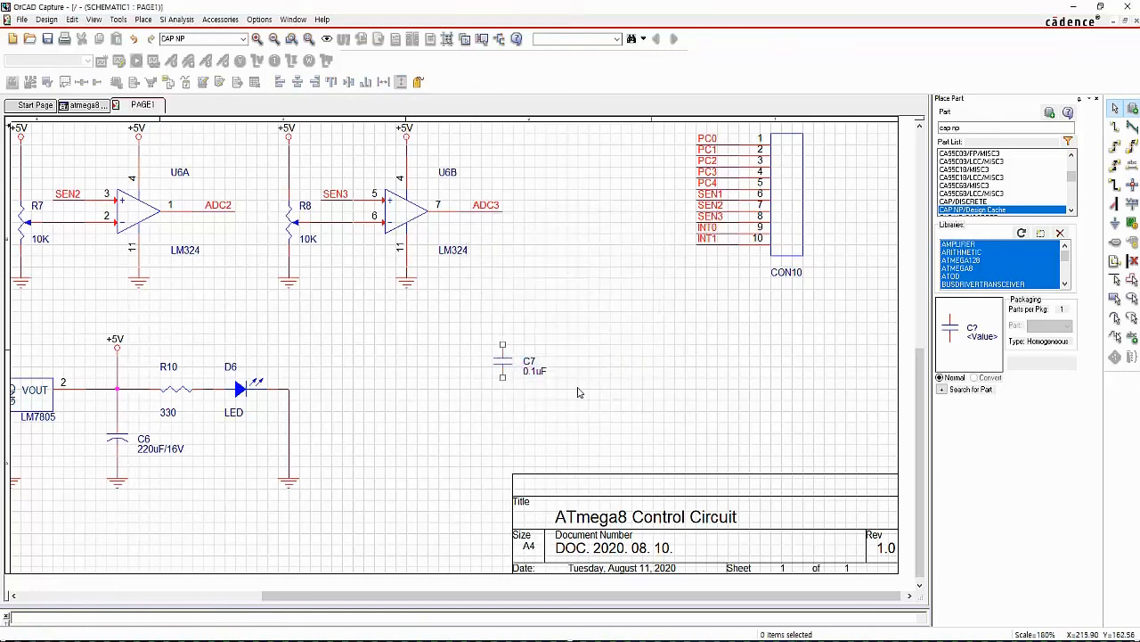
{"action": "left_click_drag", "start_coordinate": [571, 402], "coordinate": [534, 378]}
{"action": "left_click", "coordinate": [543, 398]}
{"action": "right_click", "coordinate": [500, 359]}
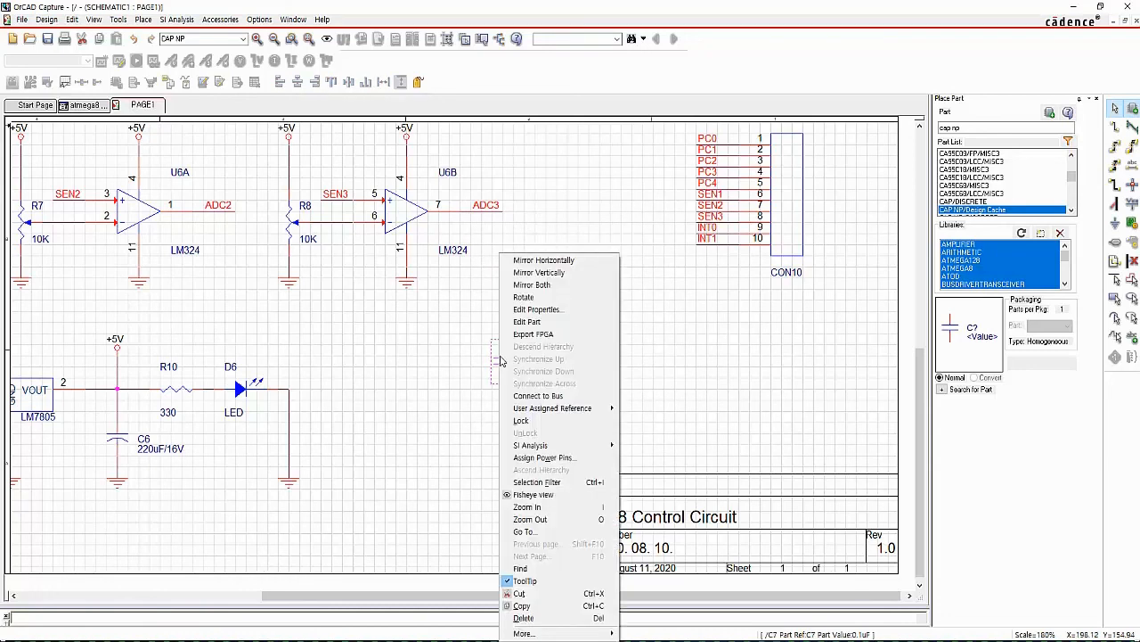
{"action": "left_click", "coordinate": [692, 306]}
Duplicate the 0.1uF capacitor C7 into an evenly spaced horizontal row of six capacitors.
{"action": "left_click_drag", "start_coordinate": [578, 416], "coordinate": [463, 345]}
{"action": "key", "text": "ctrl+c"}
{"action": "key", "text": "ctrl+v"}
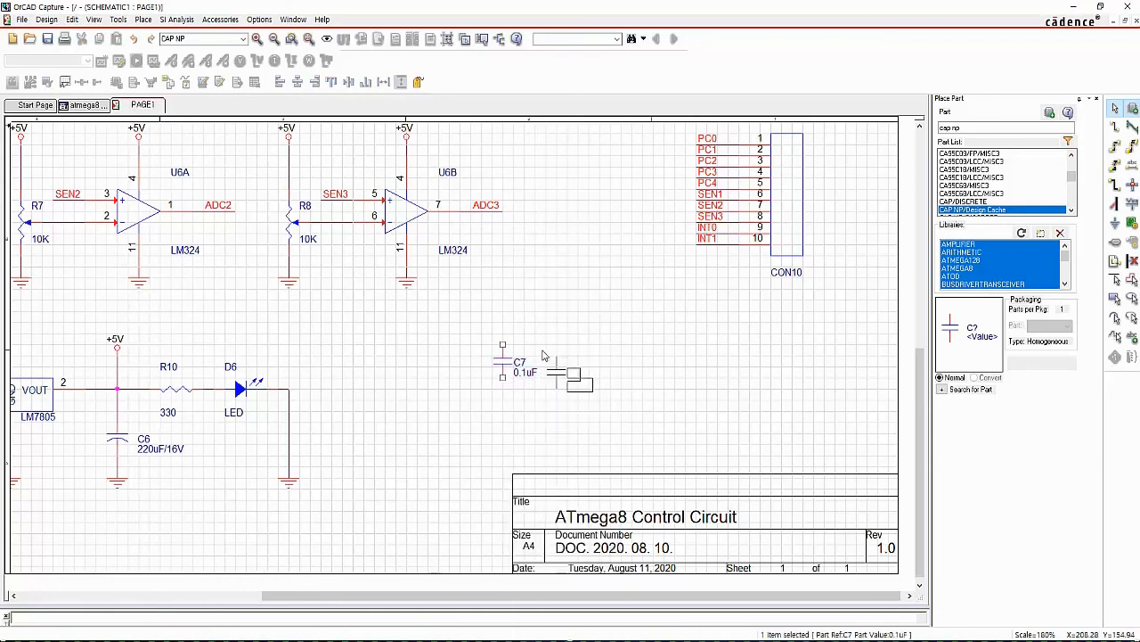
{"action": "left_click", "coordinate": [539, 351]}
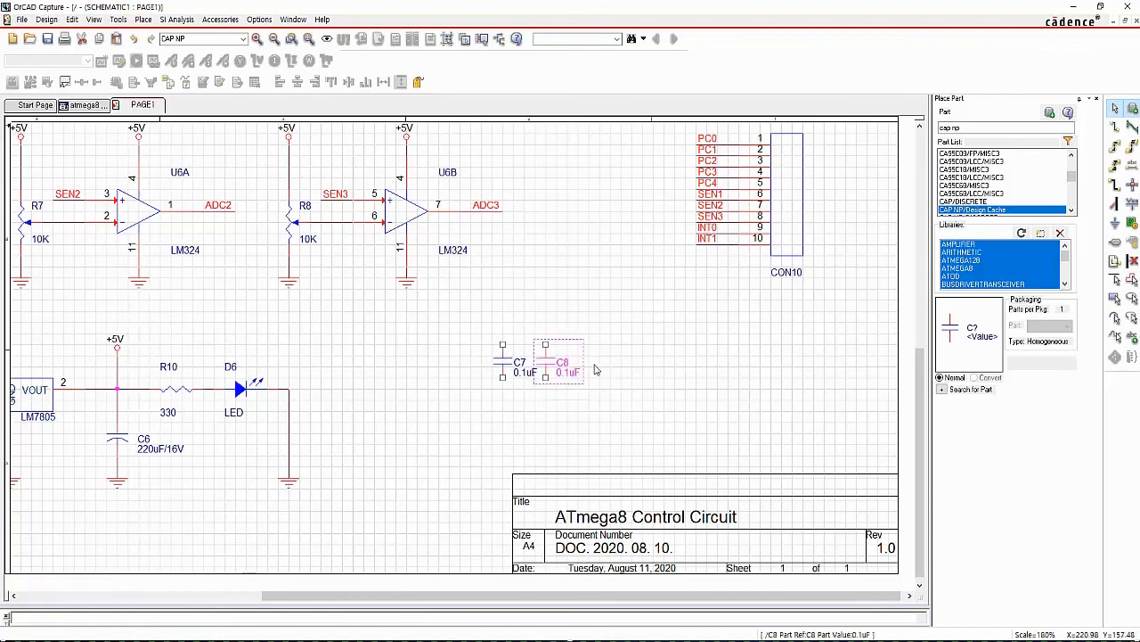
{"action": "left_click", "coordinate": [581, 353]}
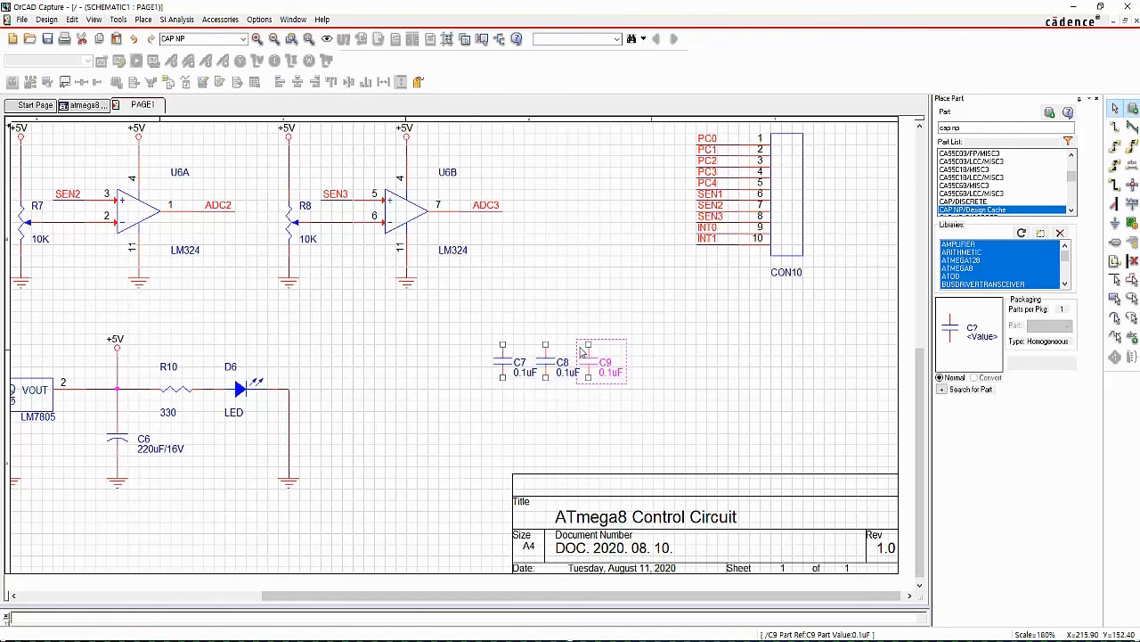
{"action": "left_click_drag", "start_coordinate": [491, 339], "coordinate": [625, 384]}
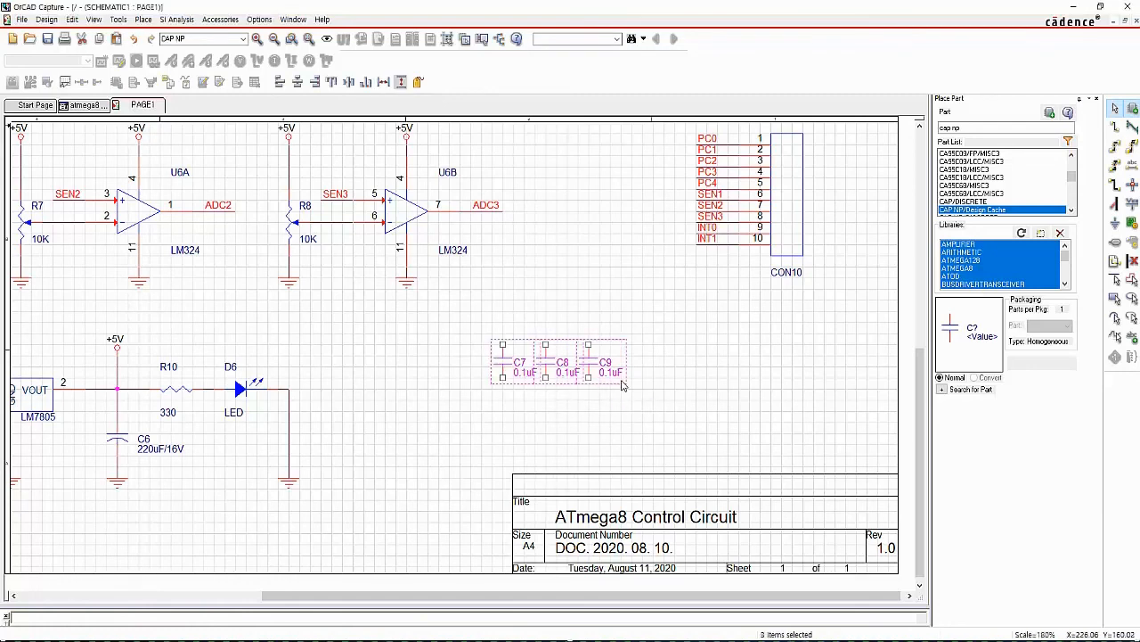
{"action": "key", "text": "ctrl+c"}
{"action": "key", "text": "ctrl+v"}
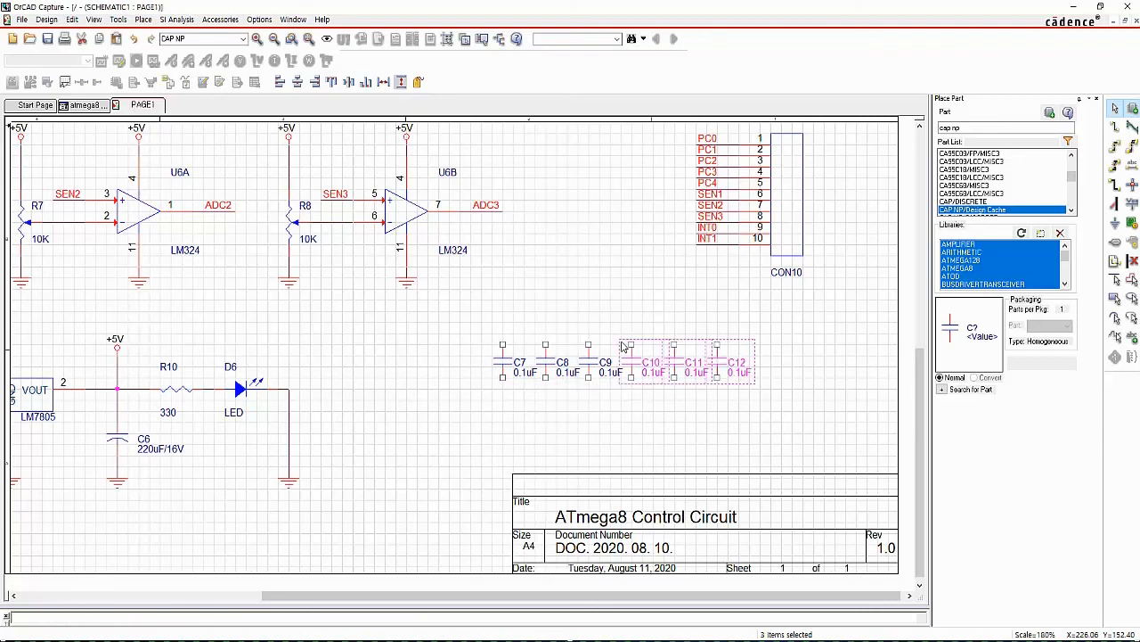
{"action": "left_click", "coordinate": [623, 348]}
Copy the regulator output's +5V power symbol to a spot directly above capacitor C7.
{"action": "left_click", "coordinate": [124, 354]}
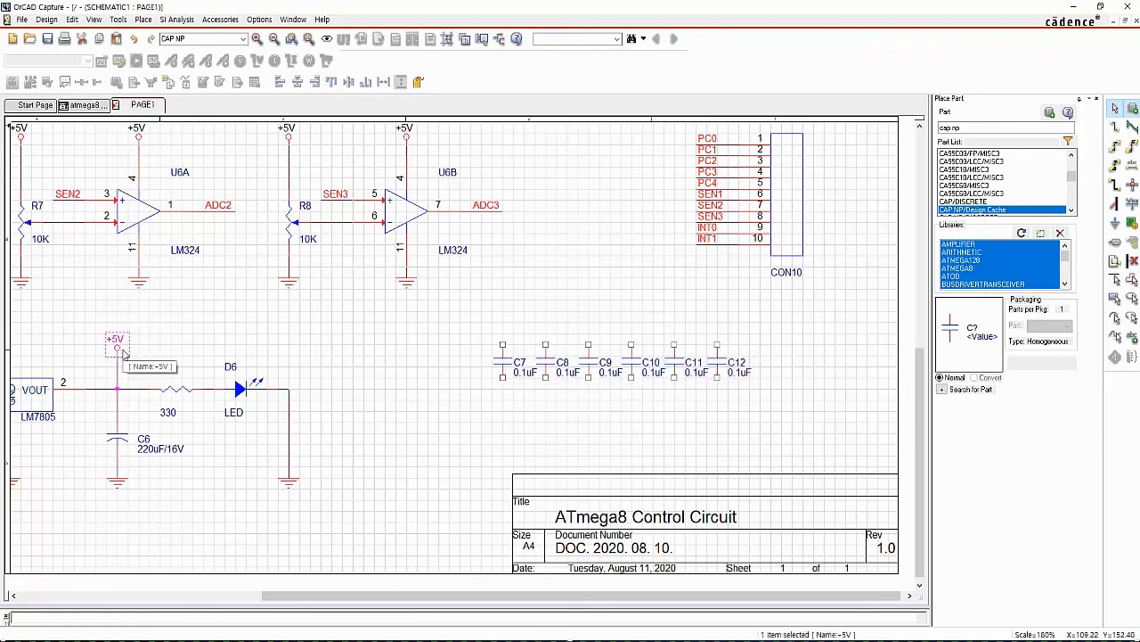
{"action": "key", "text": "ctrl+c"}
{"action": "key", "text": "ctrl+v"}
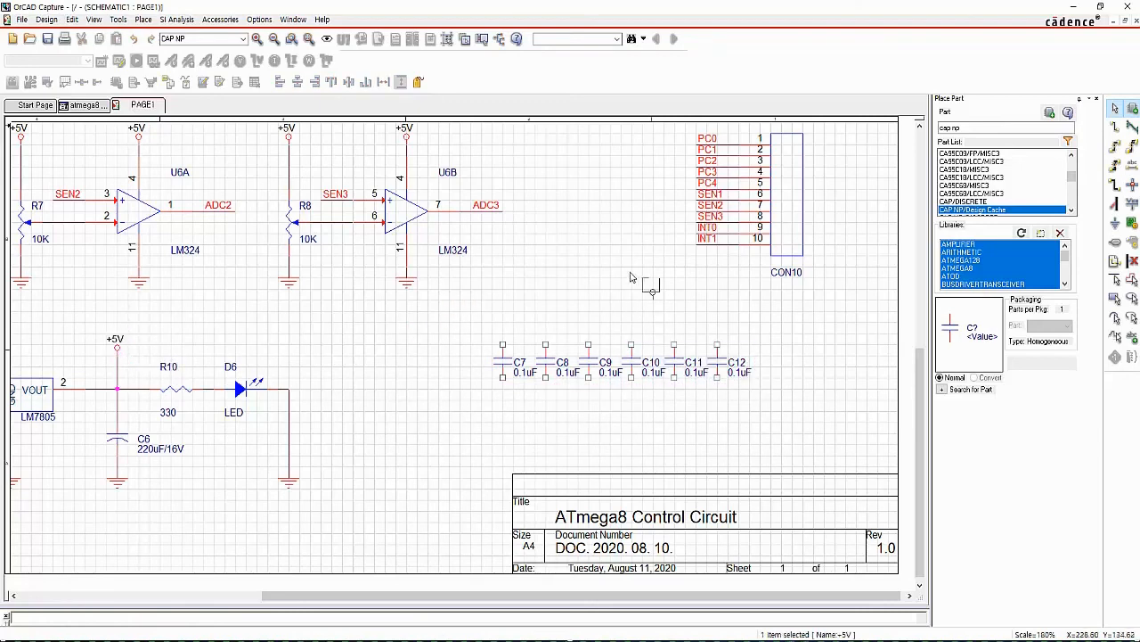
{"action": "left_click", "coordinate": [480, 295]}
Place a copied GND symbol below C12 and wire capacitors C7 to C12 in parallel between +5V and GND.
{"action": "left_click_drag", "start_coordinate": [314, 513], "coordinate": [247, 453]}
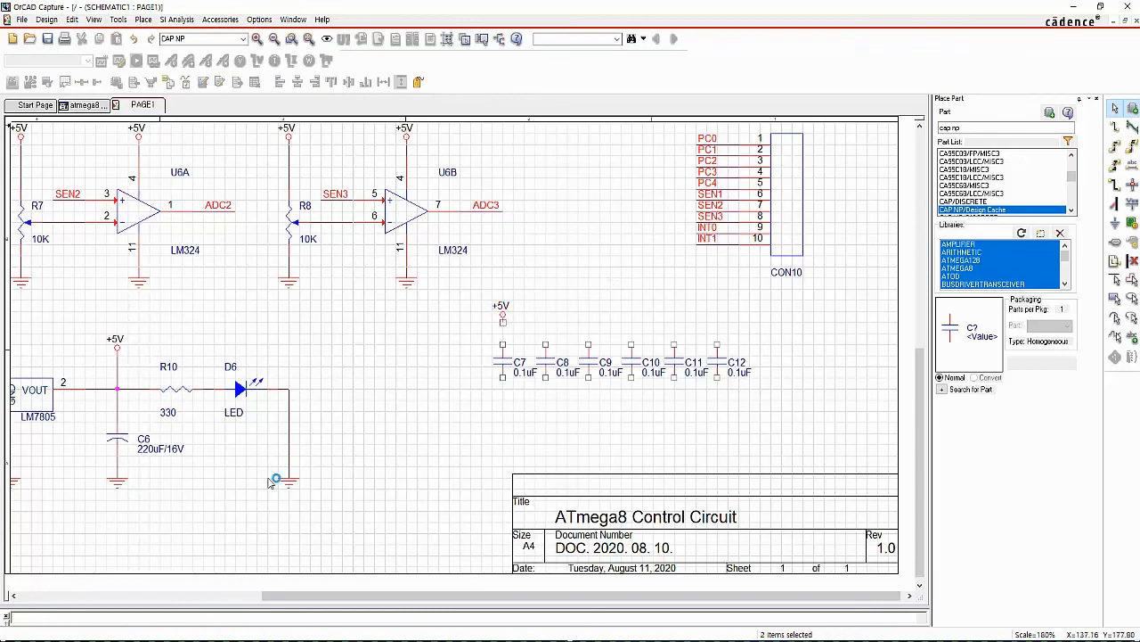
{"action": "left_click", "coordinate": [288, 483]}
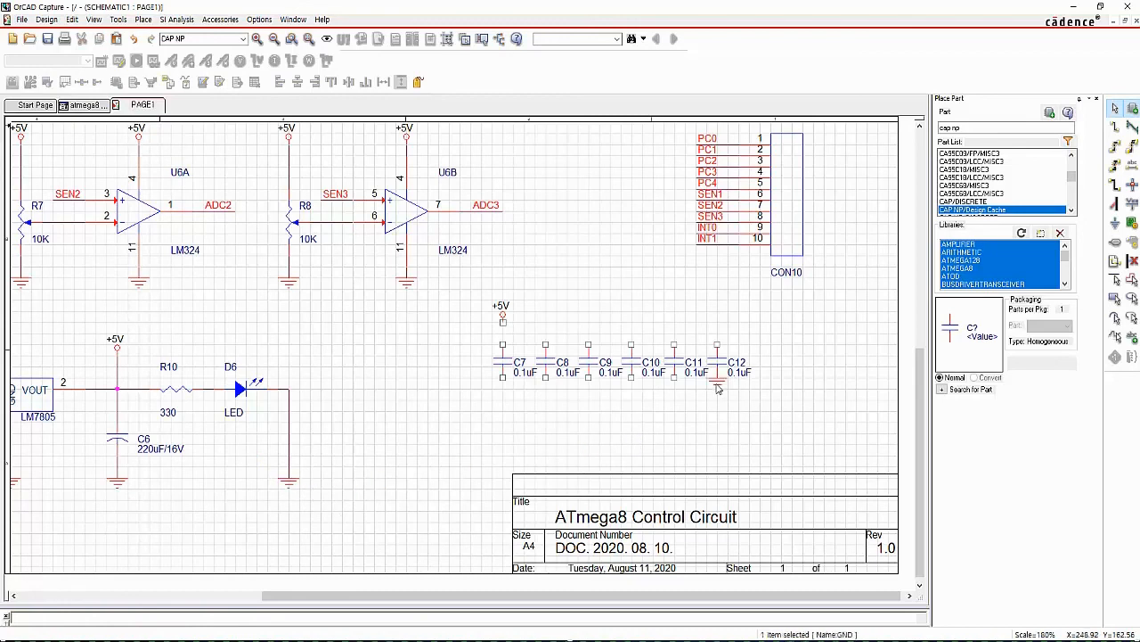
{"action": "key", "text": "ctrl+v"}
{"action": "left_click_drag", "start_coordinate": [720, 385], "coordinate": [723, 436]}
{"action": "left_click", "coordinate": [767, 398]}
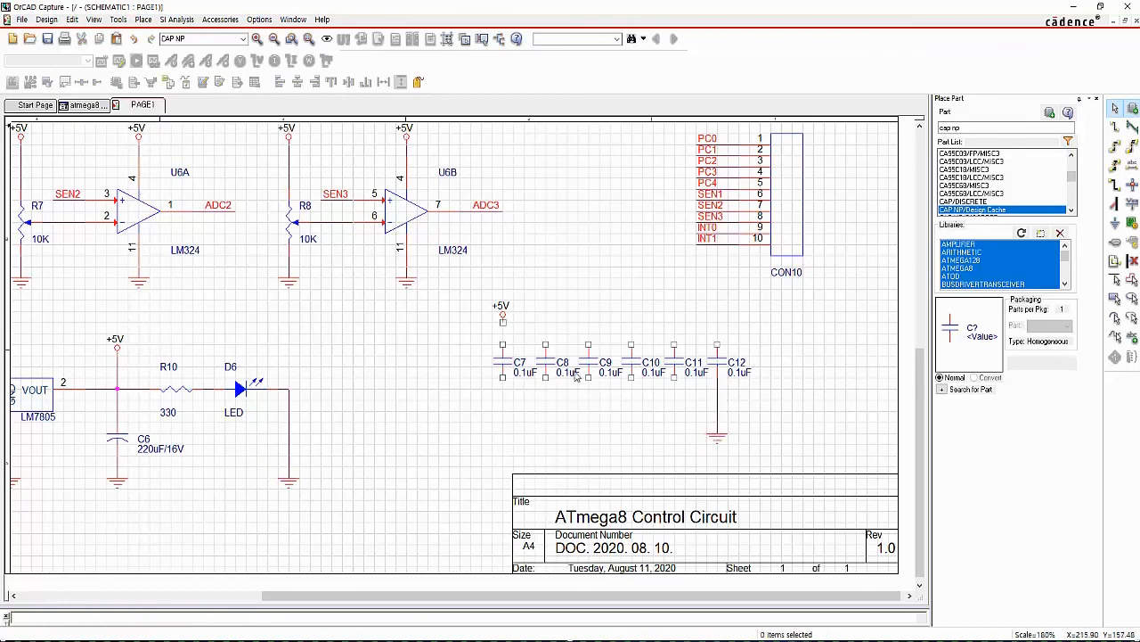
{"action": "key", "text": "w"}
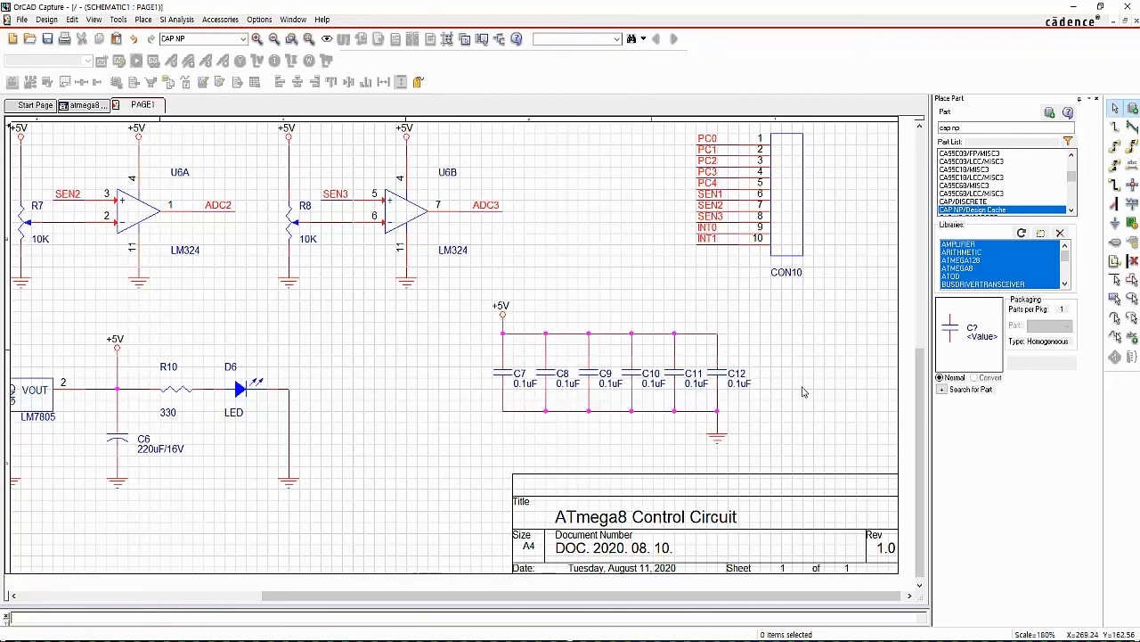
Shift the ATmega8 U1 with its wires, net labels and power symbols slightly to the right.
{"action": "left_click", "coordinate": [308, 39]}
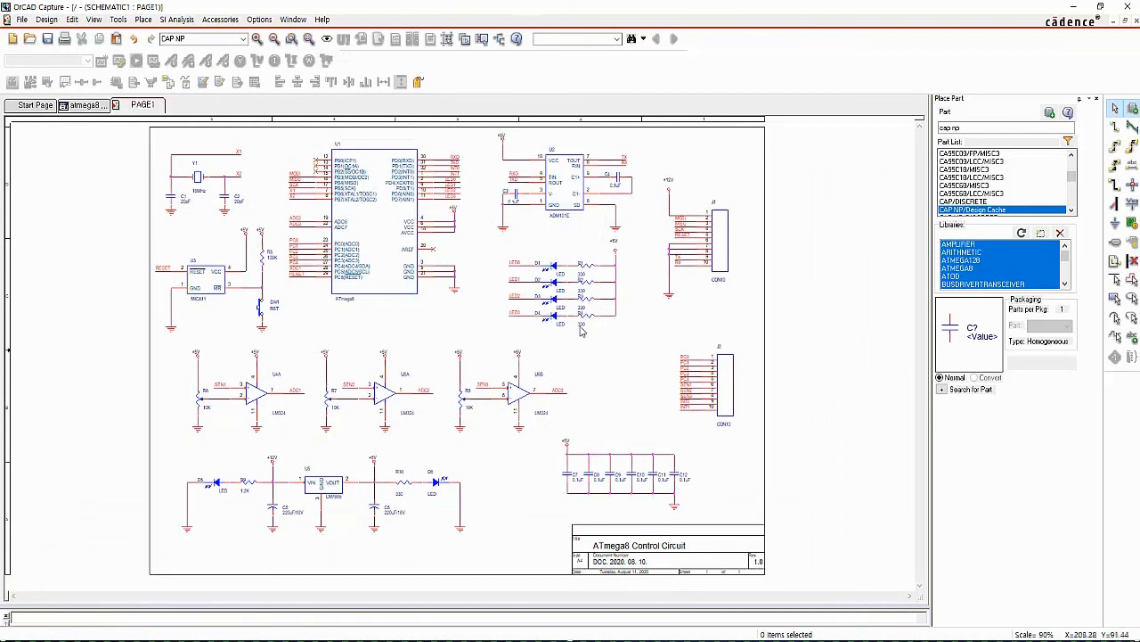
{"action": "left_click_drag", "start_coordinate": [476, 316], "coordinate": [272, 133]}
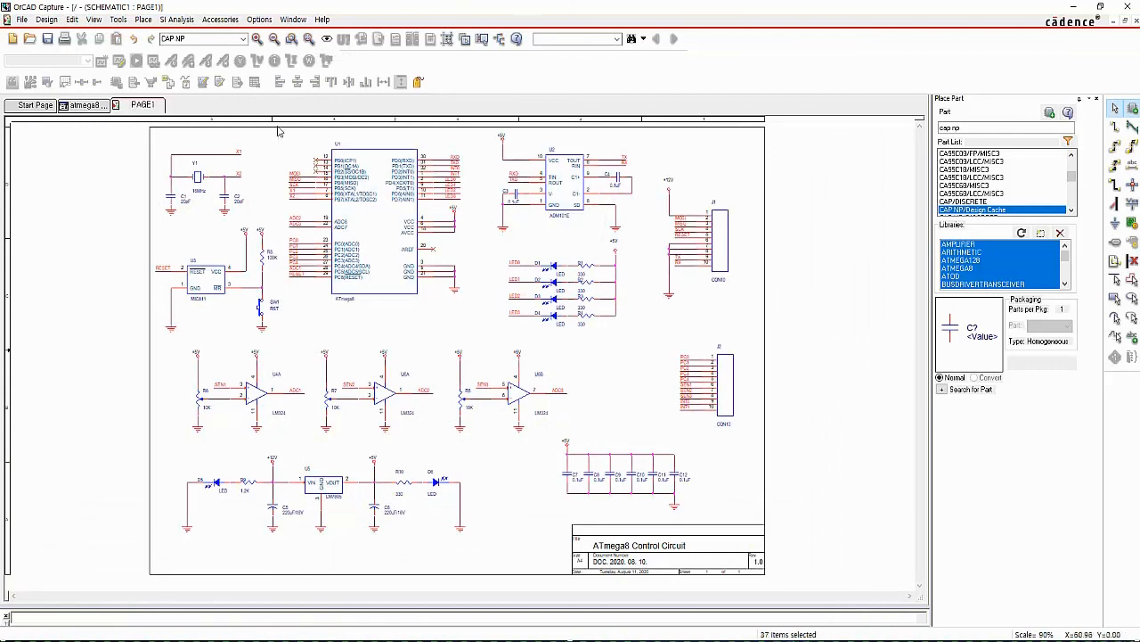
{"action": "left_click_drag", "start_coordinate": [366, 220], "coordinate": [385, 220]}
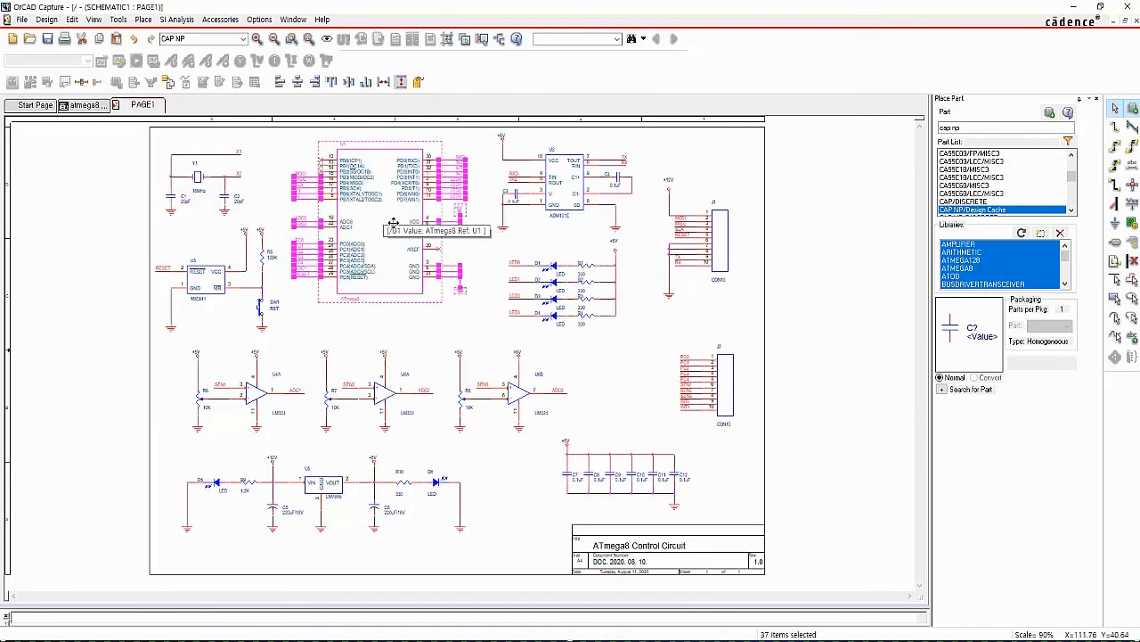
{"action": "left_click", "coordinate": [499, 426]}
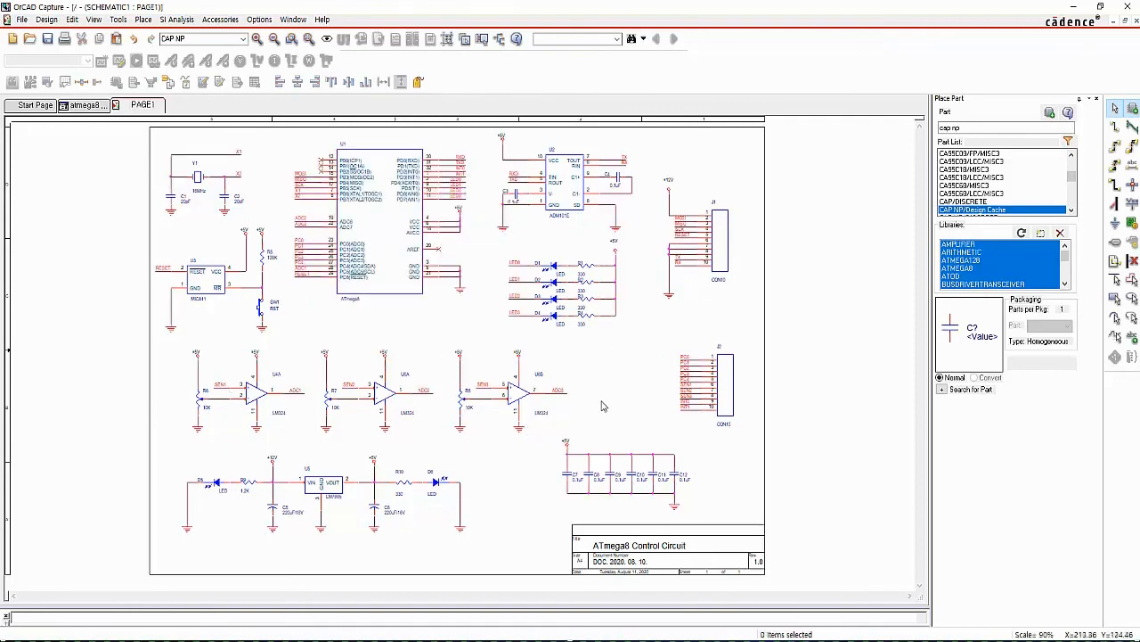
Move the LM7805 regulator section left and slightly down, and shift the C7 to C12 capacitor bank slightly left and down.
{"action": "left_click_drag", "start_coordinate": [497, 550], "coordinate": [155, 437]}
{"action": "left_click_drag", "start_coordinate": [332, 499], "coordinate": [310, 504]}
{"action": "left_click", "coordinate": [472, 509]}
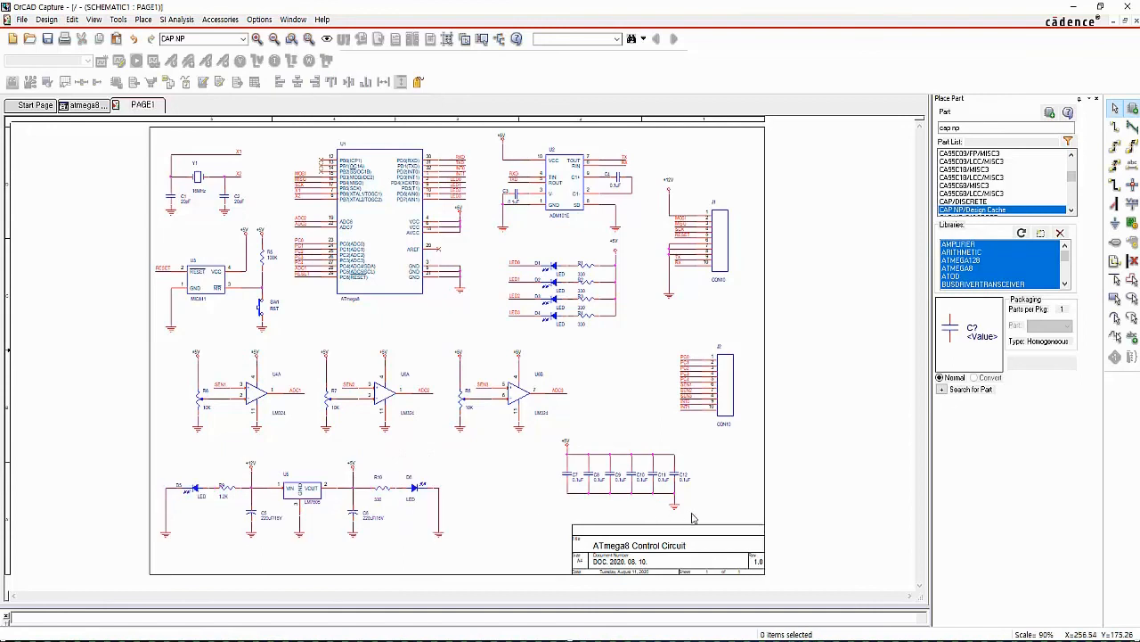
{"action": "left_click_drag", "start_coordinate": [695, 515], "coordinate": [565, 447]}
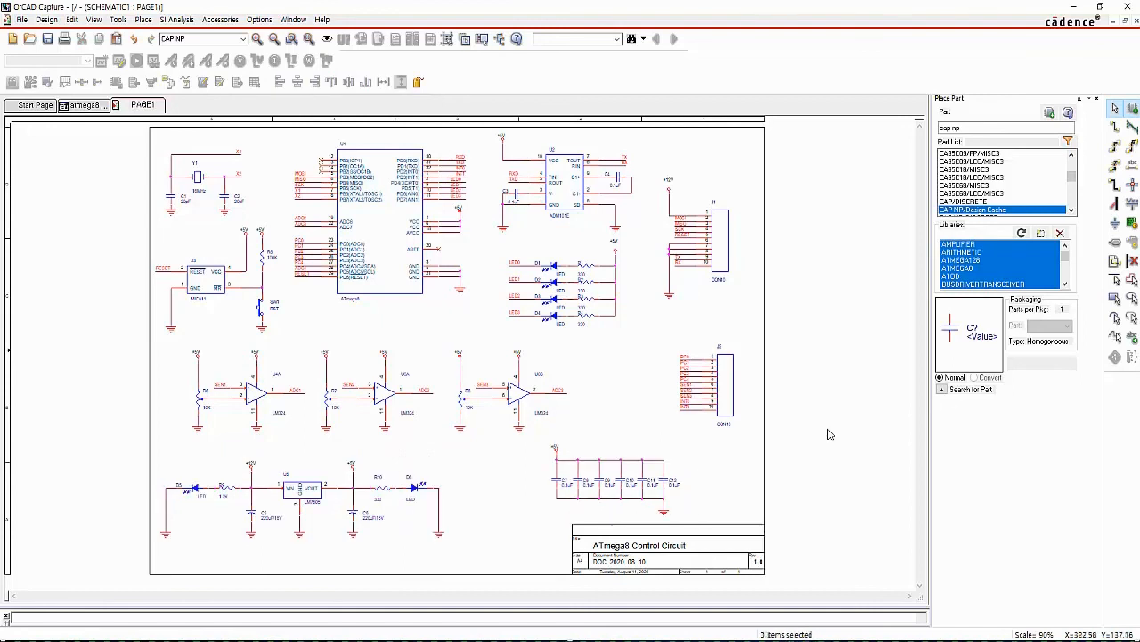